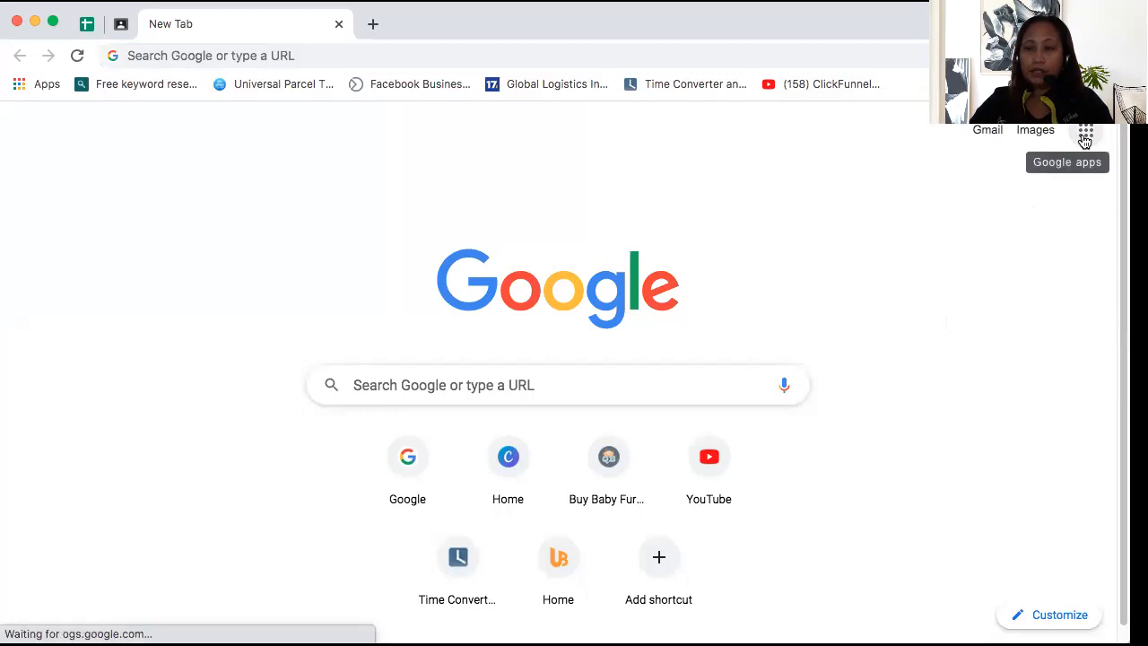
Open the Gmail inbox and close the extra blank browser tab
left_click(990, 134)
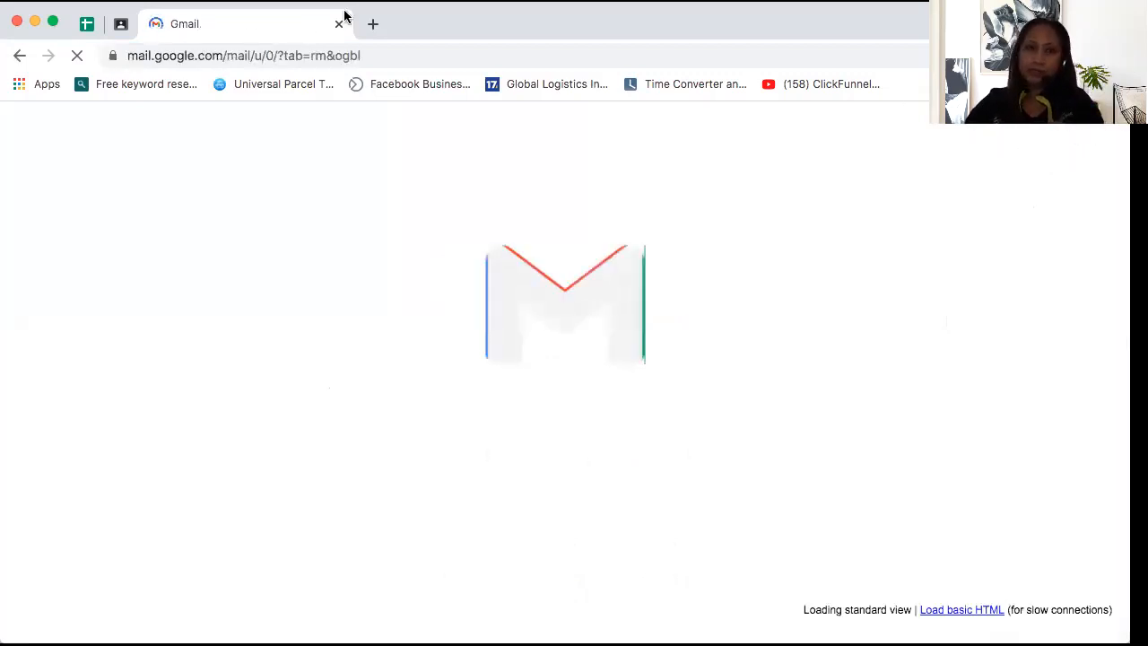
left_click(372, 24)
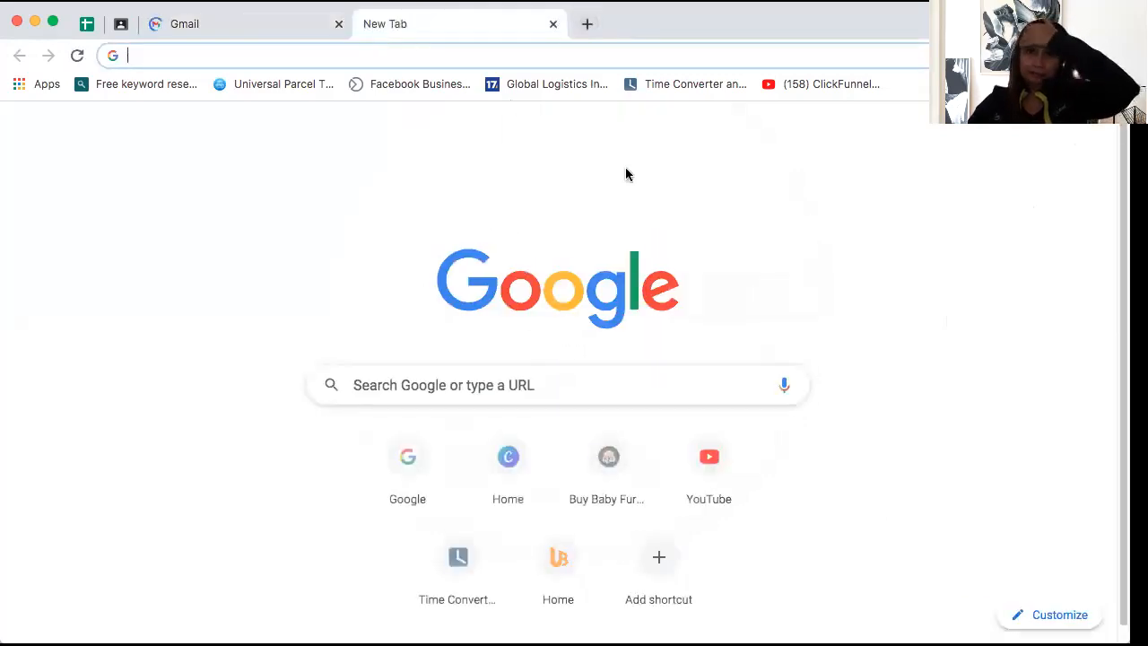
left_click(262, 27)
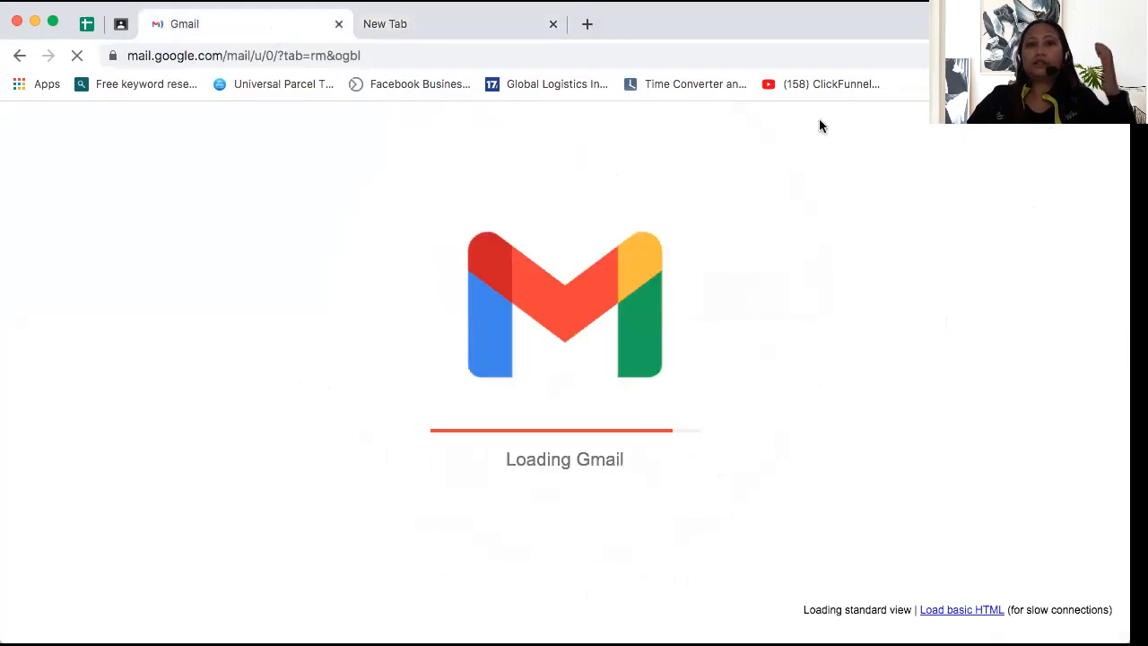
left_click(461, 34)
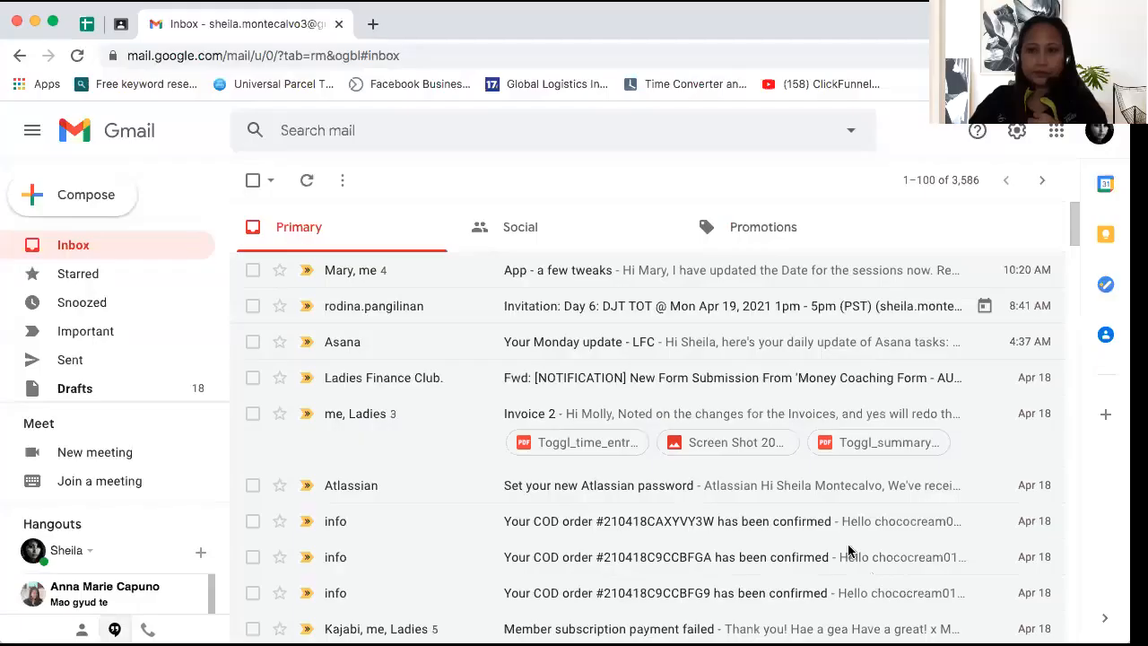
Launch Google Sheets from the Google apps available in Gmail
left_click(1058, 133)
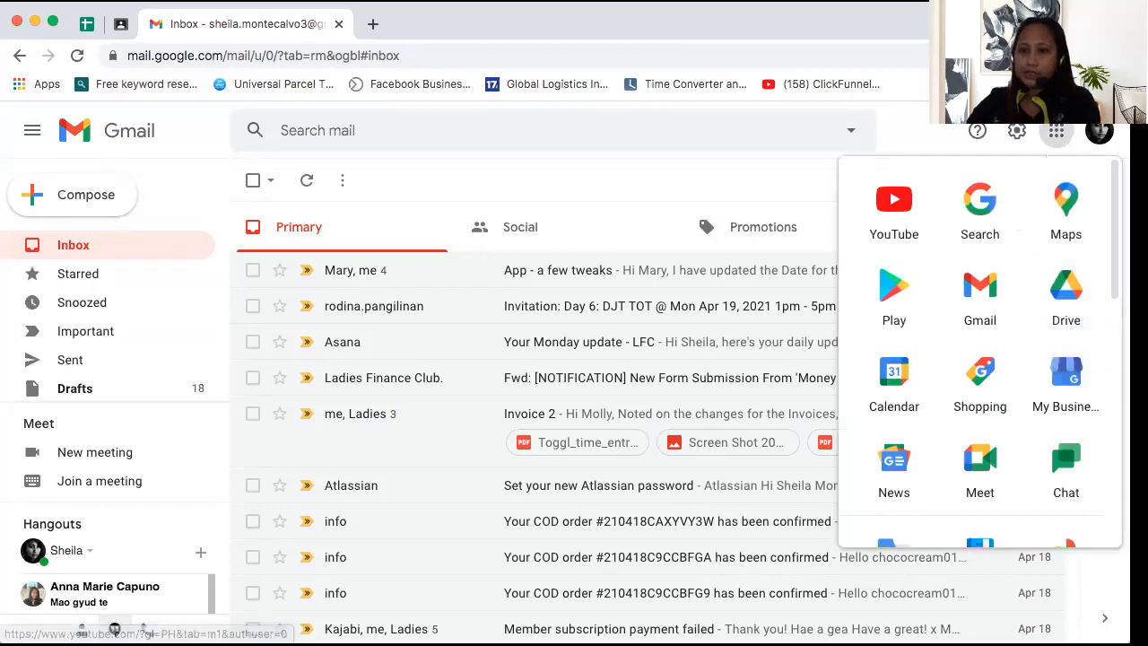
scroll(1016, 500, "down", 5)
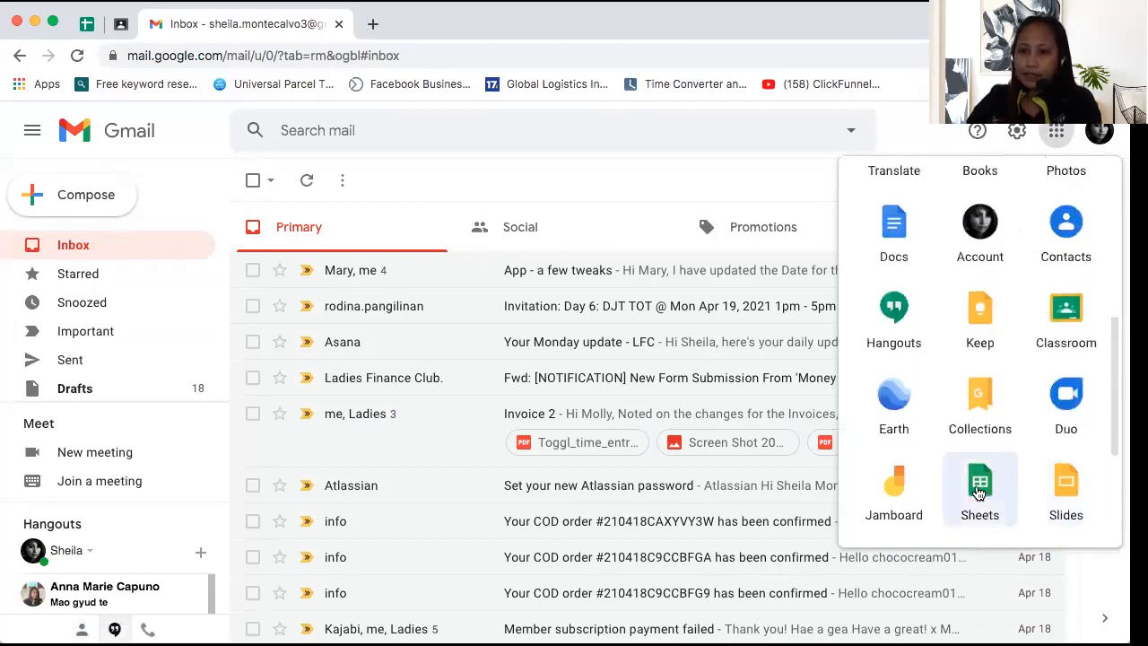
left_click(980, 491)
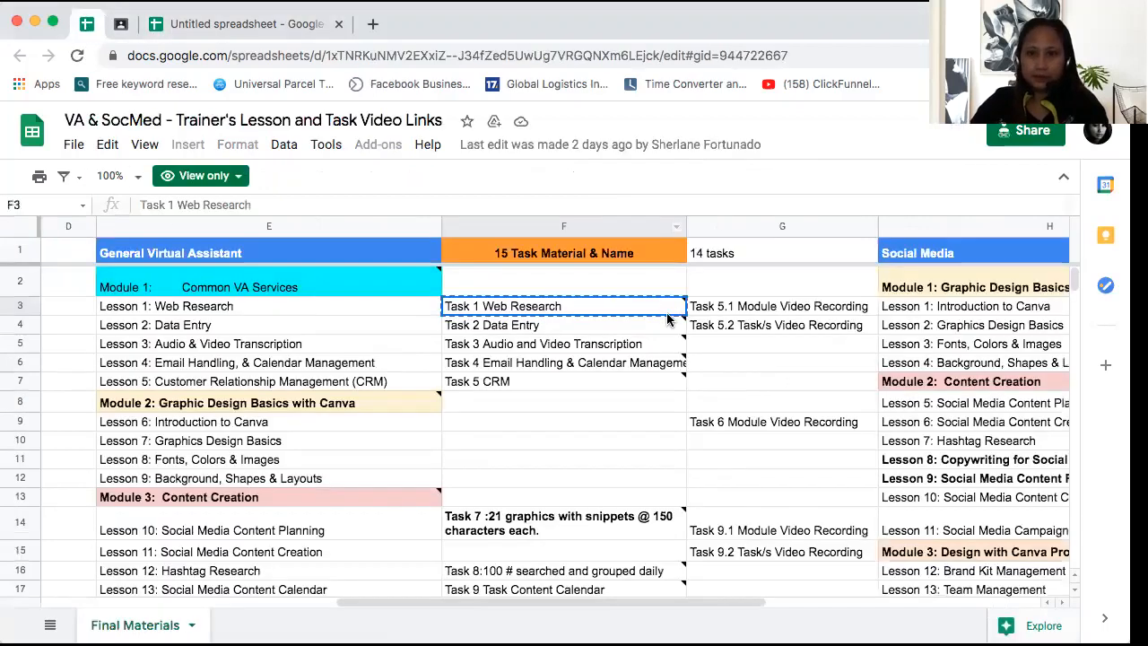
Copy the full text of the note attached to the "Task 1 Web Research" cell in the trainer's task sheet
mouse_move(668, 307)
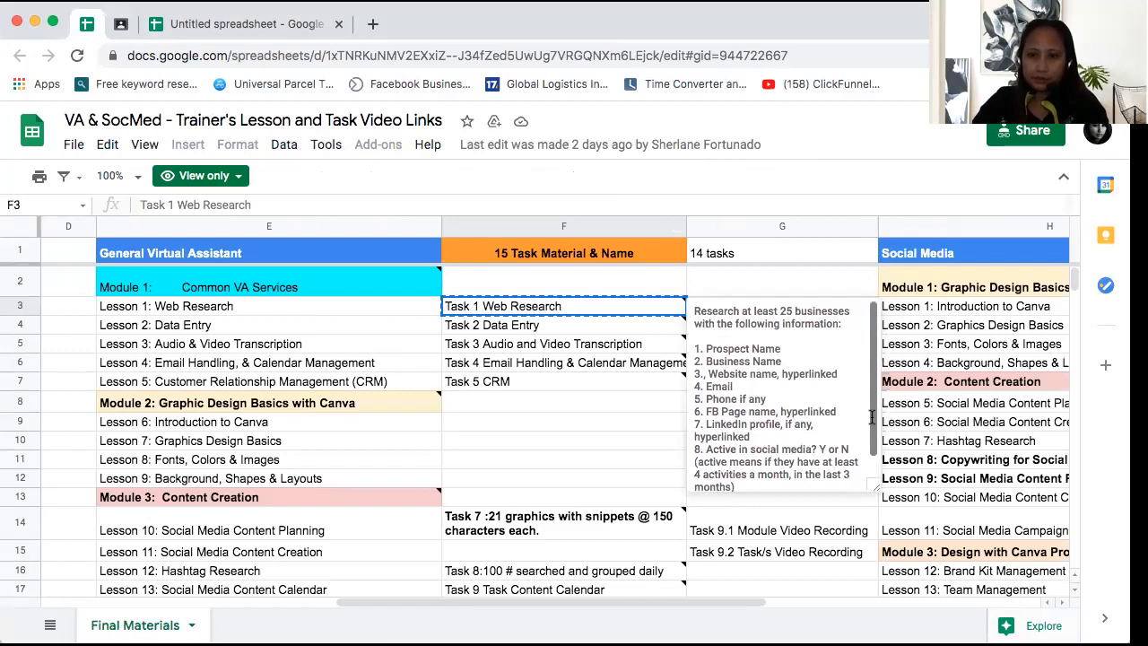
scroll(766, 475, "down", 1)
left_click_drag(753, 471, 679, 311)
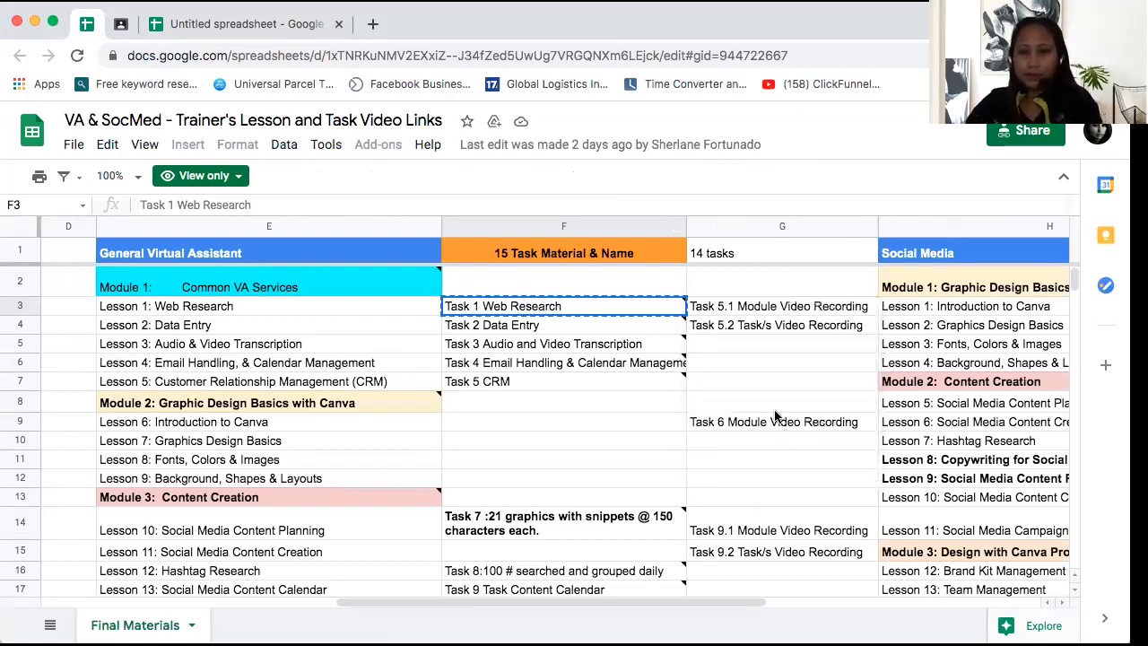
mouse_move(650, 308)
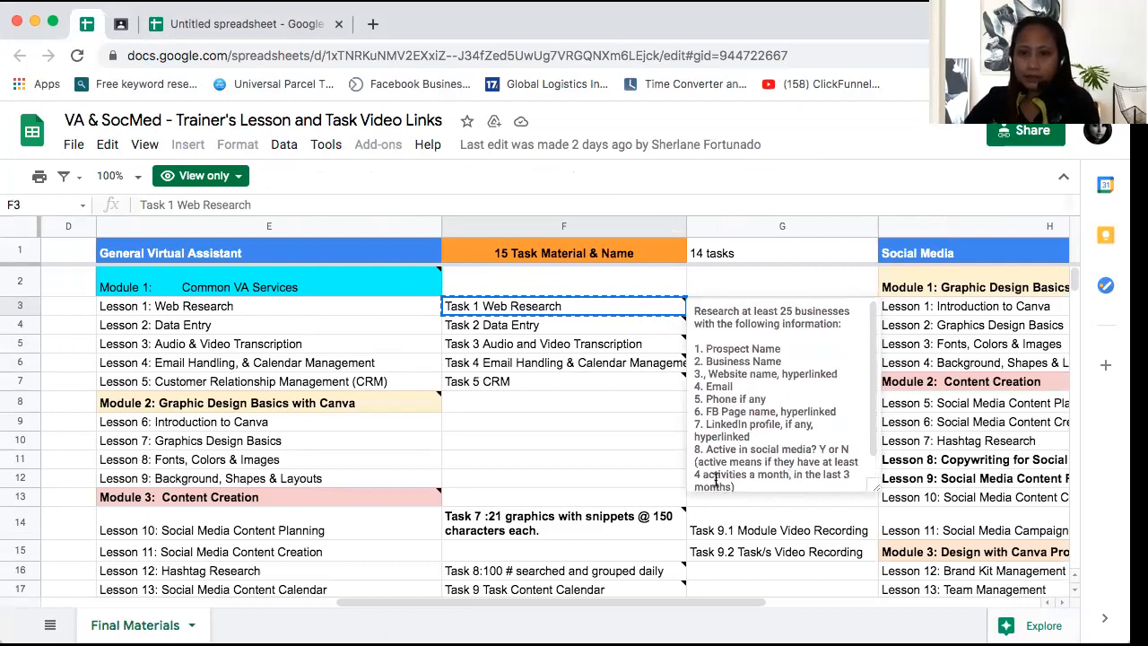
left_click_drag(698, 456, 694, 297)
key("ctrl+c")
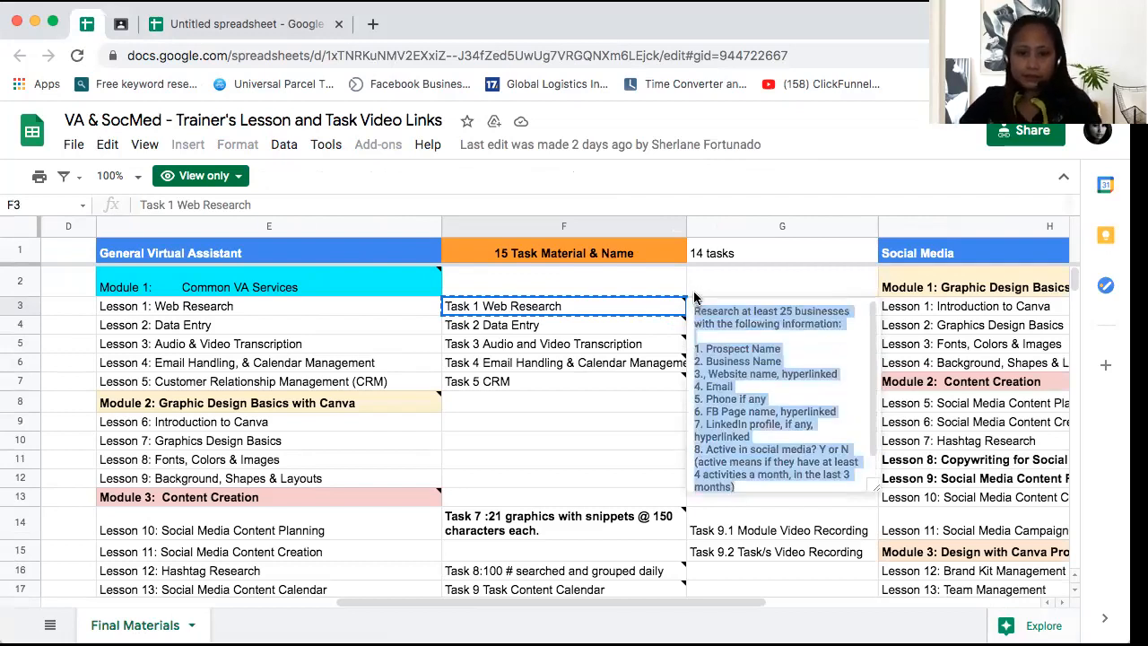
Paste the copied research instructions into the untitled spreadsheet, starting at cell B3
left_click(261, 34)
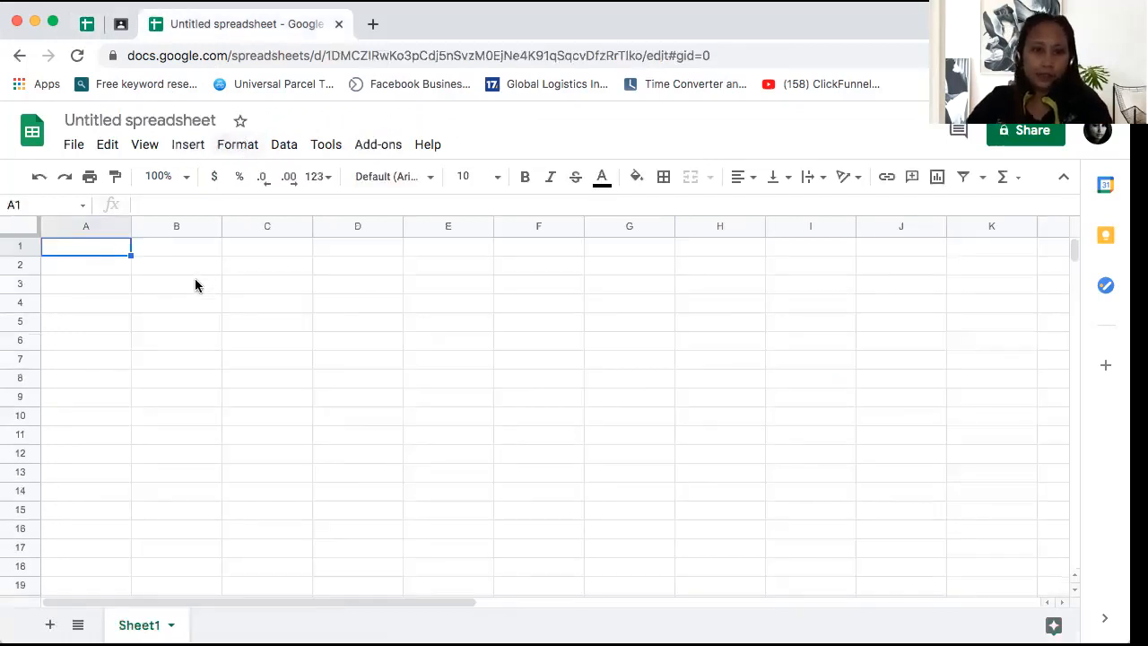
left_click(196, 296)
key("ctrl+v")
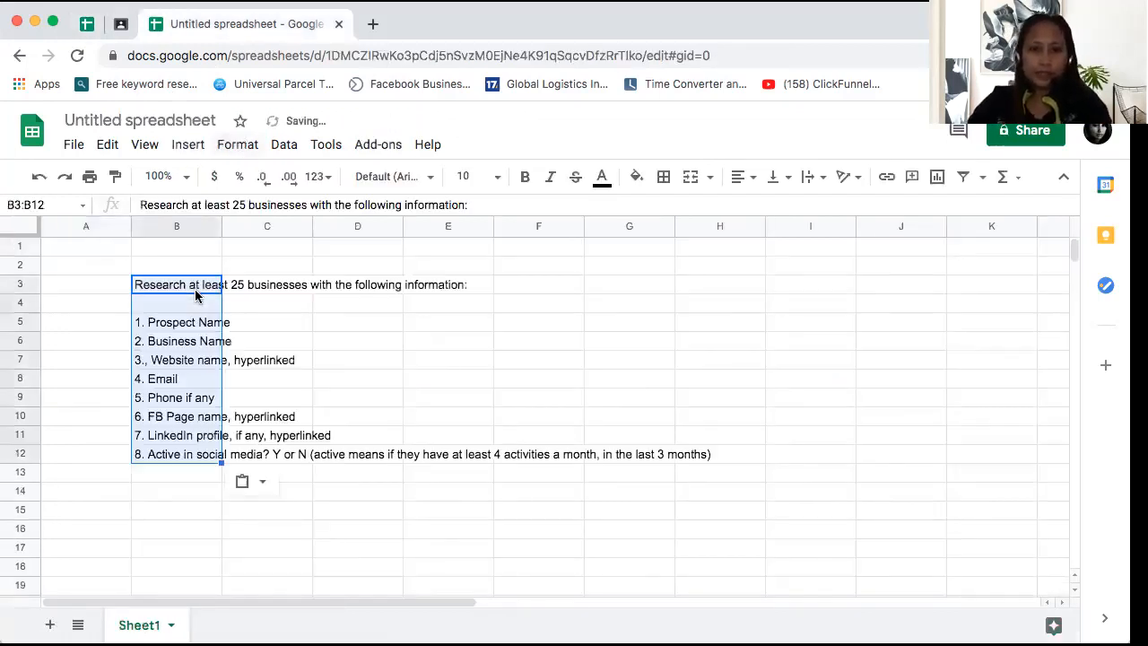
left_click(371, 366)
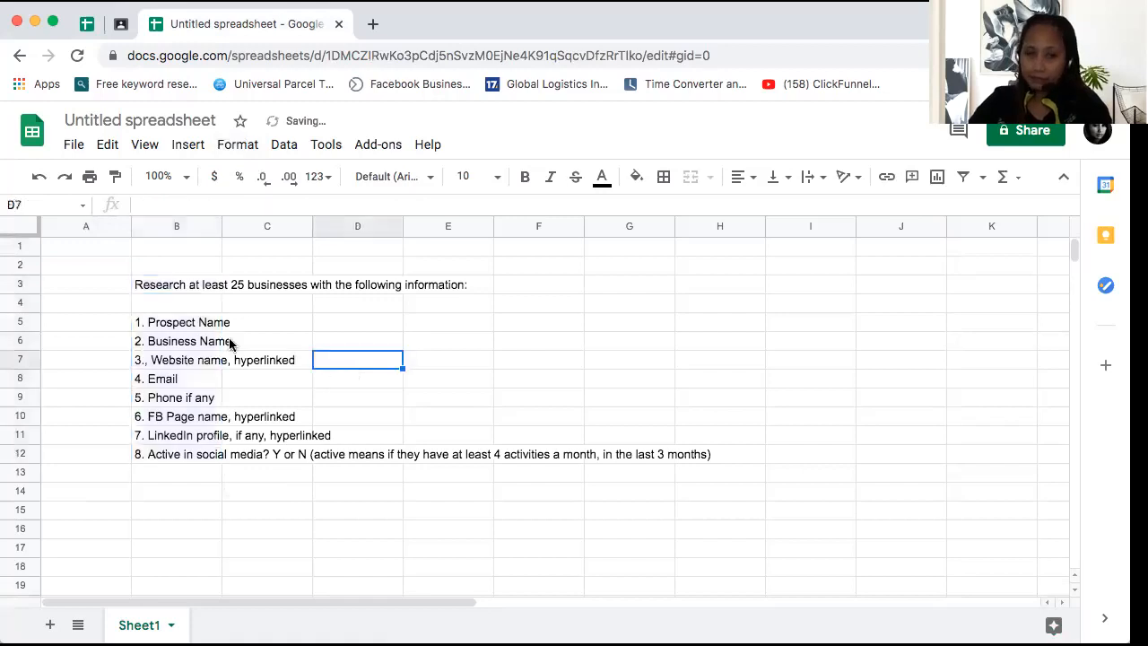
Copy the "1. Prospect Name" item to cell B1 and the "2. Business Name" item to C1 as headings
left_click(190, 324)
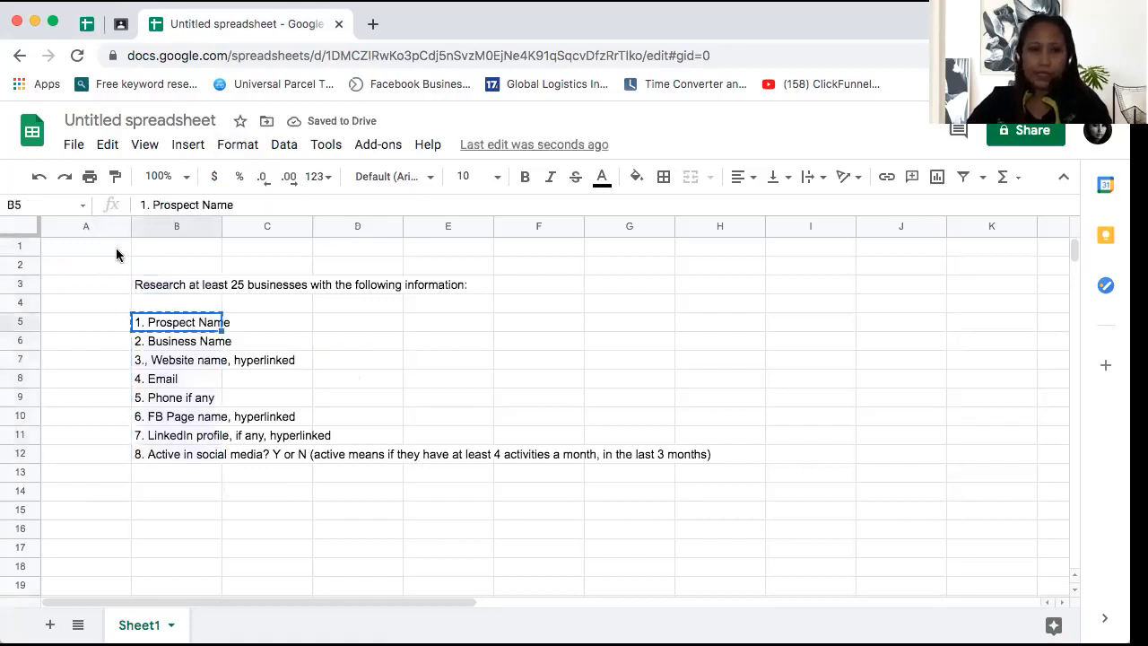
key("ctrl+c")
left_click(149, 248)
key("ctrl+v")
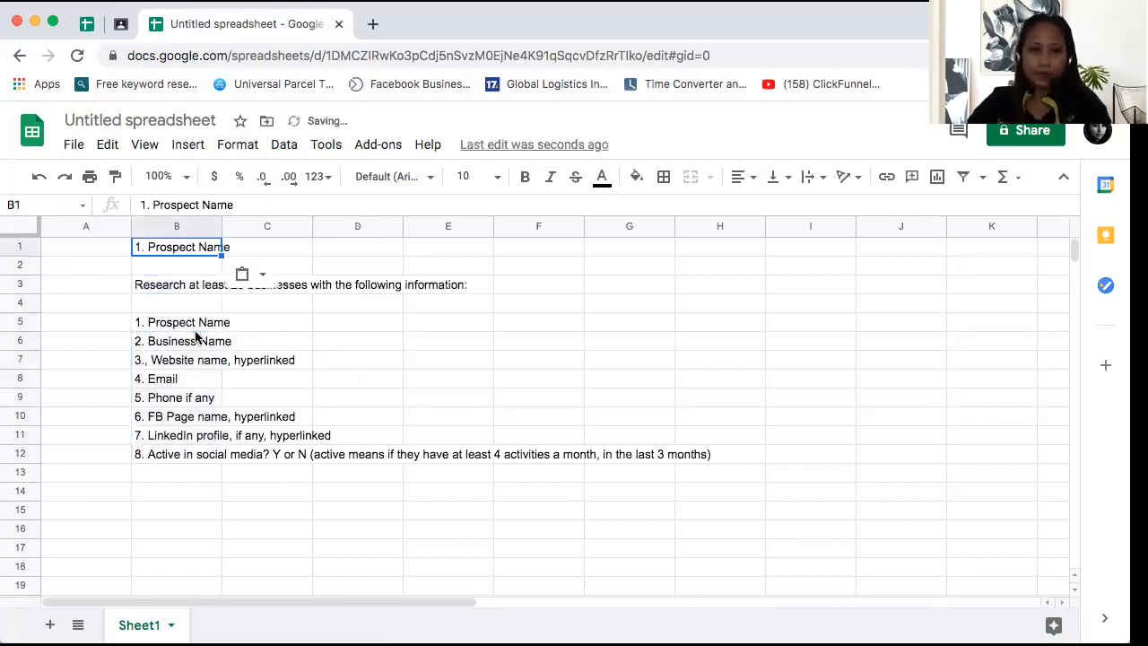
left_click(197, 343)
key("ctrl+c")
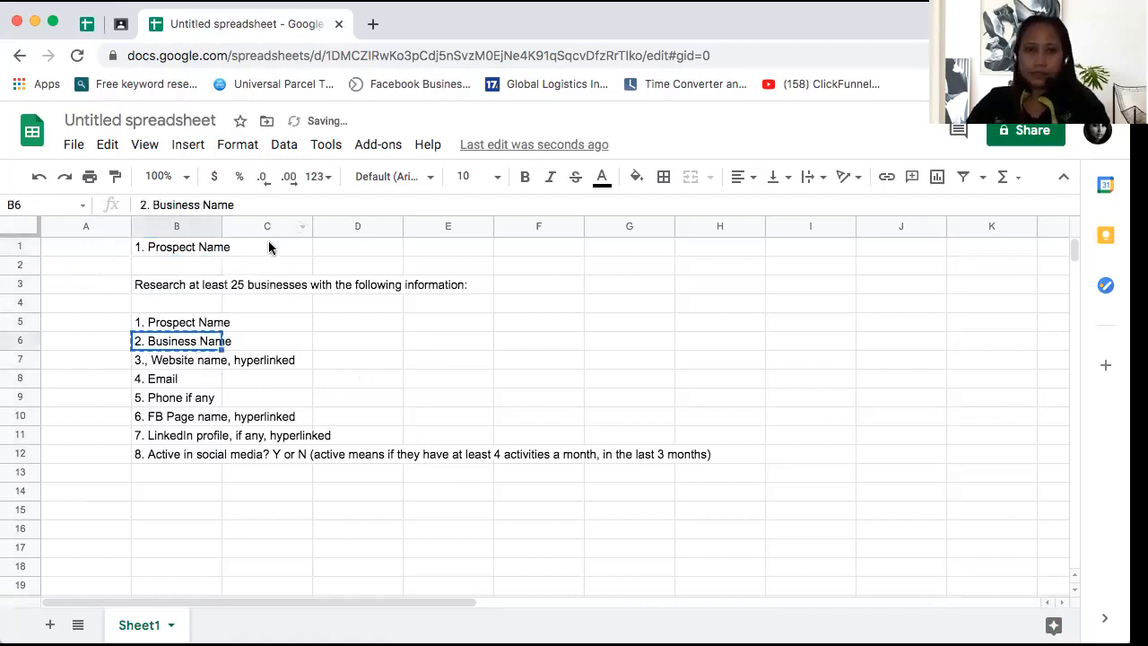
left_click(269, 251)
key("ctrl+v")
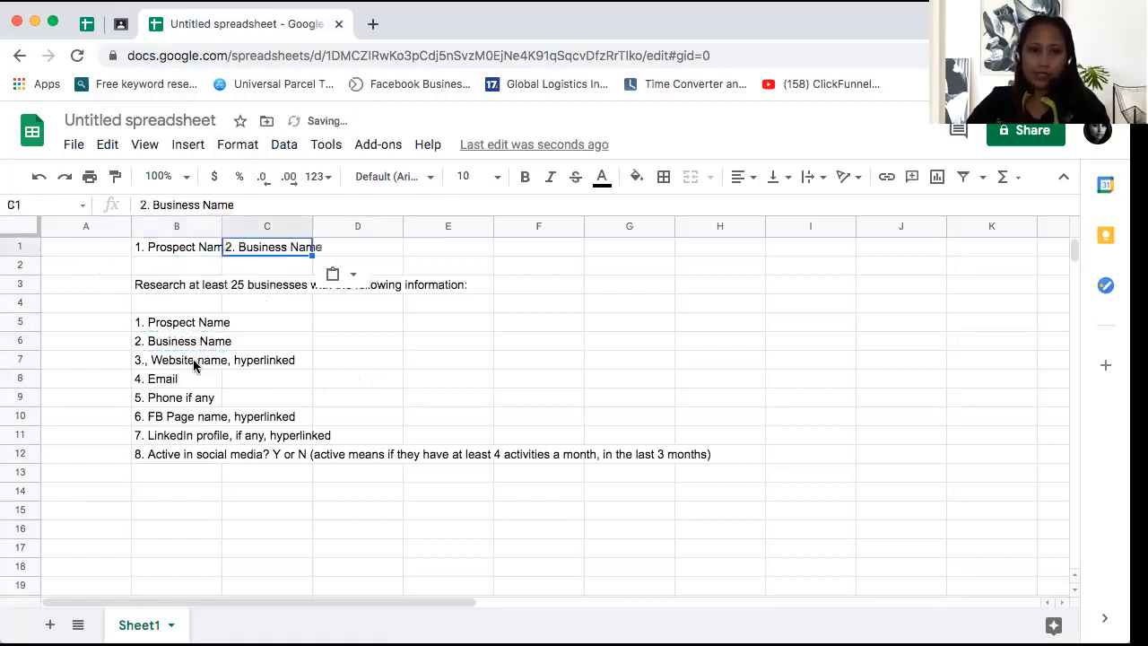
Copy the "3., Website name, hyperlinked" item to cell D1 and the "4. Email" item to E1
left_click(197, 363)
key("ctrl+c")
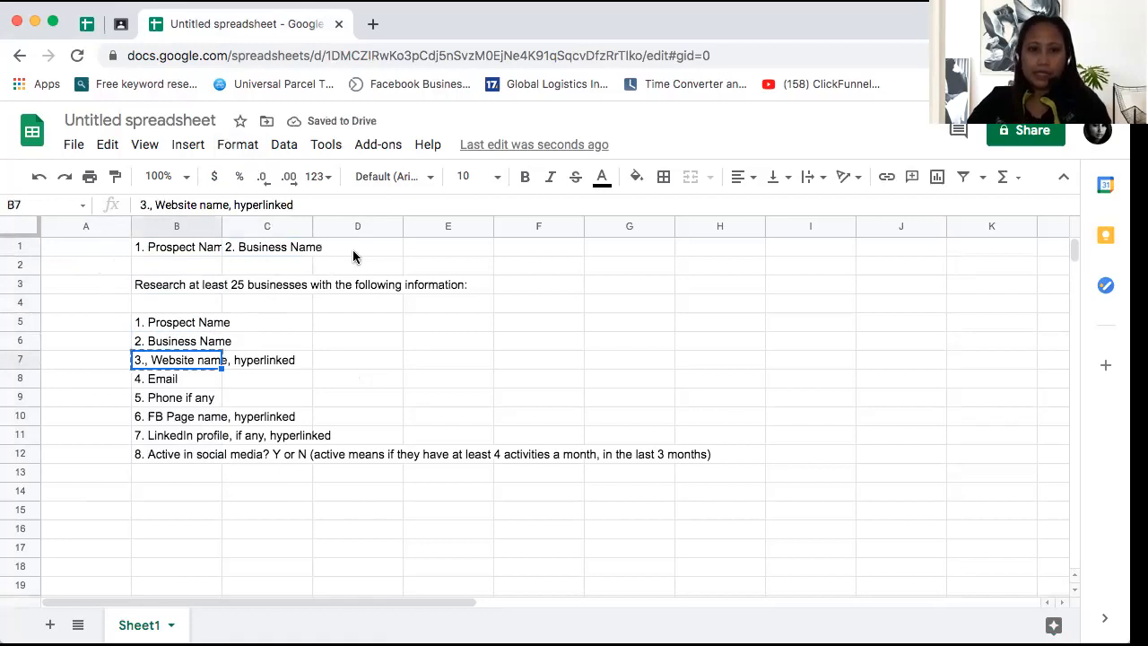
left_click(354, 254)
key("ctrl+v")
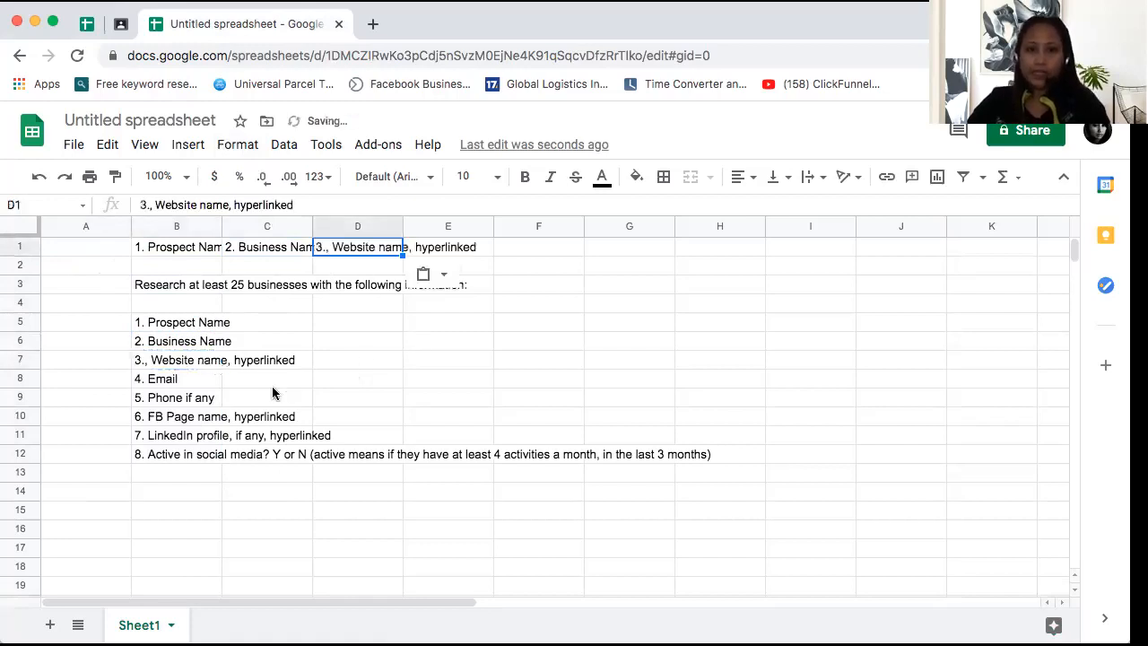
left_click(180, 381)
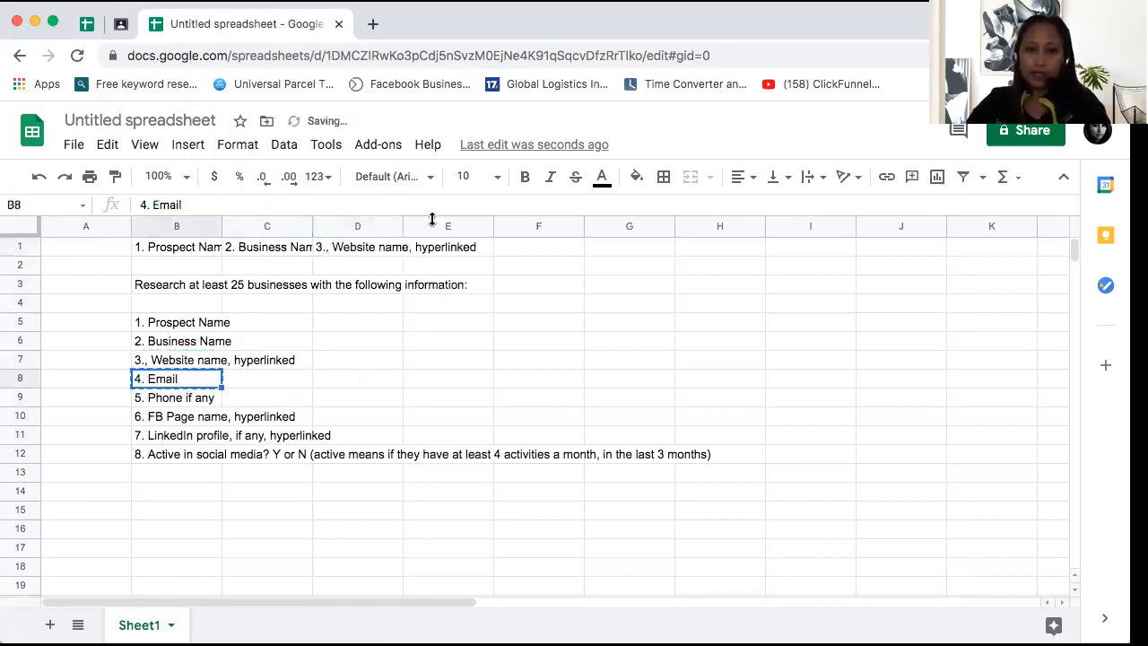
key("ctrl+c")
left_click(449, 248)
key("ctrl+v")
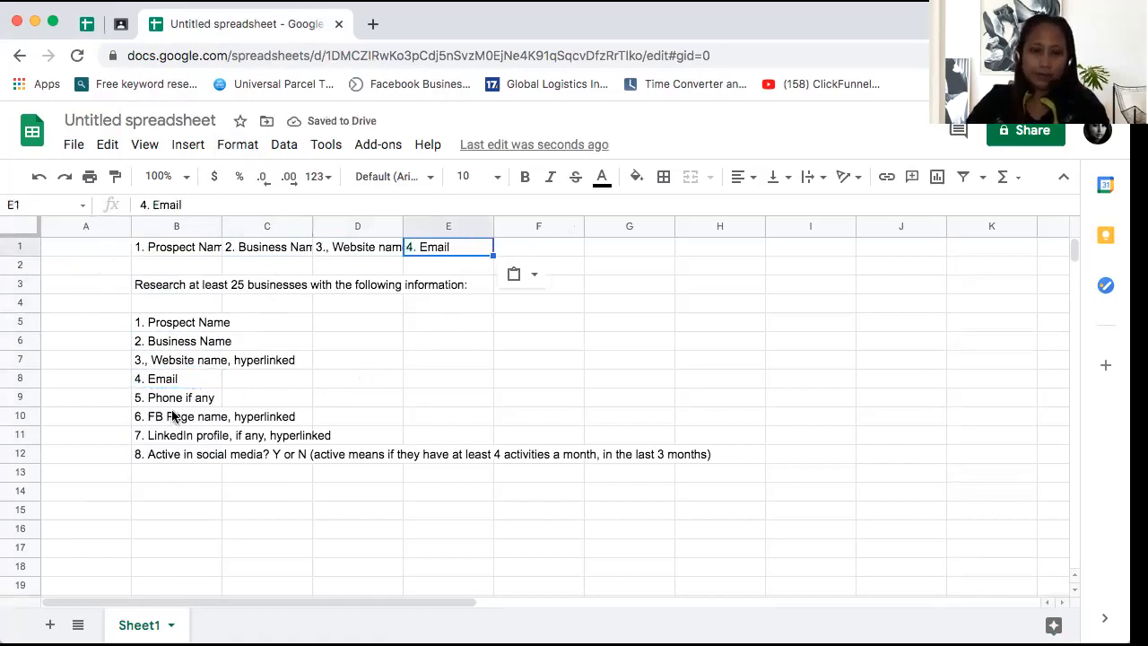
Copy the "5. Phone if any" item from B9 to heading cell F1
left_click(177, 401)
key("ctrl+c")
left_click(538, 247)
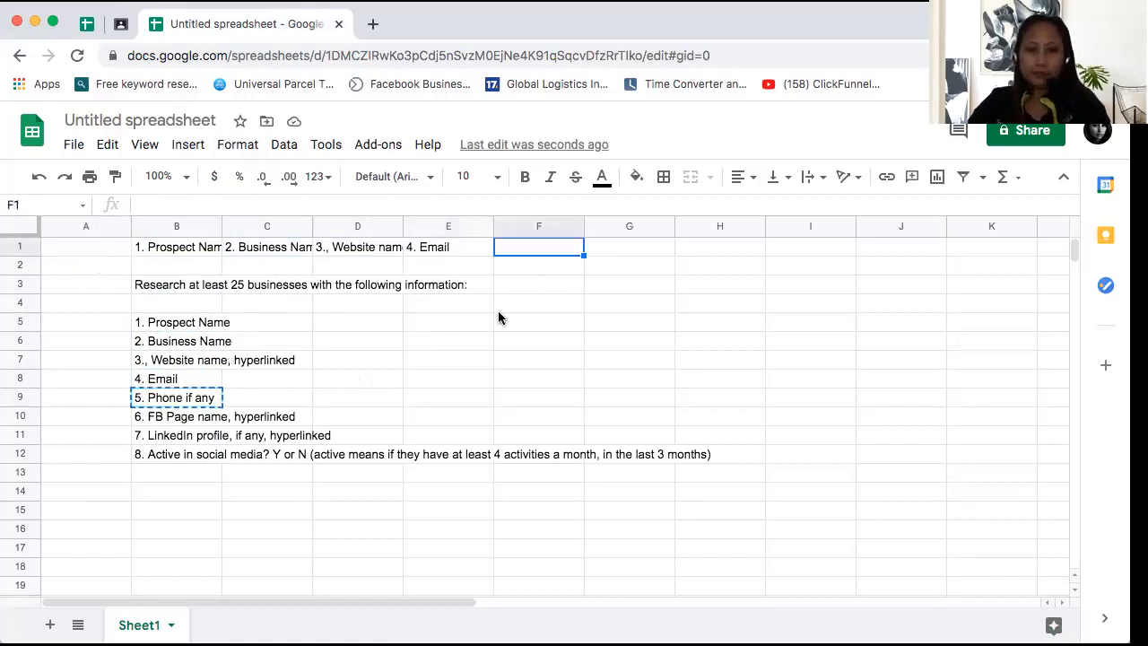
key("ctrl+v")
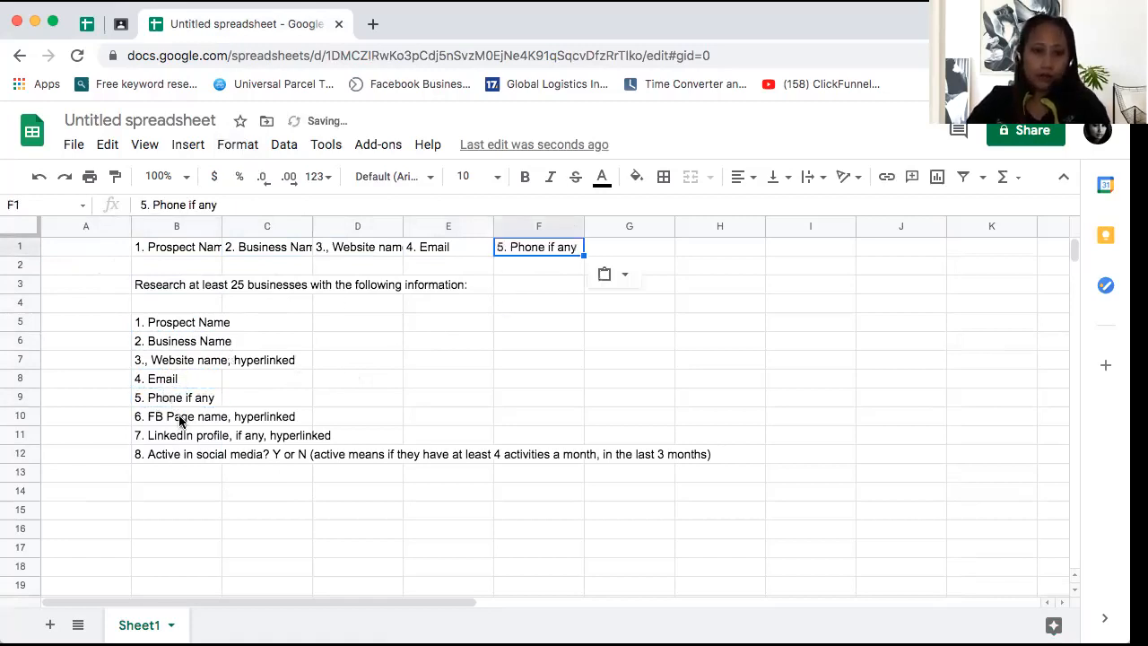
left_click(179, 418)
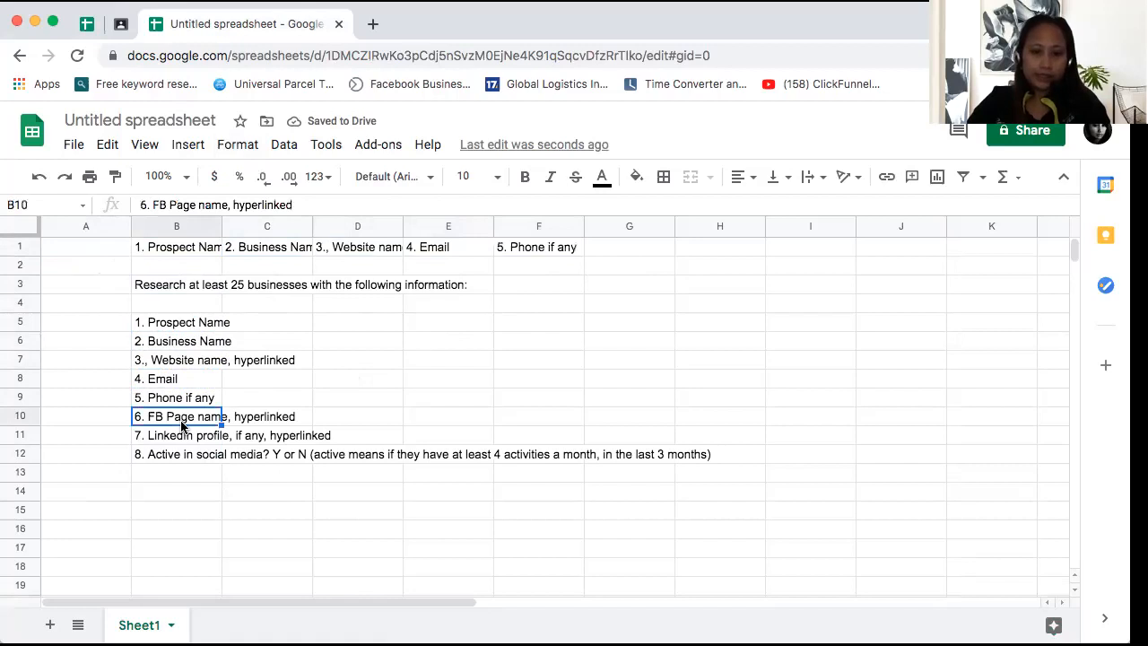
left_click(609, 251)
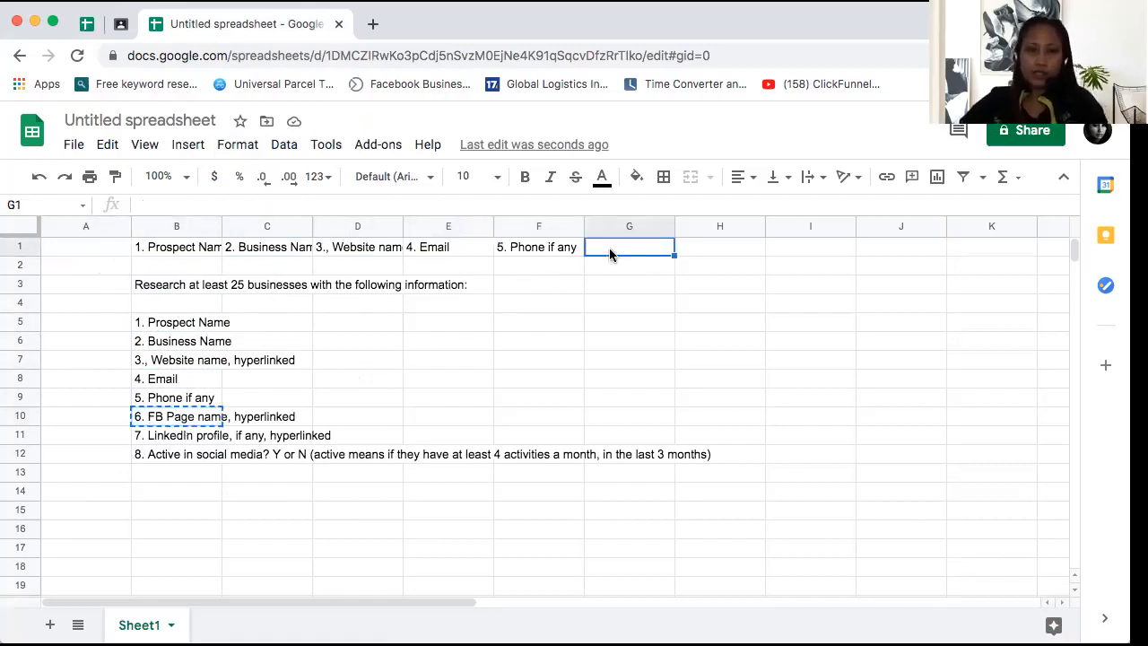
key("ctrl+c")
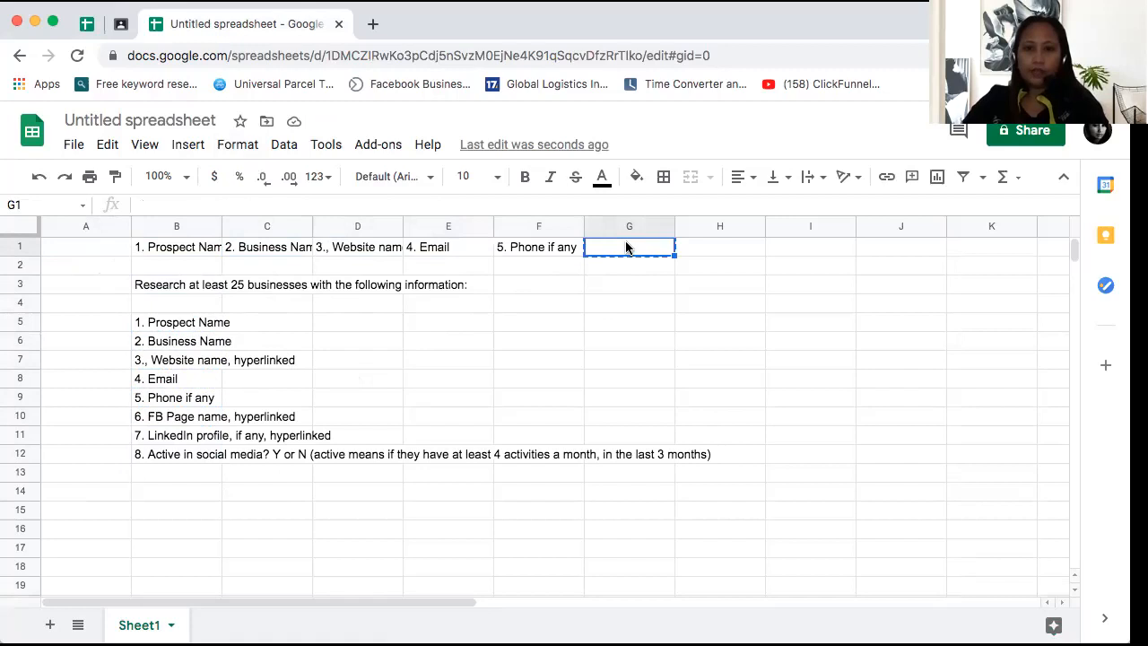
key("ctrl+v")
Copy the "6. FB Page name, hyperlinked" item to cell G1 and the "7. LinkedIn profile, if any, hyperlinked" item to H1
left_click(191, 418)
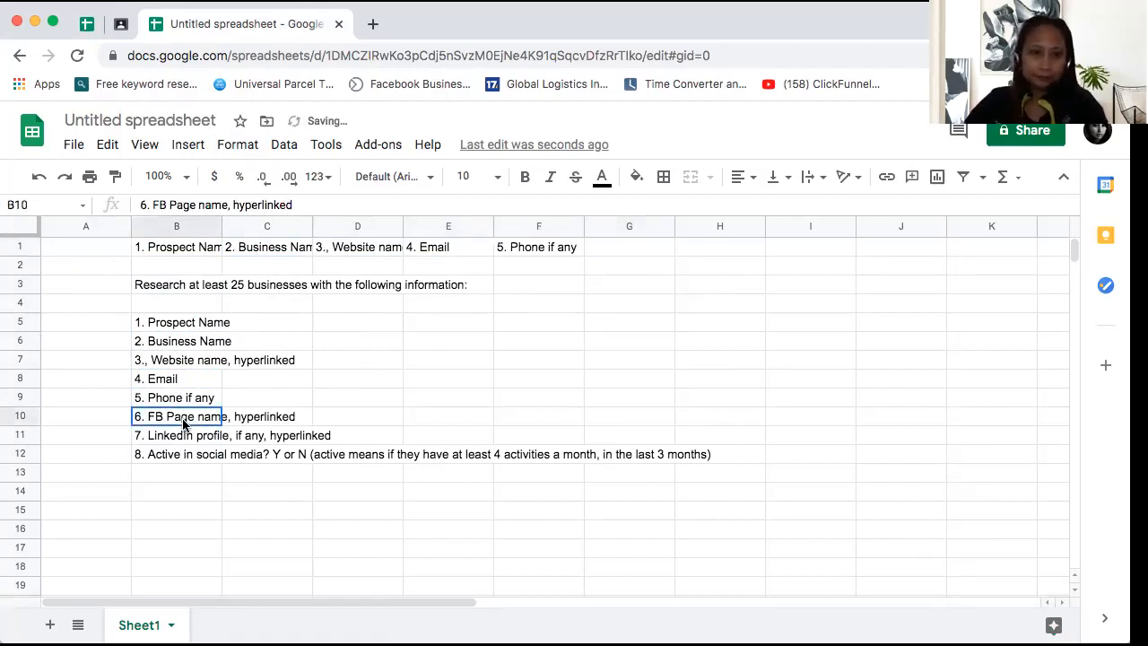
key("ctrl+c")
double_click(641, 246)
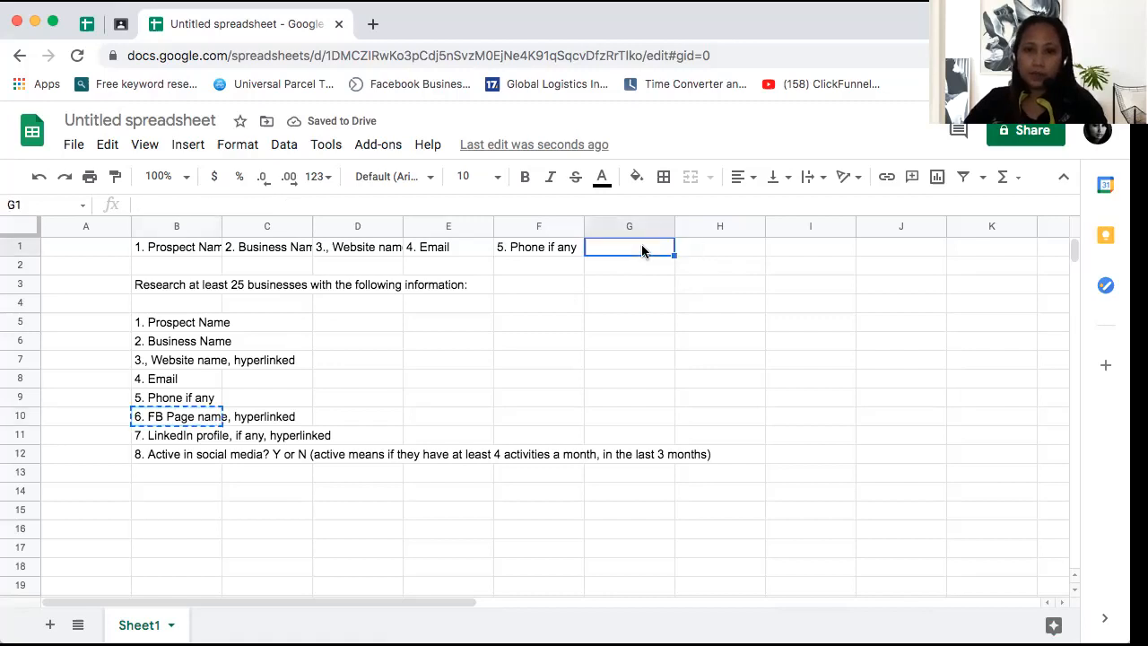
key("ctrl+v")
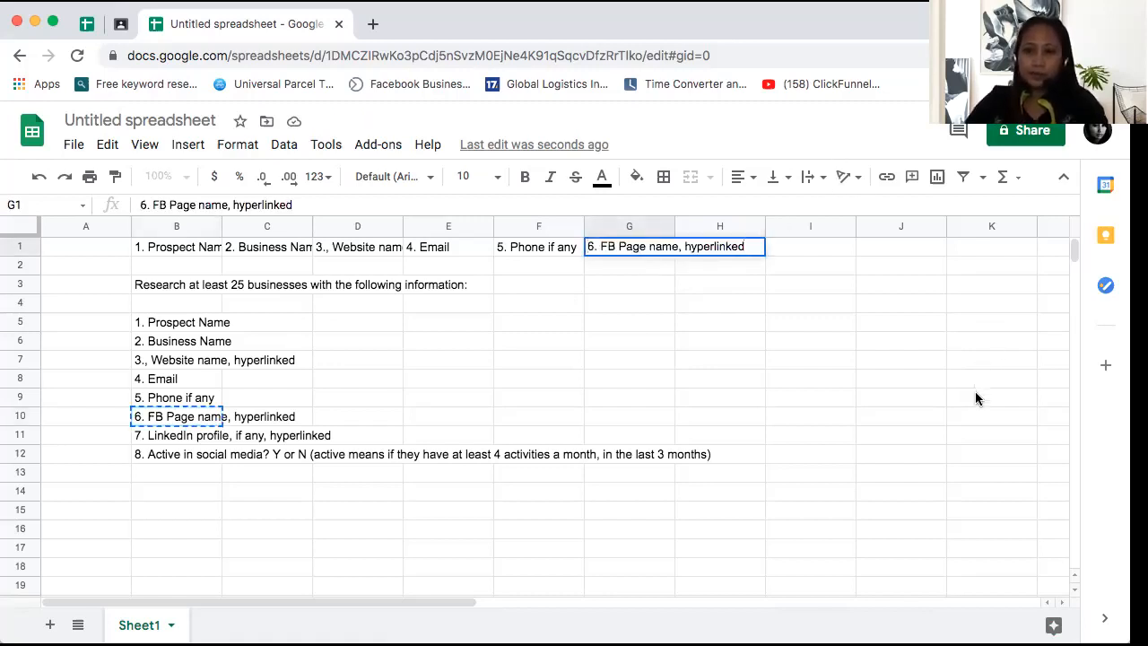
left_click(184, 437)
key("ctrl+c")
left_click(723, 247)
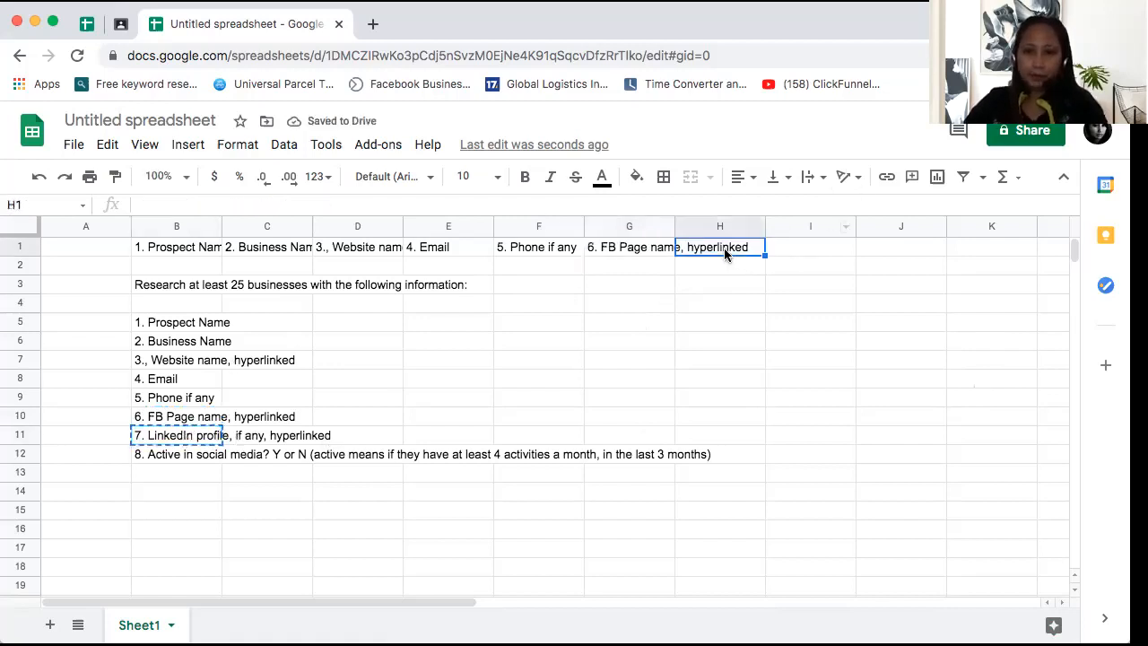
key("ctrl+v")
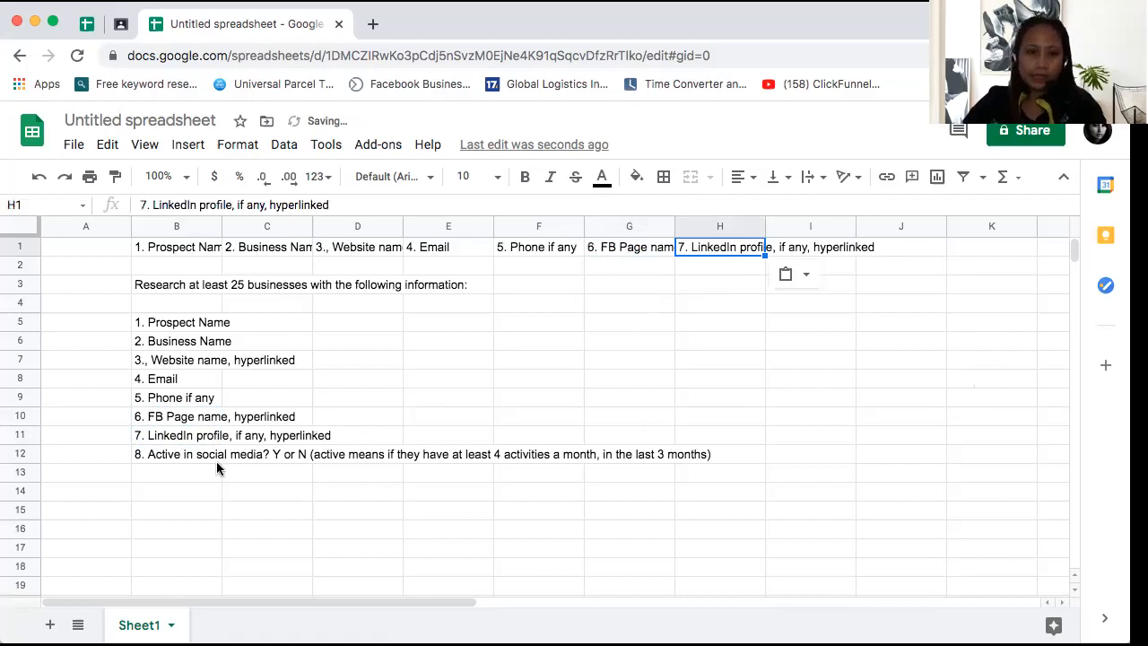
Enter the heading "Active in Social Meida" in cell I1, based on item 8 of the research list
left_click(183, 461)
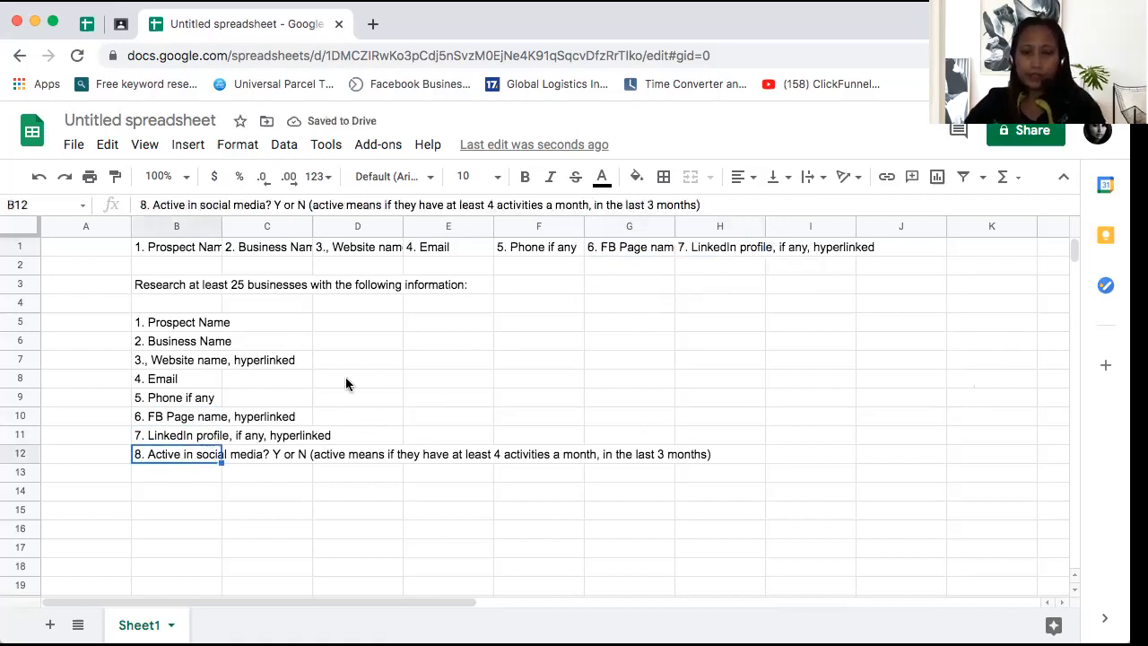
left_click(828, 252)
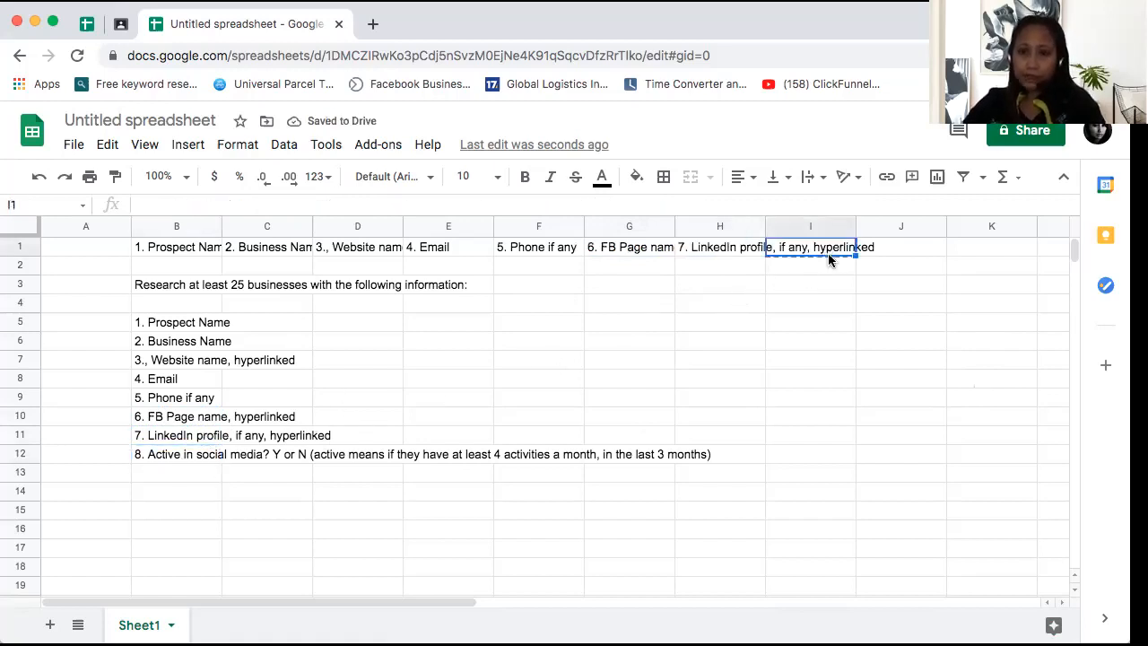
double_click(833, 250)
type("Active in So")
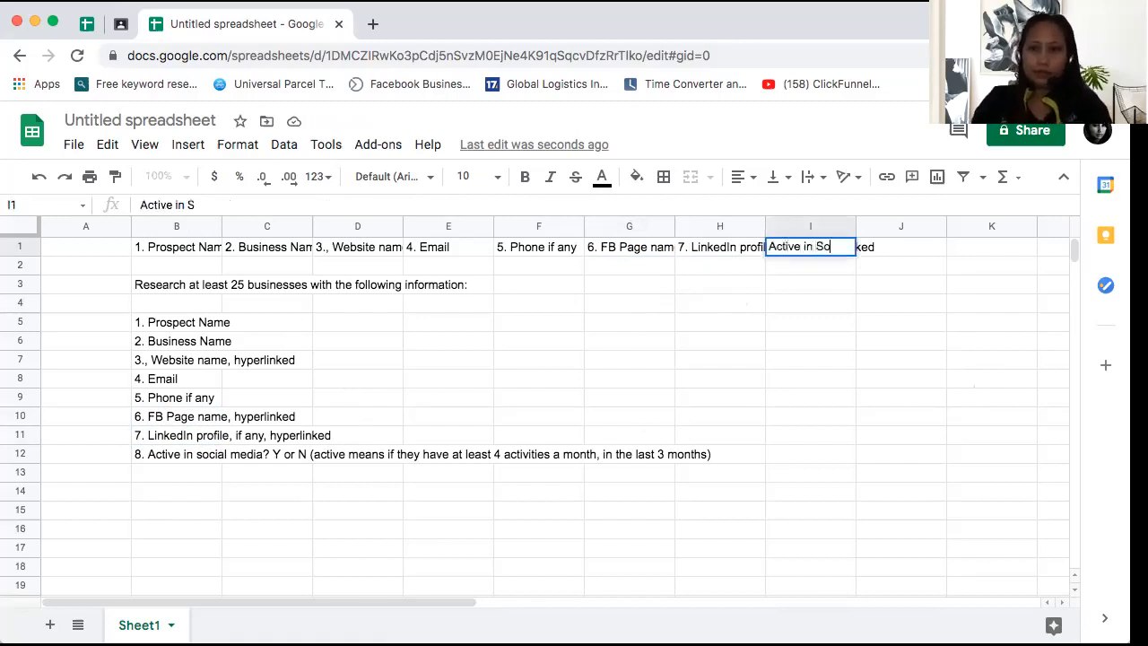
type("cial Meida")
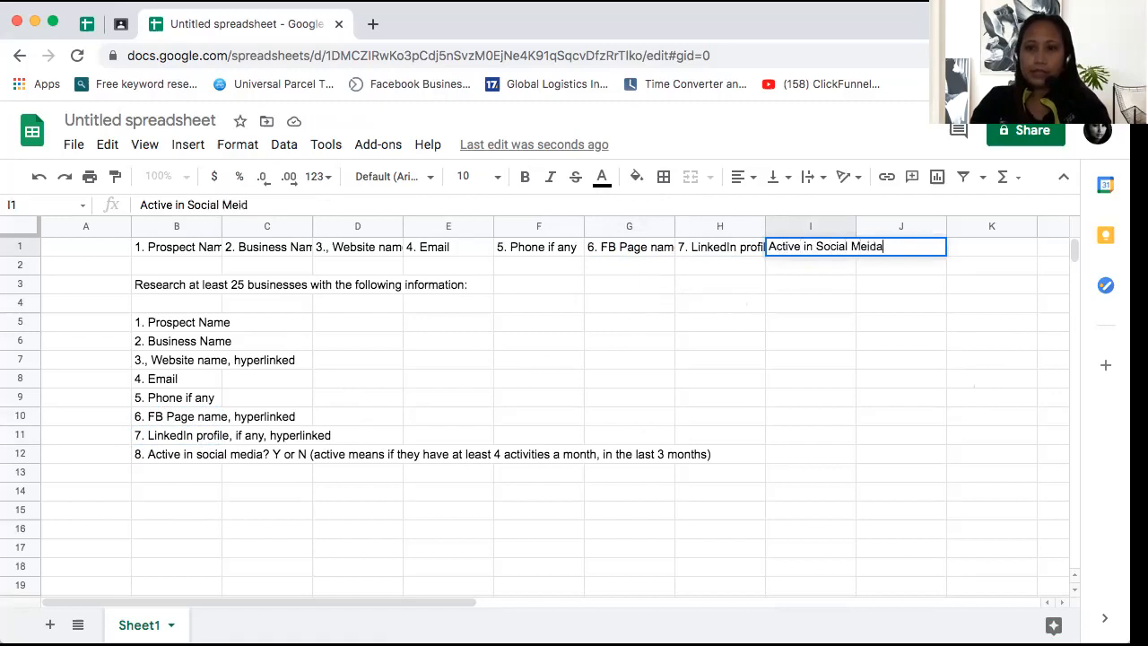
key("Return")
Enter Y in I2 and N in J2 under the social media heading, and center both cells horizontally
type("Y")
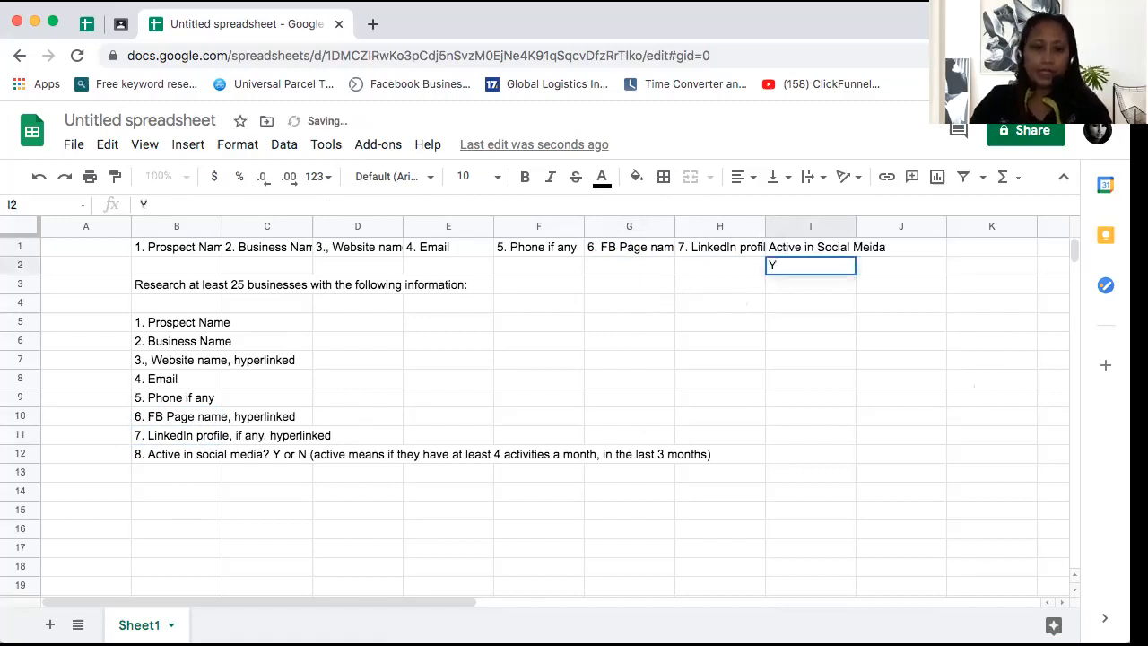
key("Tab")
type("N")
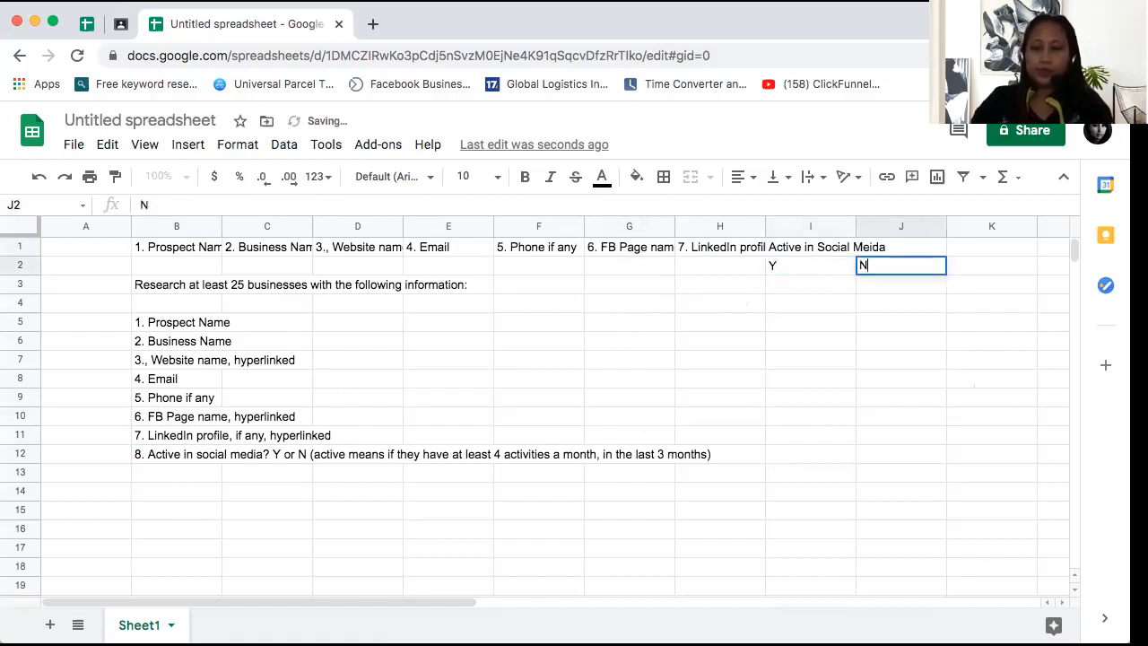
left_click_drag(826, 265, 873, 263)
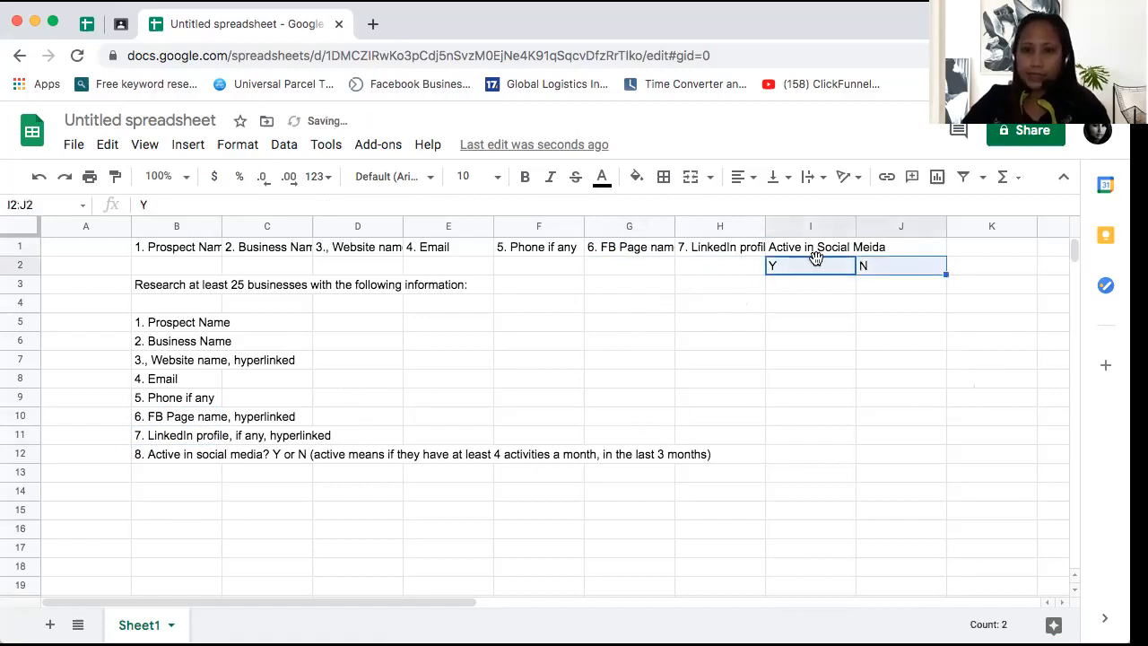
left_click(74, 149)
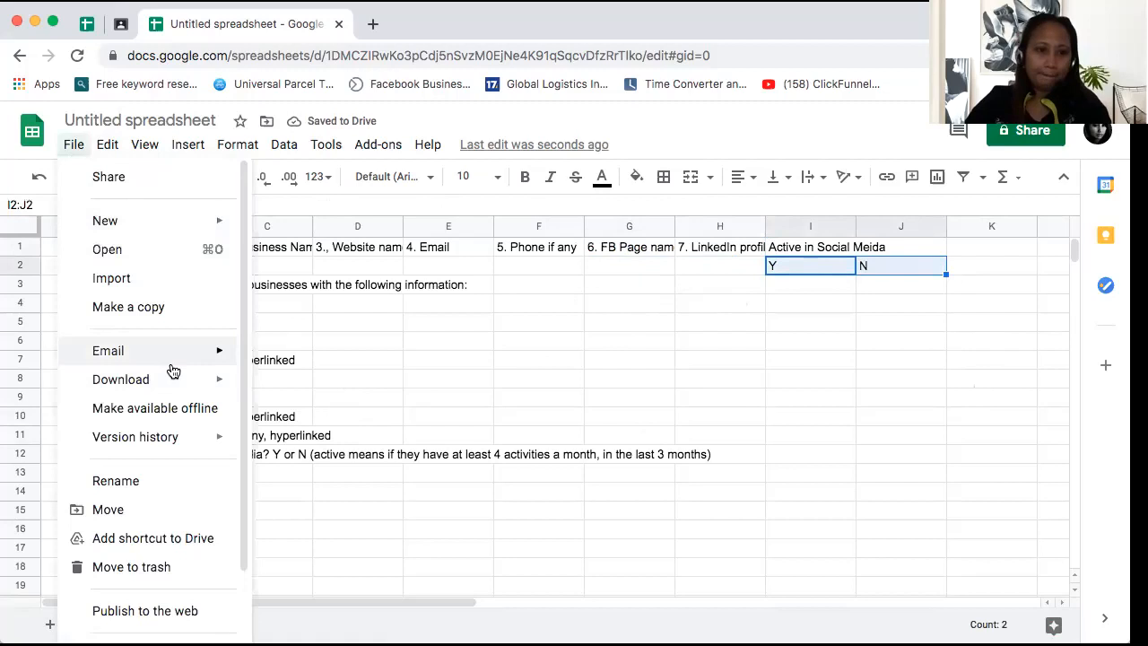
mouse_move(109, 154)
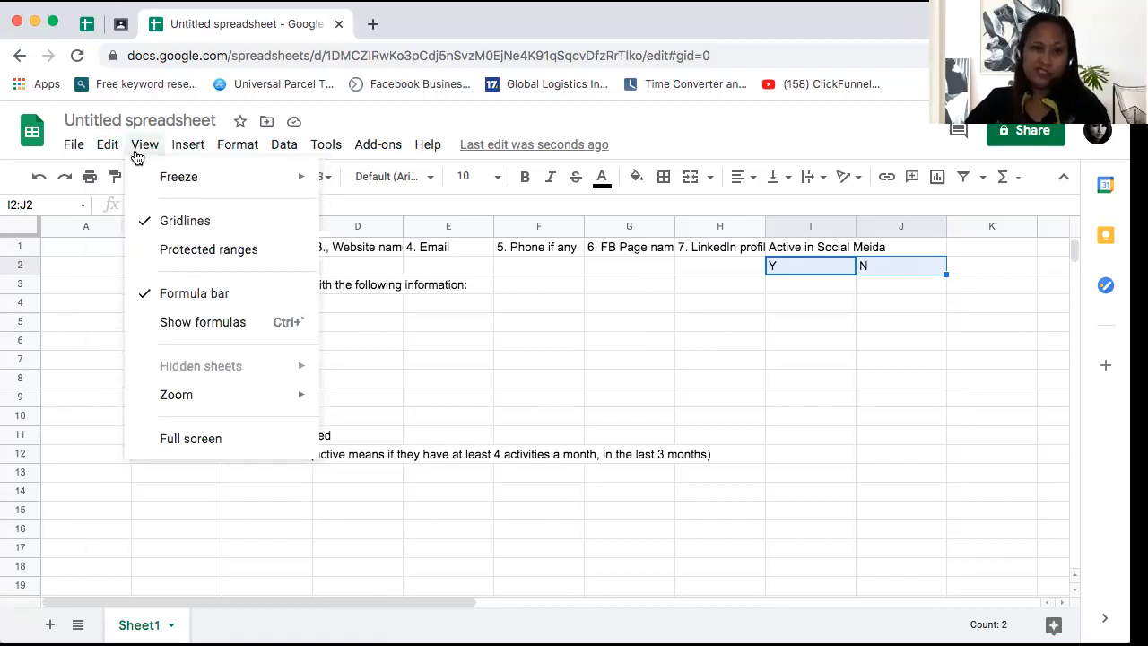
mouse_move(229, 157)
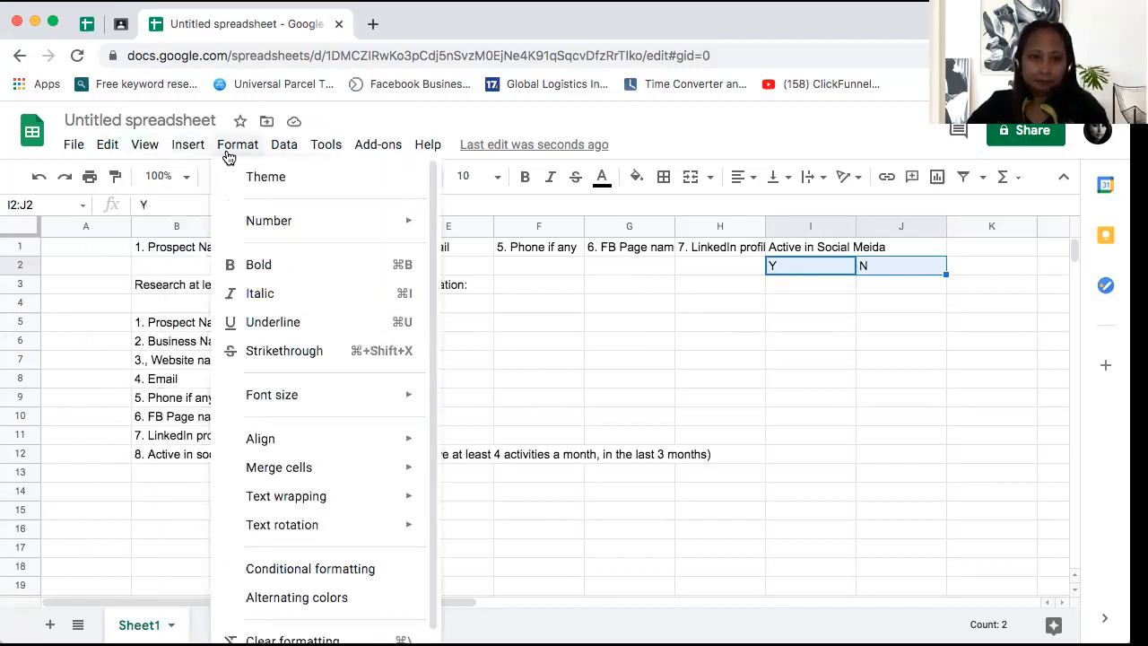
mouse_move(379, 446)
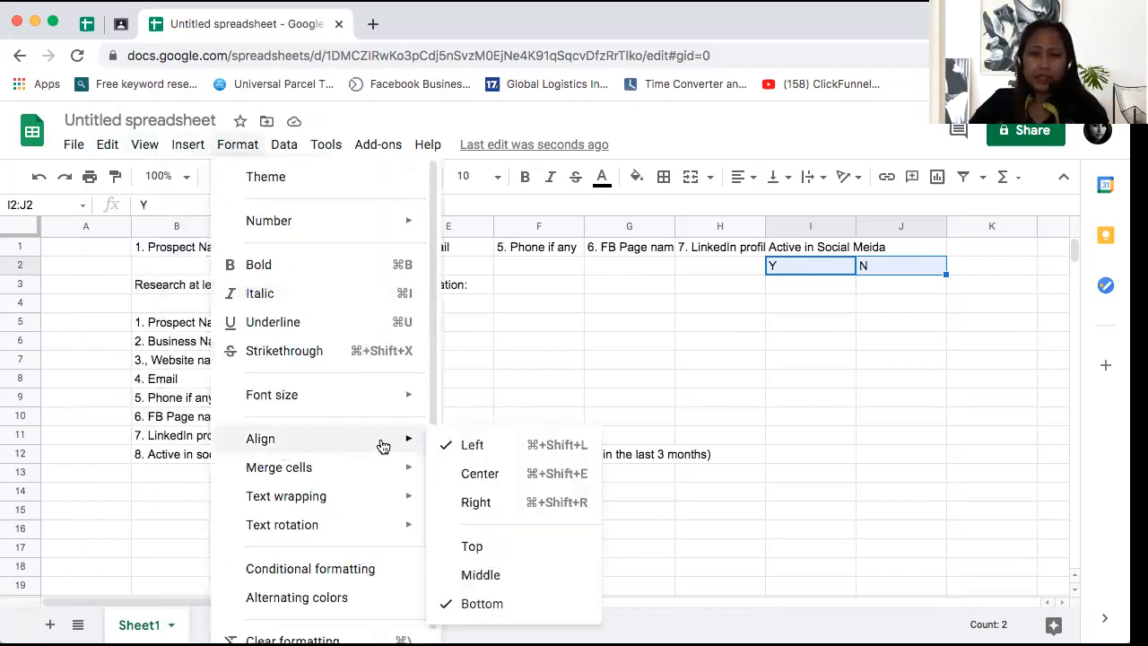
left_click(454, 473)
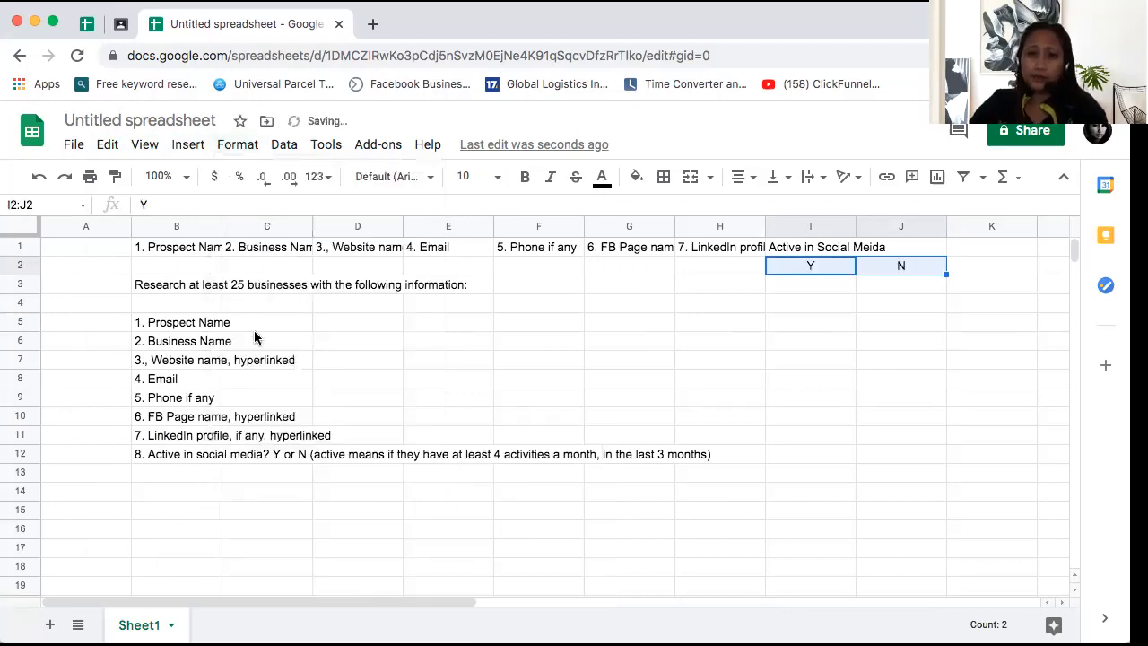
Remove the leading numbers from the B1 and C1 headings, leaving "Prospect Name" and "Business Name"
left_click(177, 253)
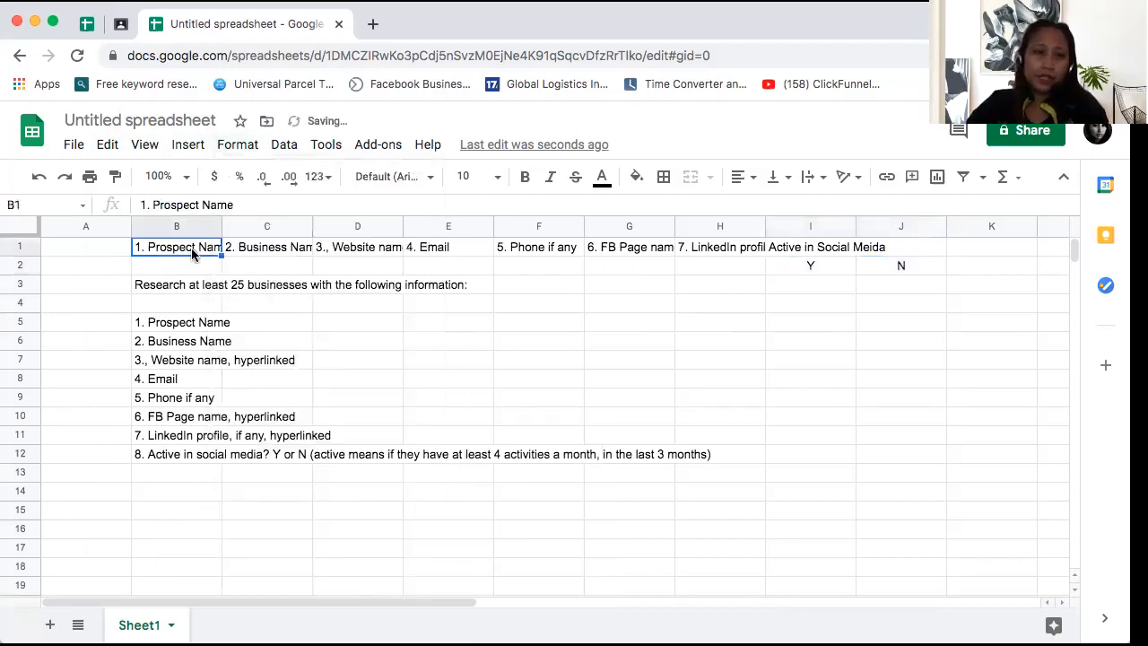
left_click(152, 205)
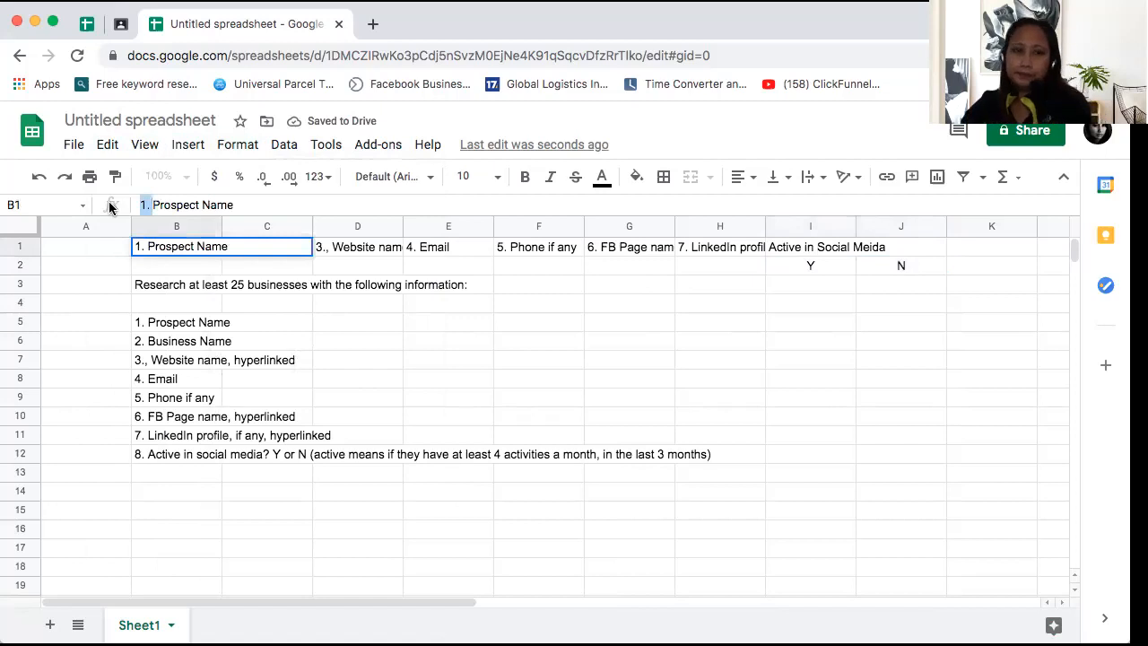
key("BackSpace")
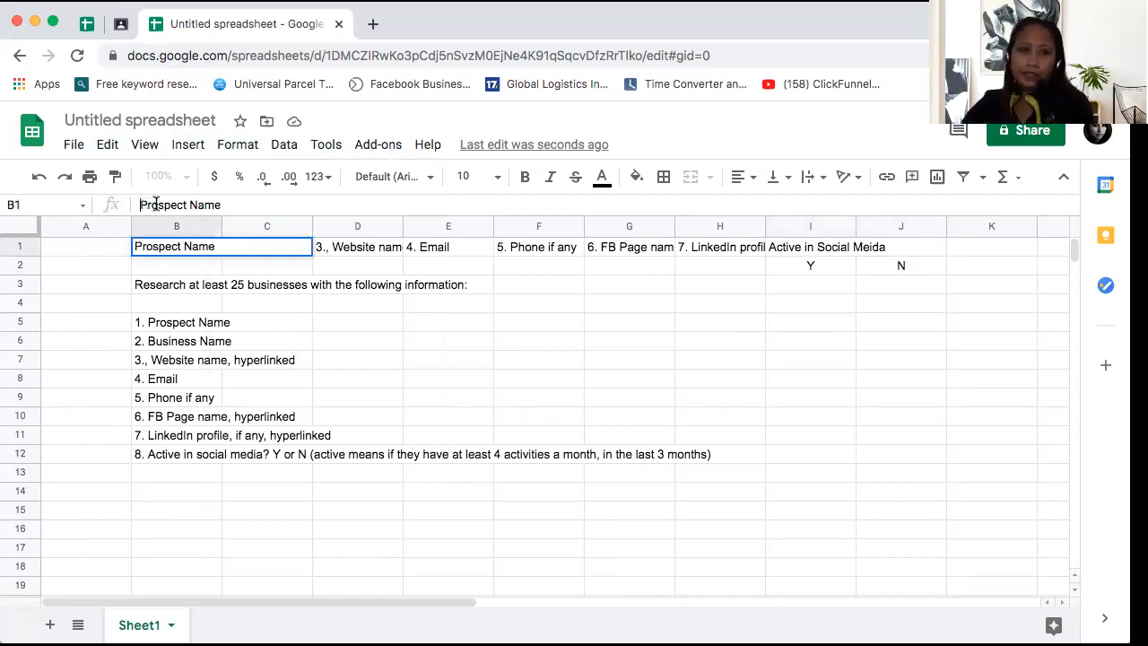
left_click(260, 303)
left_click(285, 248)
left_click_drag(150, 204, 113, 211)
key("BackSpace")
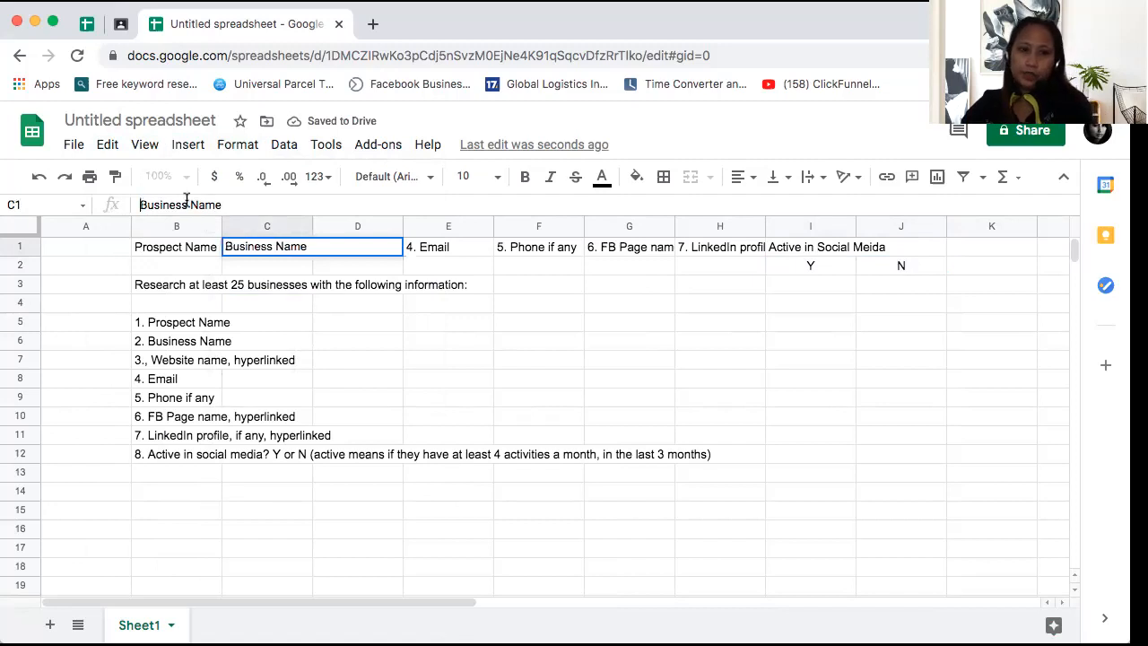
left_click(441, 269)
Shorten the D1 heading to "Website name," by removing its leading number and the word "hyperlinked"
left_click(364, 253)
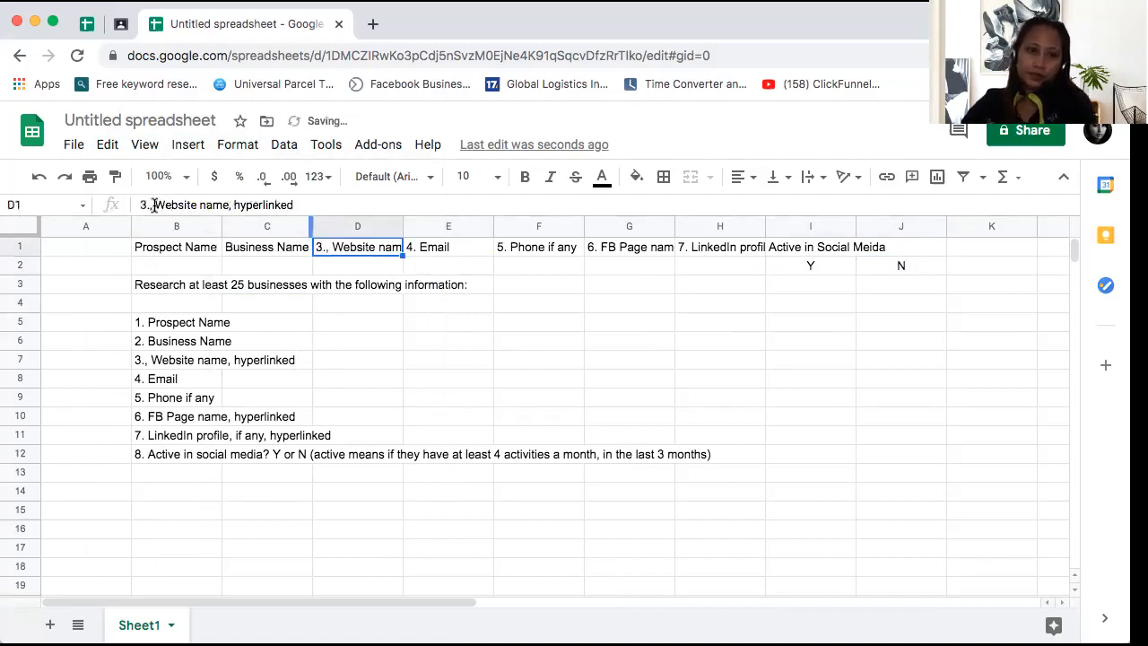
left_click_drag(154, 205, 119, 209)
key("BackSpace")
left_click(463, 303)
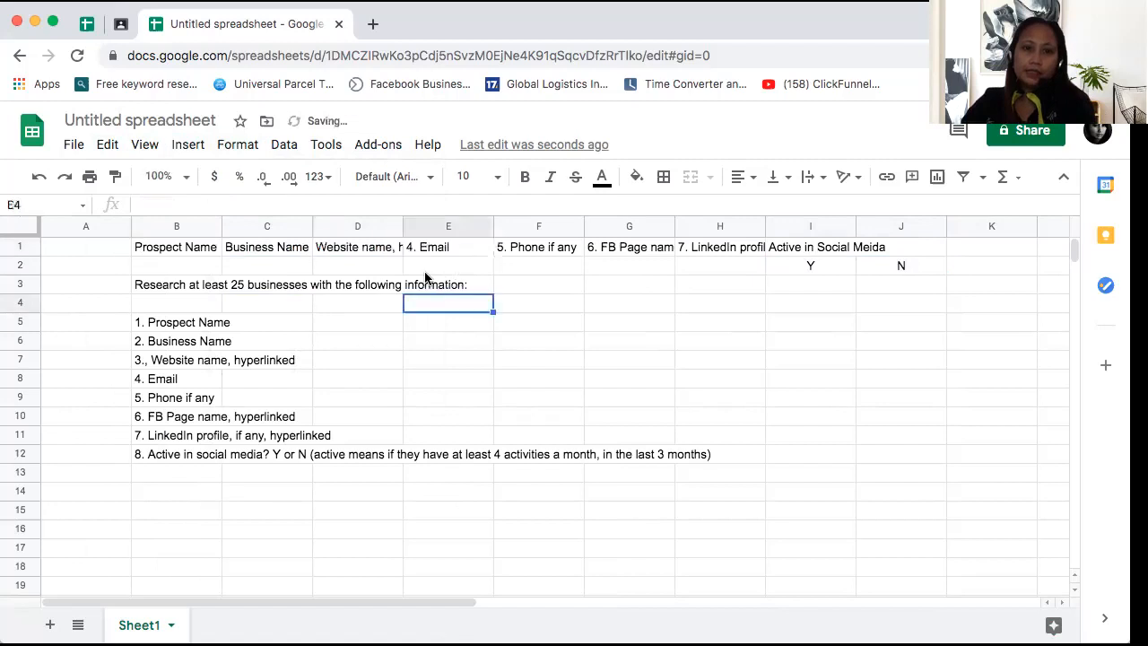
left_click(364, 260)
left_click_drag(217, 204, 358, 212)
key("BackSpace")
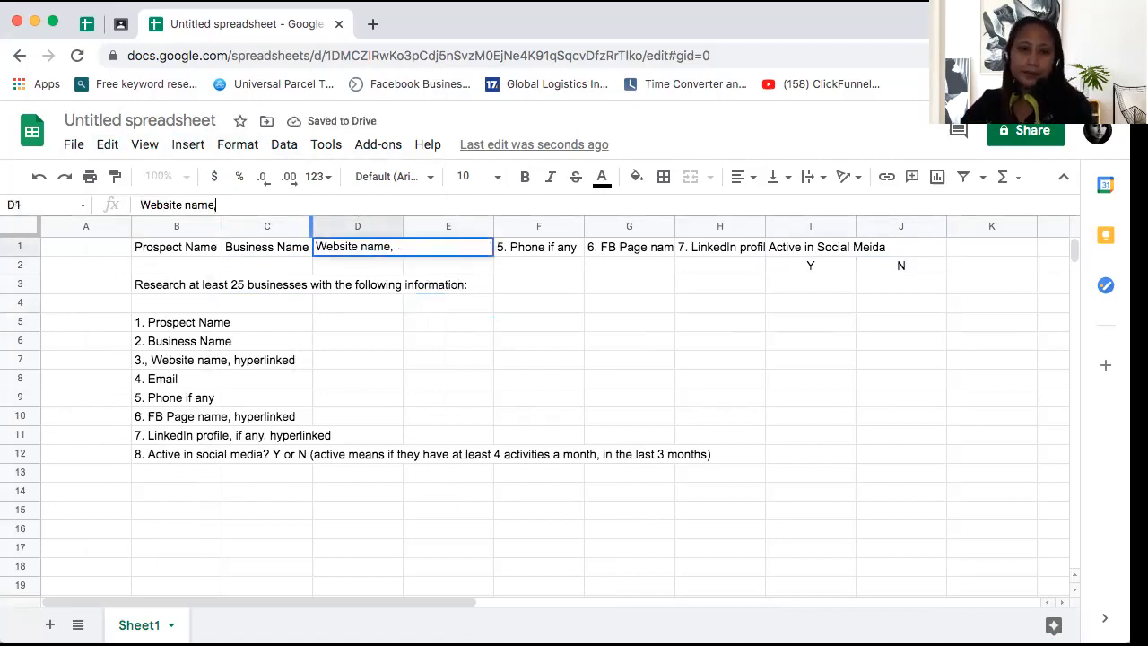
left_click(400, 302)
Replace the numbered heading in cell E1 with "Email"
left_click(453, 254)
left_click_drag(159, 204, 136, 205)
key("BackSpace")
left_click(525, 252)
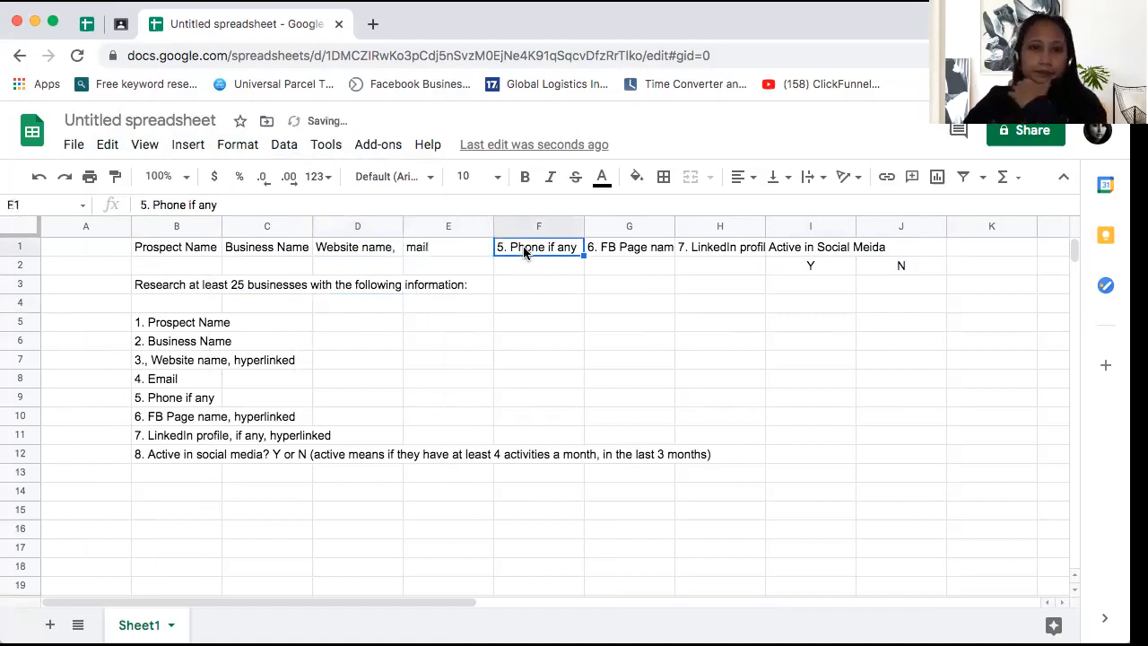
left_click(417, 250)
key("BackSpace")
type("Email")
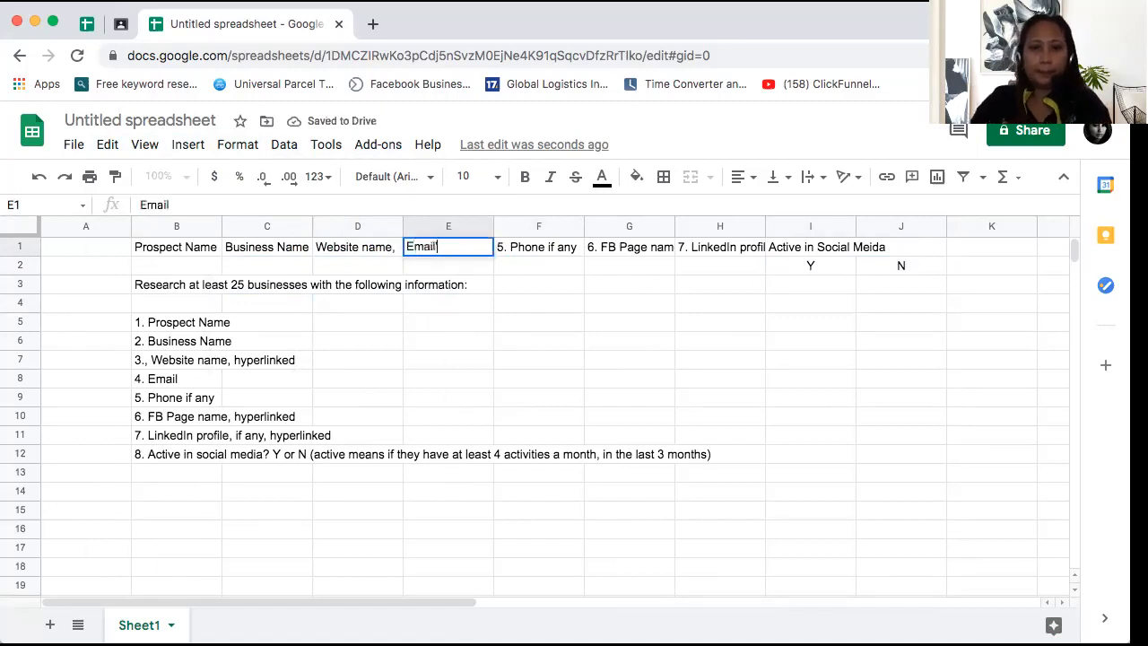
left_click(589, 289)
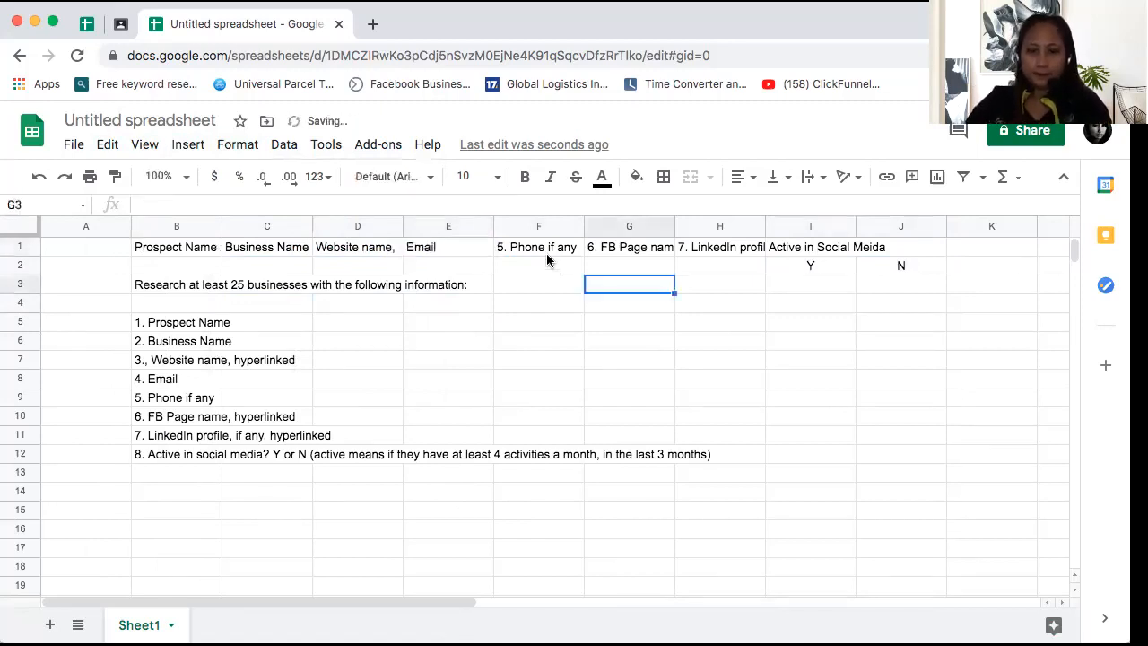
Shorten the F1 heading to "5. Phone" and the G1 heading to "6. FB Page"
left_click(550, 249)
left_click_drag(259, 206, 187, 206)
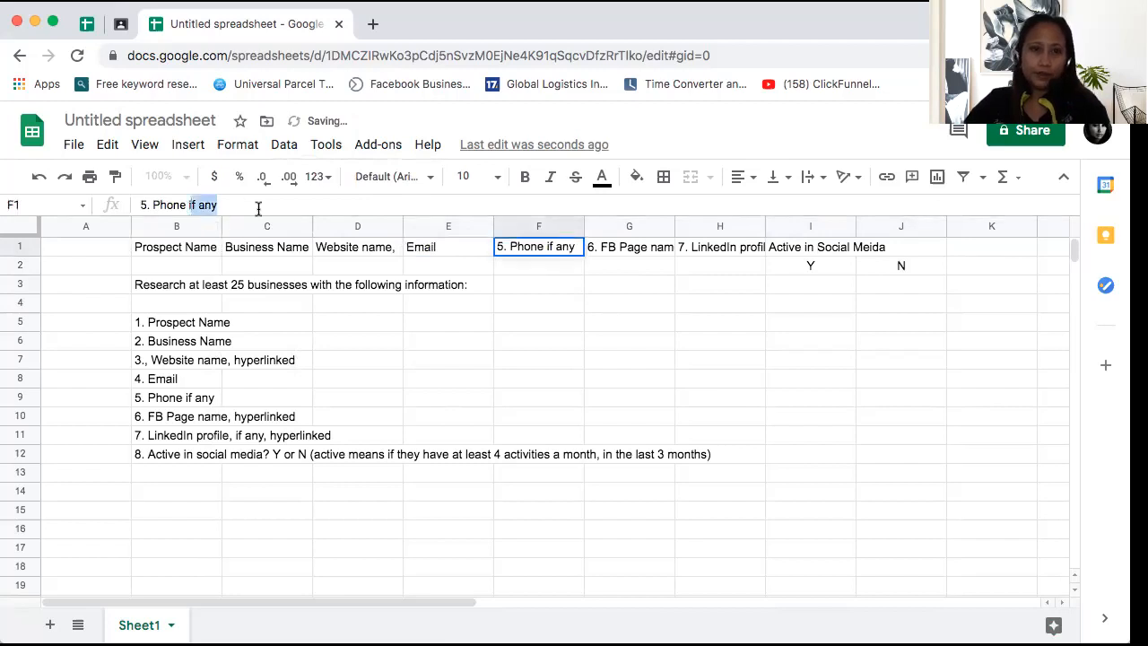
key("BackSpace")
left_click(538, 312)
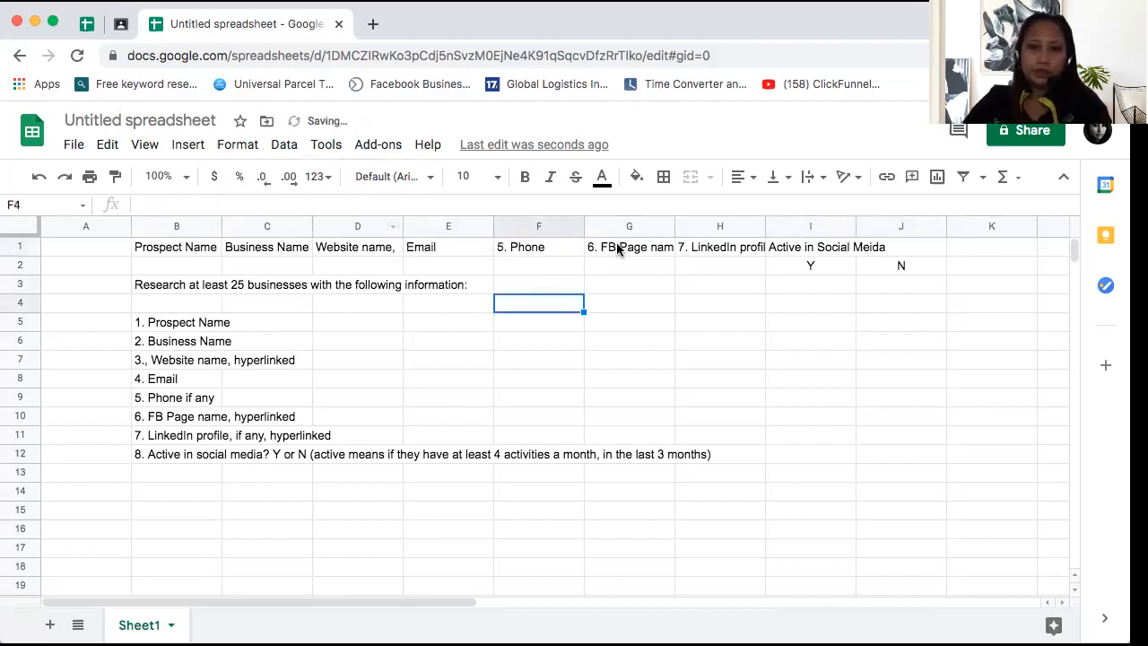
left_click(622, 250)
left_click_drag(201, 207, 379, 208)
key("BackSpace")
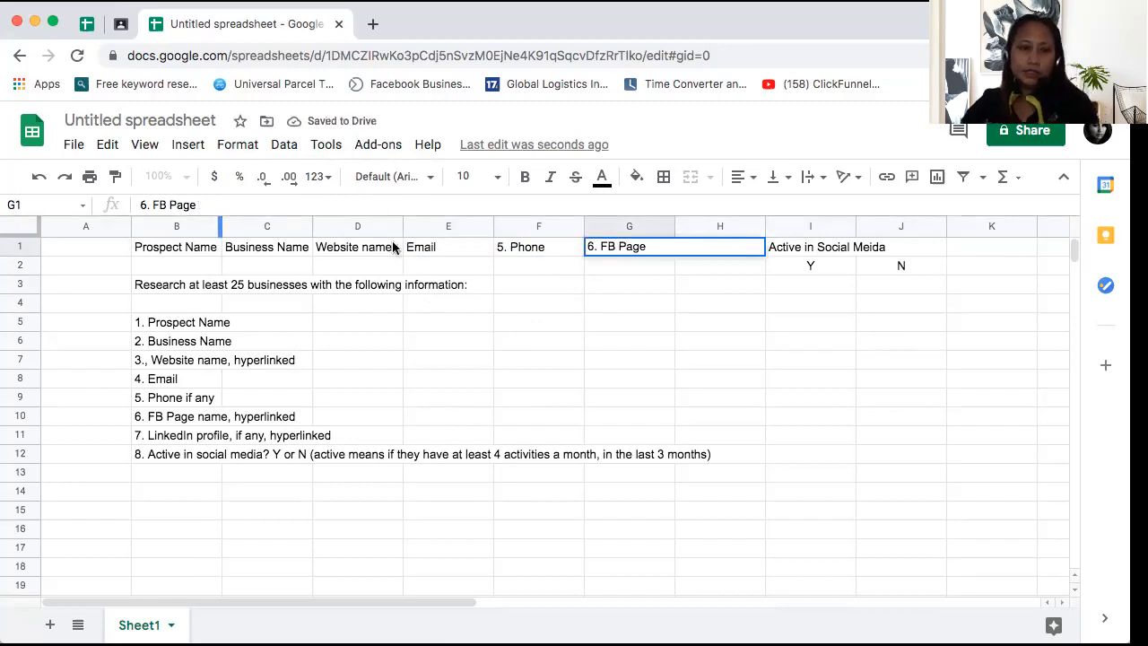
left_click(555, 319)
Change the H1 heading to "LinkedIn Profile", dropping its number and the "if any, hyperlinked" ending
left_click(720, 247)
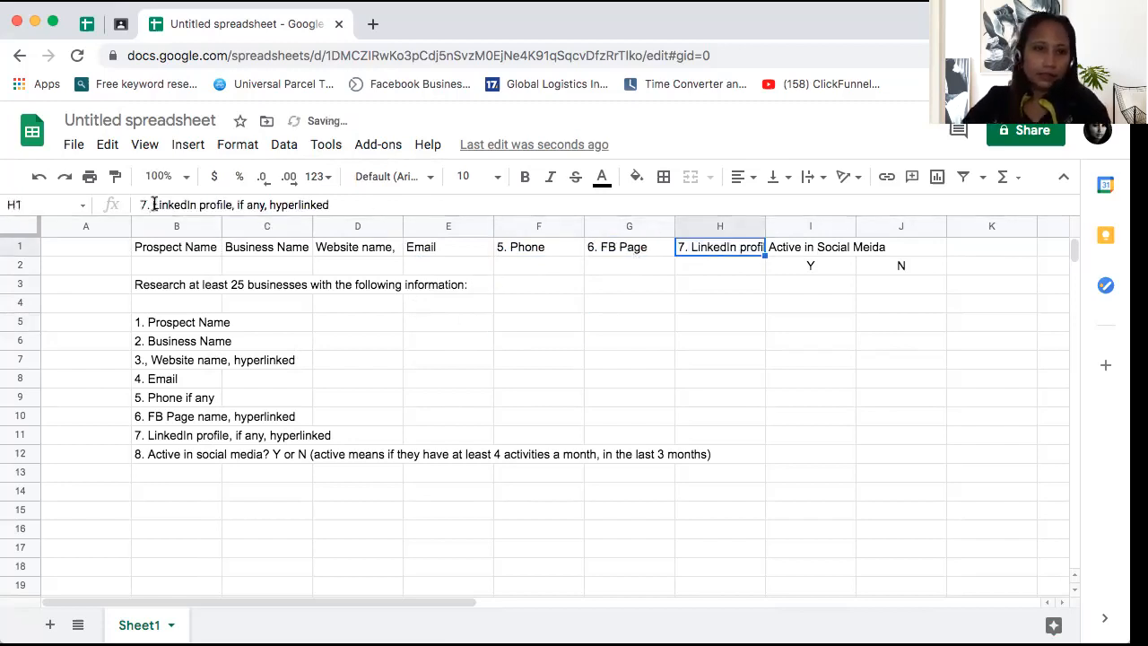
left_click_drag(153, 204, 113, 205)
key("BackSpace")
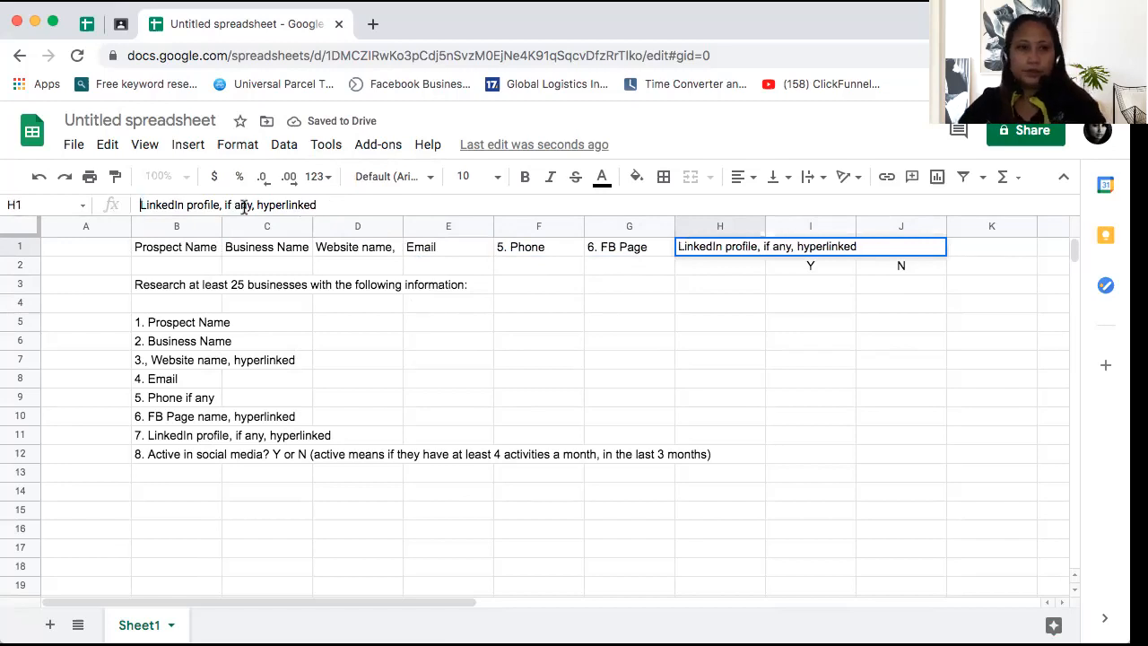
left_click(192, 205)
key("BackSpace")
type("P")
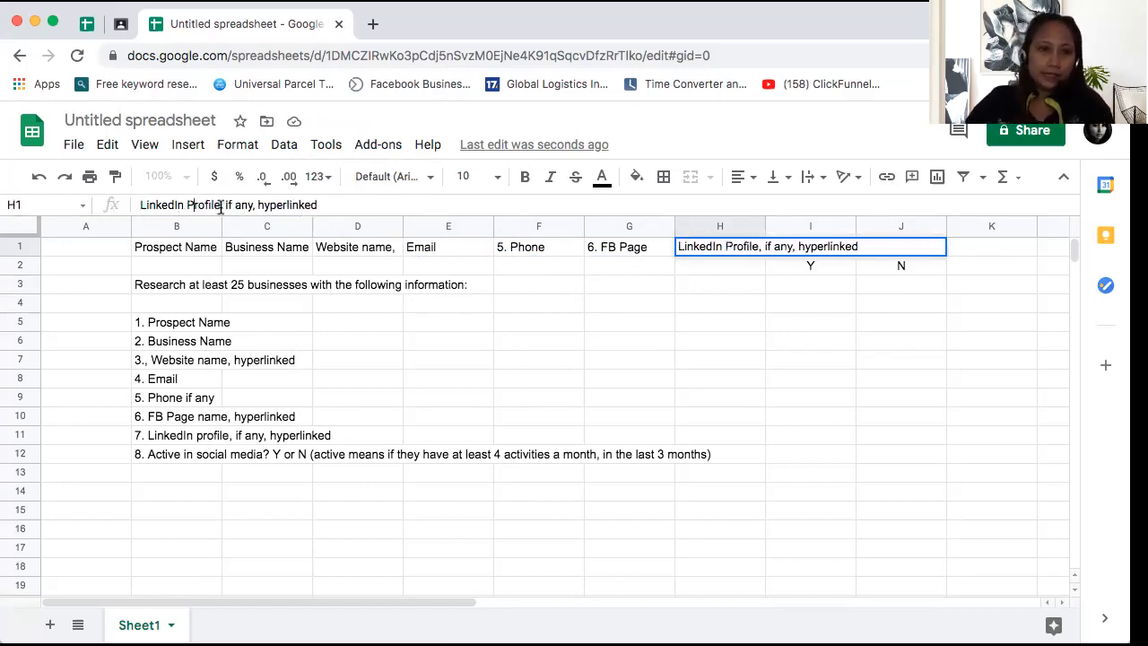
left_click_drag(223, 204, 408, 213)
key("BackSpace")
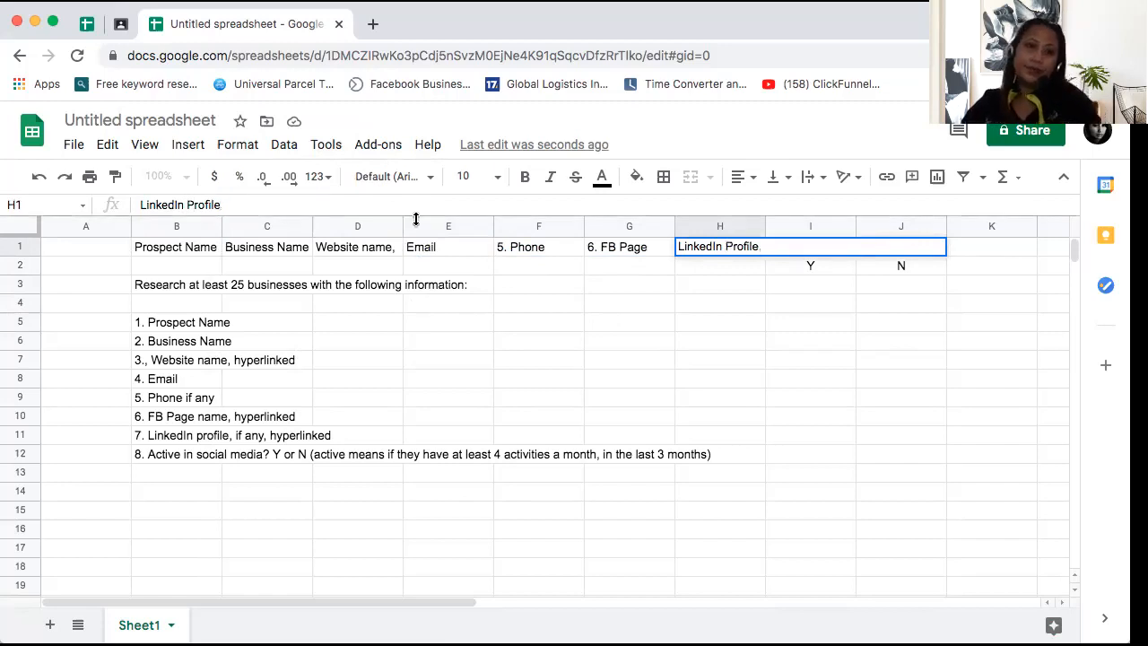
left_click(528, 321)
Widen column I so the whole "Active in Social Meida" heading fits inside its cell
left_click(822, 249)
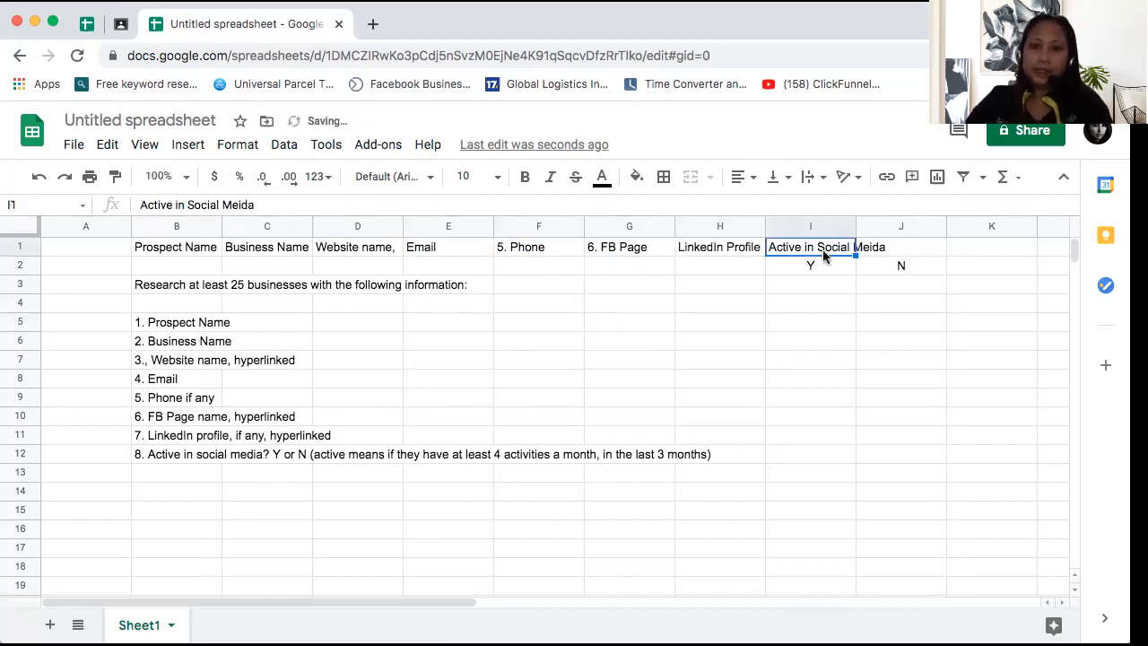
left_click(749, 325)
left_click_drag(856, 226, 946, 227)
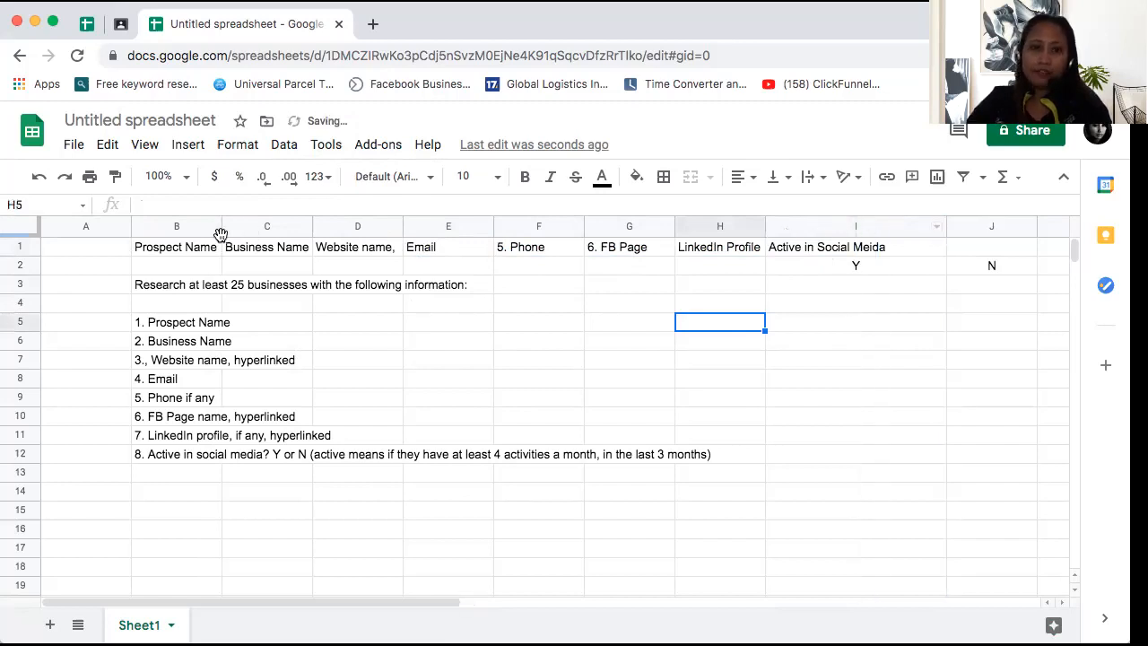
Center all the headings in row 1 horizontally
left_click(27, 247)
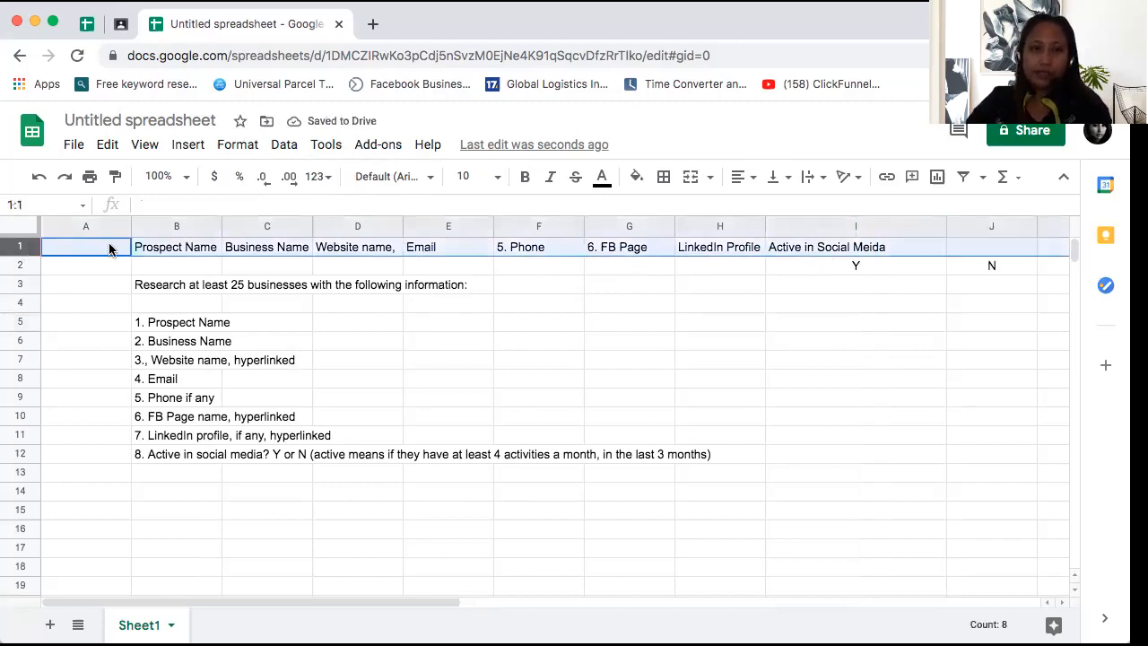
left_click(751, 190)
left_click(763, 207)
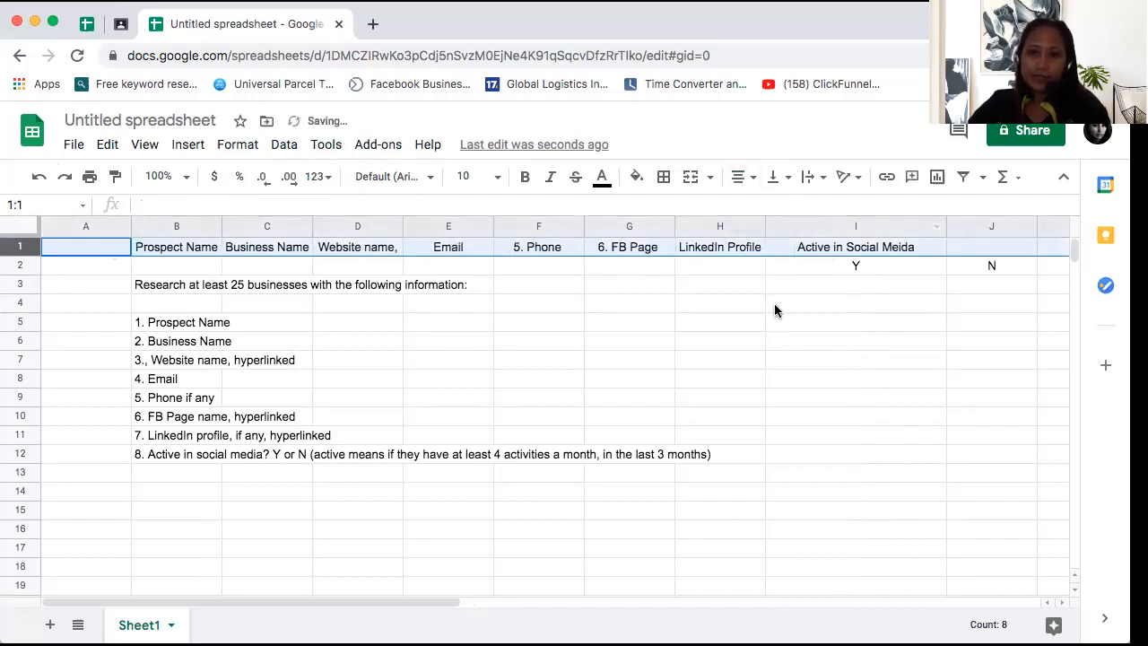
left_click(776, 307)
Narrow column I slightly and widen column H to give the "LinkedIn Profile" heading more room
left_click_drag(946, 235, 926, 235)
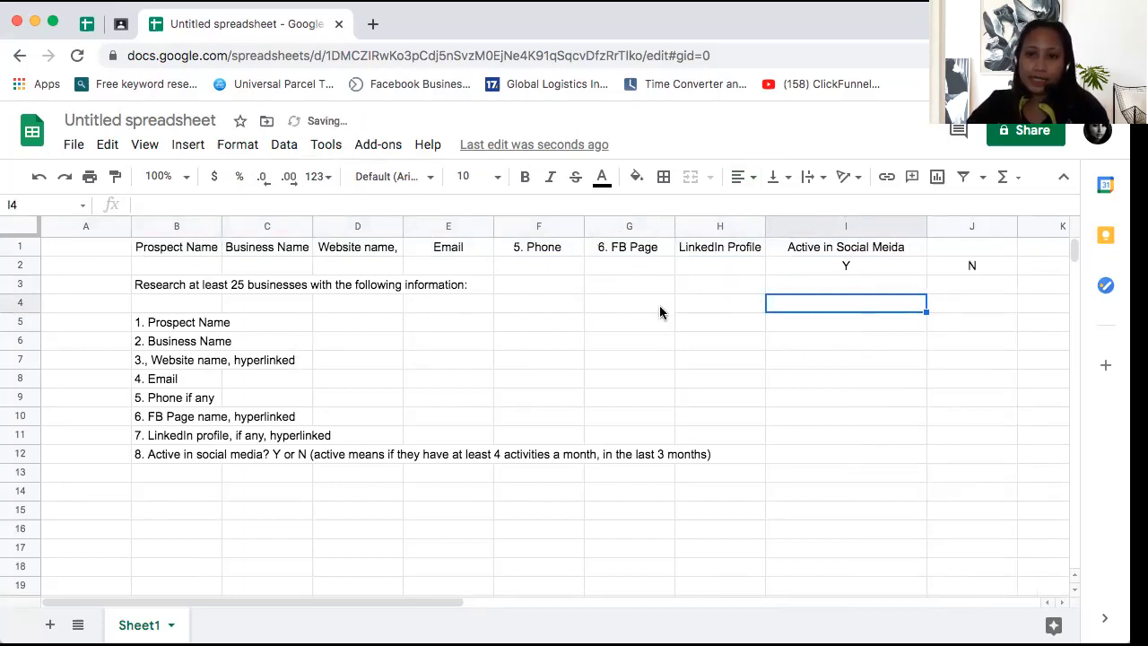
left_click_drag(766, 231, 798, 233)
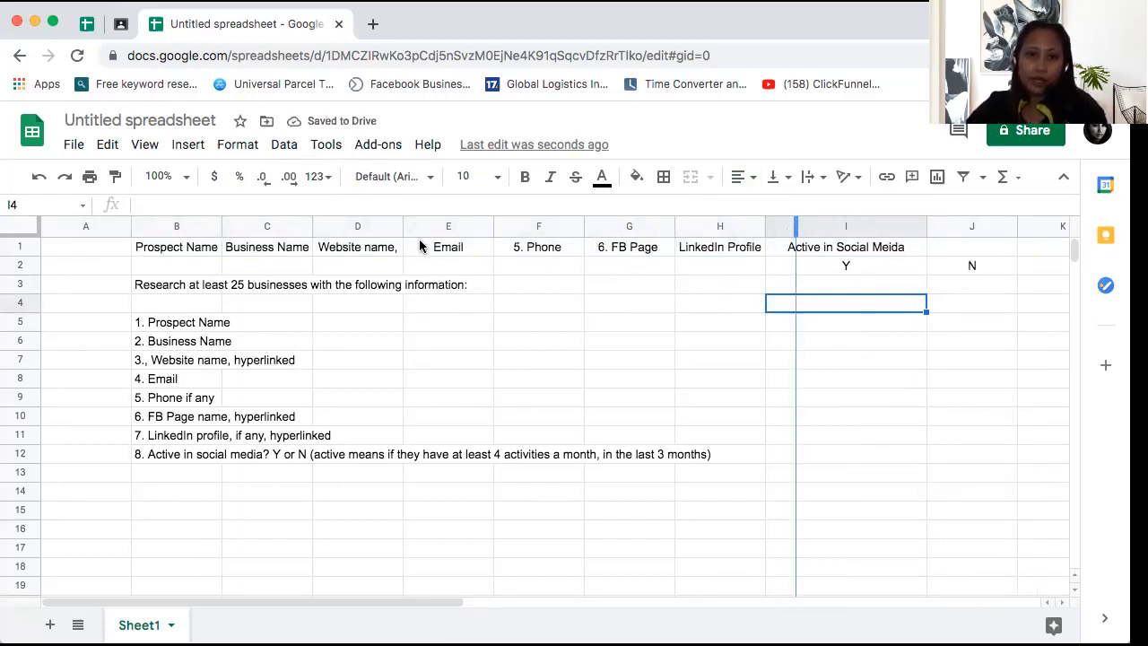
Remove the leading number from the F1 heading so that it reads "Phone"
left_click(541, 248)
left_click(154, 205)
key("BackSpace")
key("BackSpace")
key("BackSpace")
left_click(541, 247)
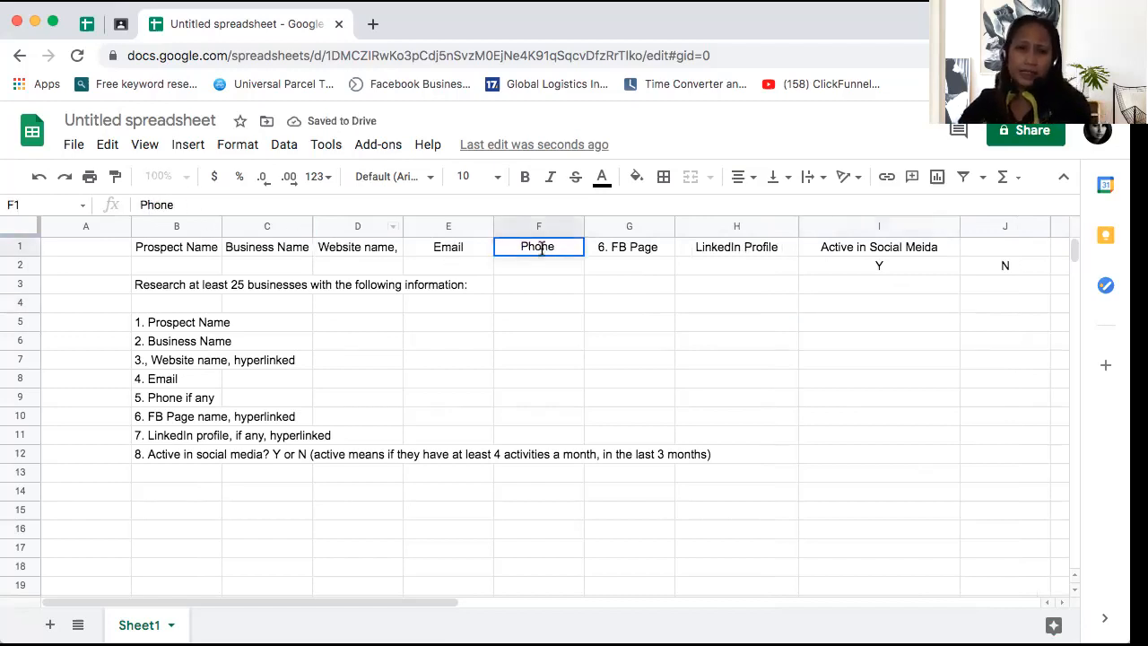
Remove the leading number from the G1 heading so that it reads "FB Page"
left_click(615, 255)
left_click(172, 205)
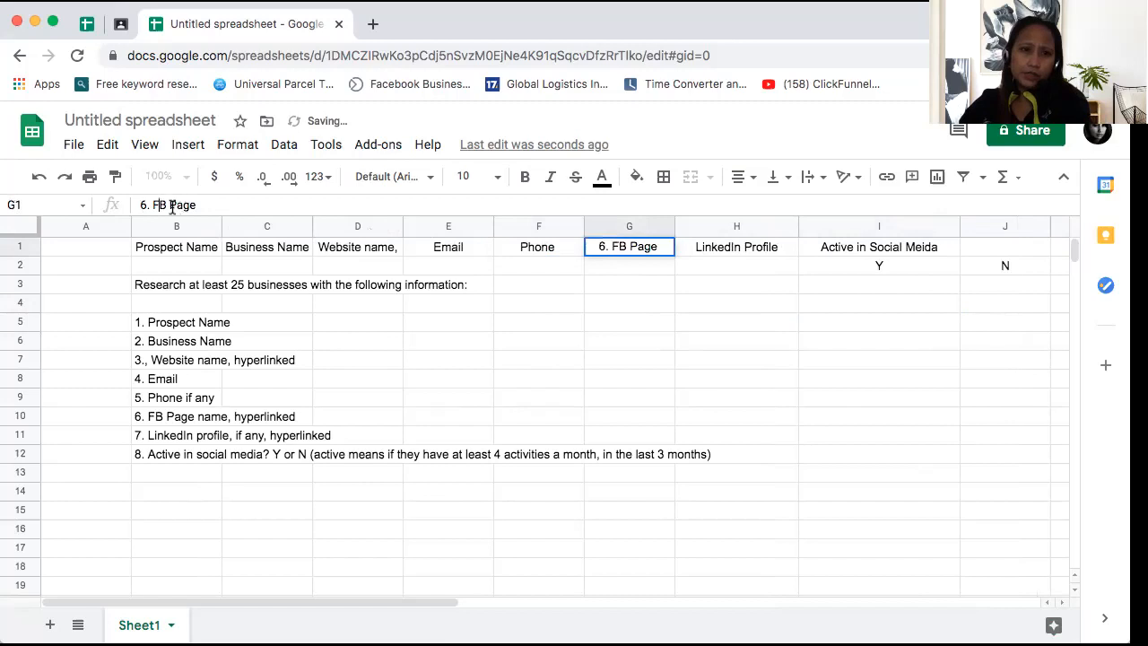
key("BackSpace")
key("BackSpace")
key("BackSpace")
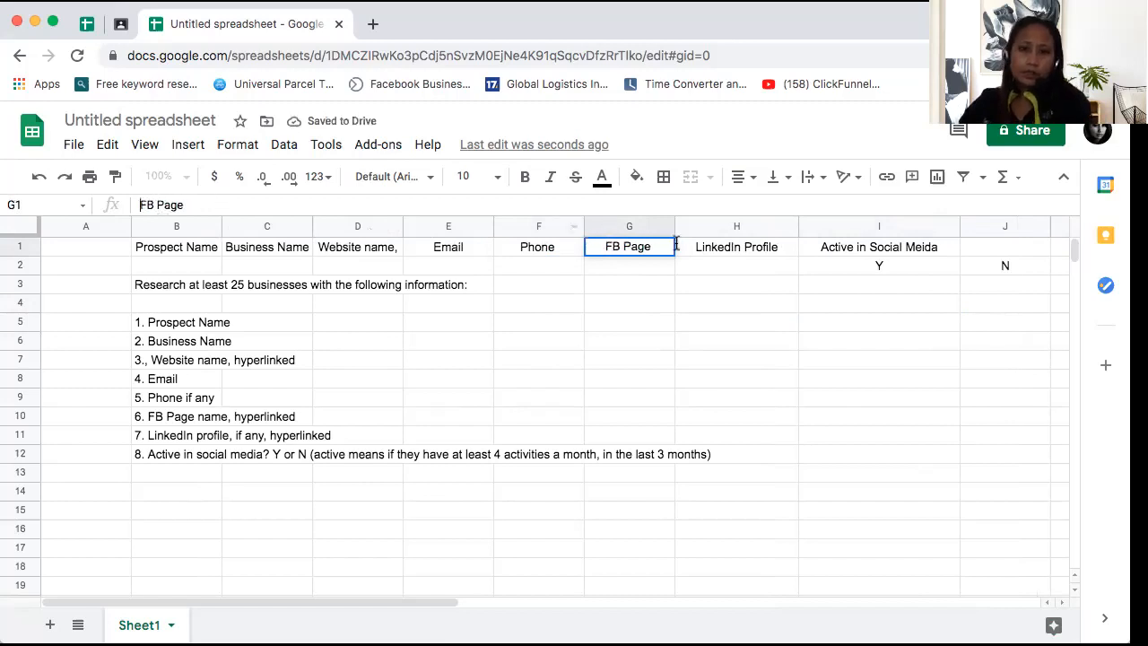
left_click(698, 251)
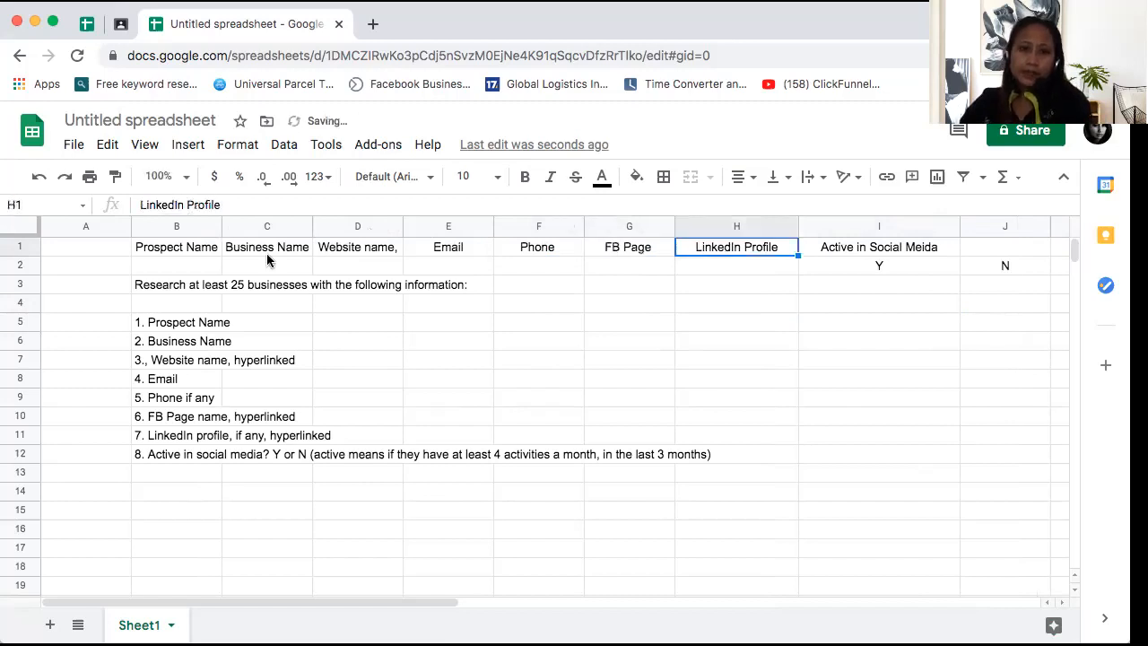
left_click(661, 263)
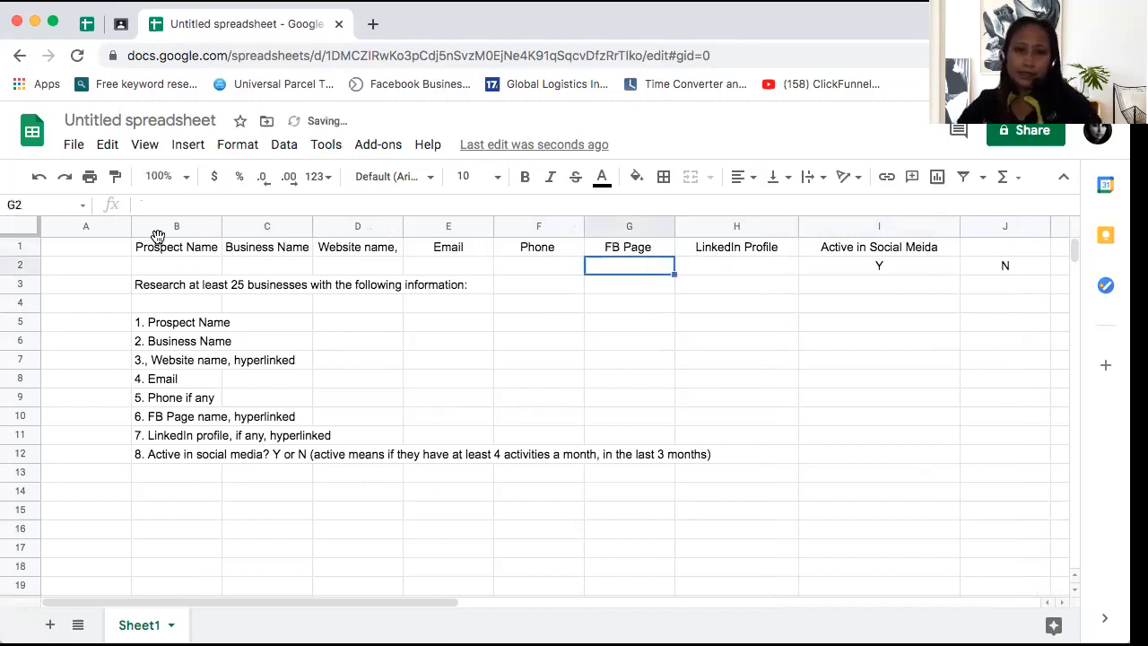
Widen columns C and B slightly to give the "Business Name" and "Prospect Name" headings more room
left_click(312, 227)
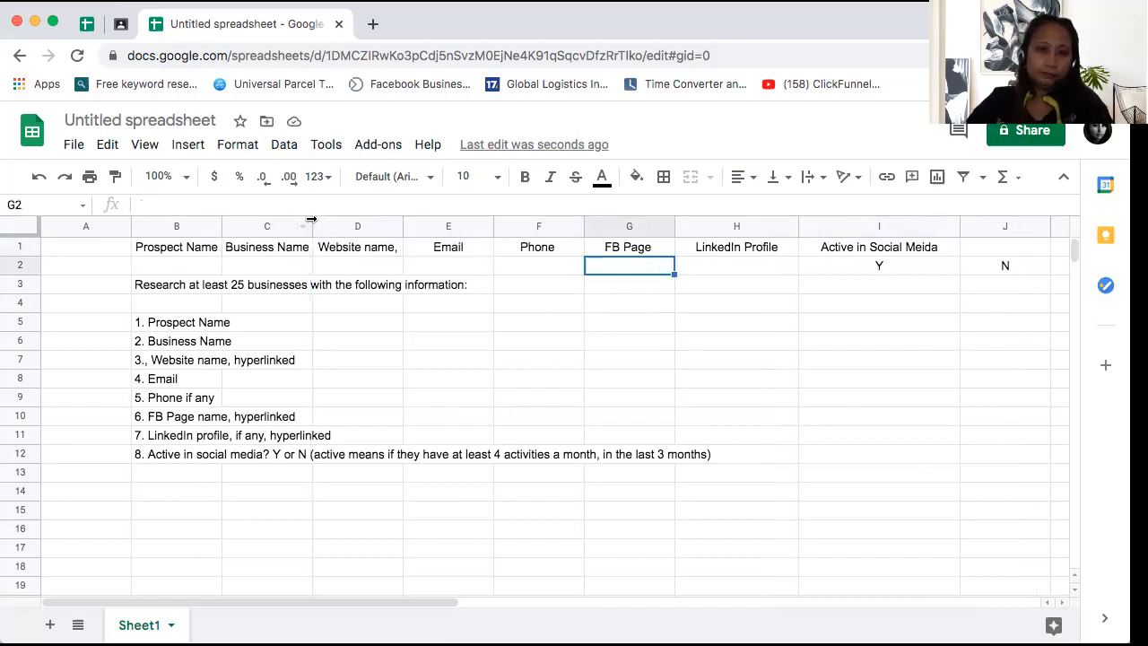
left_click(391, 308)
left_click_drag(313, 232, 326, 231)
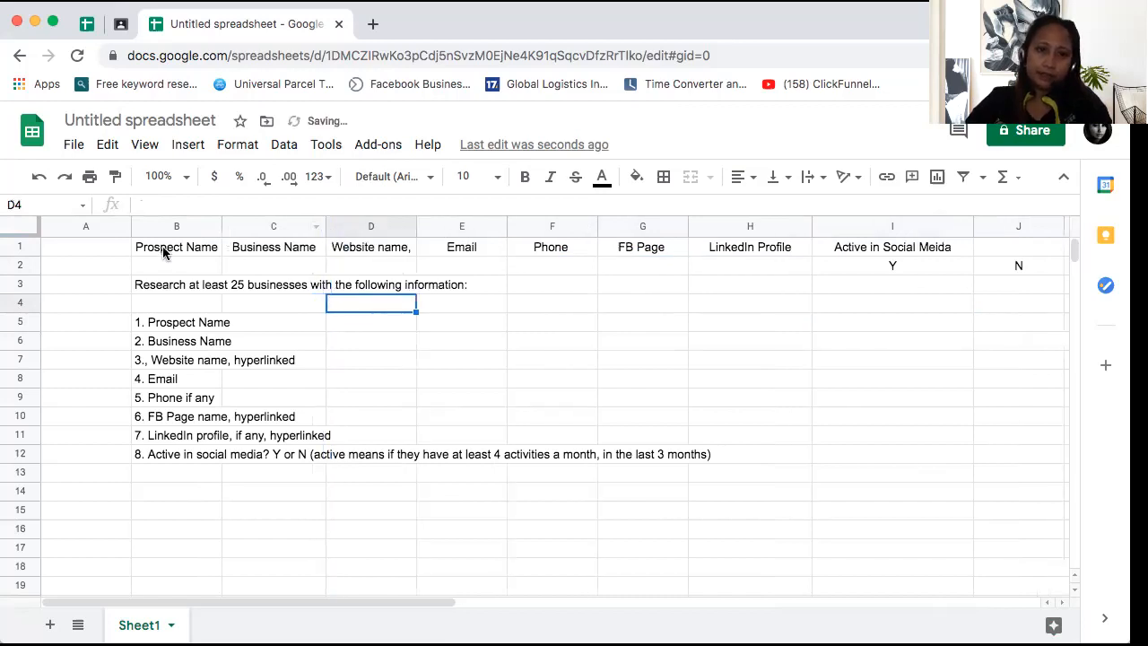
left_click(210, 247)
left_click_drag(222, 226, 242, 231)
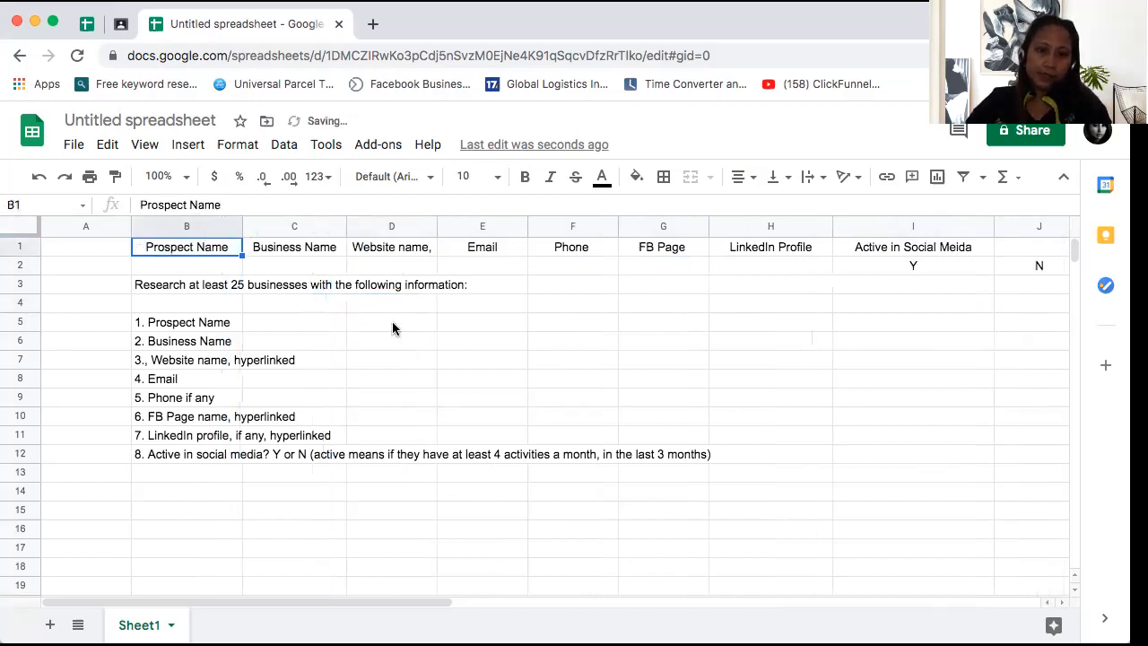
left_click(392, 321)
Delete the trailing comma from the D1 heading so that it reads "Website name", and widen column D slightly
left_click(415, 251)
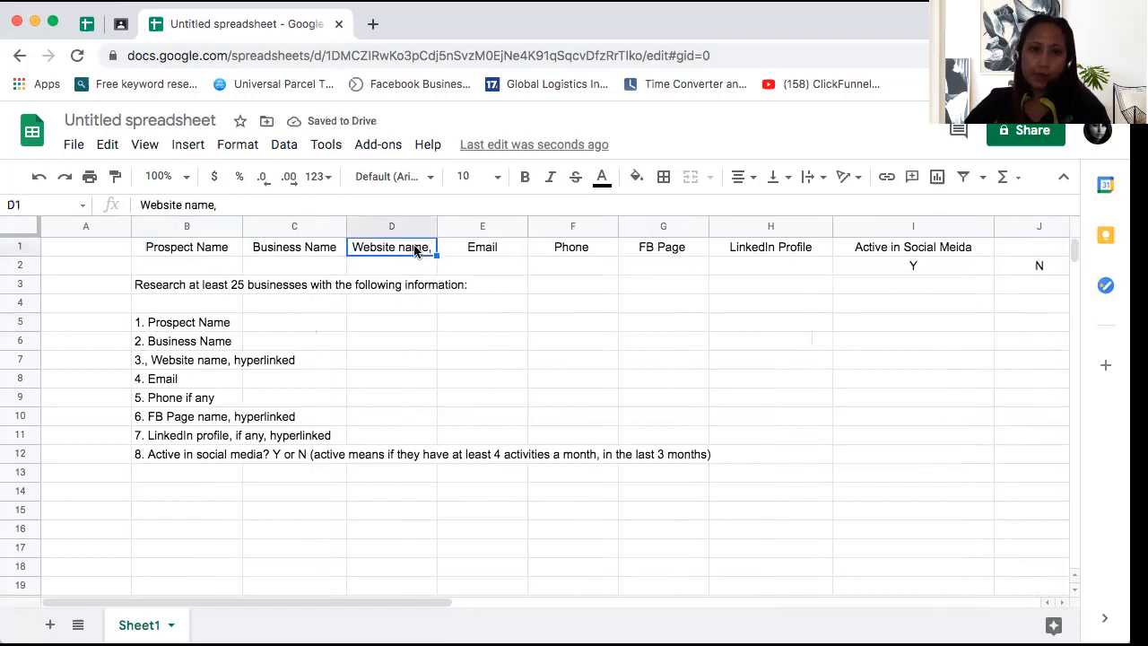
left_click(262, 206)
key("BackSpace")
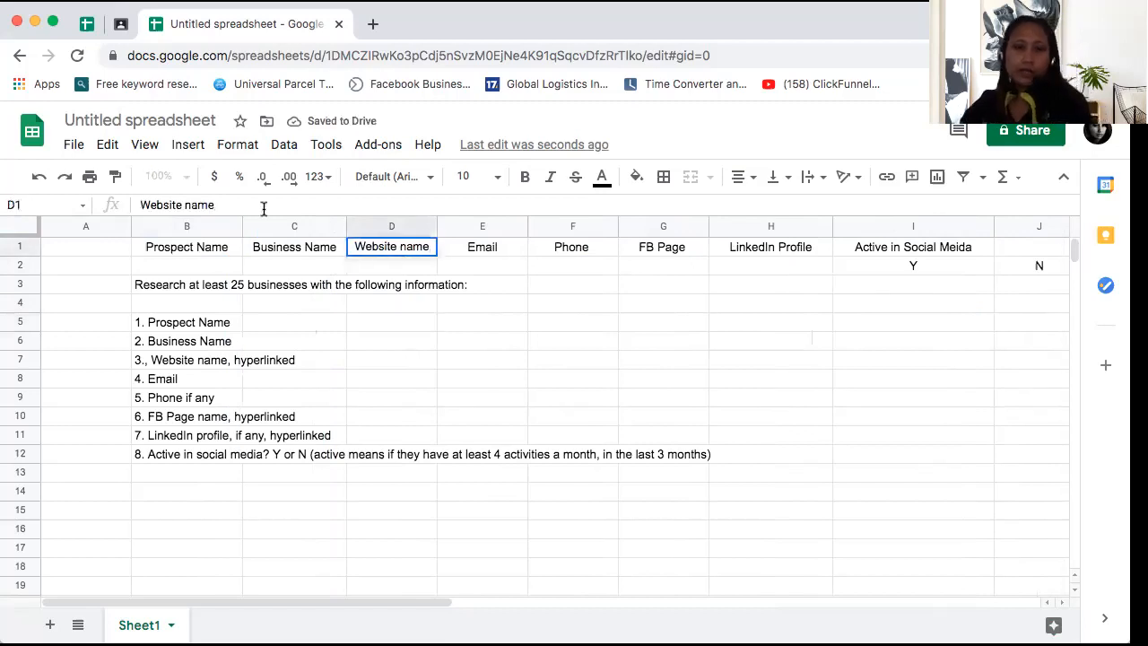
left_click(352, 339)
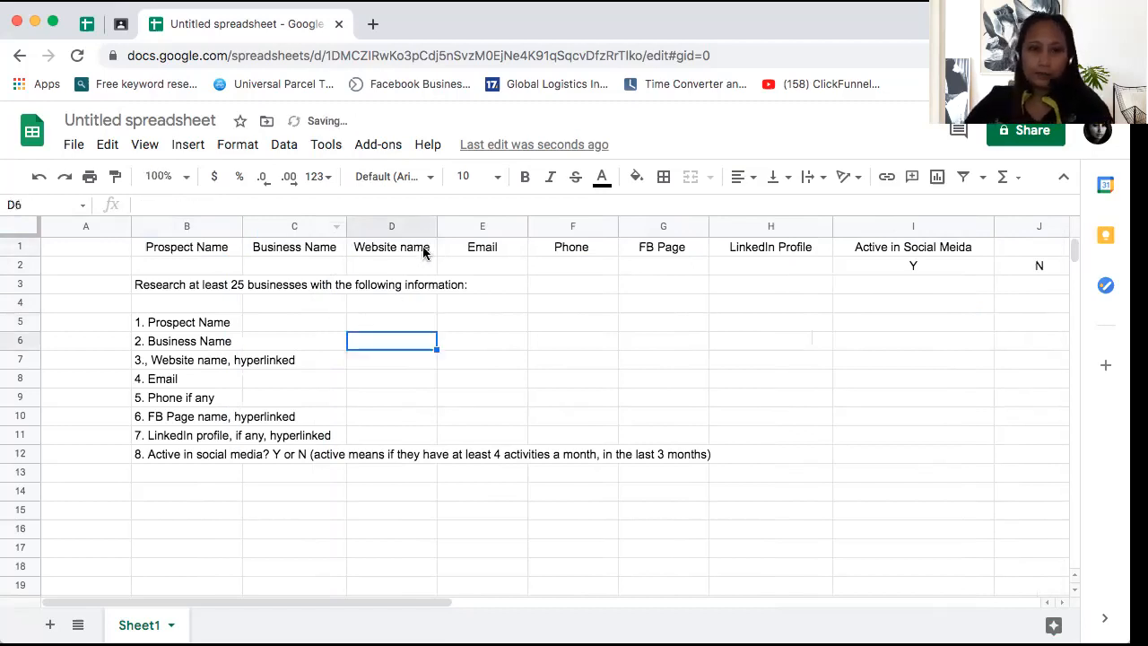
left_click(511, 289)
Clear the pasted list of required information from cells B4:B12, keeping the instruction line in B3
left_click(172, 287)
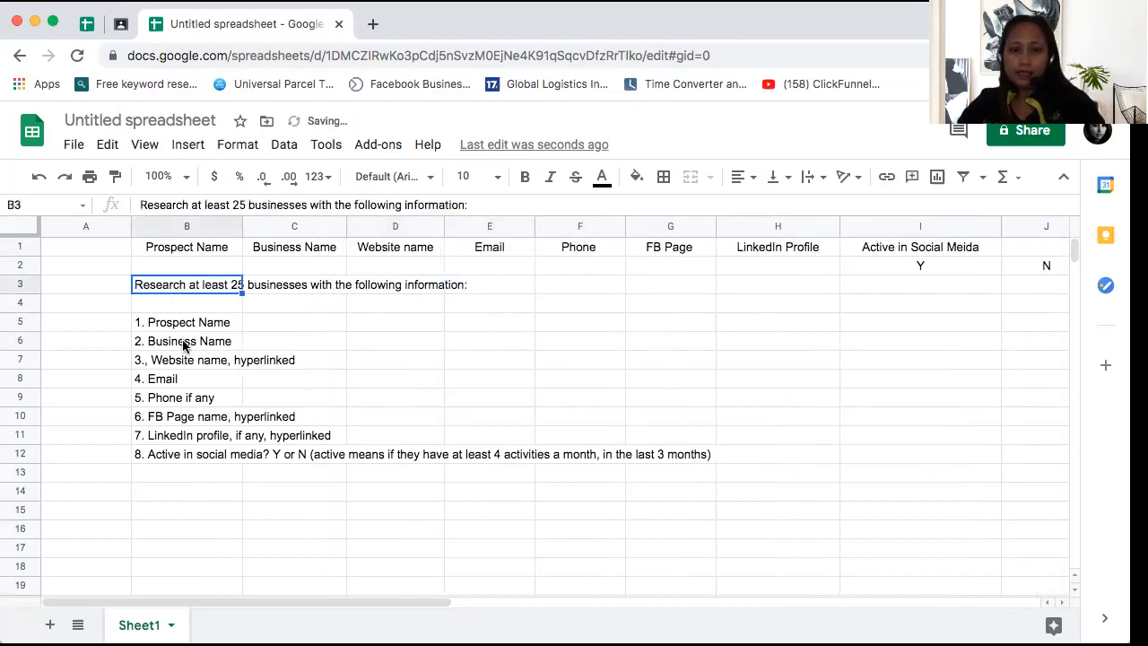
left_click(221, 310)
left_click_drag(241, 312, 290, 459)
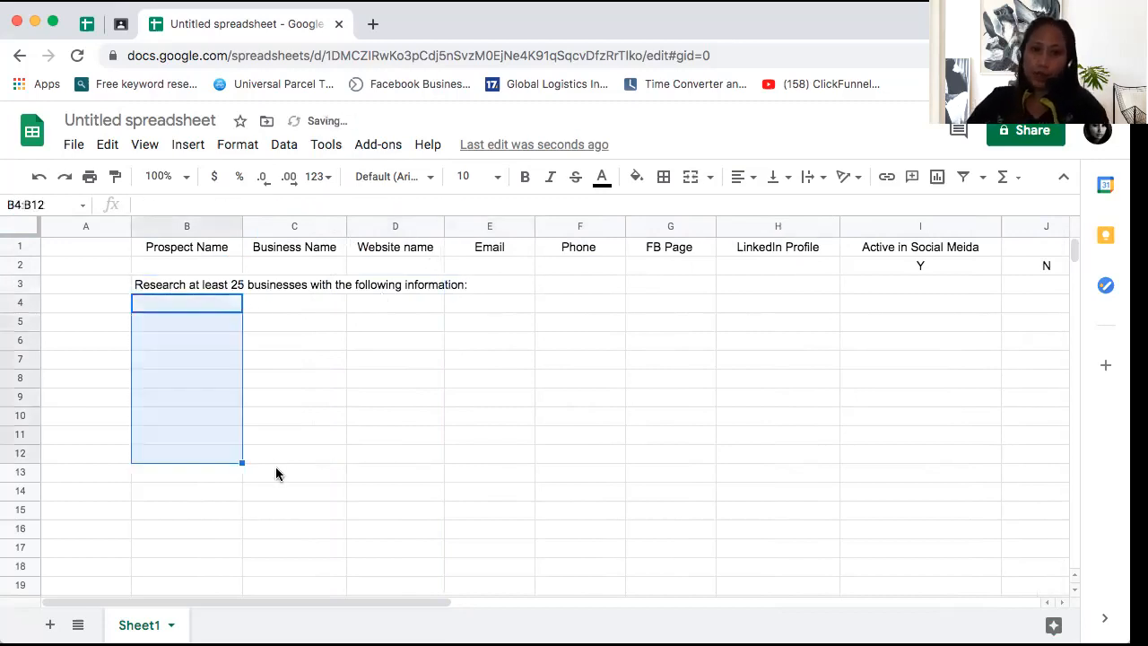
left_click(312, 427)
Enter 1 in A4 and 2 in A5, and extend the number series down column A to row 33
left_click(82, 305)
type("1")
key("Return")
type("2")
key("Return")
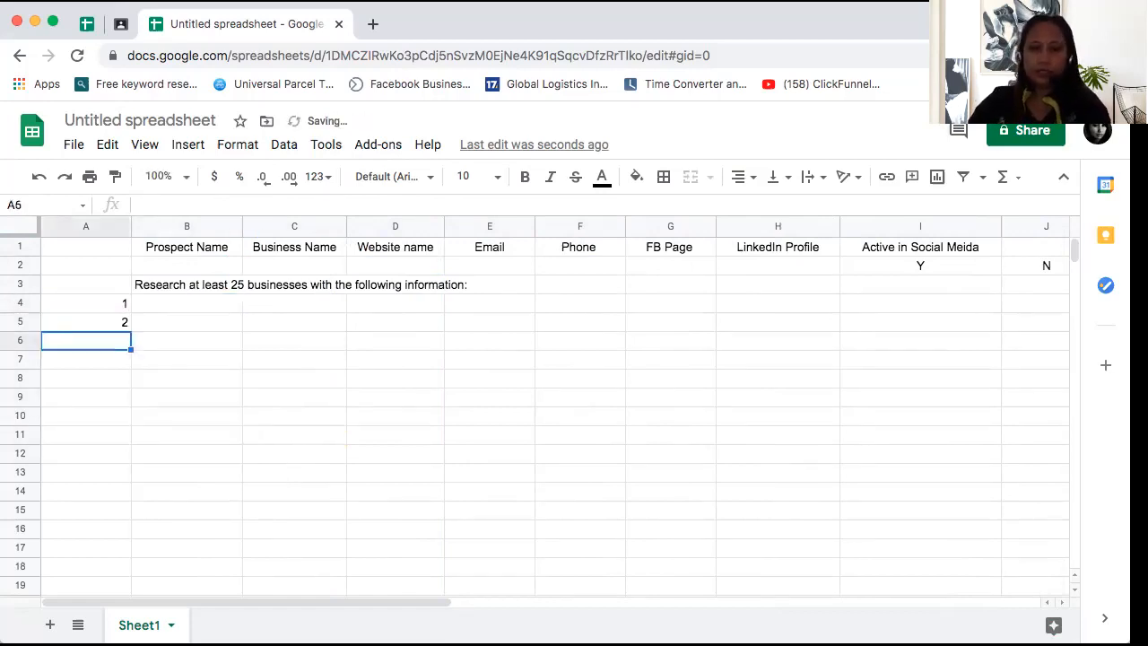
left_click_drag(82, 310, 126, 596)
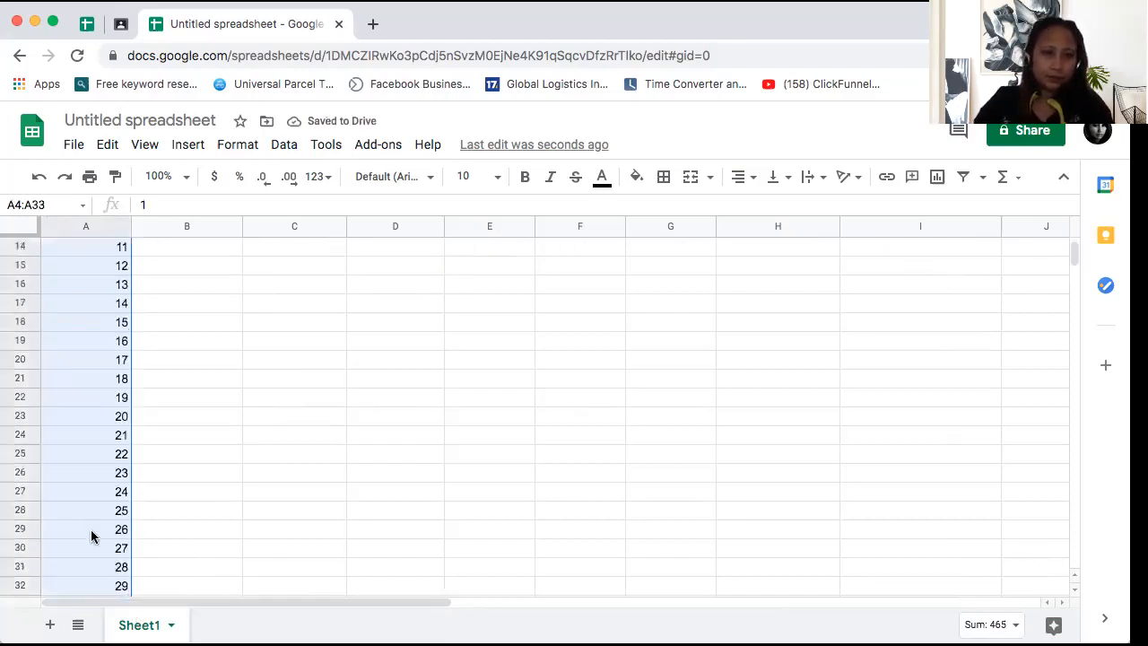
Delete the surplus numbers 26 to 29 below 25 in column A
left_click(92, 535)
key("Delete")
left_click(95, 552)
key("Delete")
left_click(96, 561)
key("Delete")
left_click(98, 579)
key("Delete")
left_click(170, 434)
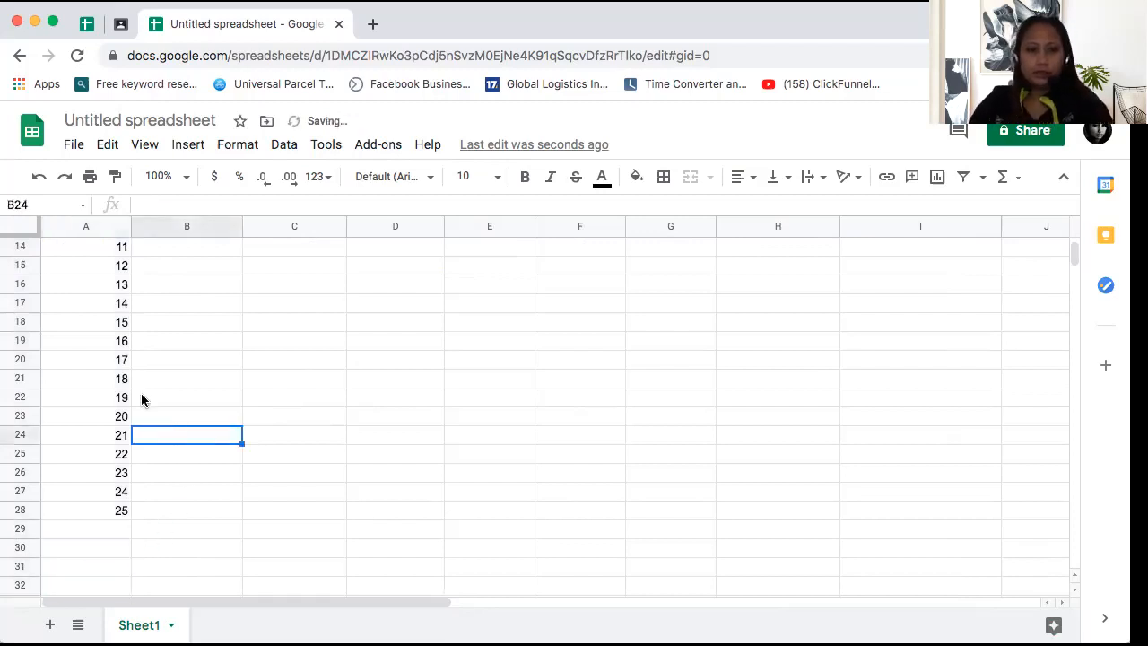
Center the row numbers in column A horizontally and select cell B4 for the first prospect
left_click(83, 226)
left_click(748, 181)
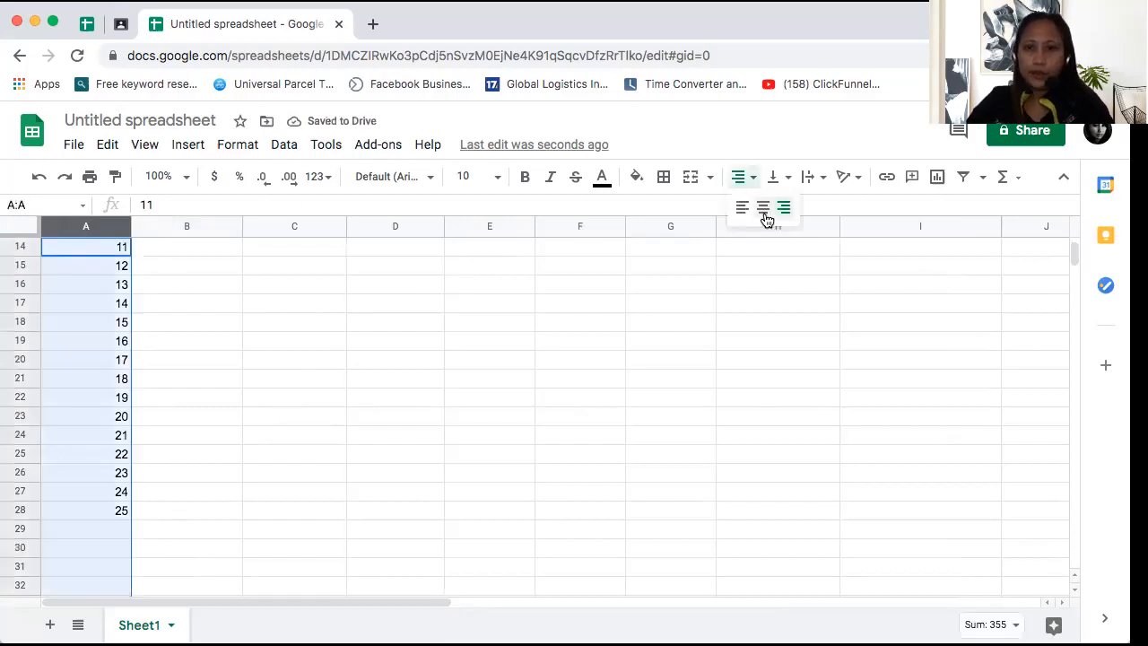
left_click(763, 207)
left_click(310, 384)
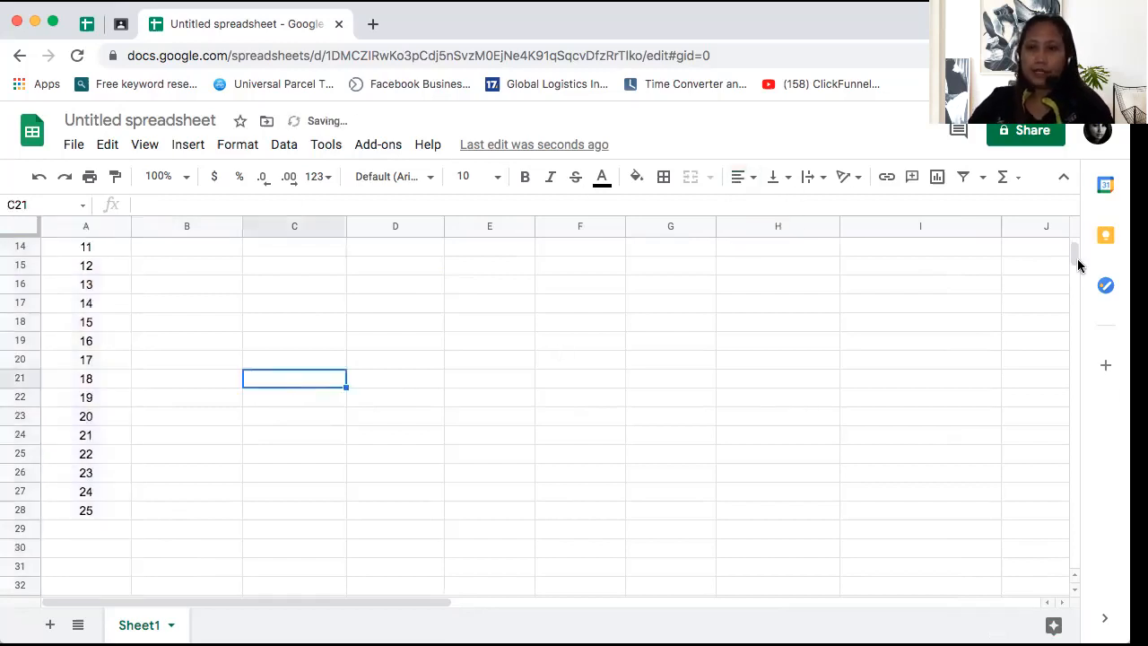
scroll(1078, 249, "up", 5)
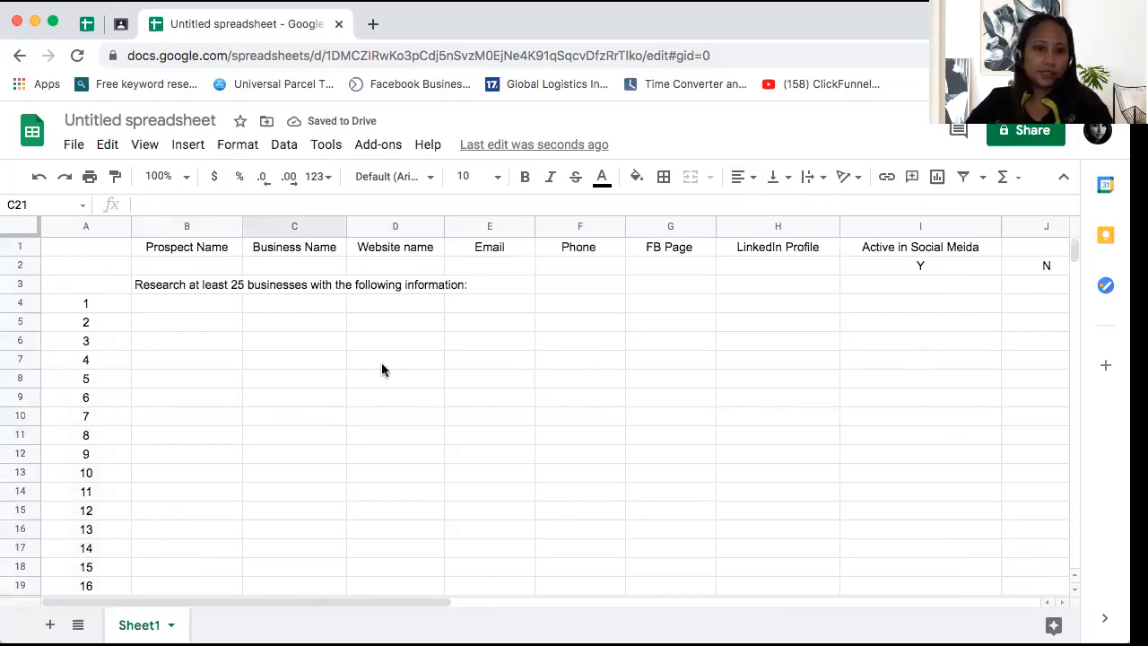
left_click(199, 308)
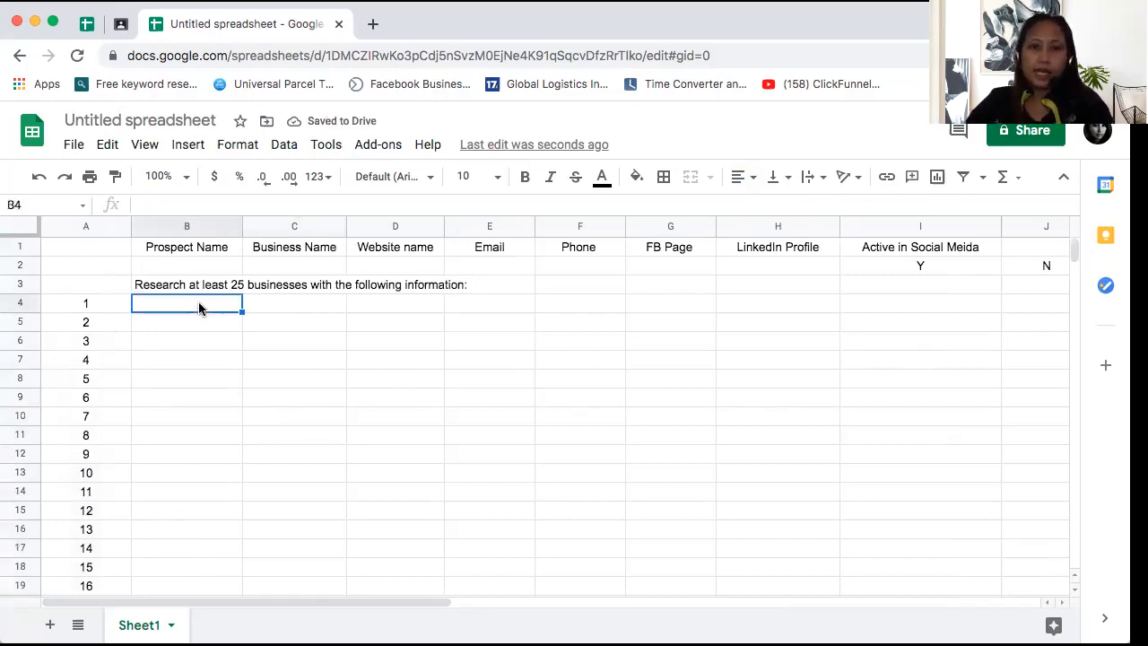
Open the Google search page in a new browser tab
left_click(373, 24)
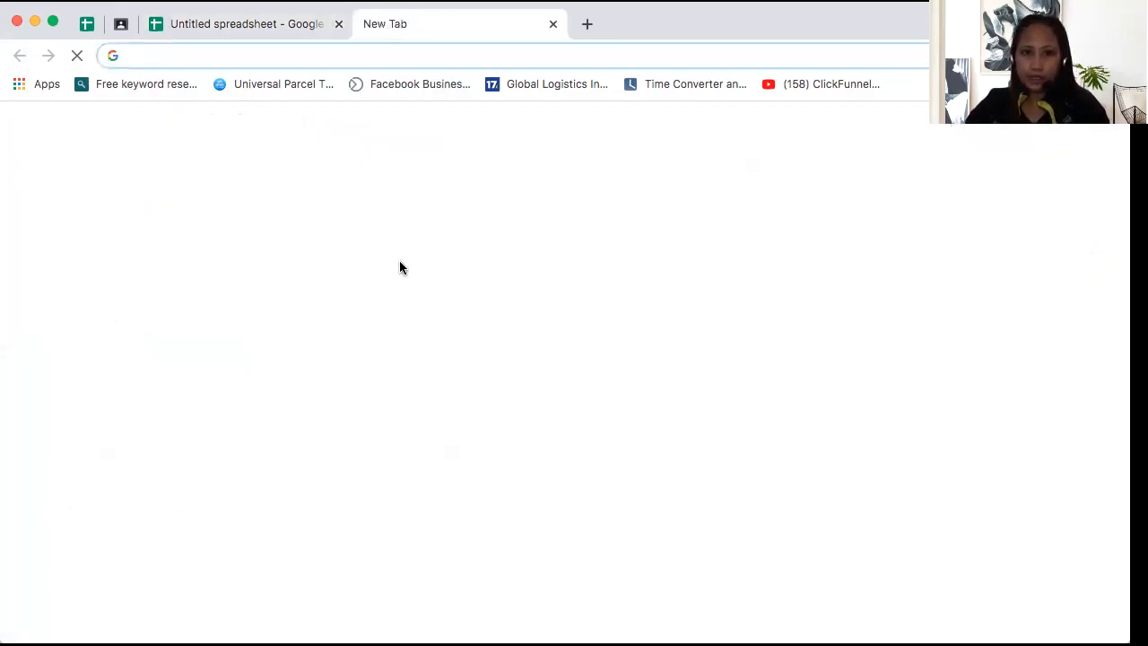
left_click(425, 498)
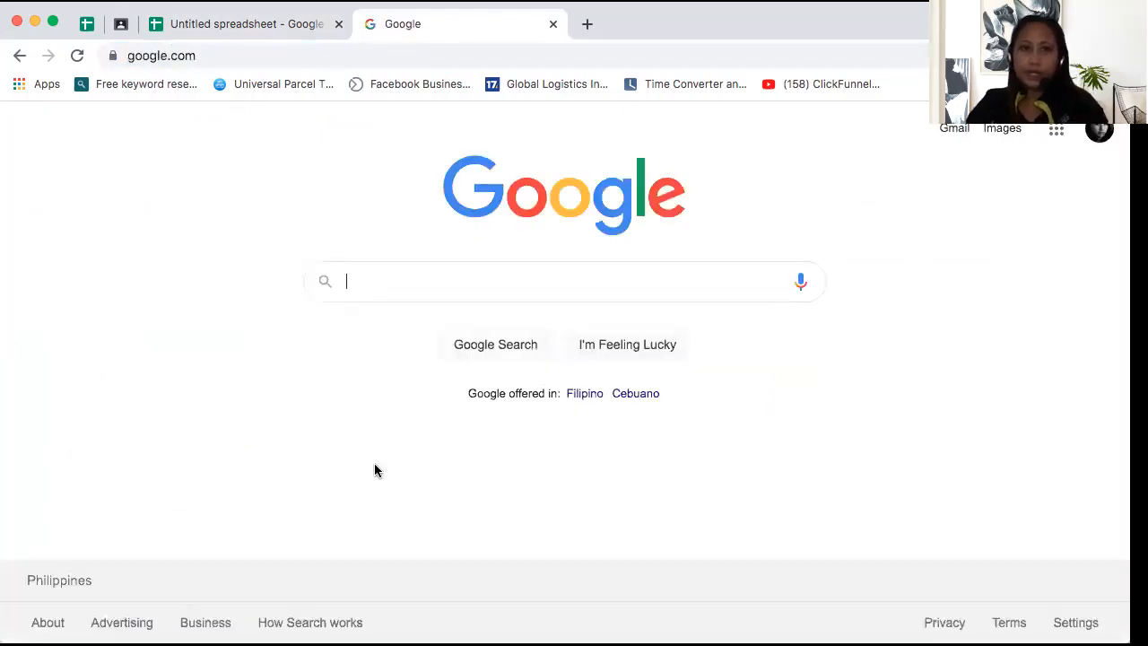
left_click(360, 65)
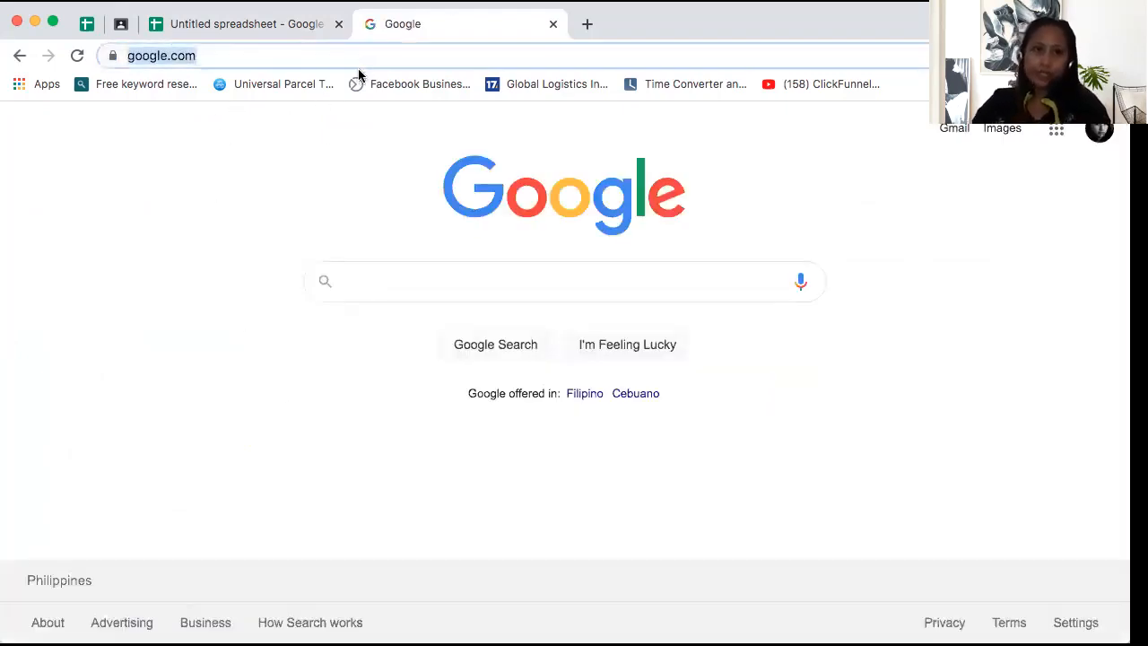
left_click(383, 282)
left_click(78, 283)
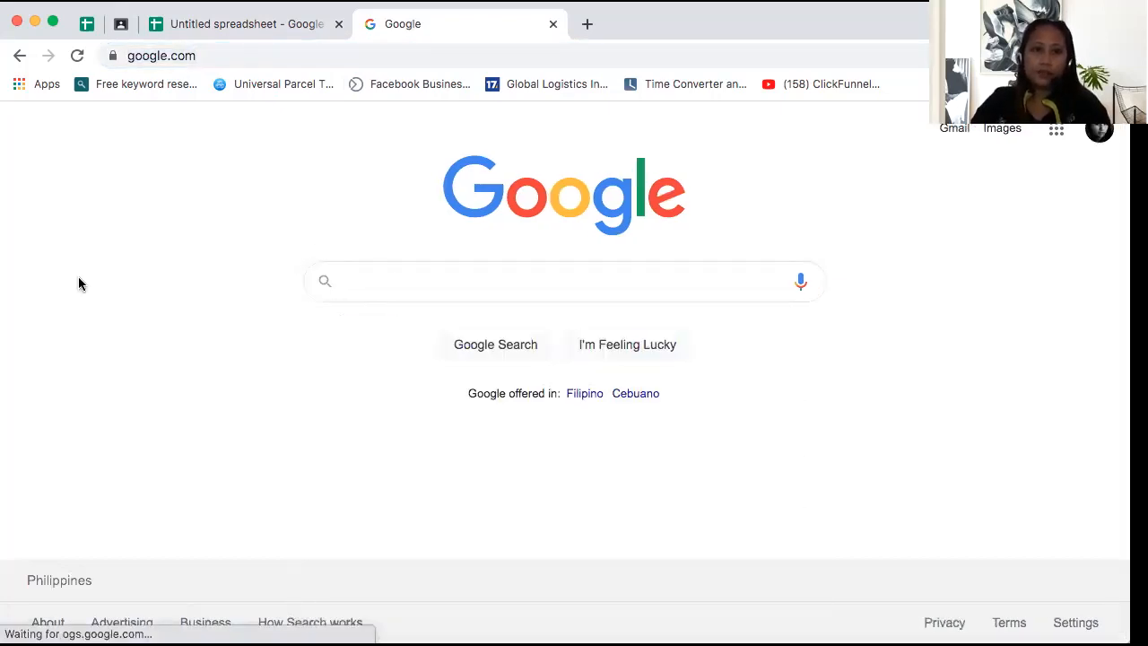
left_click(371, 275)
Check the research tracker's headings and the Task 1 Web Research entry in the trainer's task links spreadsheet
left_click(269, 40)
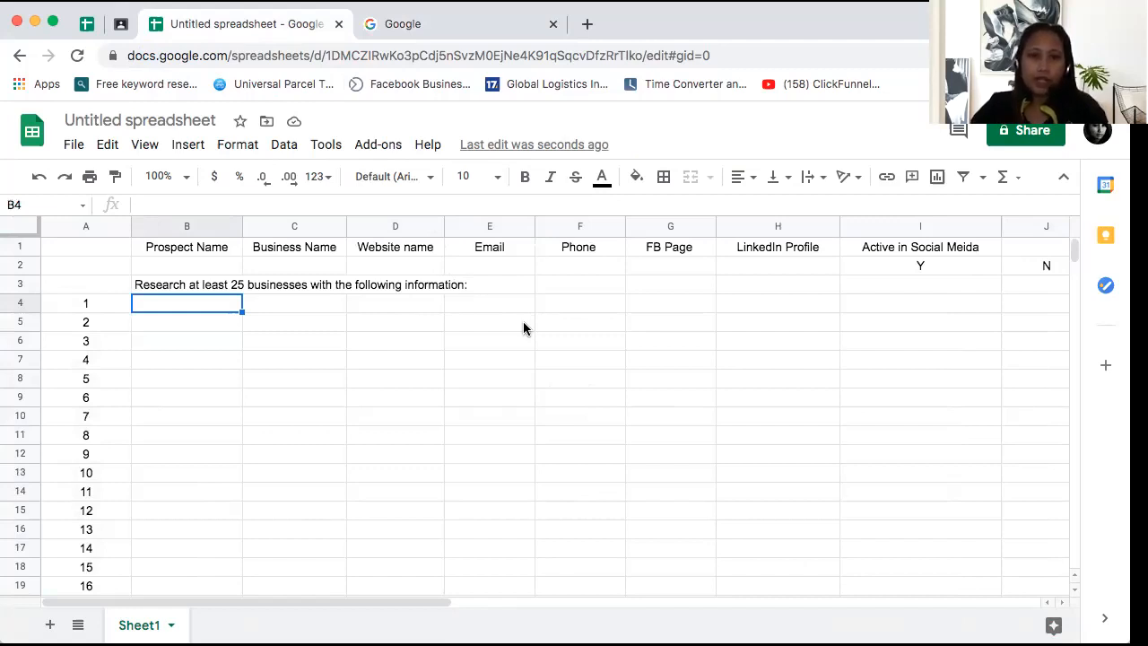
left_click(87, 24)
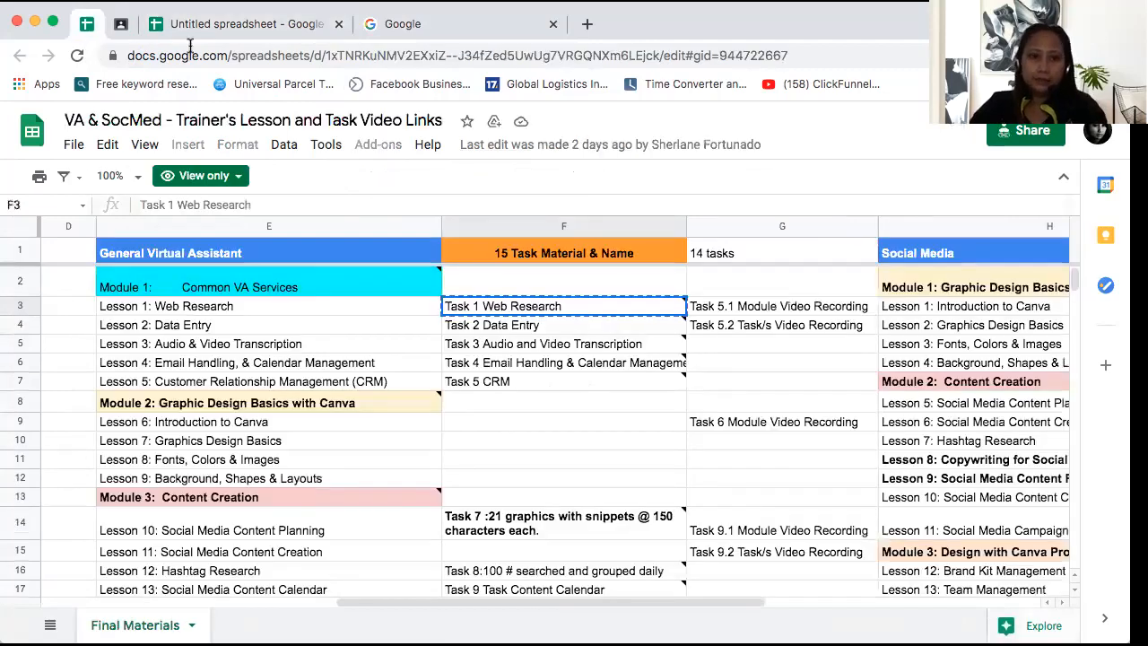
left_click(266, 24)
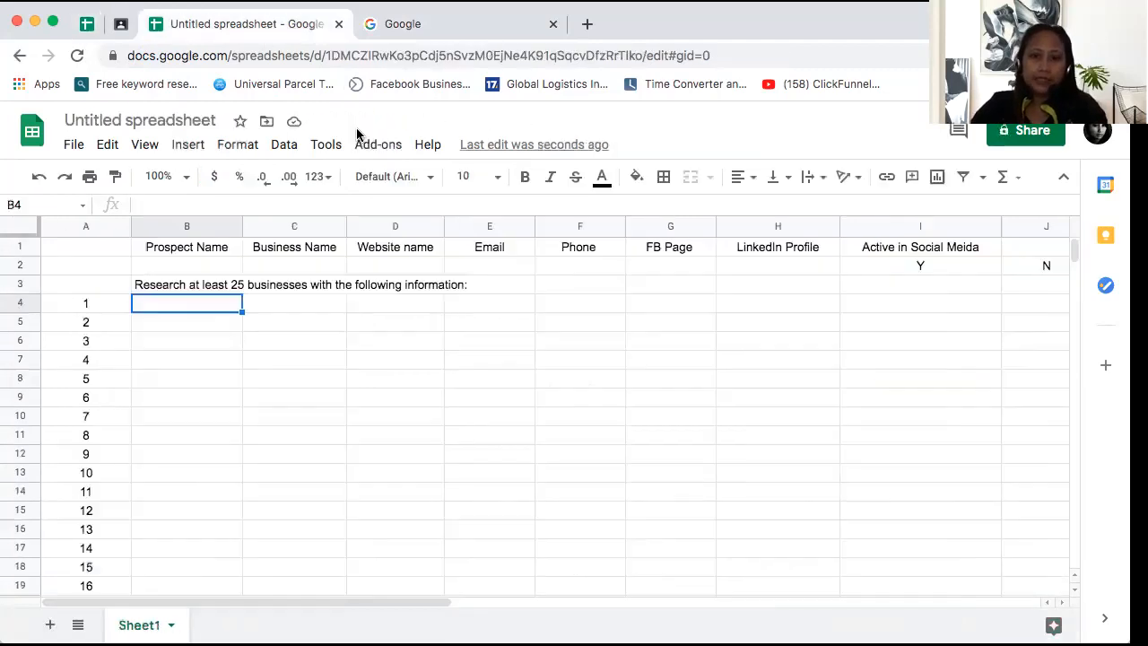
left_click(450, 364)
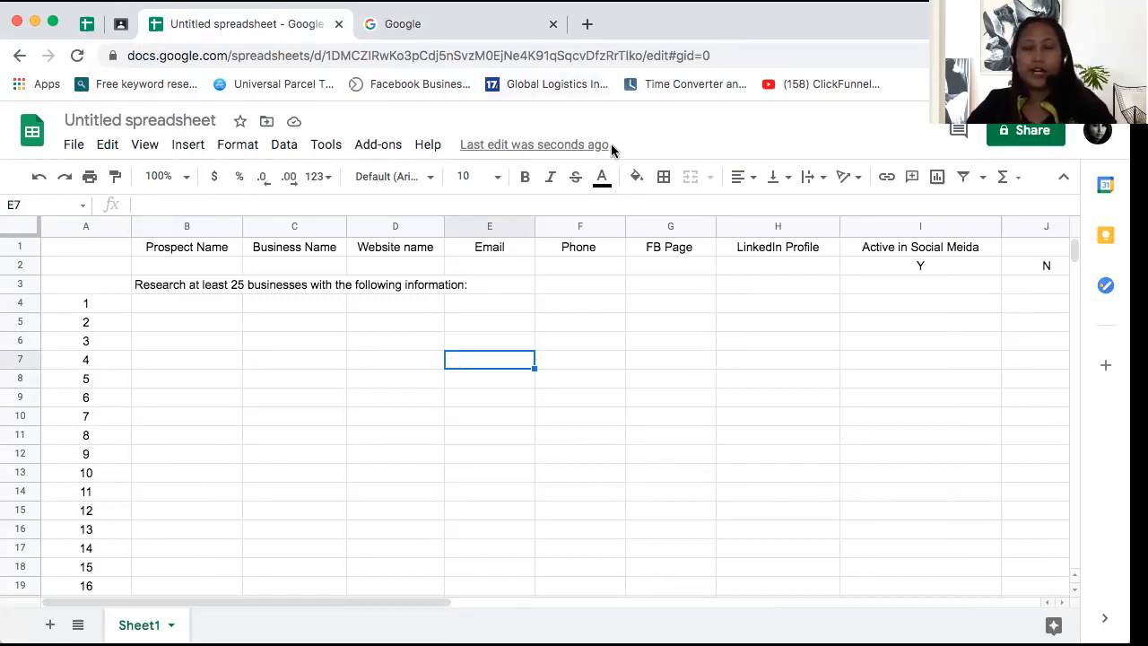
Open LinkedIn's My Network page at linkedin.com/mynetwork/ in another new browser tab
left_click(587, 25)
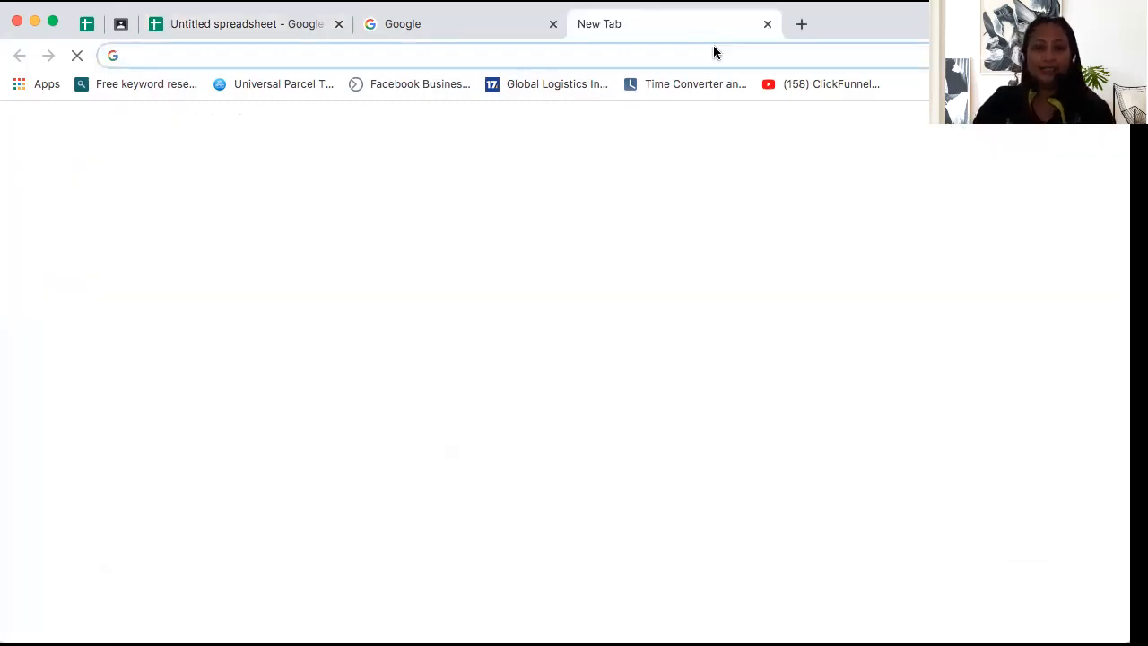
type("linkedin")
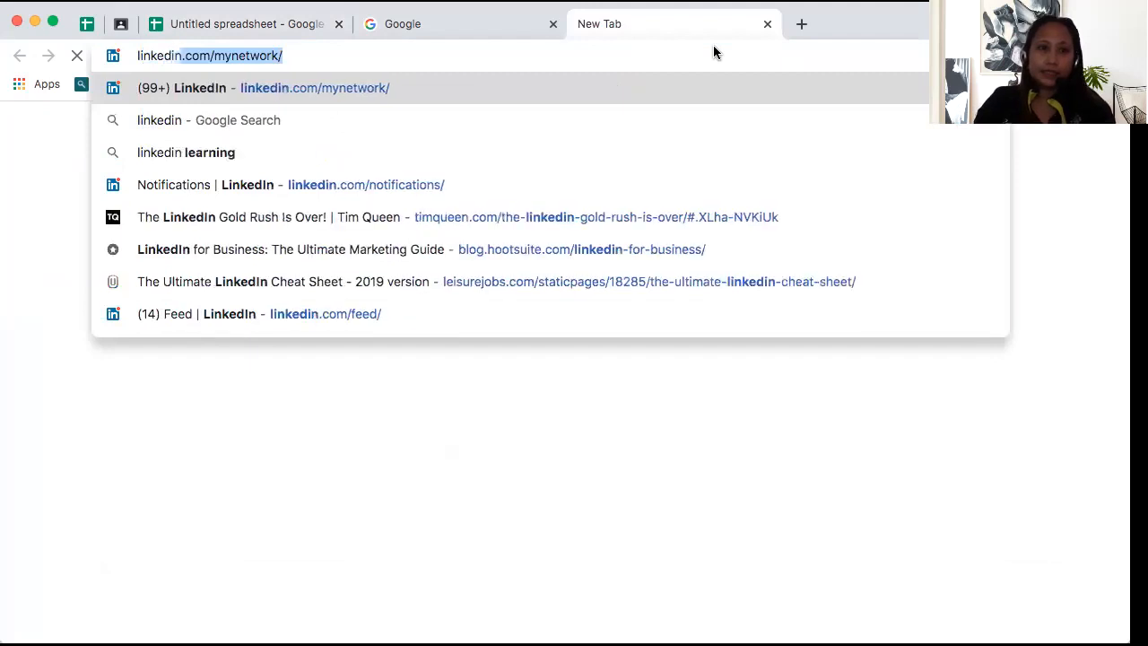
key("Right")
key("Return")
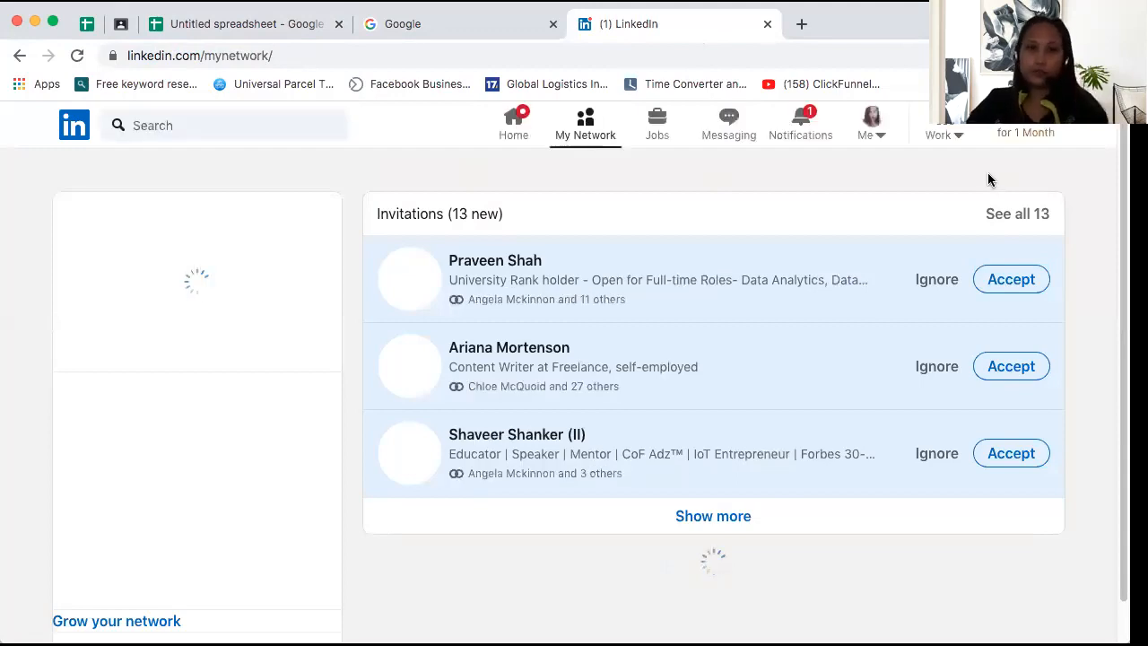
Search Google for "local business in sydney, austalia"
left_click(492, 34)
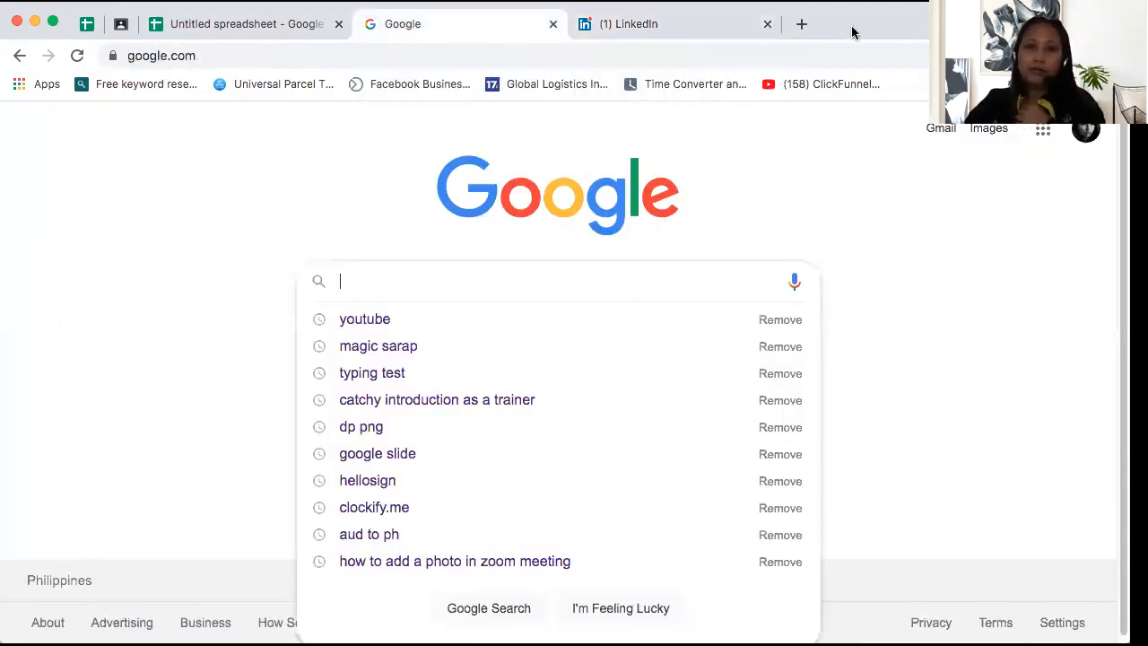
left_click(350, 132)
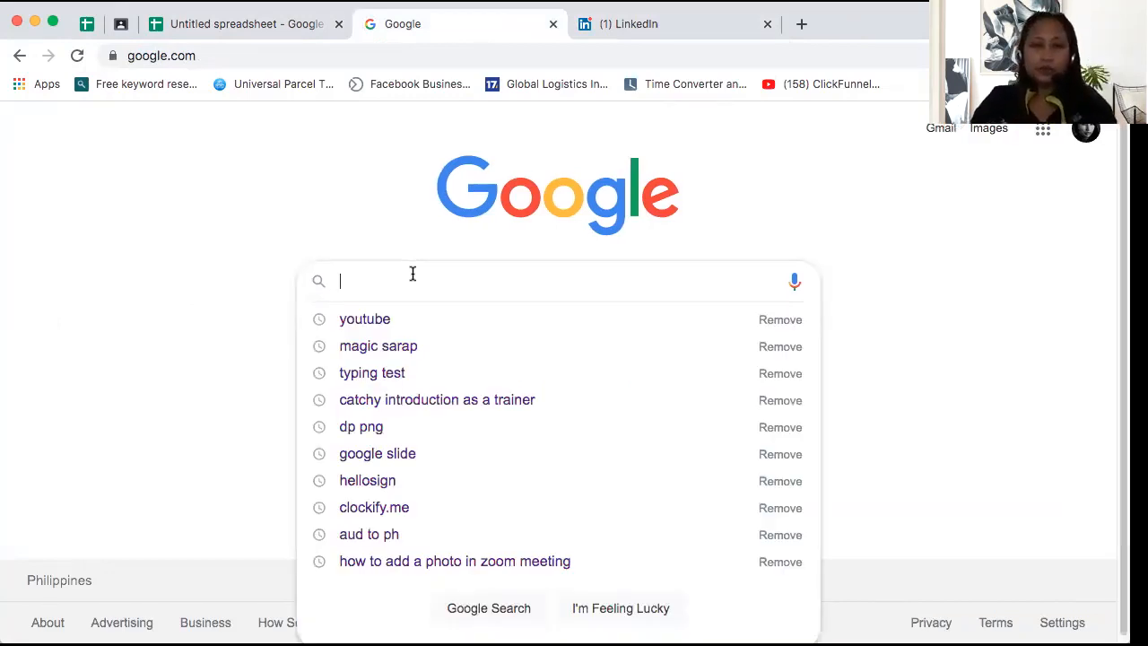
type("lo")
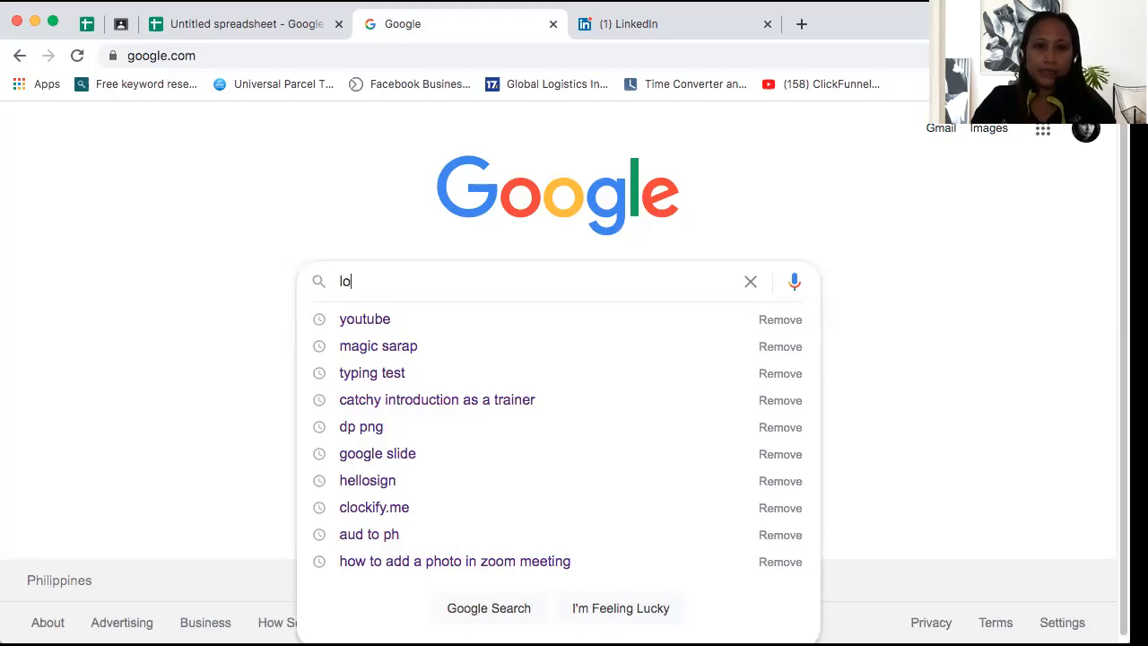
type("cal busines")
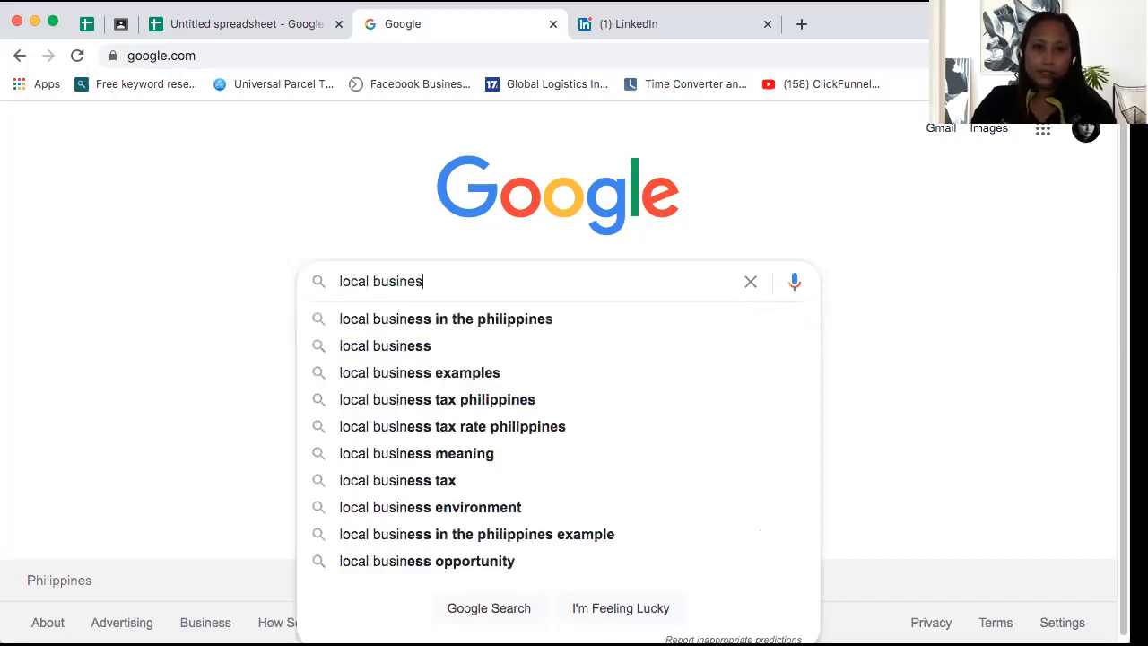
type("s in austral")
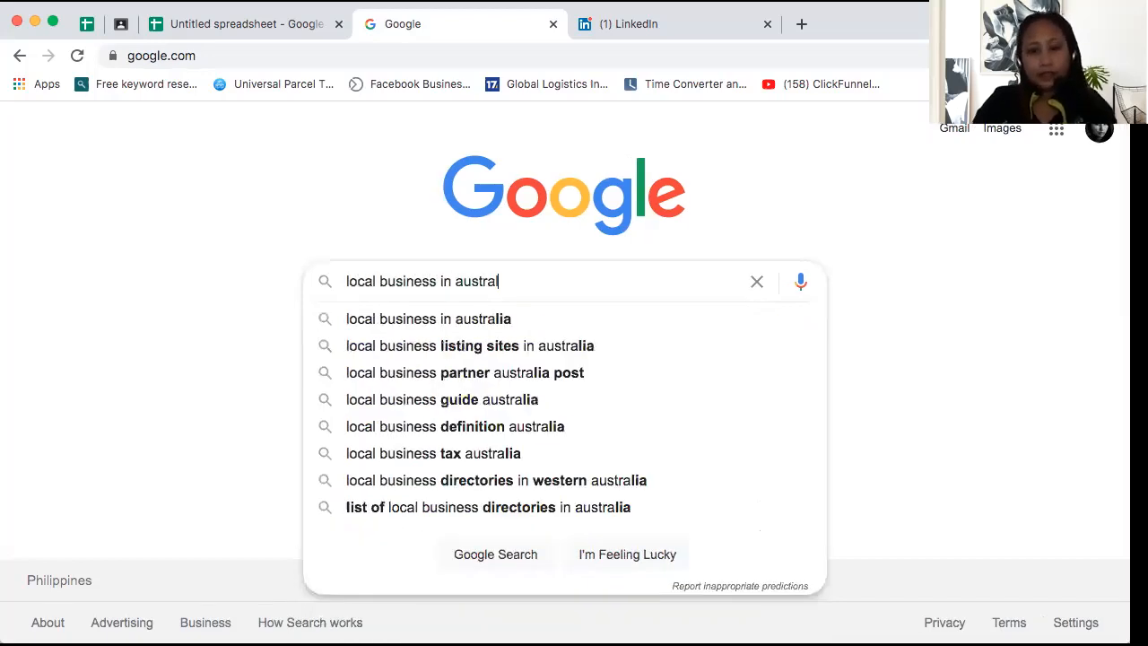
type("ia")
key("BackSpace")
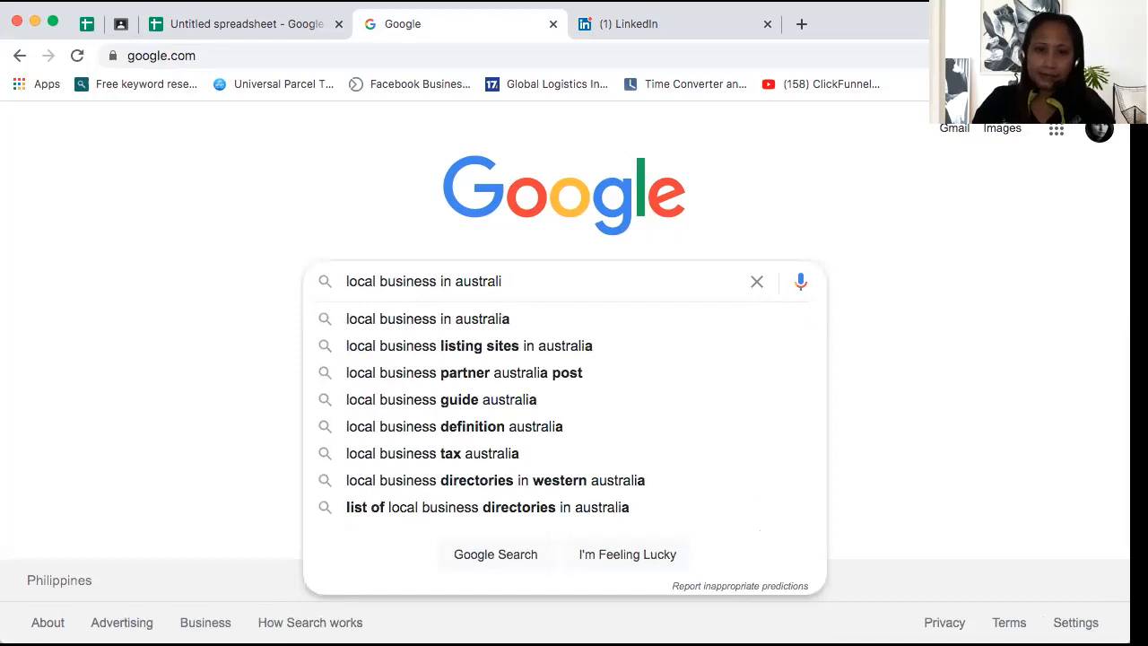
key("alt+BackSpace")
type("sydney, aust")
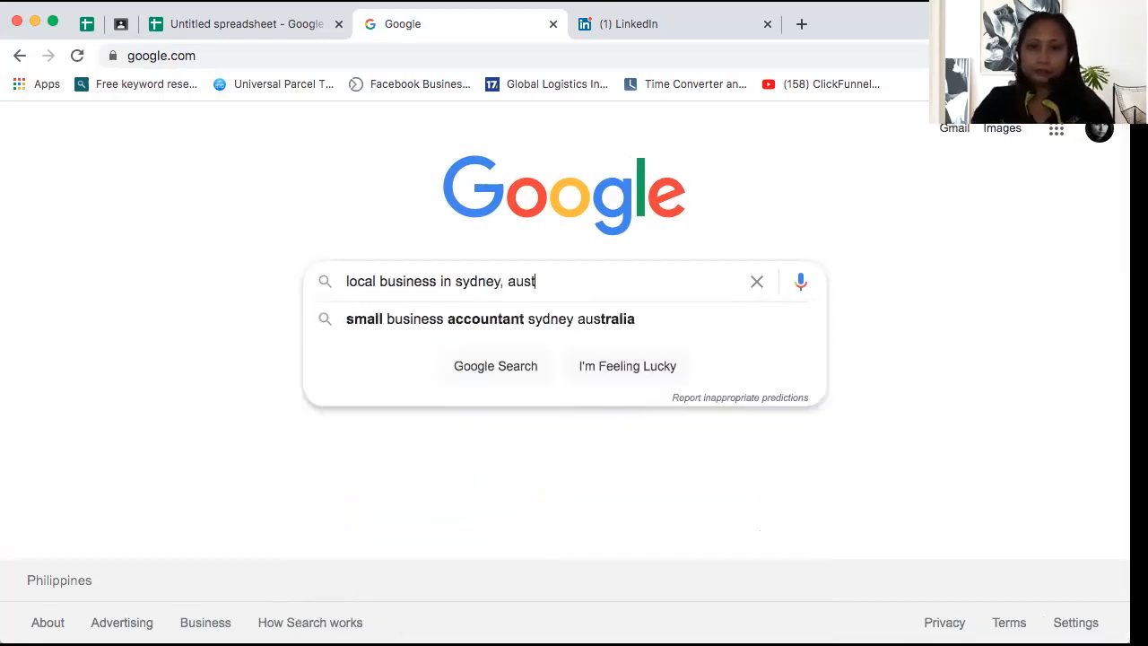
type("alia")
key("Return")
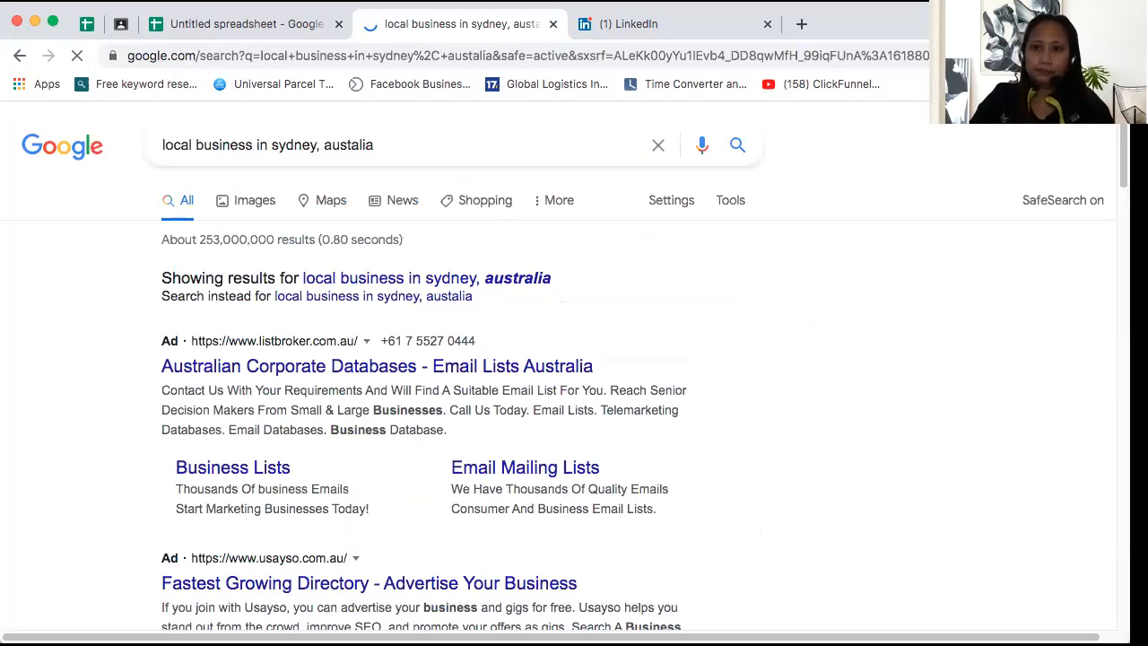
Find Small Business Web Designs in the local business results and open its website in a new browser tab
scroll(574, 377, "down", 2)
scroll(574, 377, "down", 10)
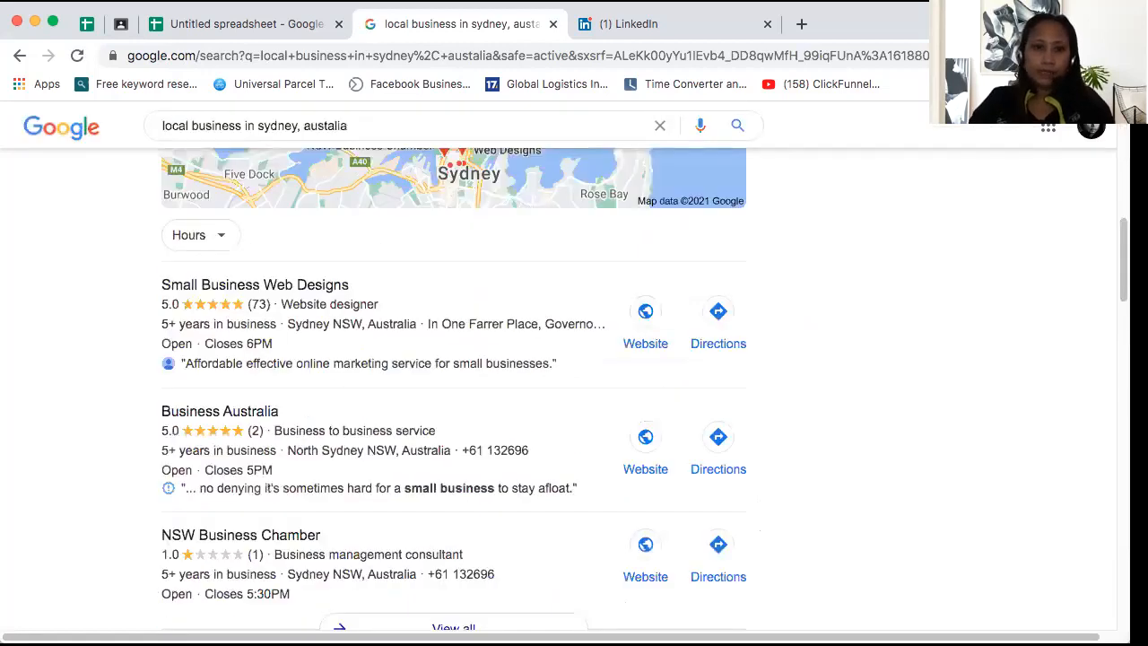
scroll(454, 376, "down", 2)
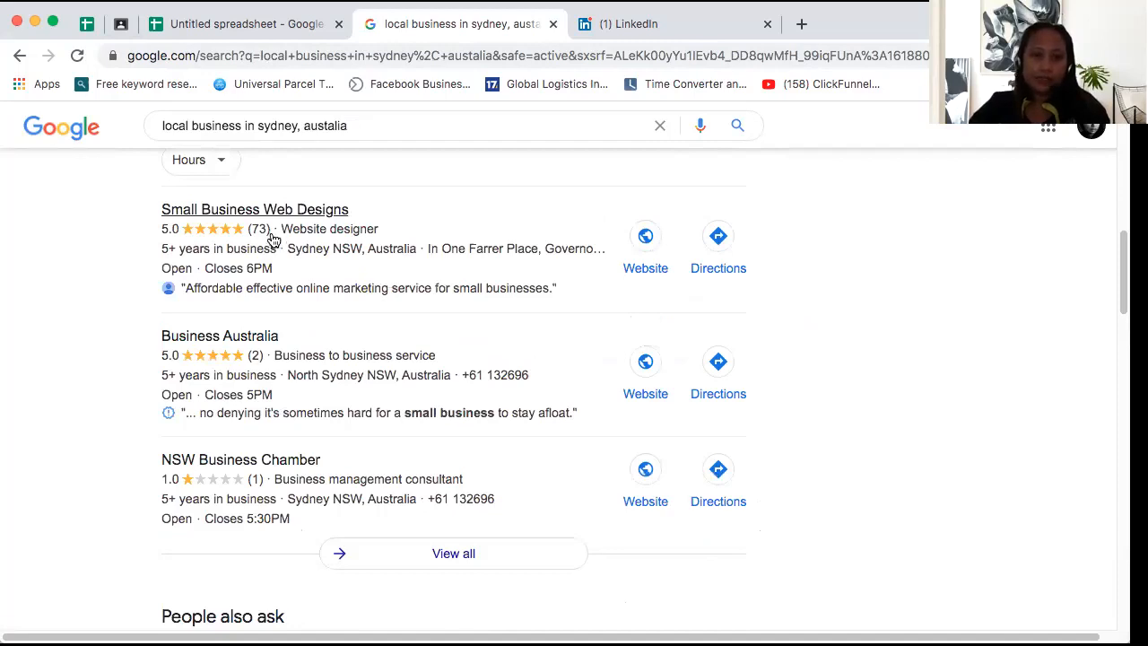
right_click(645, 240)
left_click(728, 243)
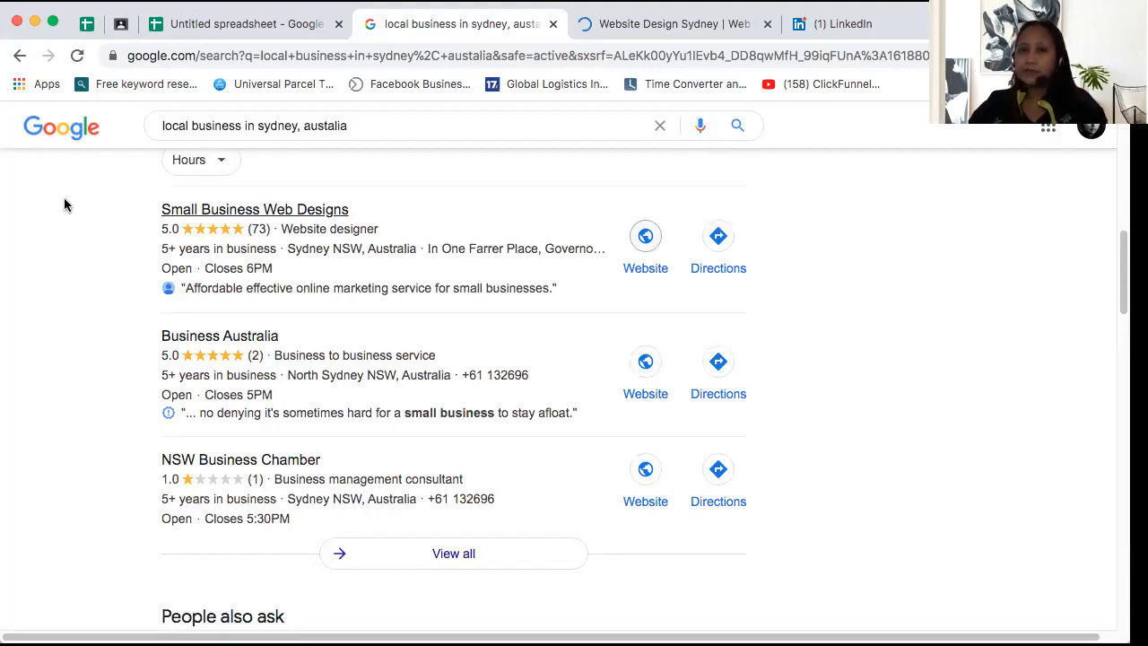
left_click(609, 38)
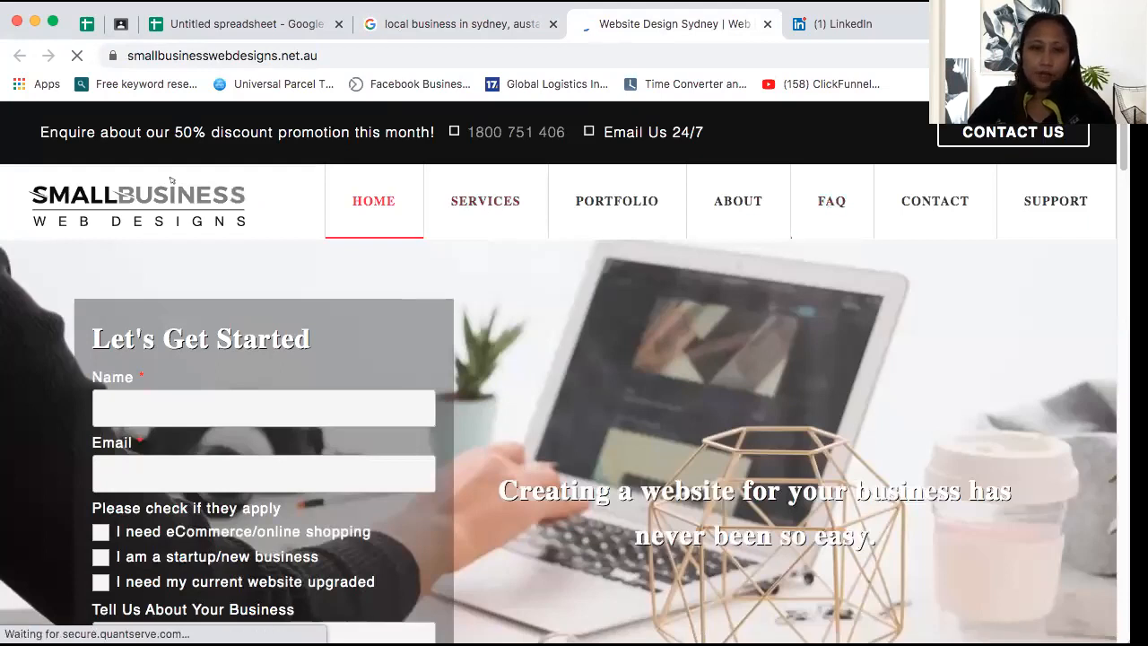
Look through the Small Business Web Designs home page and open the site's Contact page
scroll(170, 179, "down", 5)
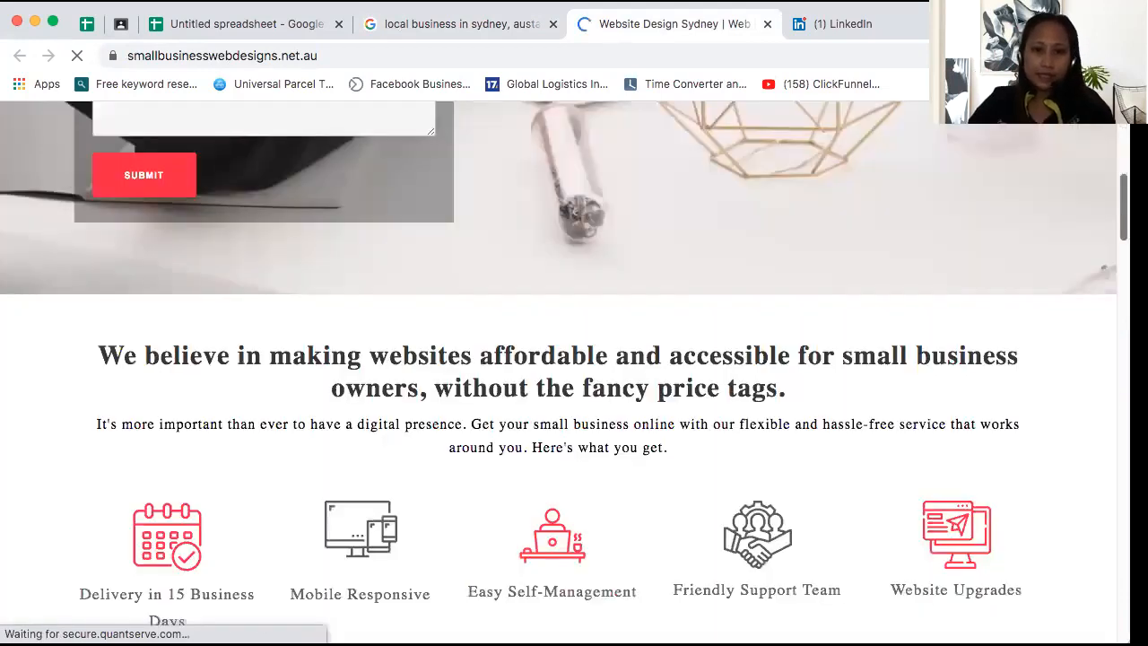
scroll(574, 359, "down", 3)
scroll(558, 371, "up", 2)
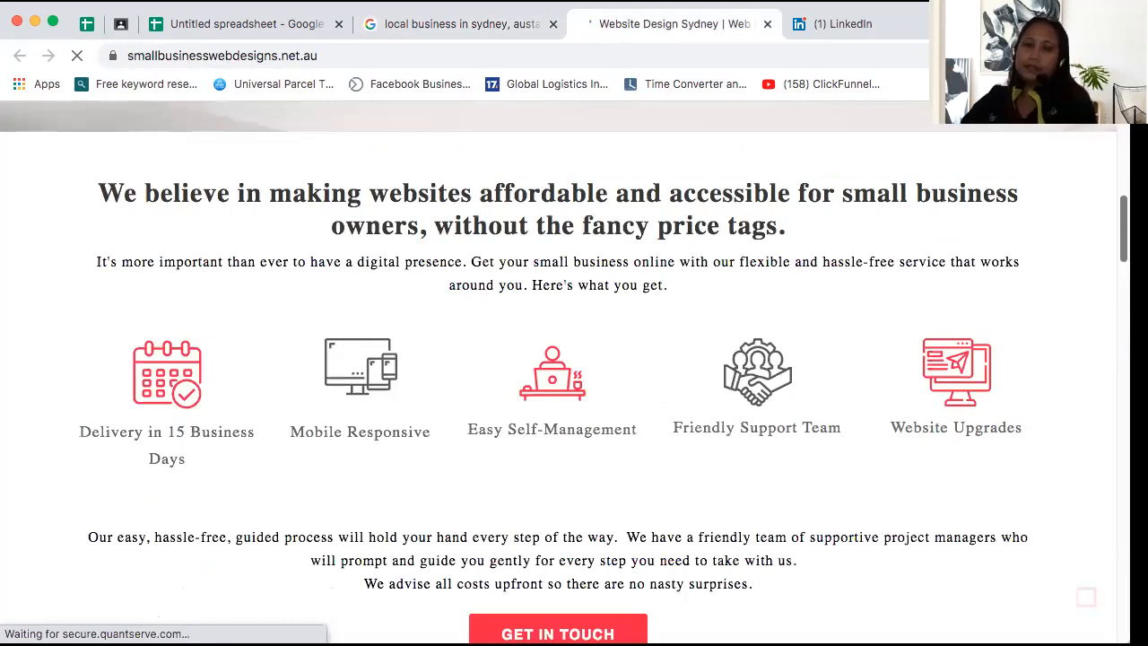
scroll(558, 371, "up", 1)
scroll(558, 371, "up", 5)
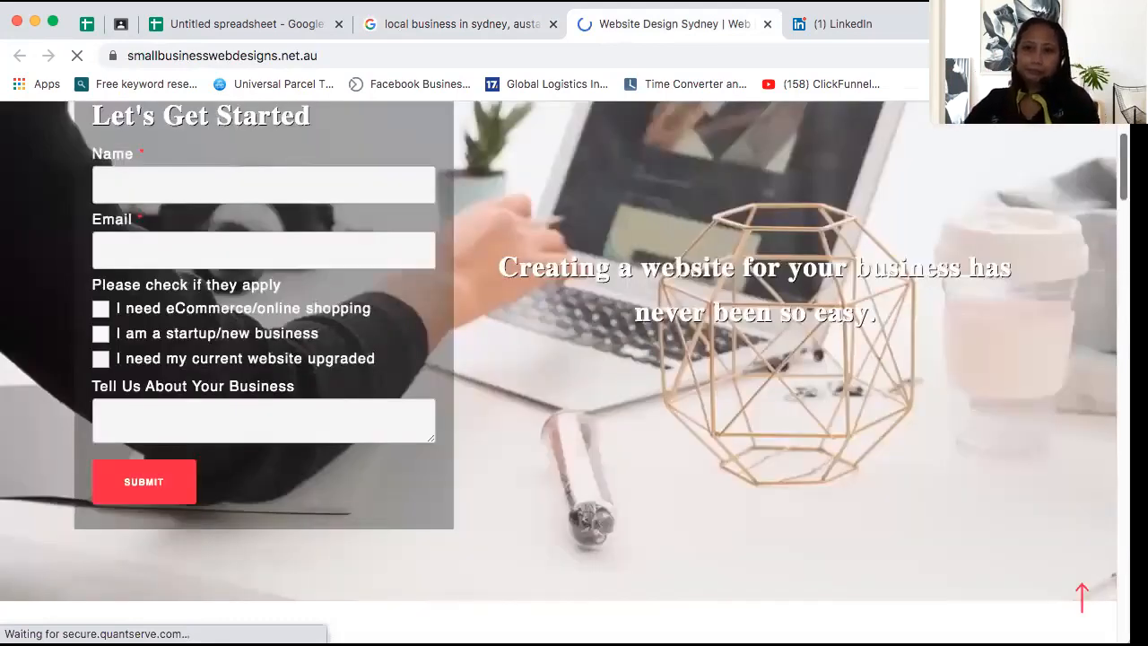
scroll(887, 218, "up", 3)
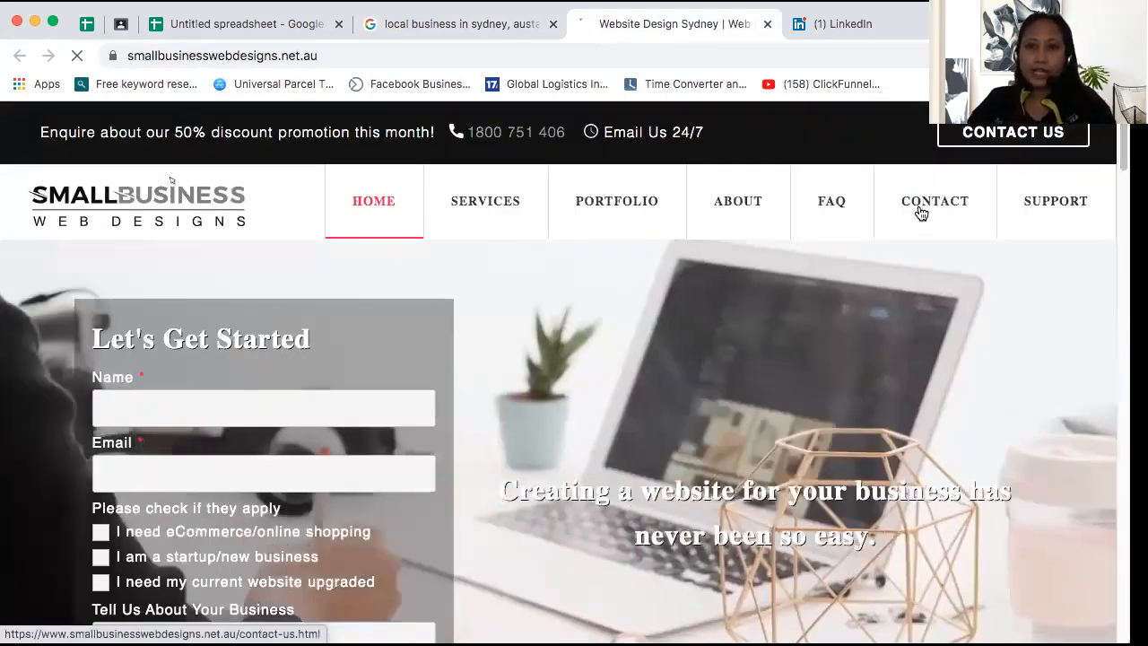
left_click(920, 206)
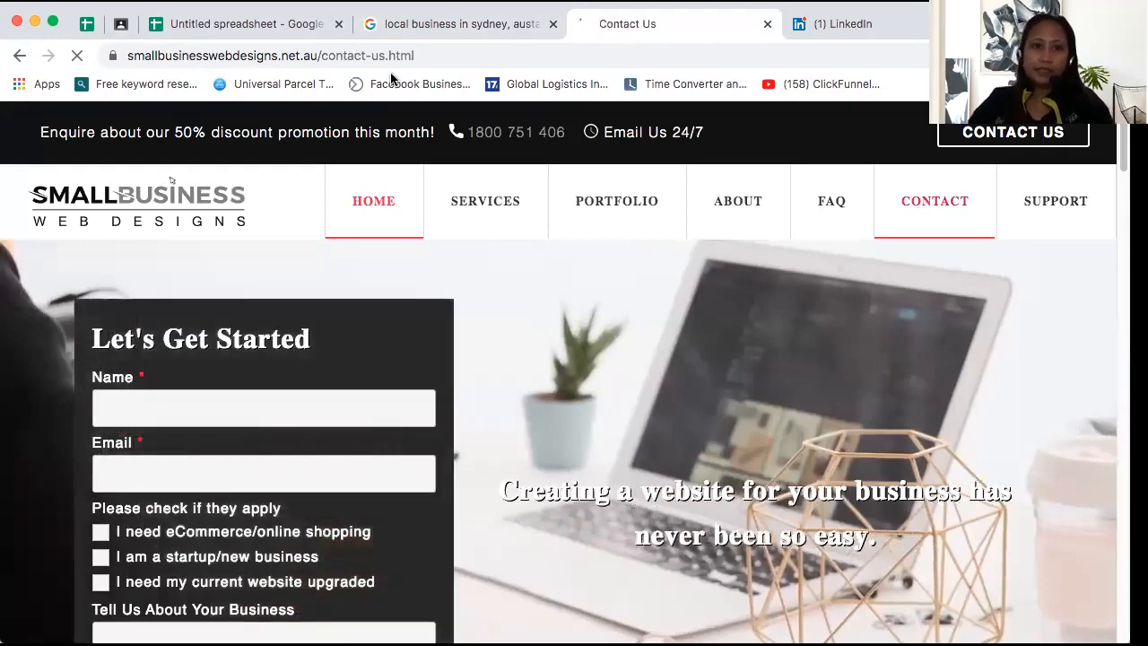
left_click(244, 58)
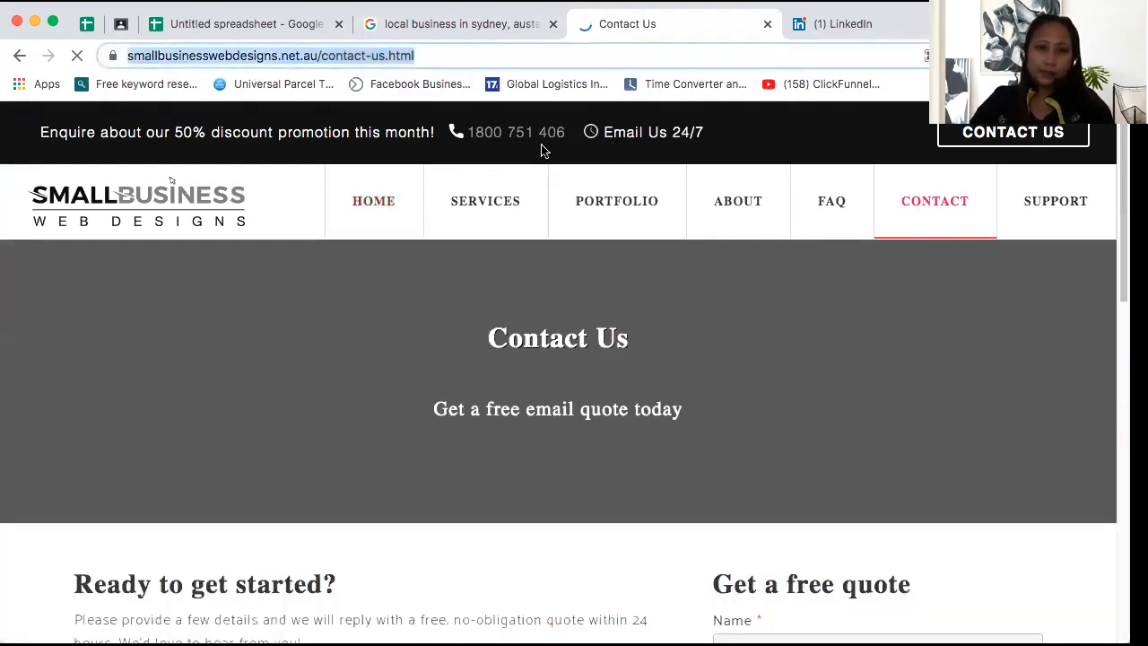
left_click(505, 200)
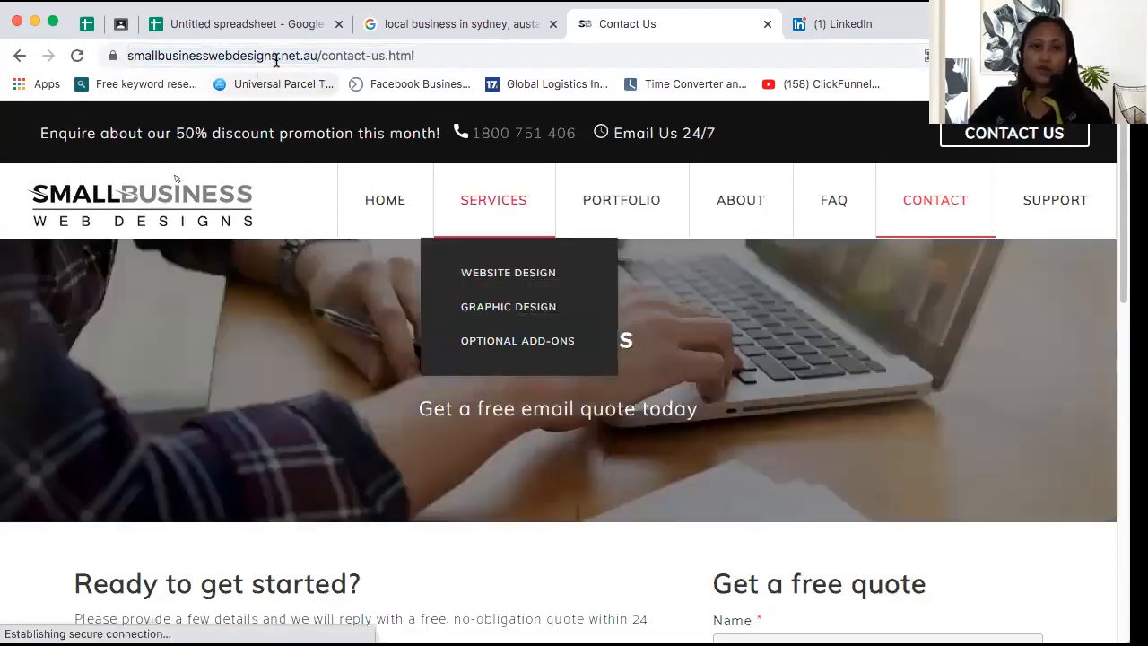
left_click(960, 219)
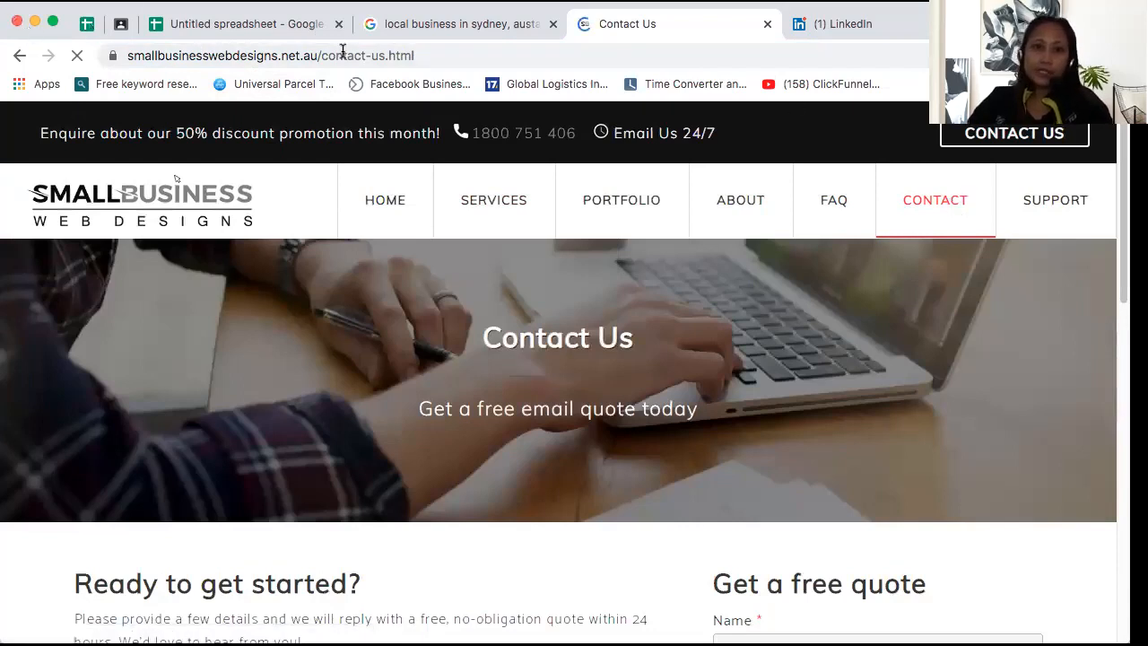
left_click_drag(323, 55, 128, 56)
key("super+c")
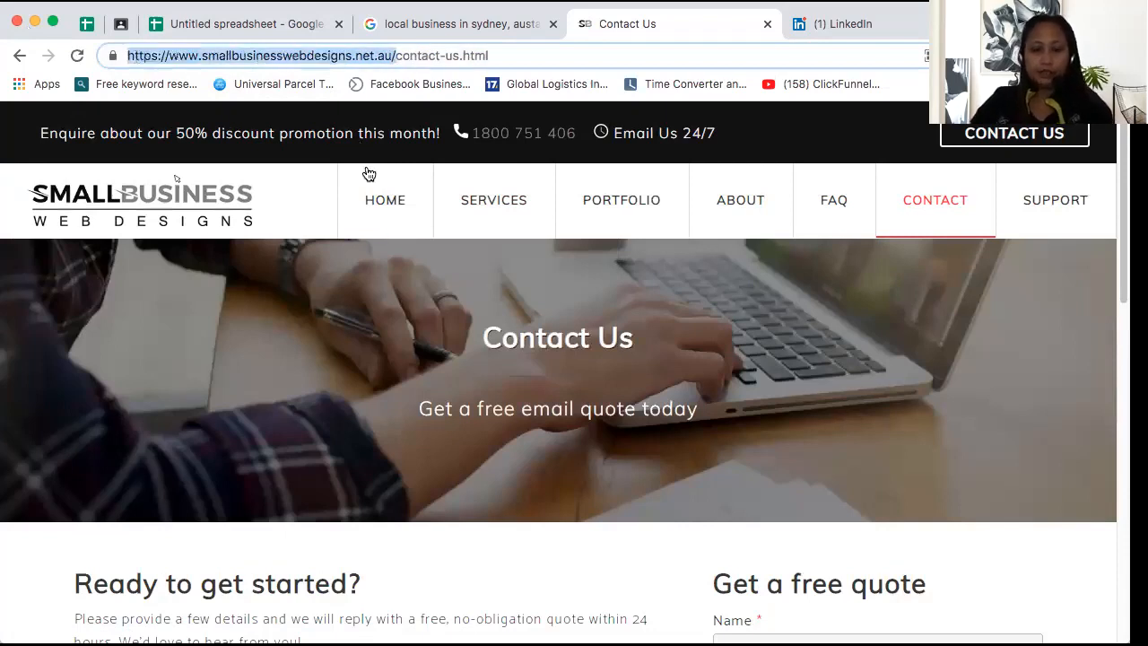
left_click(242, 26)
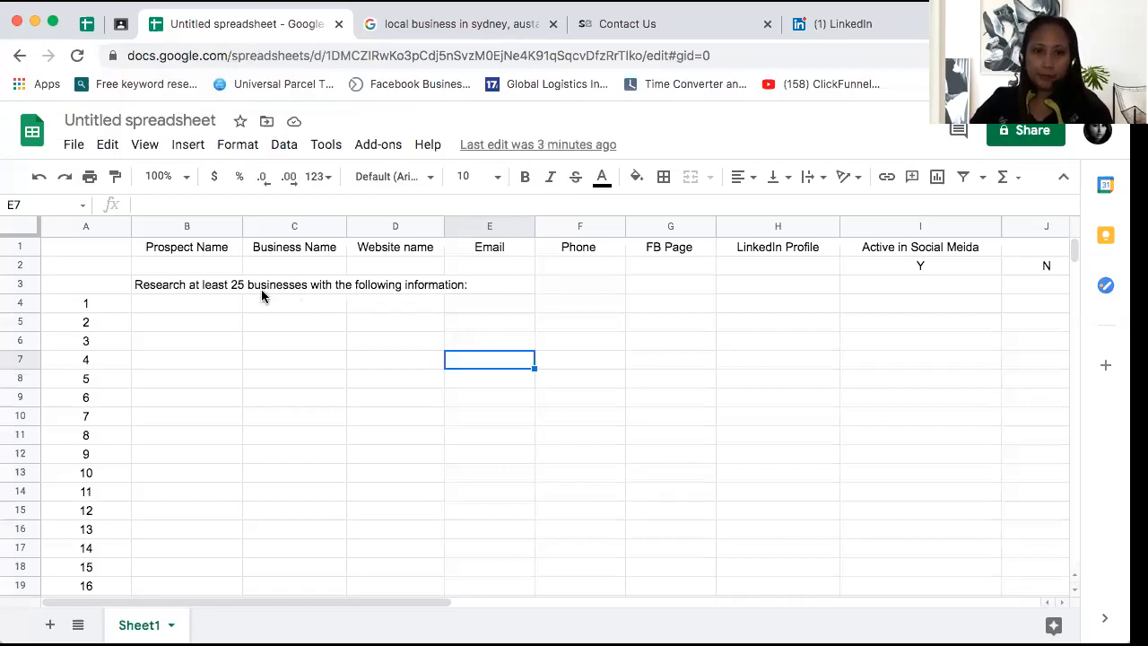
left_click(373, 305)
double_click(372, 304)
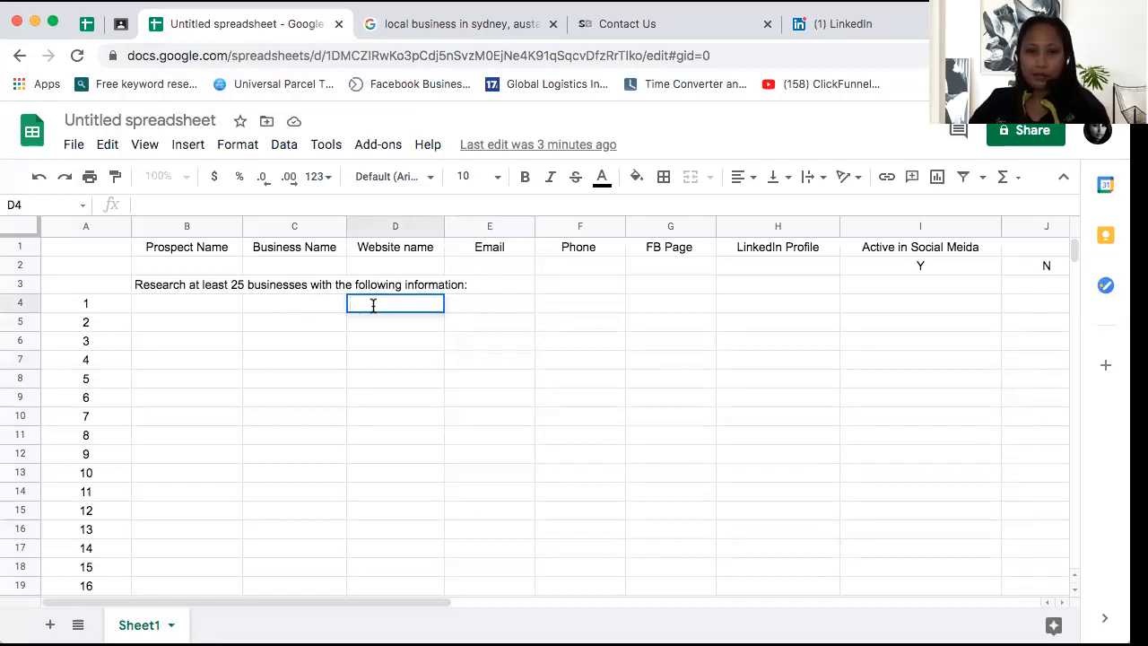
key("super+v")
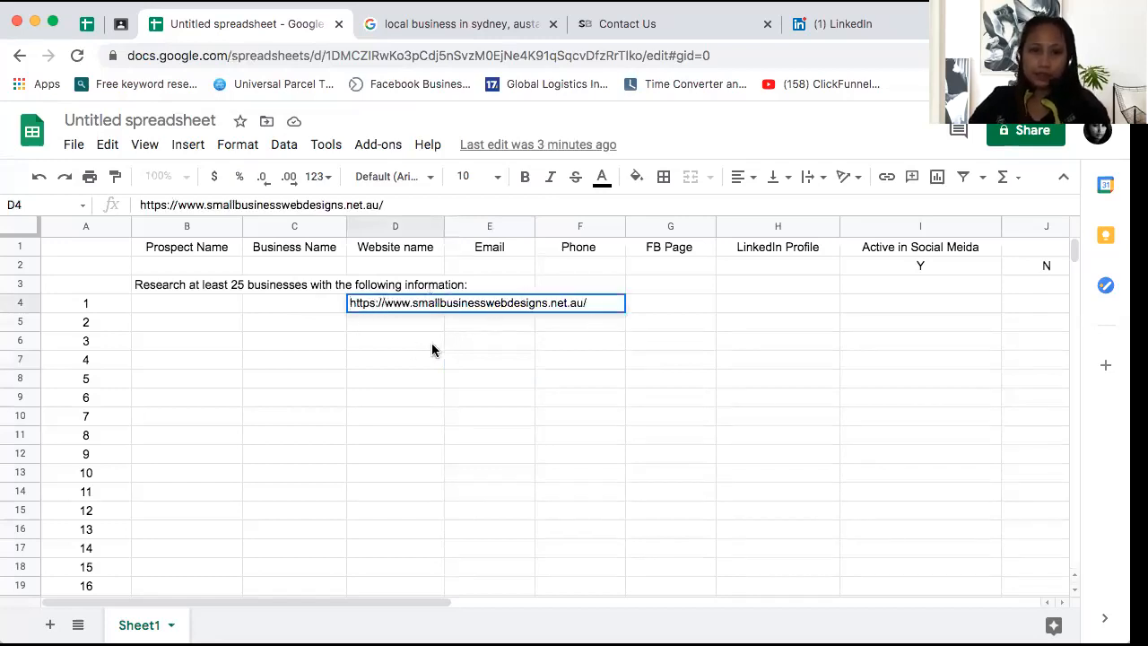
key("Return")
key("Return")
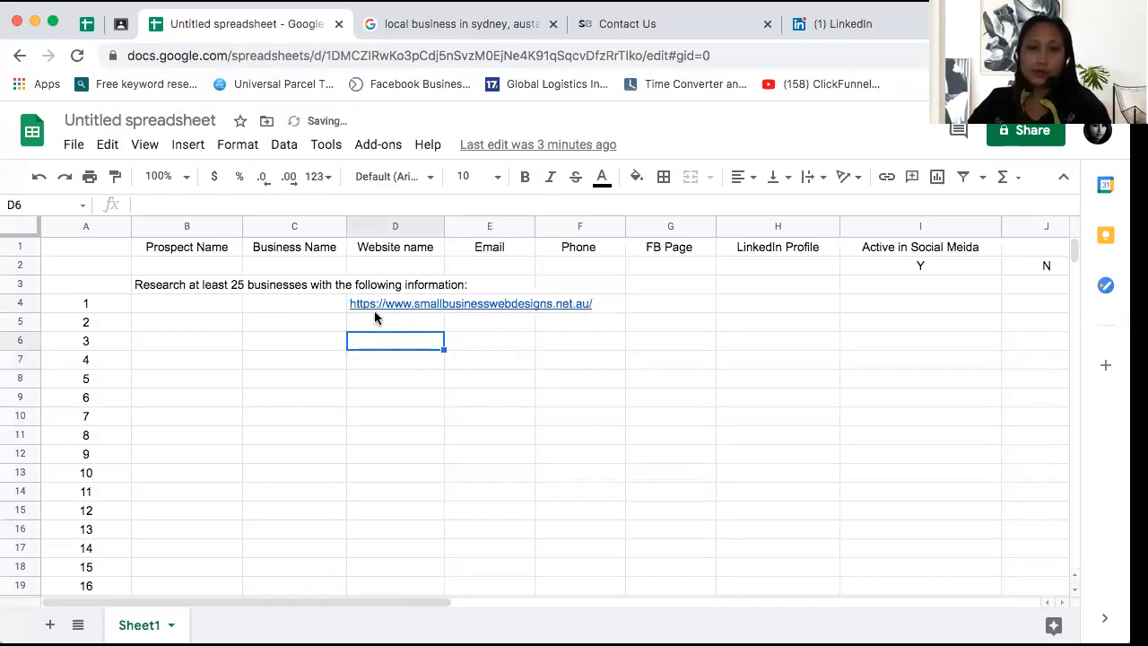
mouse_move(382, 309)
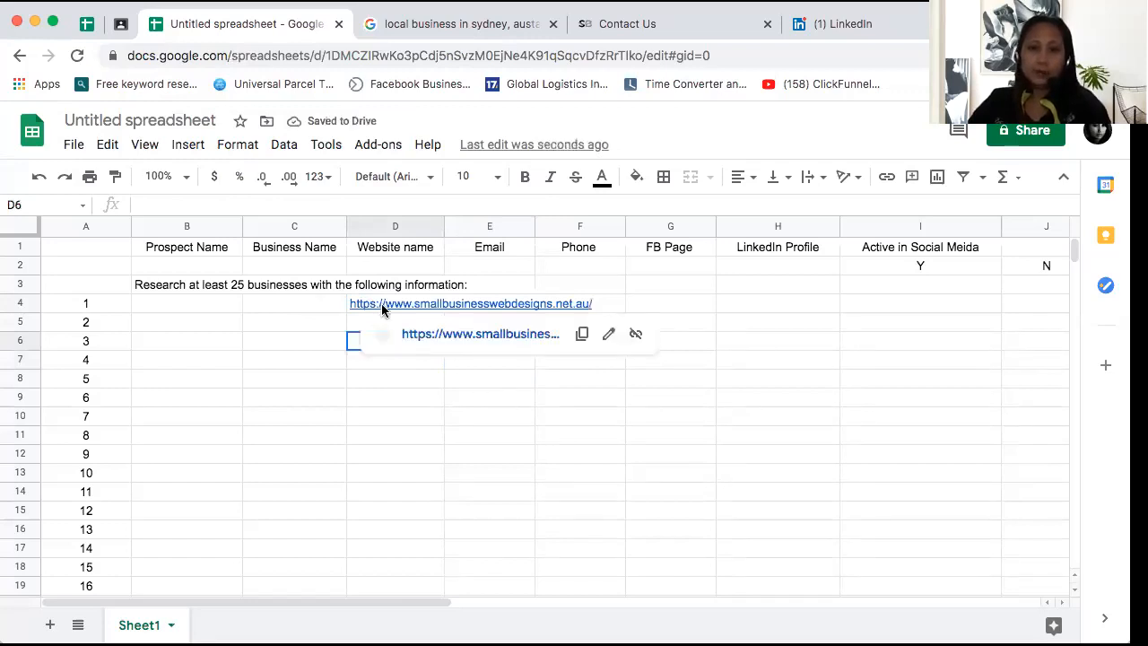
Select cell B4, return to the Contact Us page and try to select the business name in the site's logo
left_click(164, 307)
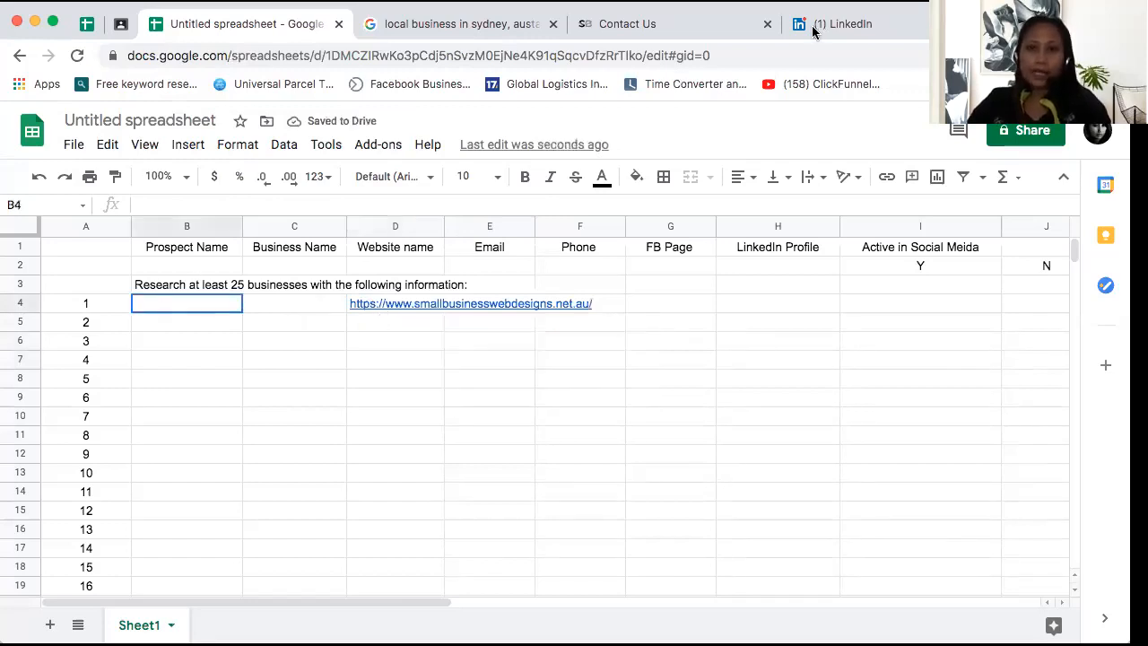
left_click(666, 34)
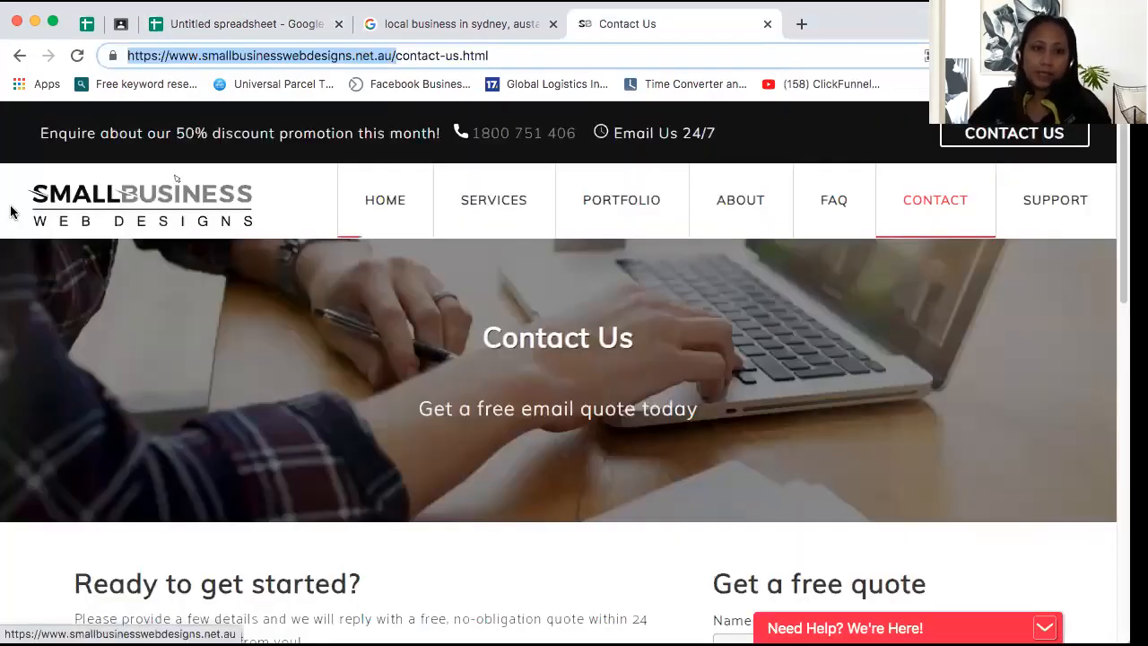
left_click(225, 200)
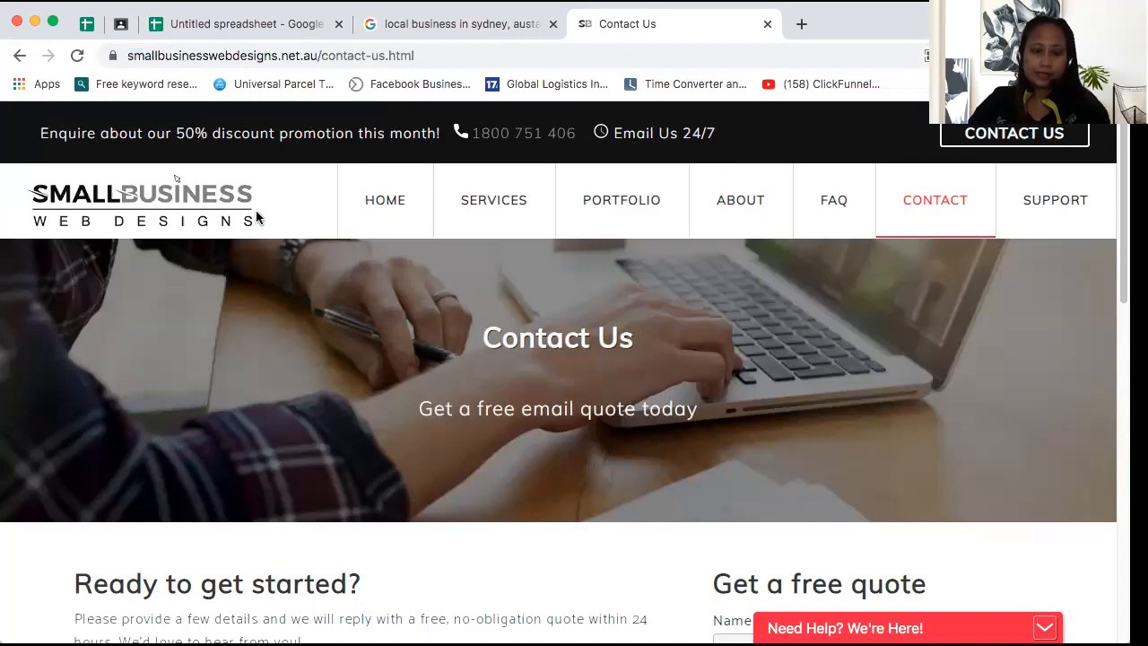
double_click(256, 213)
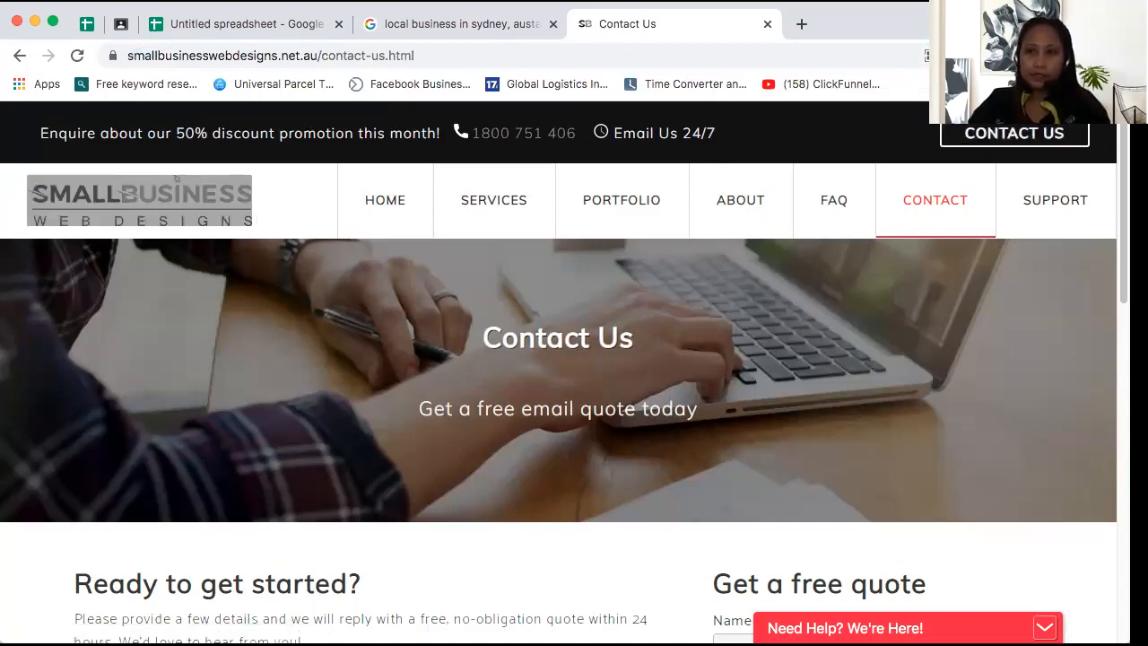
Copy the business's email address from the Contact Us page into Email cell E4 of the tracker
scroll(556, 404, "down", 5)
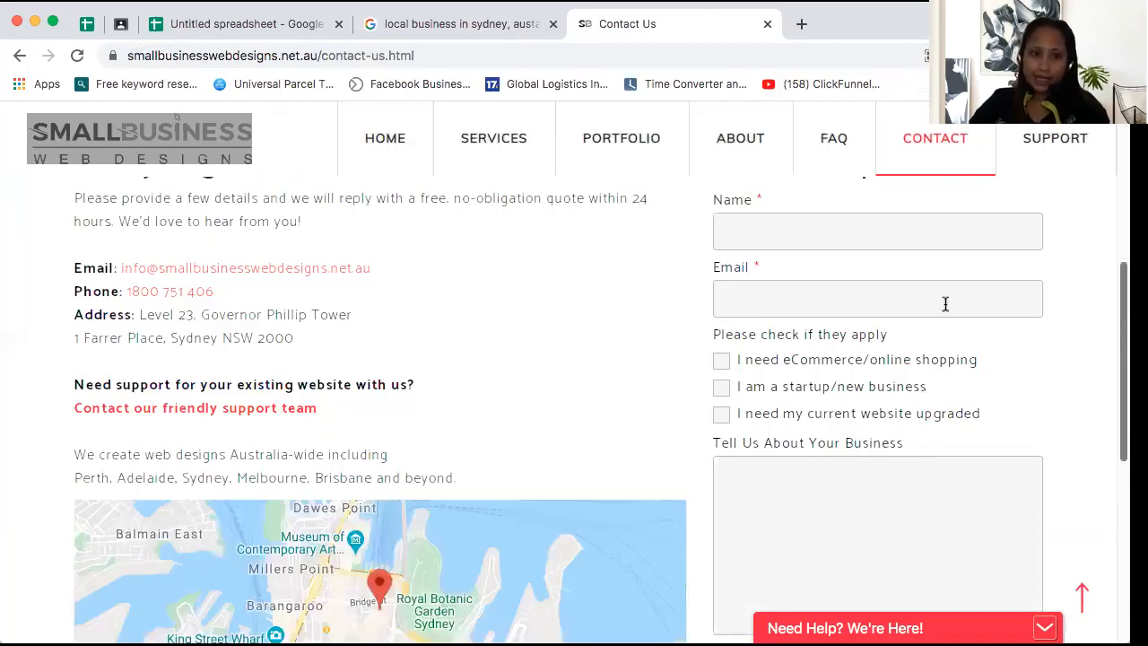
scroll(945, 303, "up", 1)
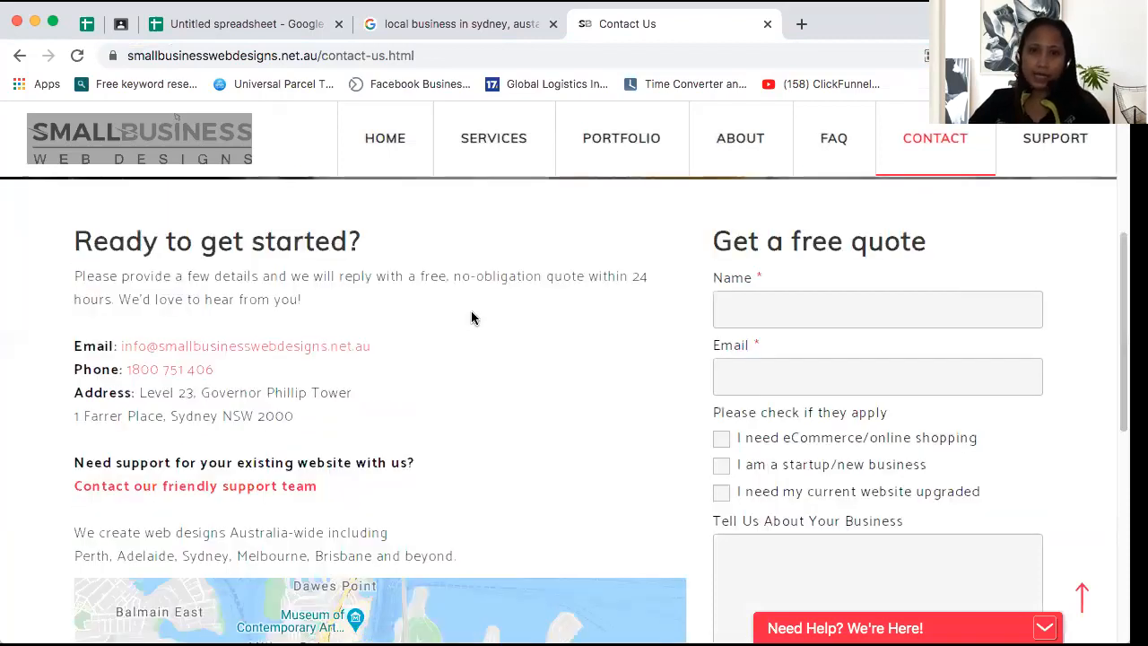
triple_click(127, 342)
key("super+c")
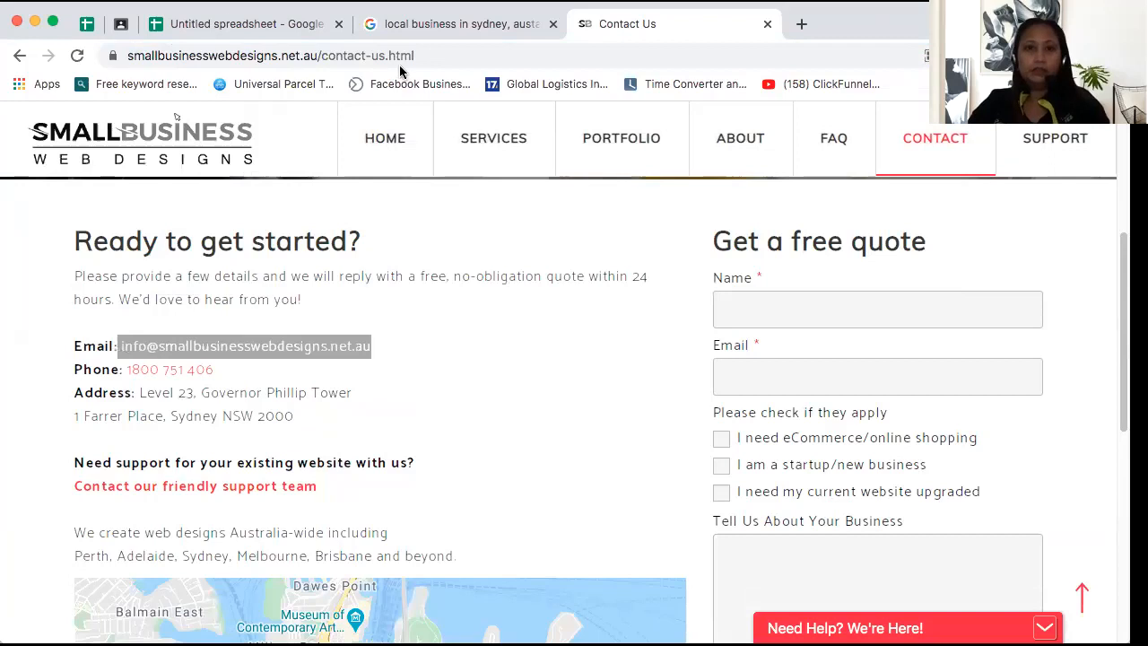
left_click(230, 24)
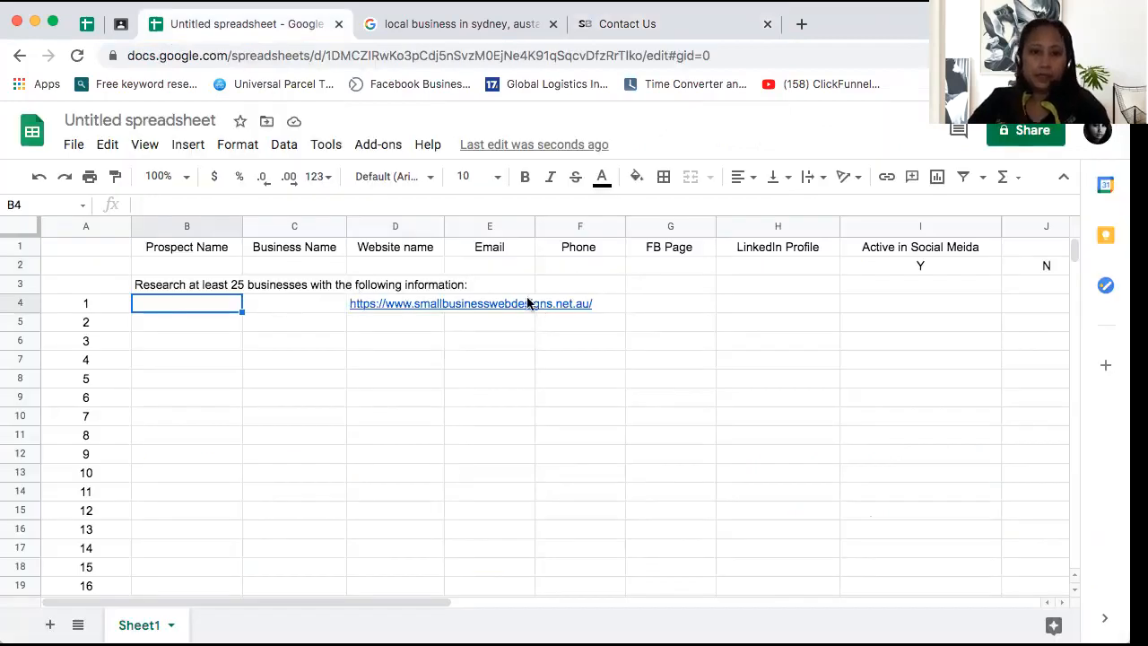
left_click(517, 302)
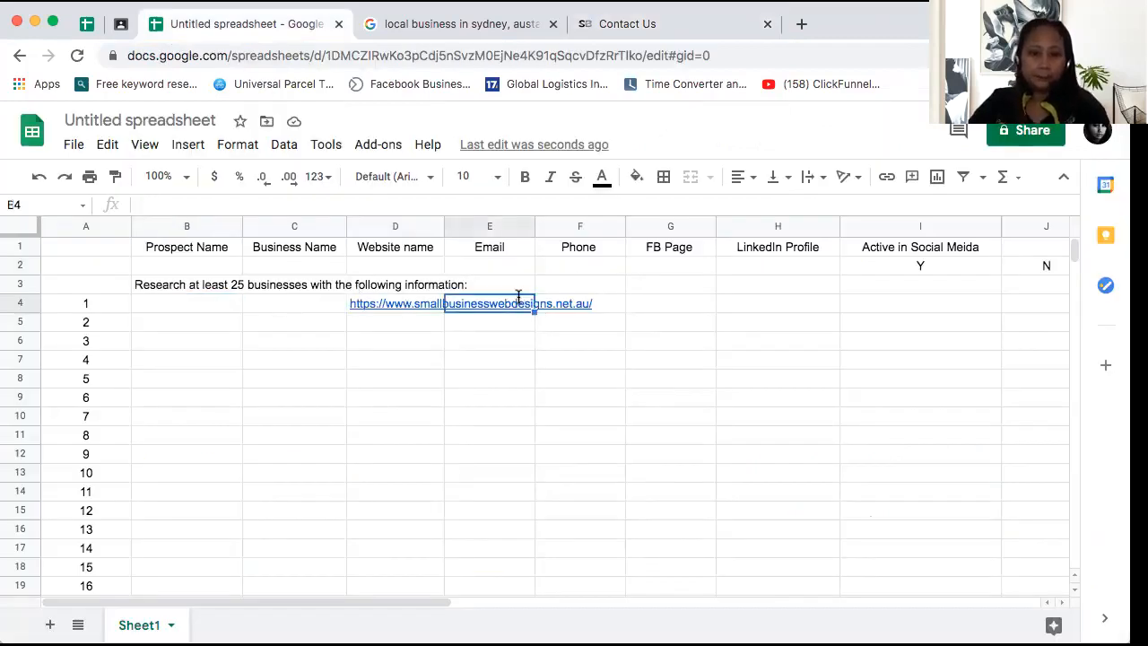
double_click(518, 302)
key("super+v")
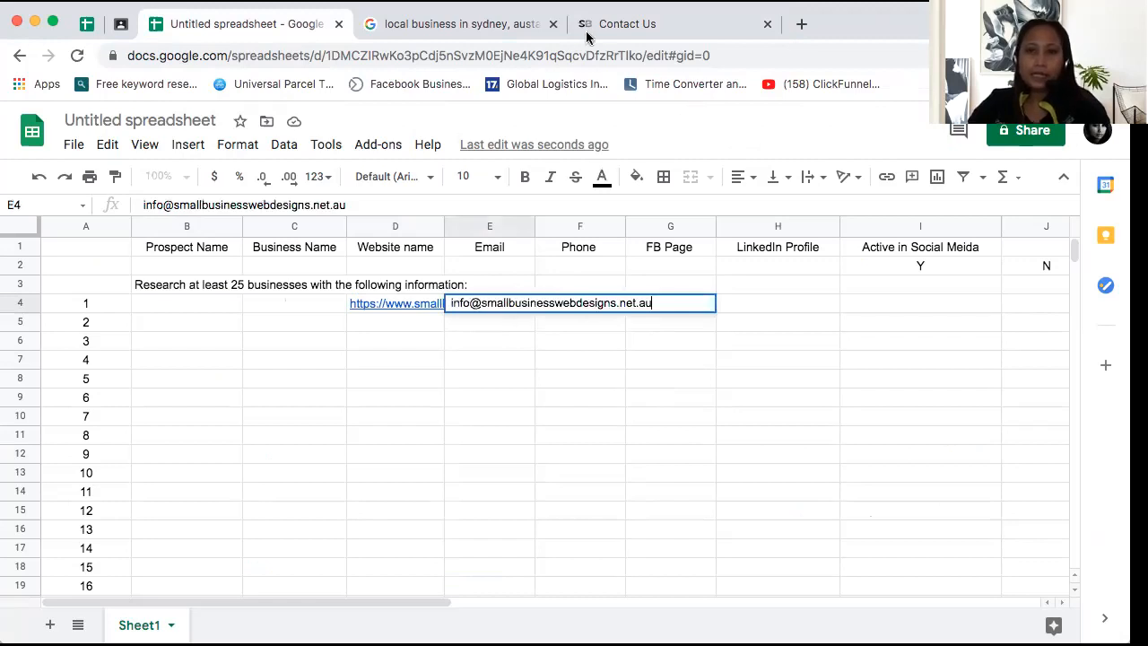
left_click(515, 414)
Copy the business's phone number from the Contact Us page into Phone cell F4 of the tracker
left_click_drag(213, 369, 126, 368)
key("super+c")
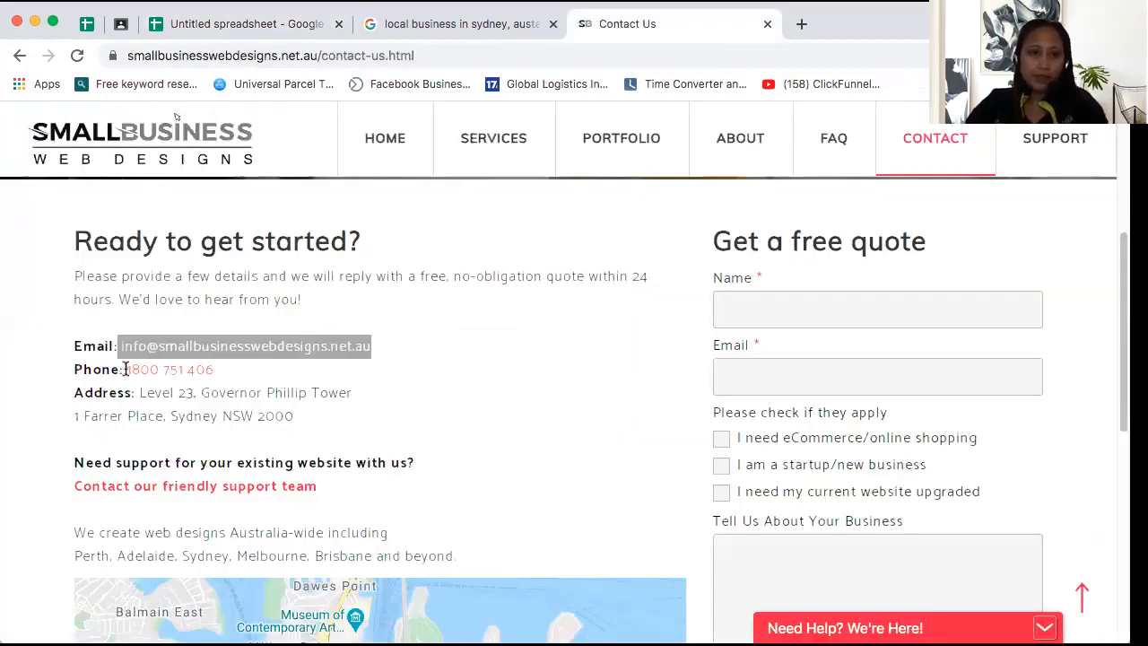
left_click(316, 25)
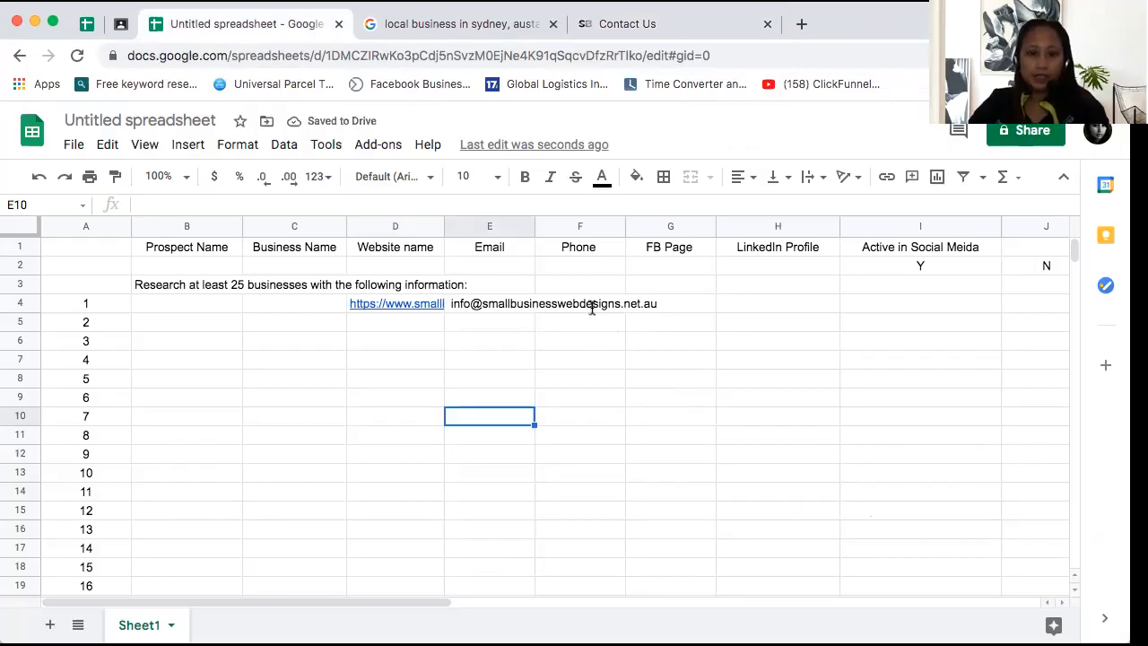
left_click(591, 306)
key("super+v")
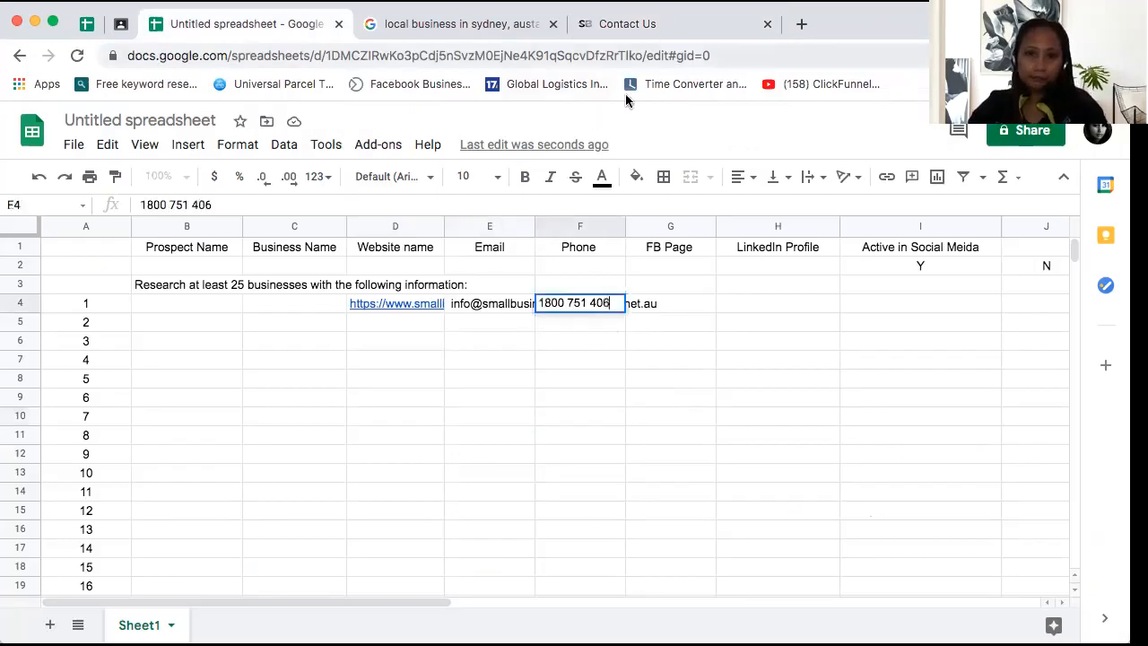
left_click(628, 24)
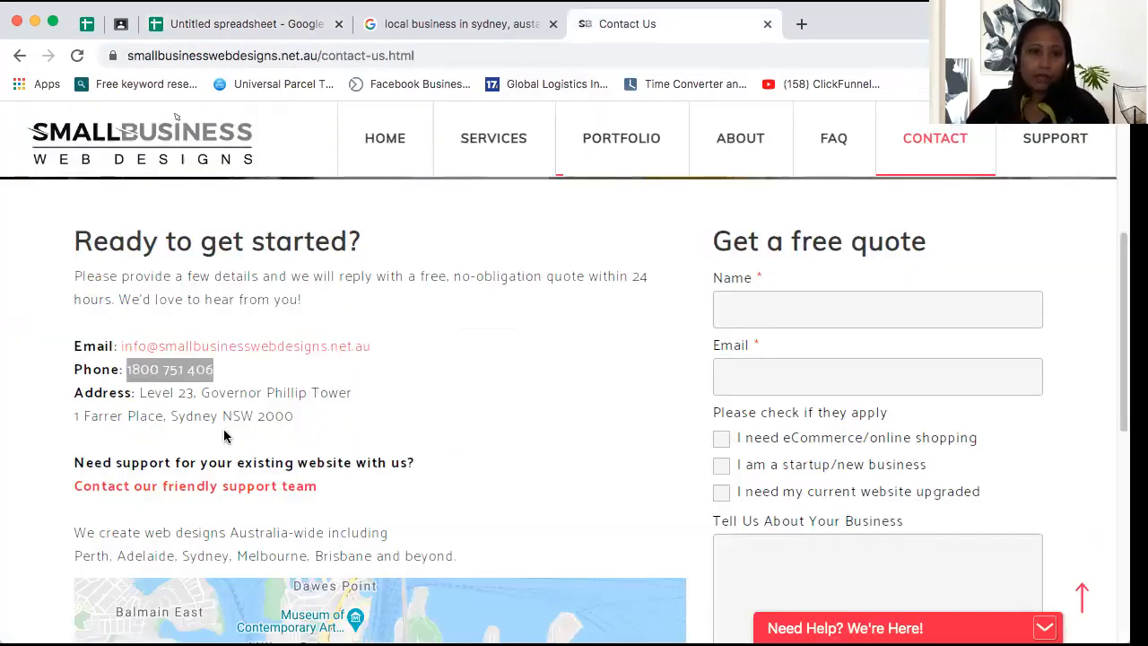
left_click(287, 276)
left_click(293, 31)
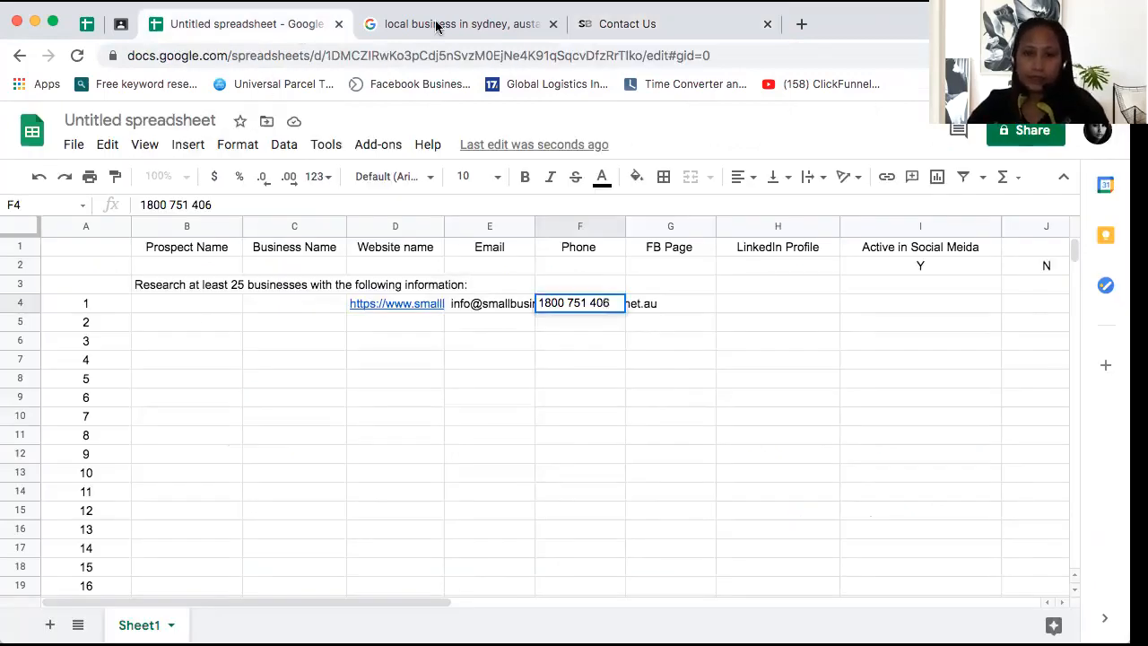
Find the social media links in the Contact Us page footer and open the Facebook link in a new browser tab
left_click(597, 26)
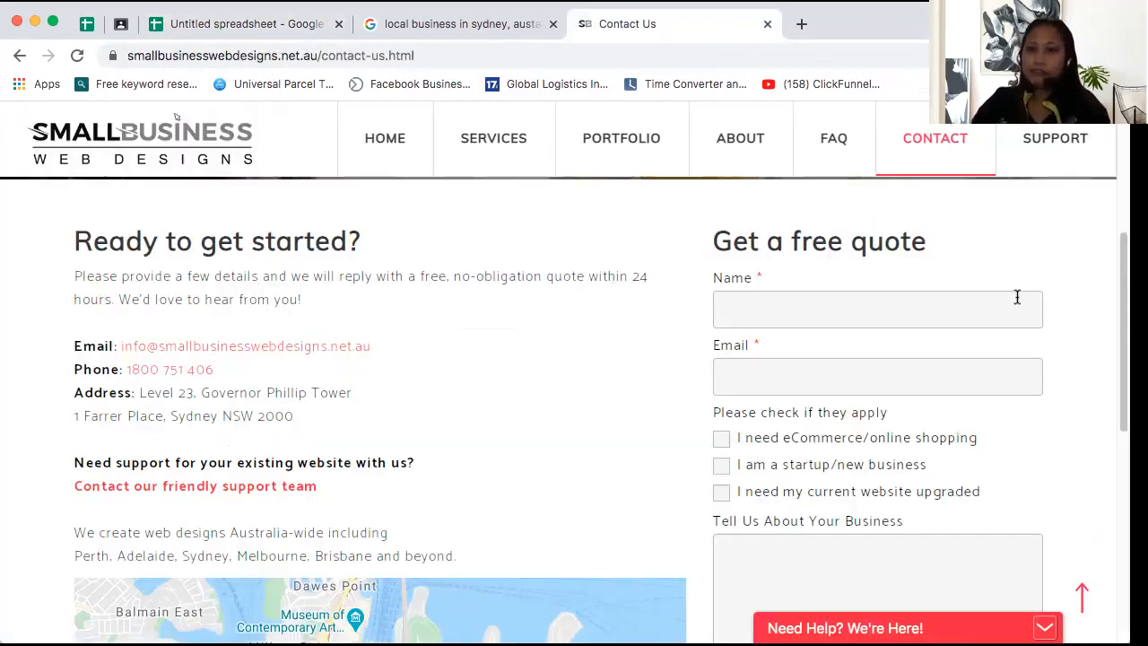
scroll(176, 117, "down", 1)
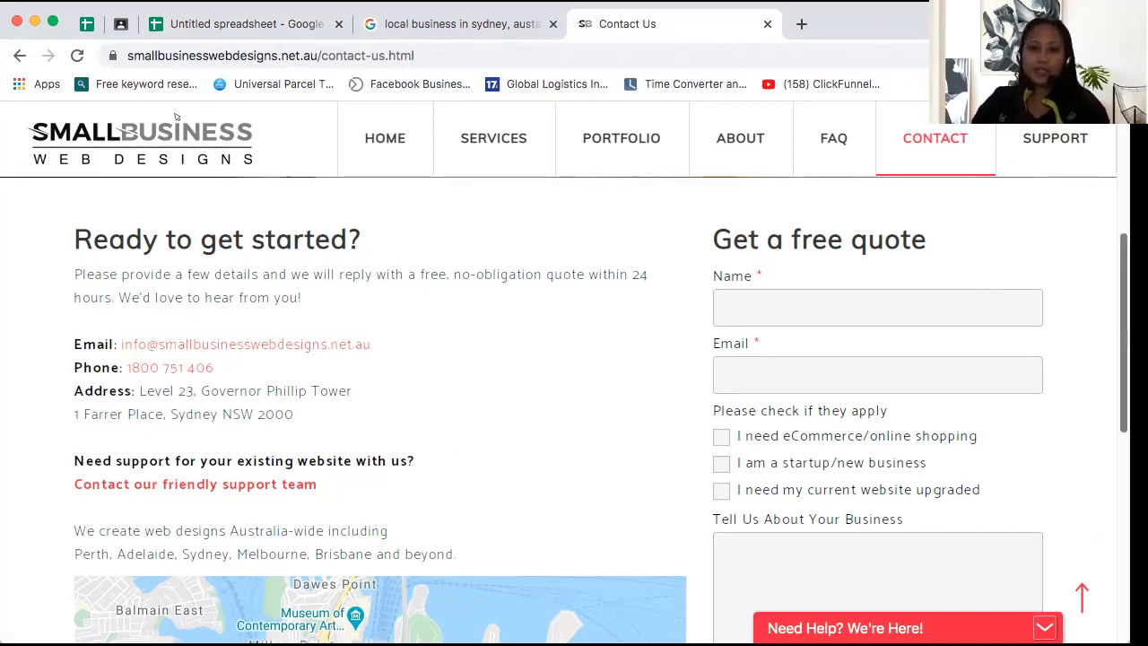
scroll(177, 117, "down", 3)
scroll(177, 117, "down", 2)
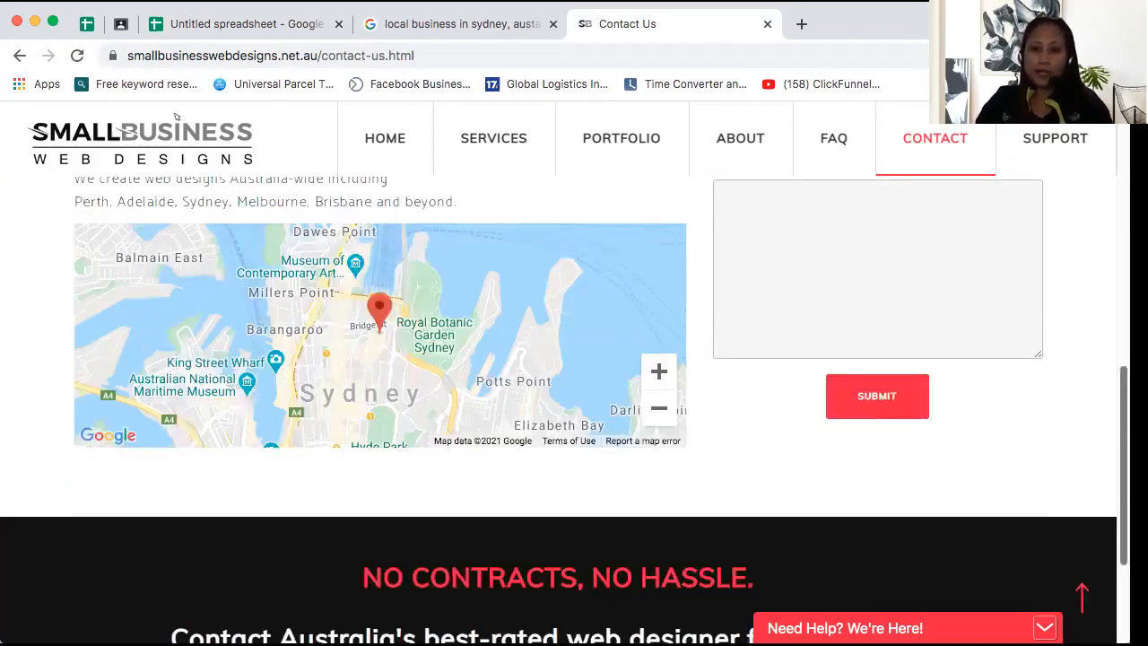
scroll(176, 116, "down", 3)
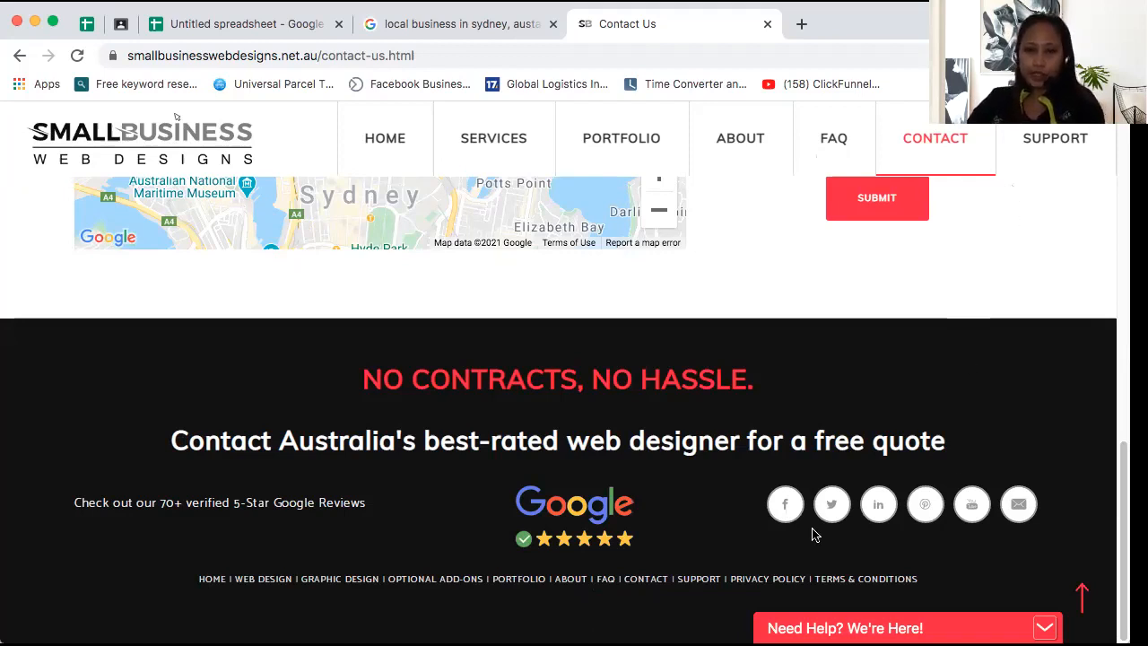
right_click(785, 510)
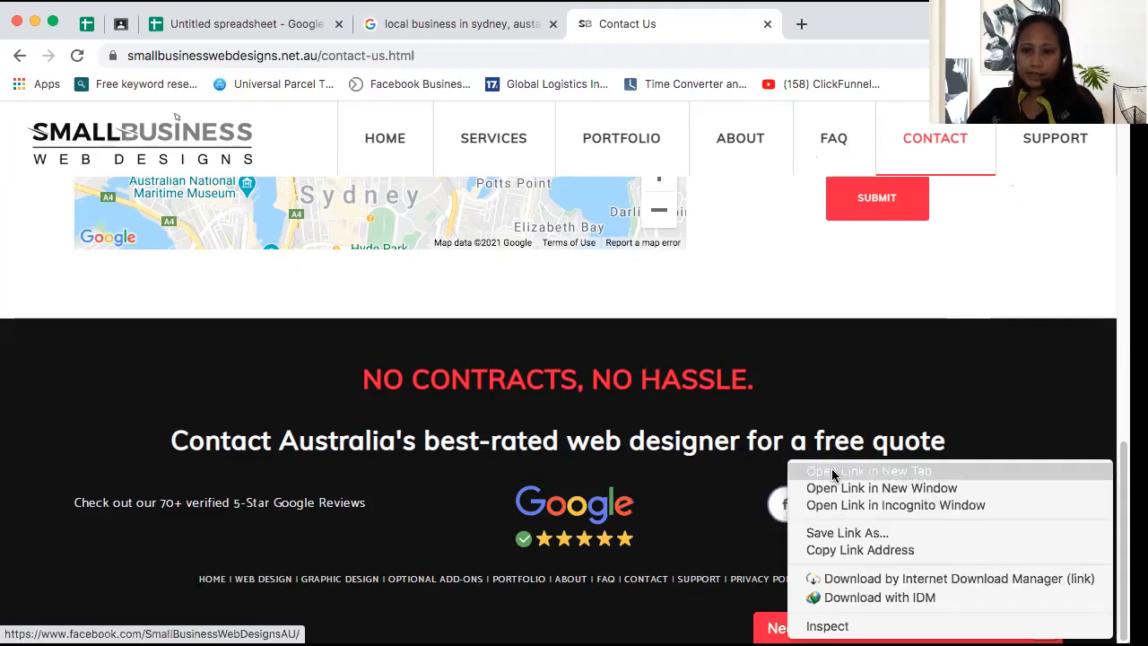
left_click(913, 398)
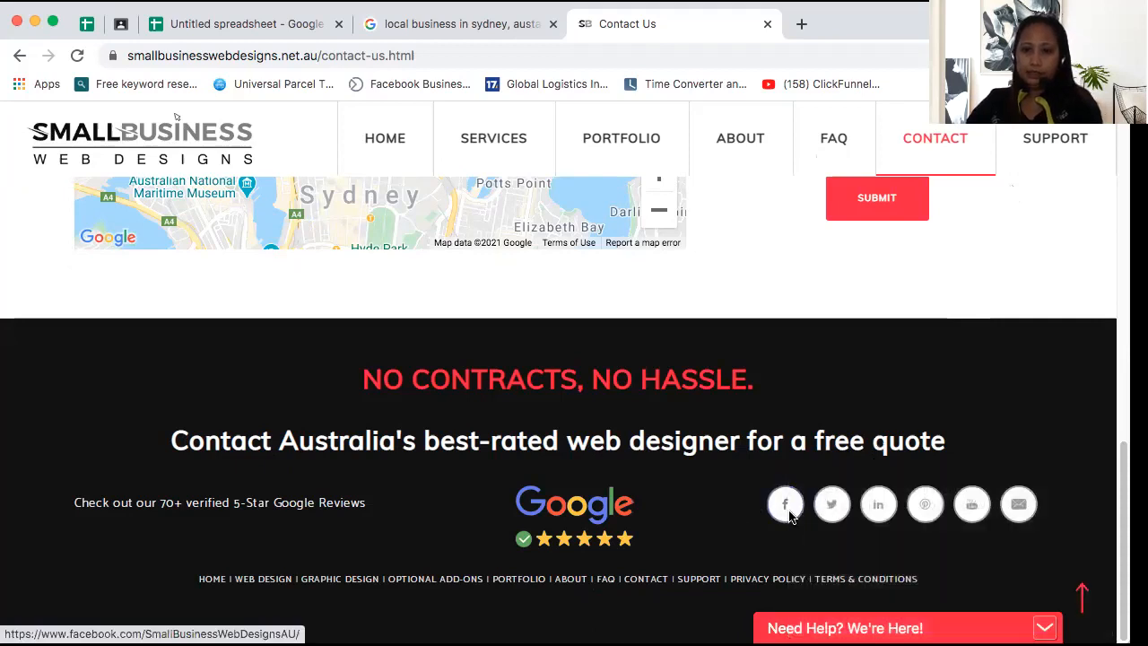
right_click(789, 511)
left_click(823, 475)
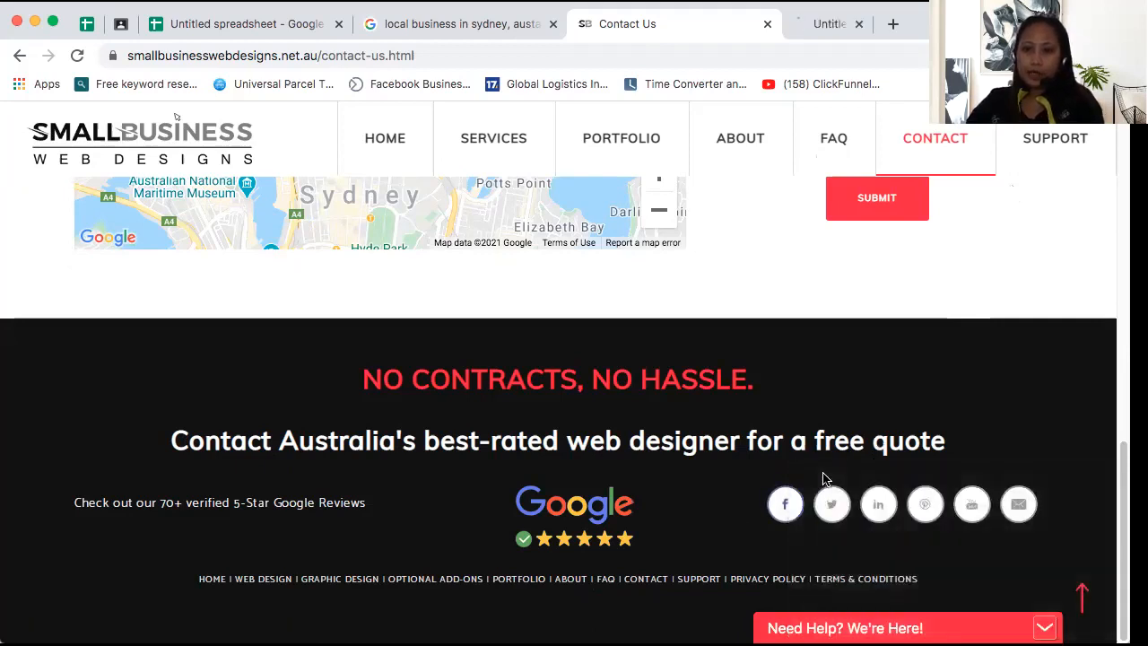
left_click(855, 23)
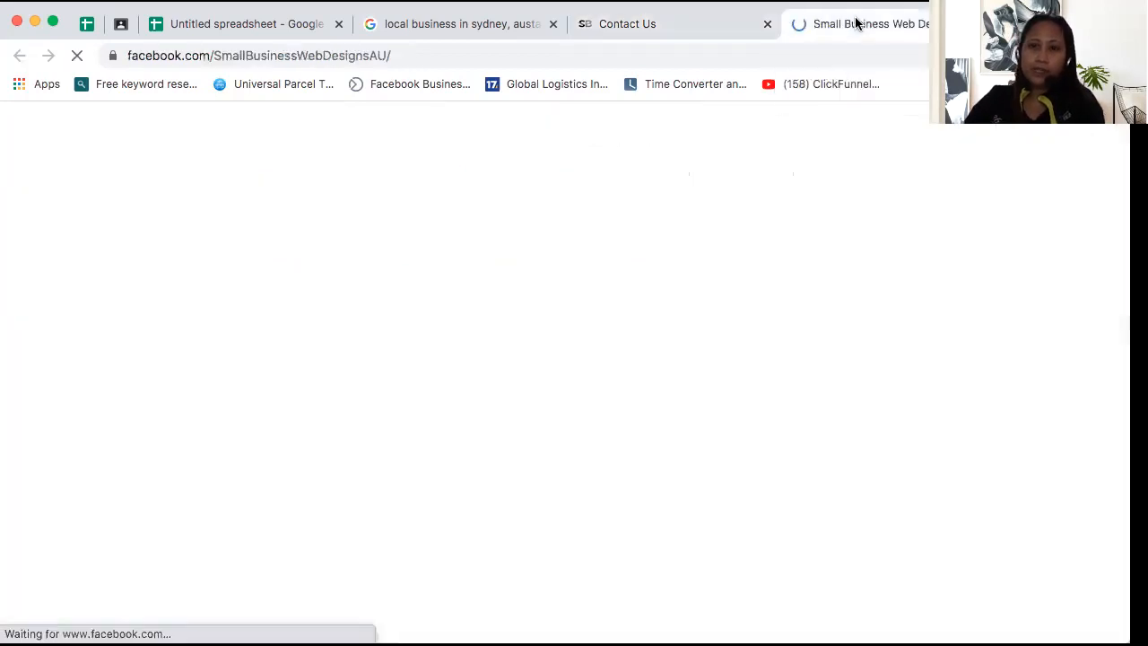
left_click(824, 51)
key("super+c")
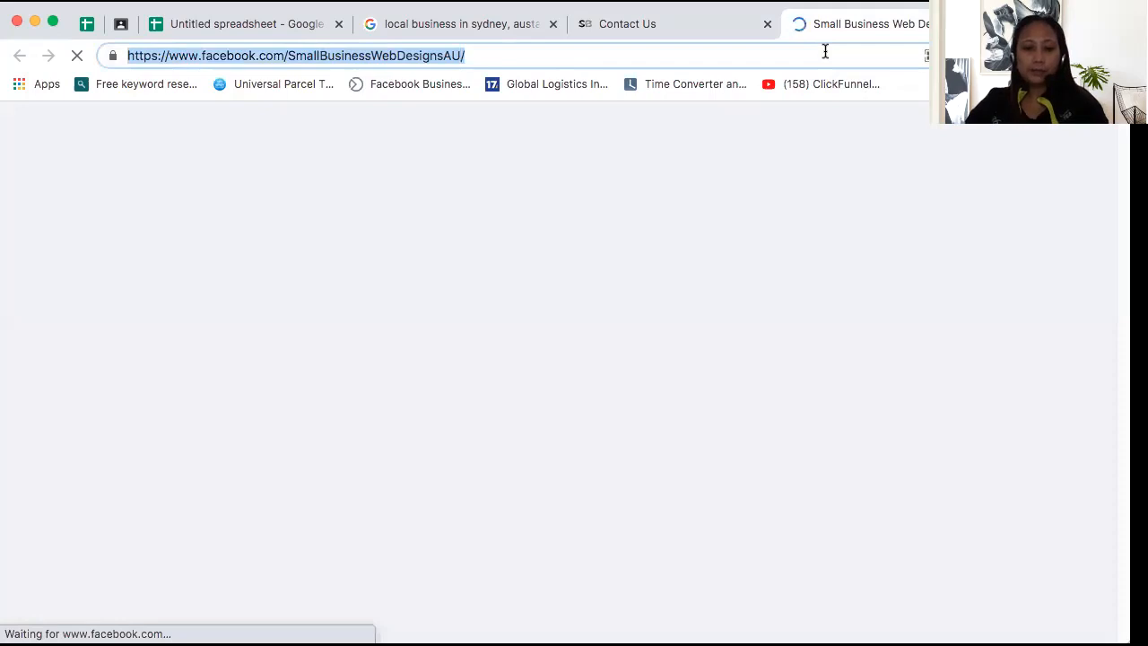
left_click(316, 36)
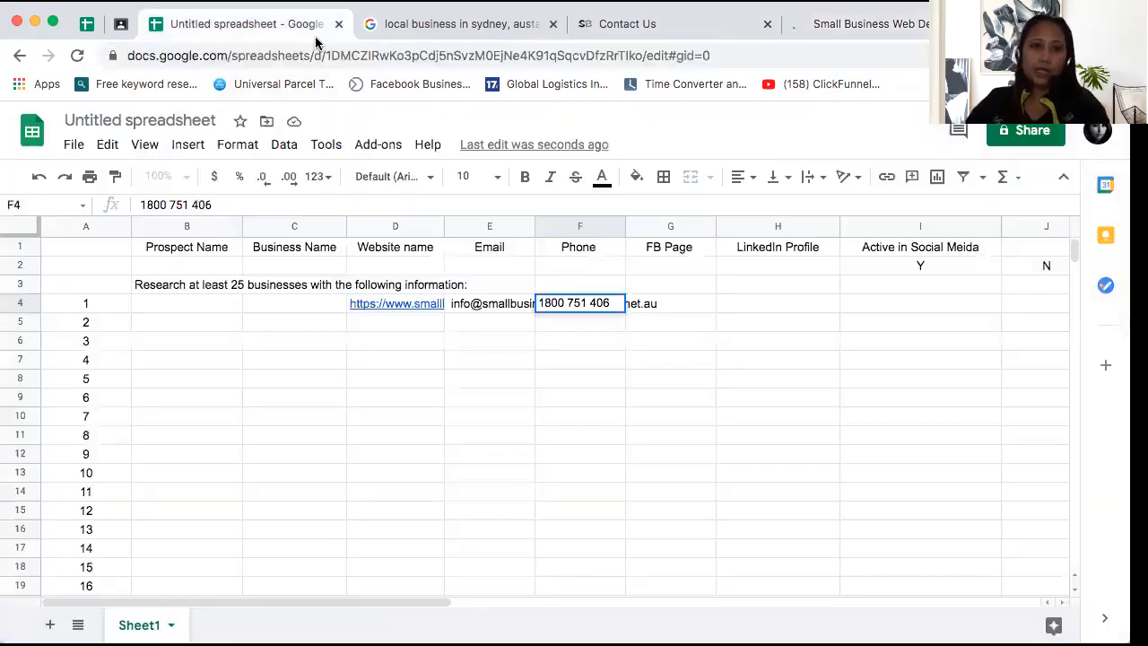
double_click(691, 307)
key("super+v")
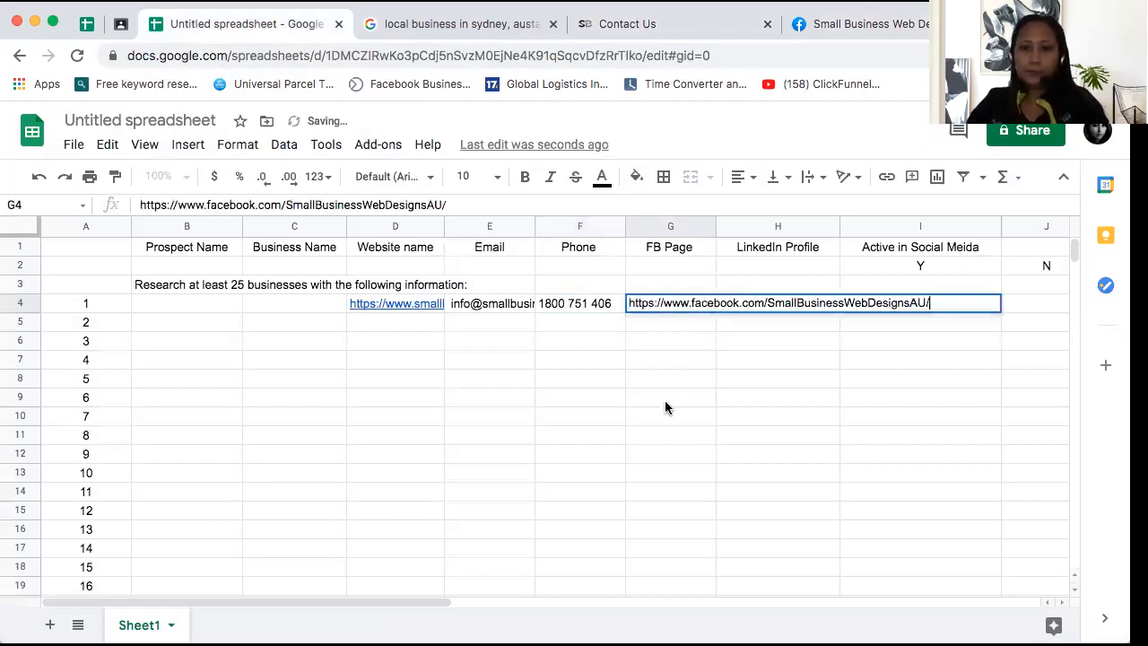
left_click(665, 410)
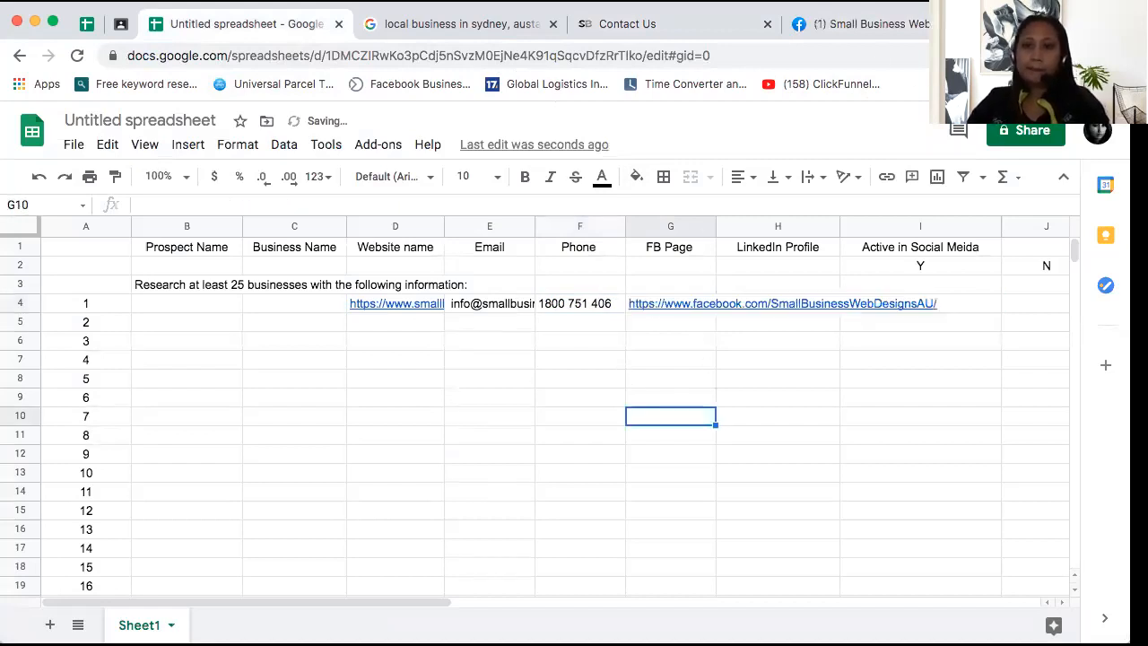
Return to the Contact Us page footer and open the business's LinkedIn link in a new browser tab
left_click(665, 27)
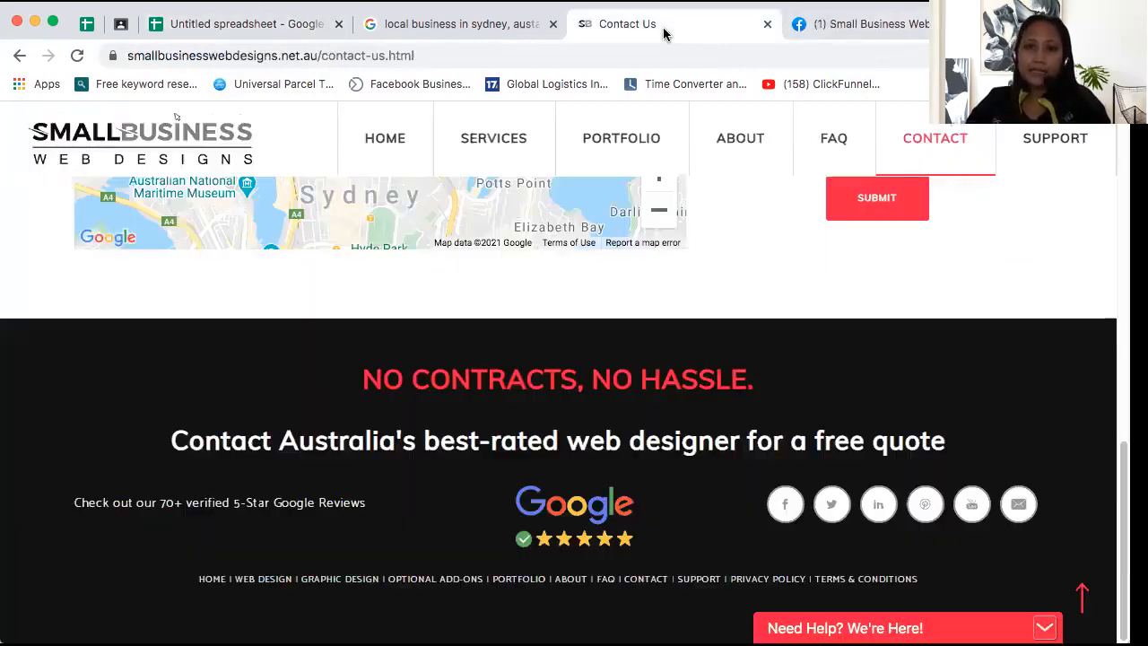
left_click(493, 32)
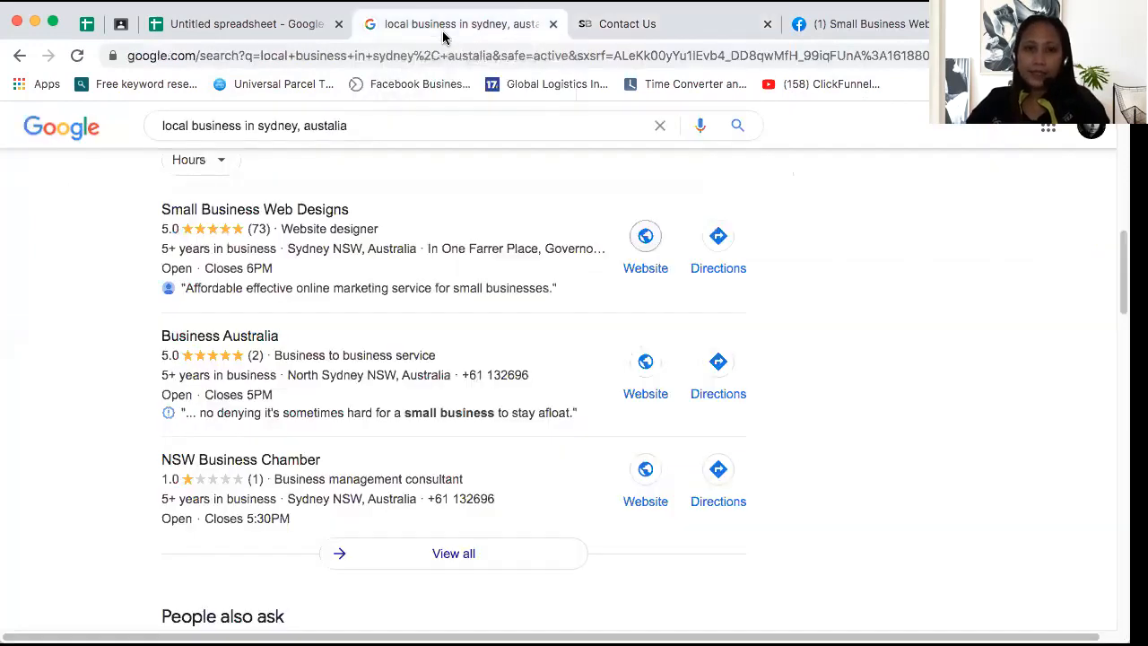
left_click(812, 27)
left_click(709, 33)
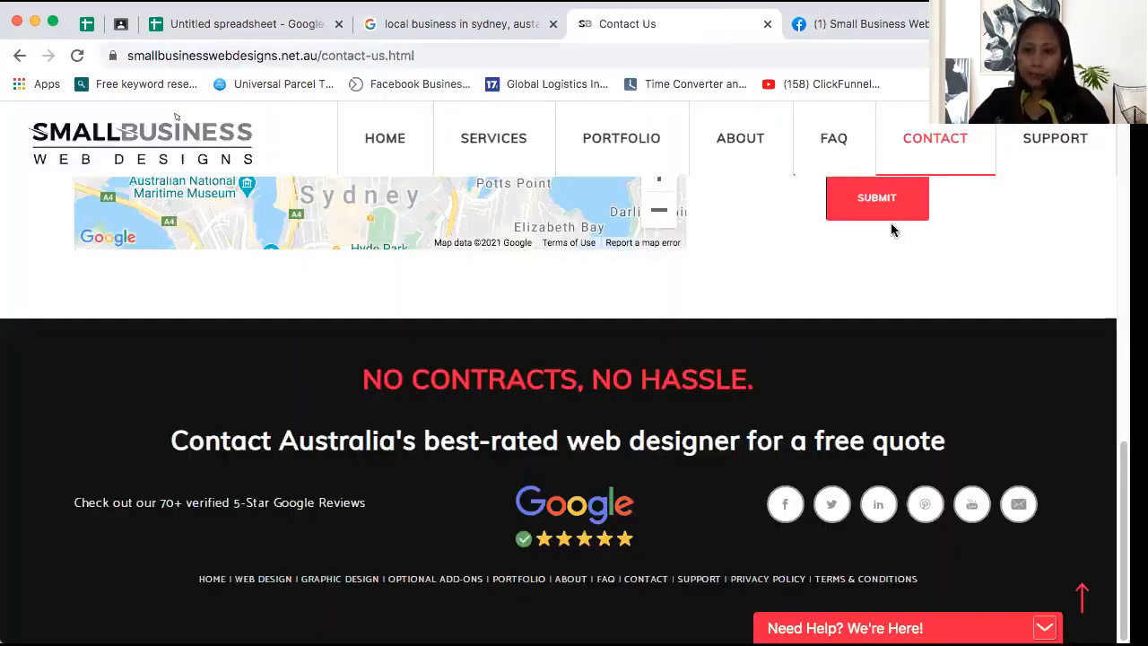
right_click(880, 509)
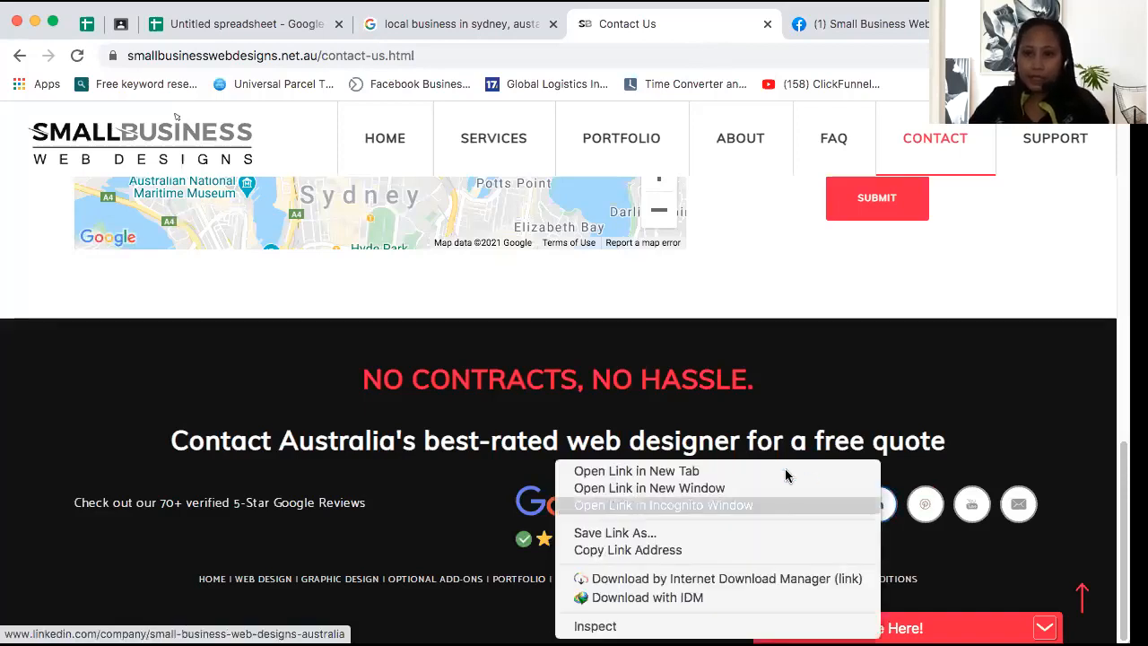
left_click(786, 472)
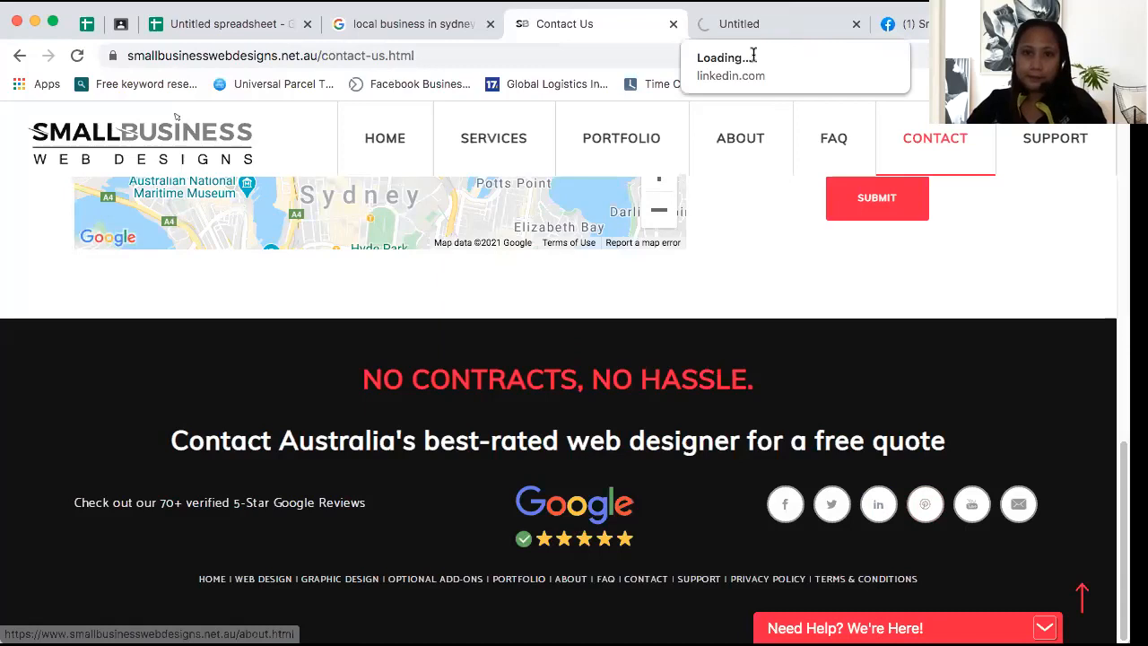
left_click(753, 27)
left_click(751, 61)
key("ctrl+c")
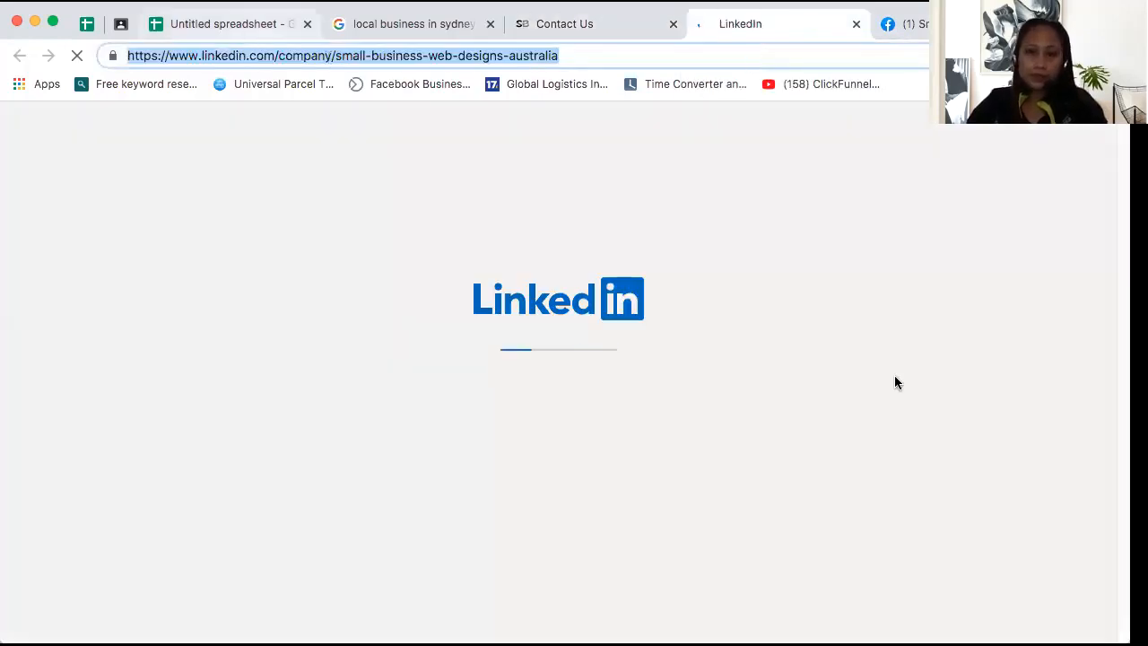
left_click(219, 25)
left_click(795, 303)
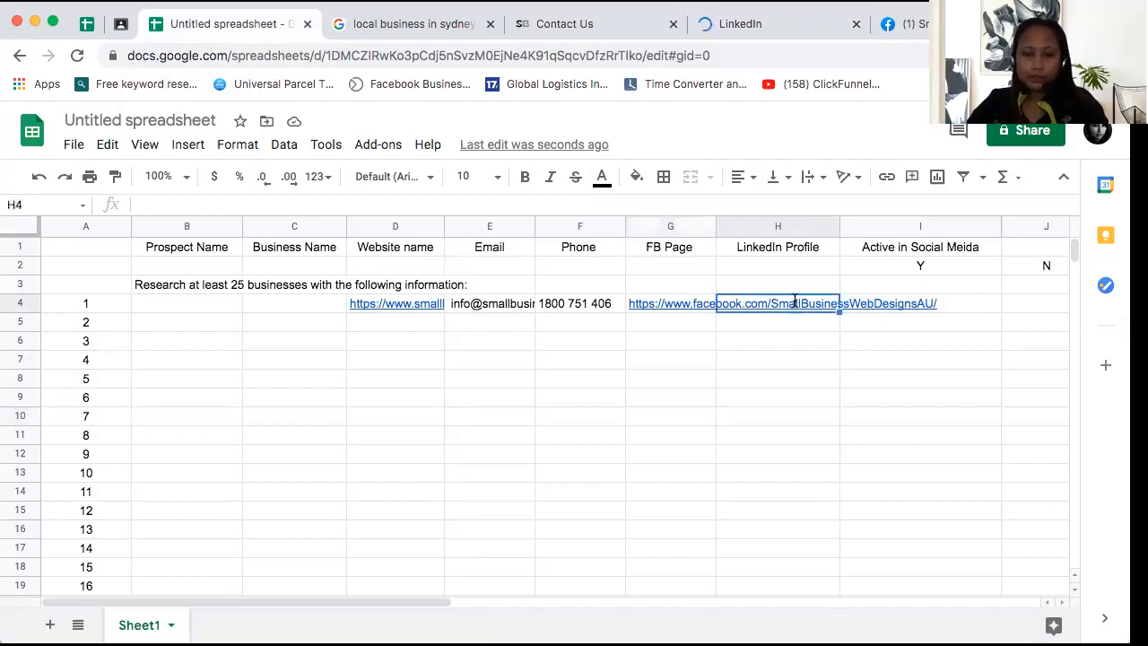
double_click(794, 303)
key("ctrl+v")
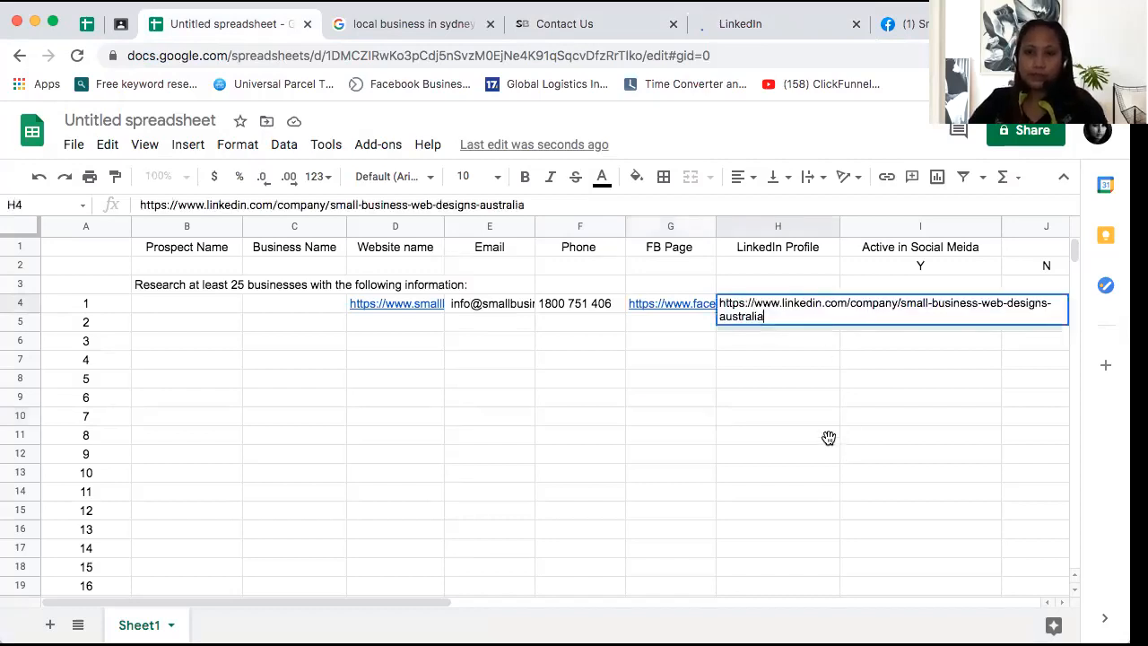
left_click(843, 452)
Check the dates of recent posts on the business's Facebook page and enter Y in cell I4 for social media activity
left_click(930, 254)
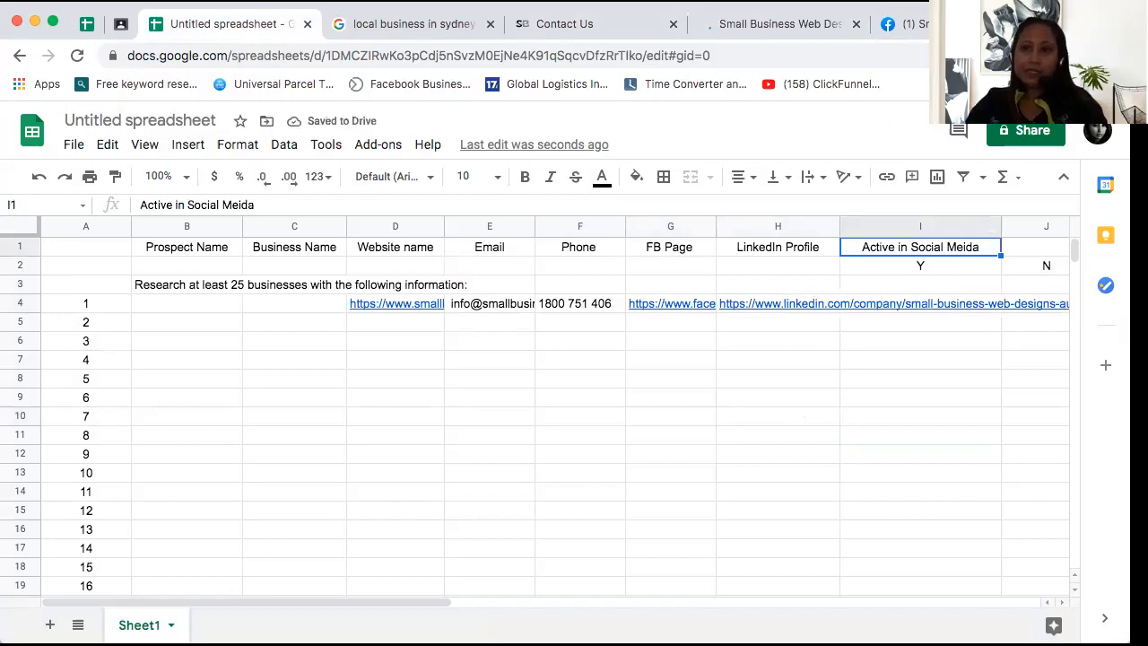
left_click(903, 24)
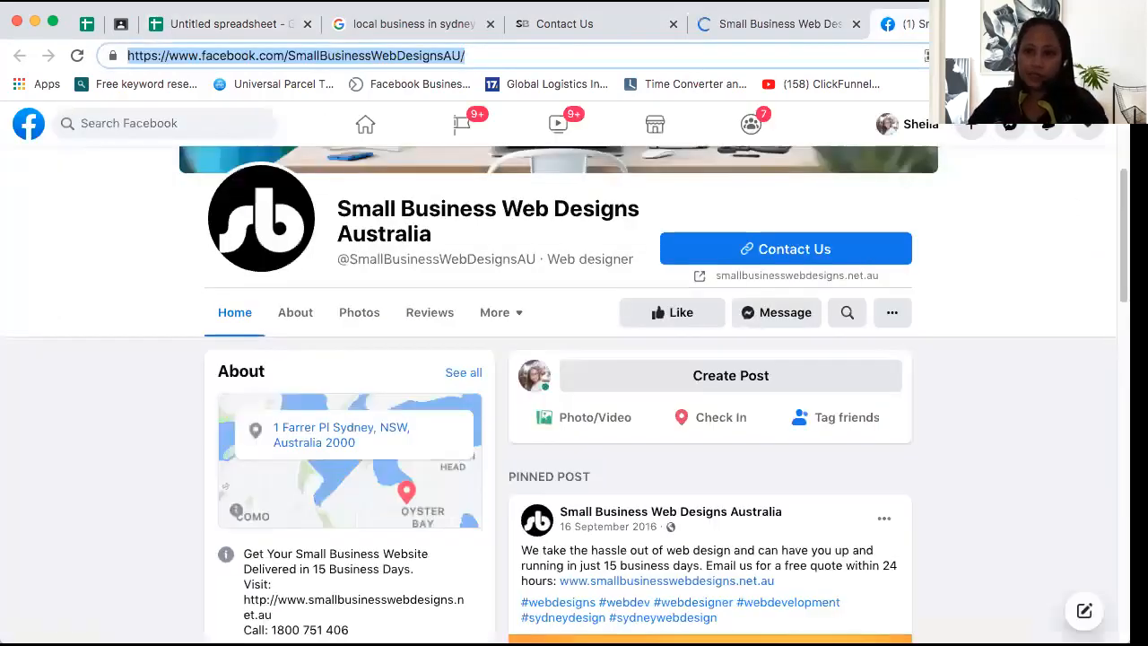
scroll(573, 394, "down", 2)
scroll(573, 395, "down", 4)
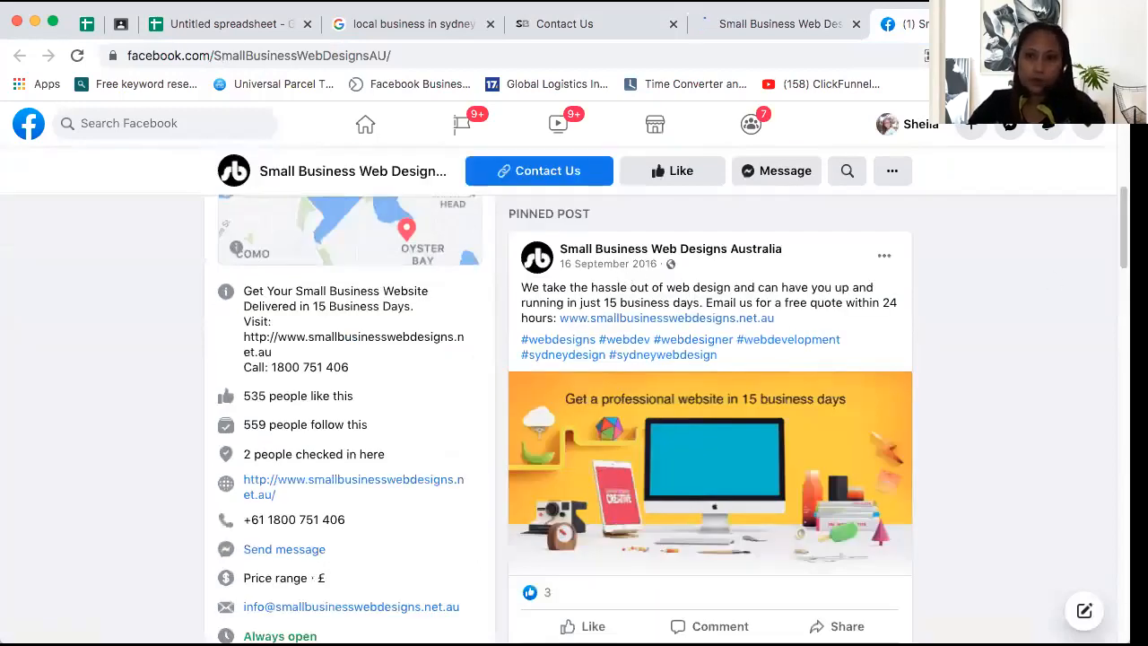
scroll(574, 403, "down", 5)
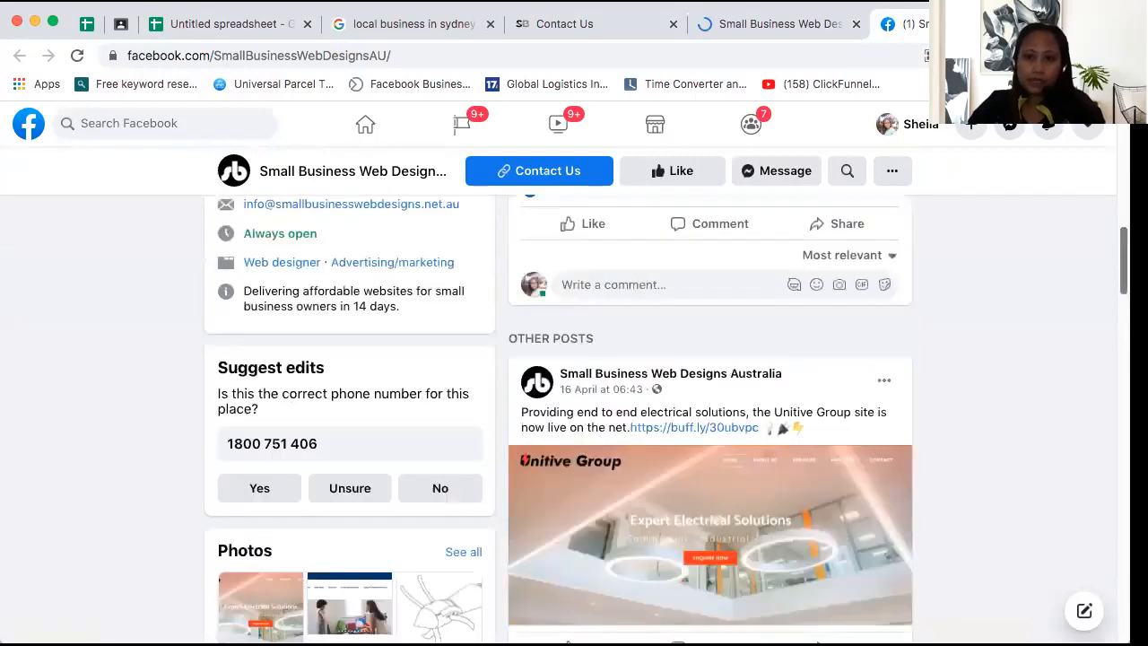
scroll(845, 353, "down", 2)
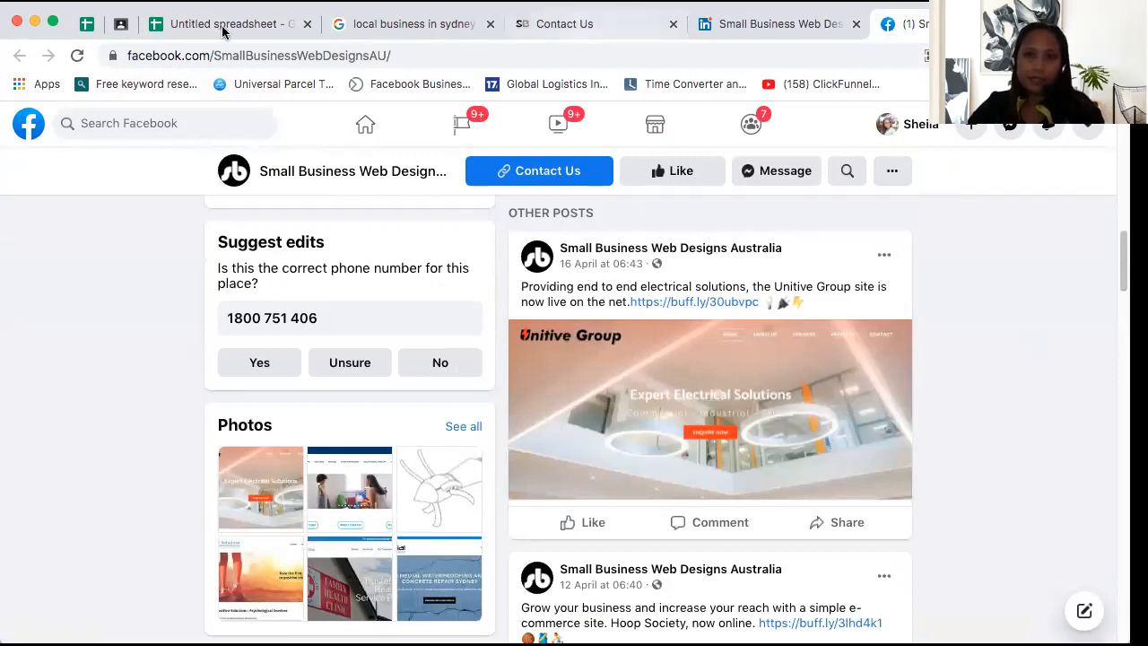
left_click(276, 24)
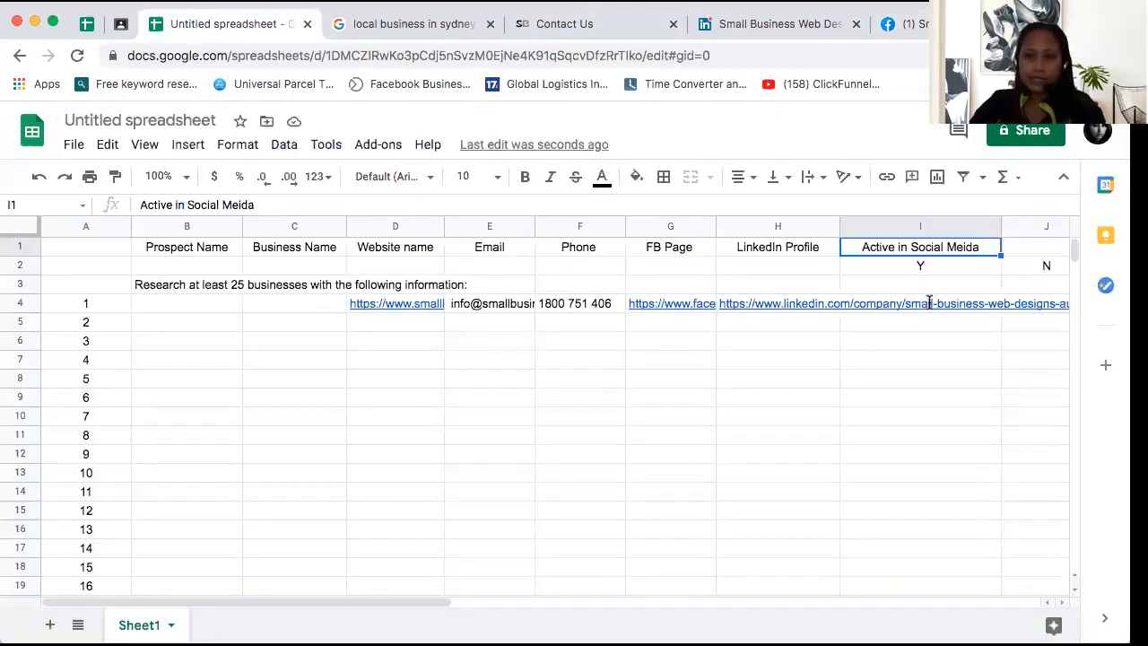
double_click(929, 303)
type("Y")
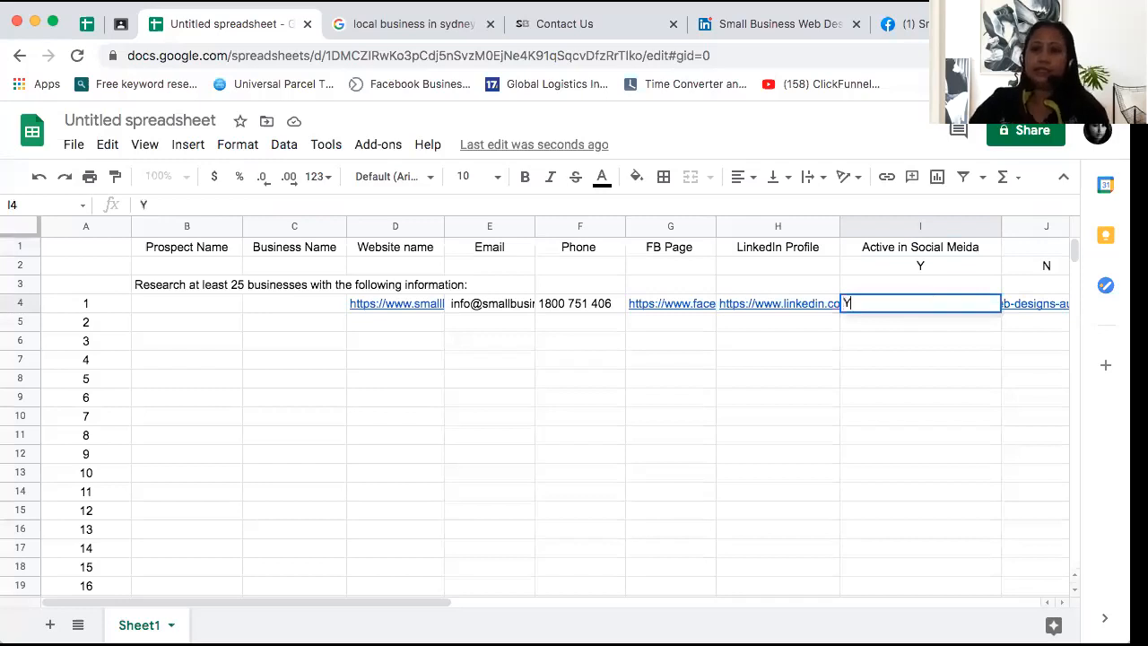
key("Return")
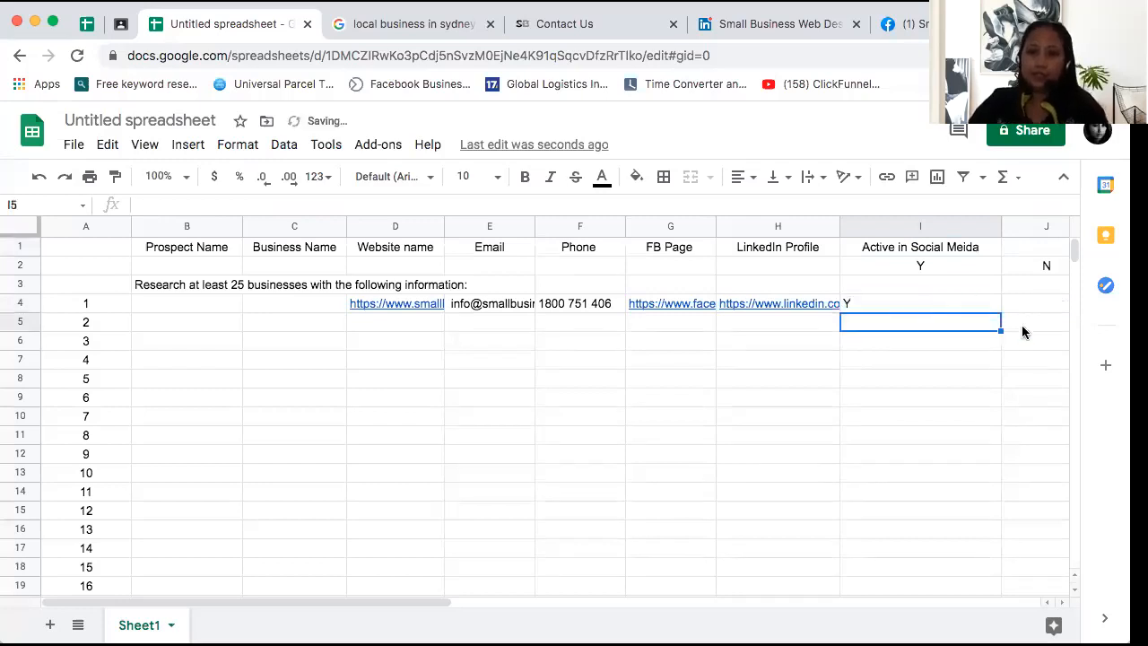
Center-align the contents of the social media activity column I
left_click(920, 226)
left_click(744, 176)
left_click(764, 208)
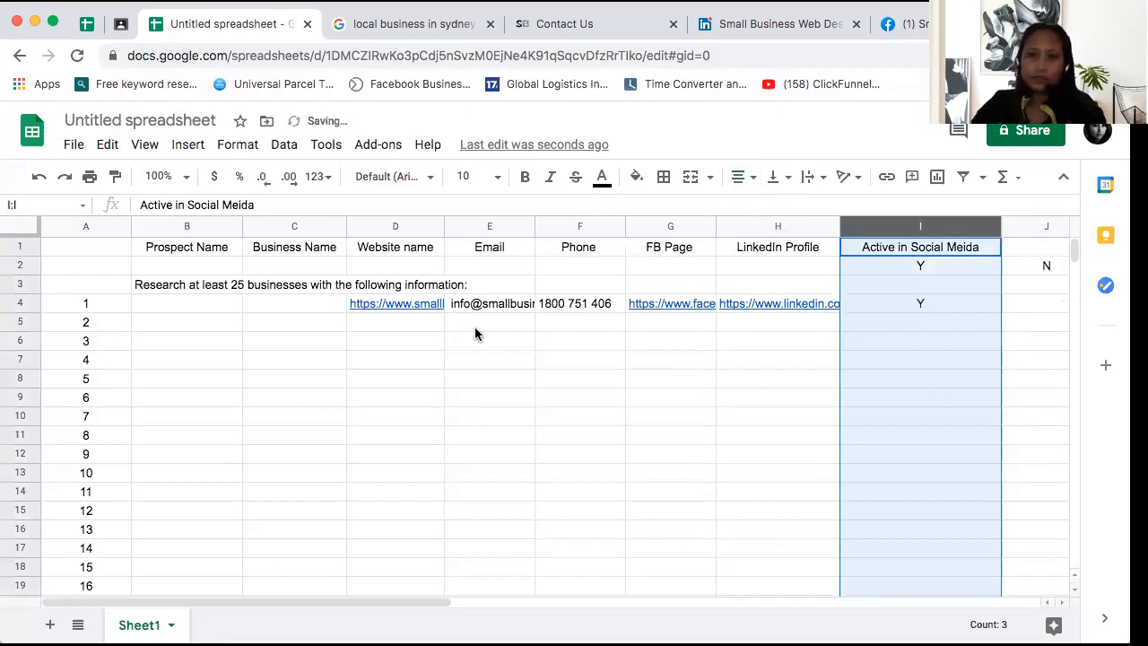
Copy the business name Small Business Web Designs Australia from its LinkedIn page into Business Name cell C4 of the tracker
left_click(296, 304)
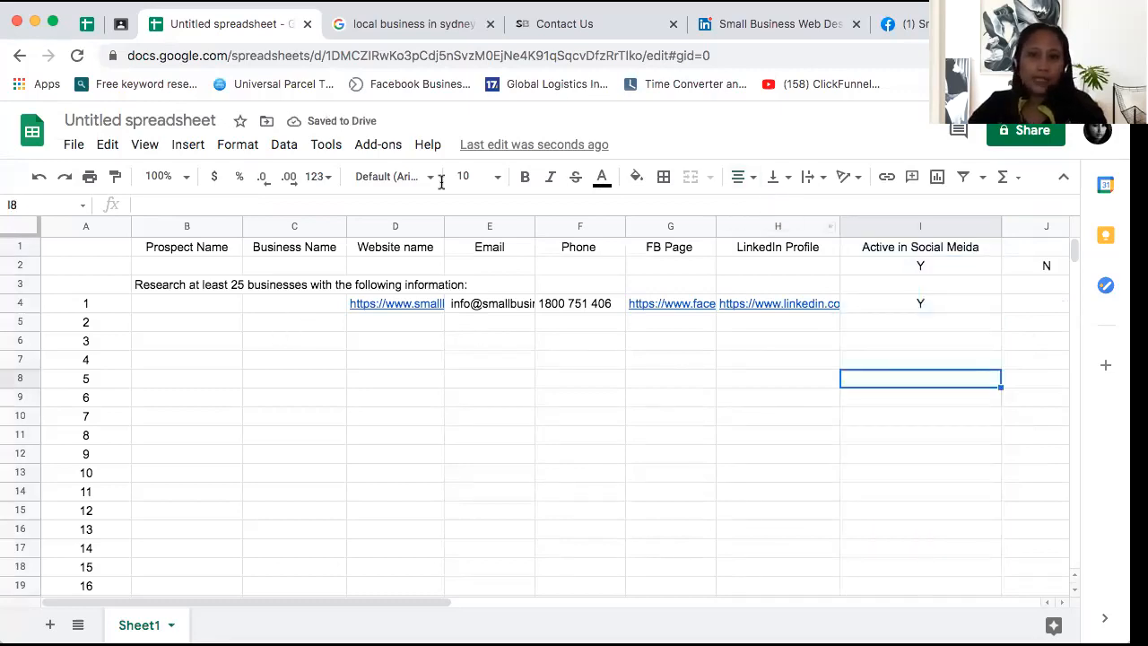
left_click(780, 27)
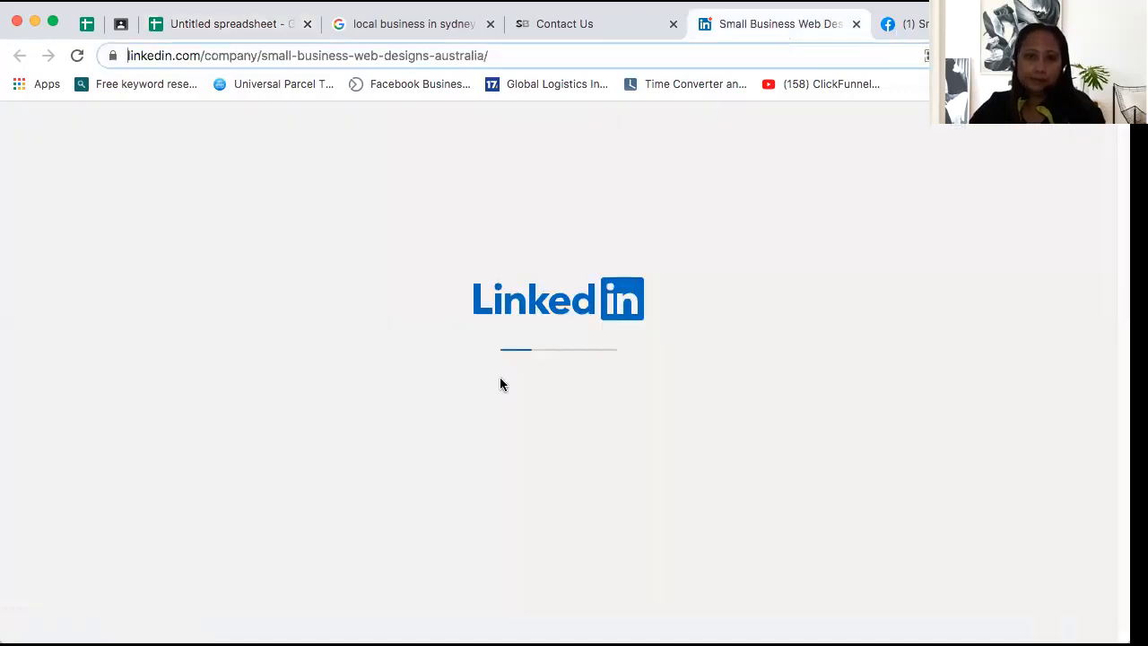
left_click_drag(253, 406, 75, 402)
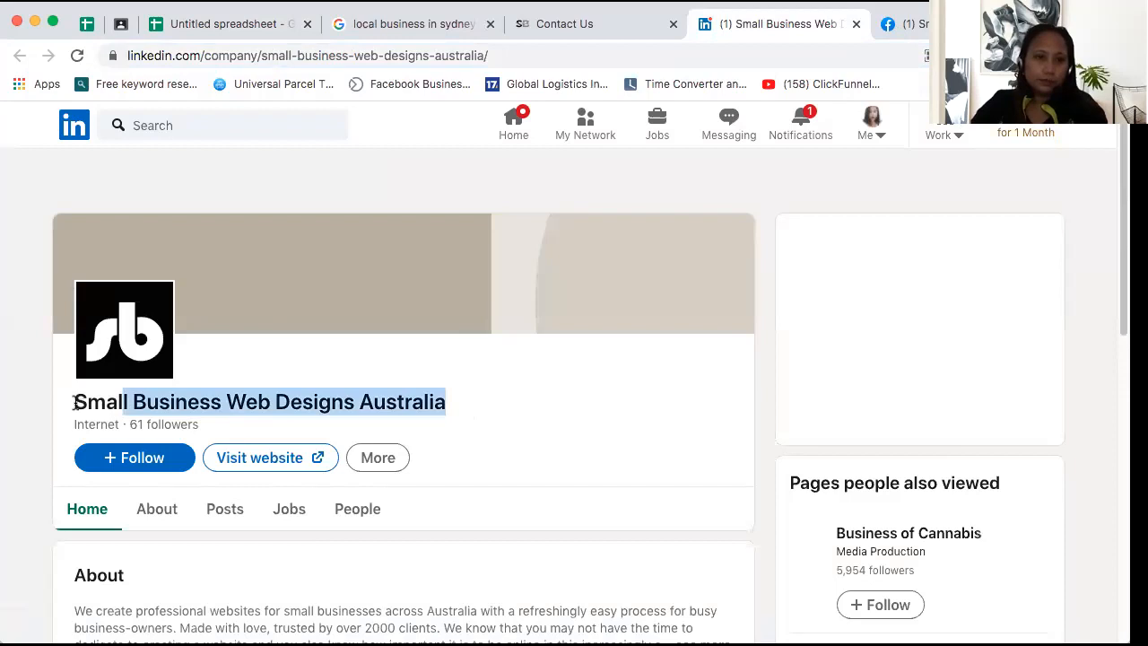
triple_click(504, 398)
key("super+c")
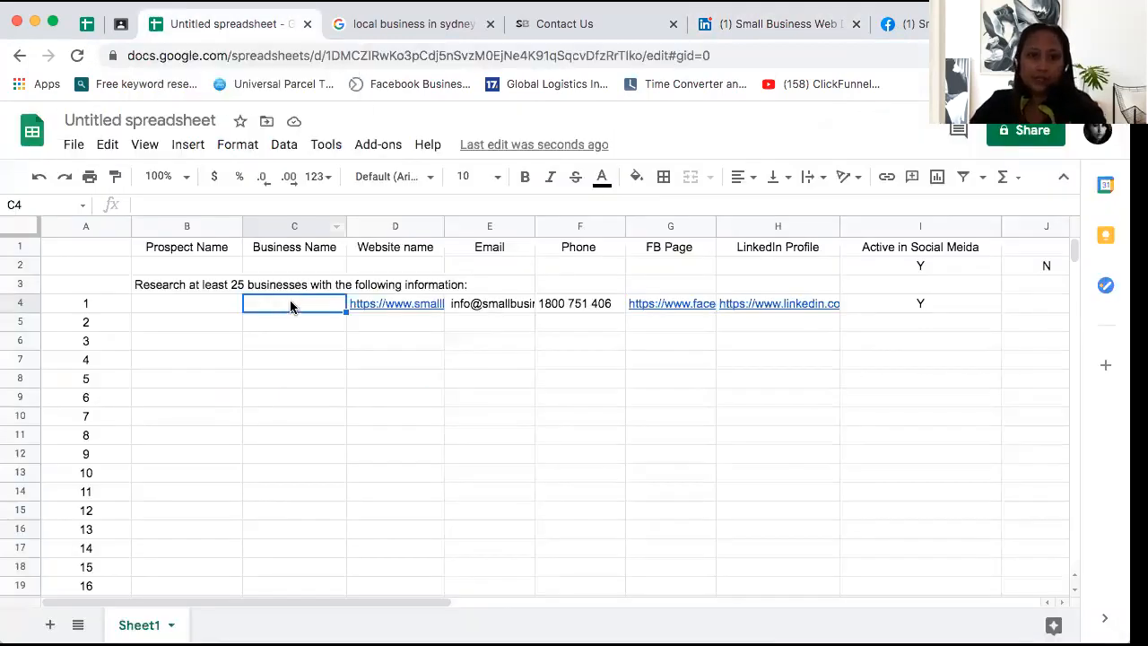
double_click(291, 303)
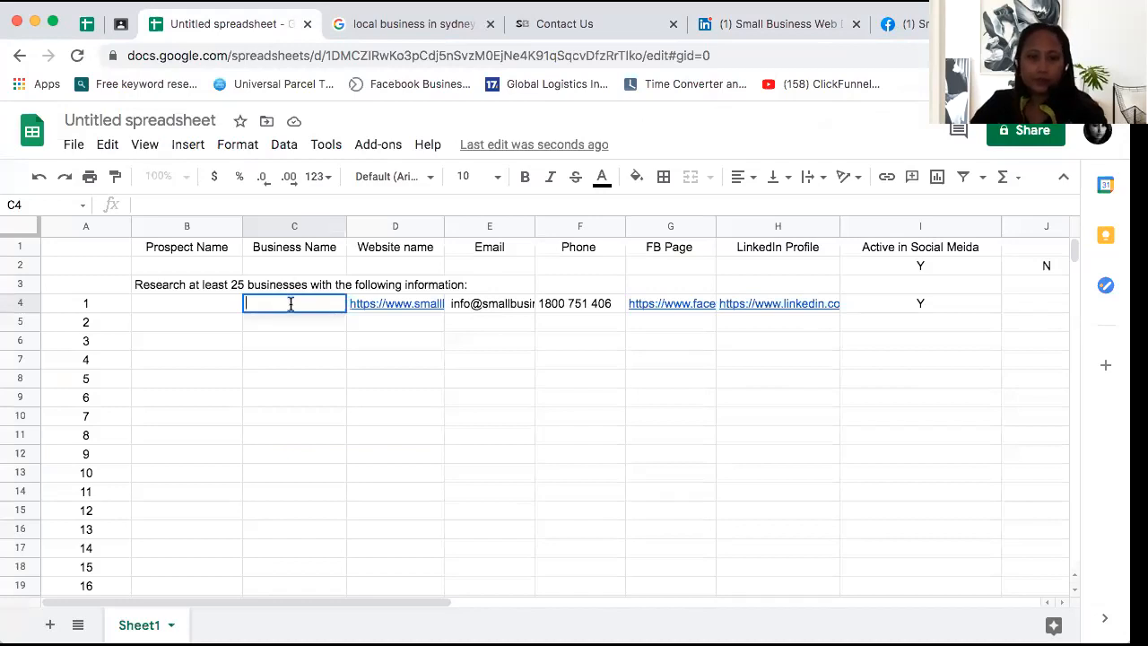
key("super+v")
Enter Local Businesses in Sydney in Prospect Name cell B4, then narrow column A and widen column B to fit the text
left_click(183, 305)
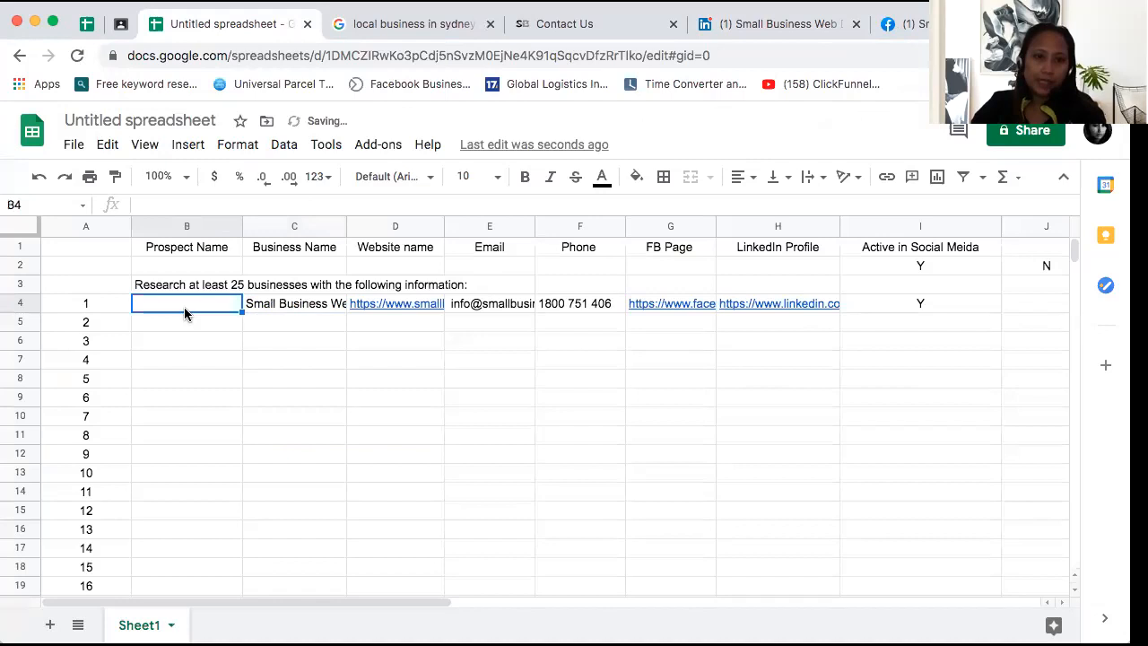
double_click(183, 306)
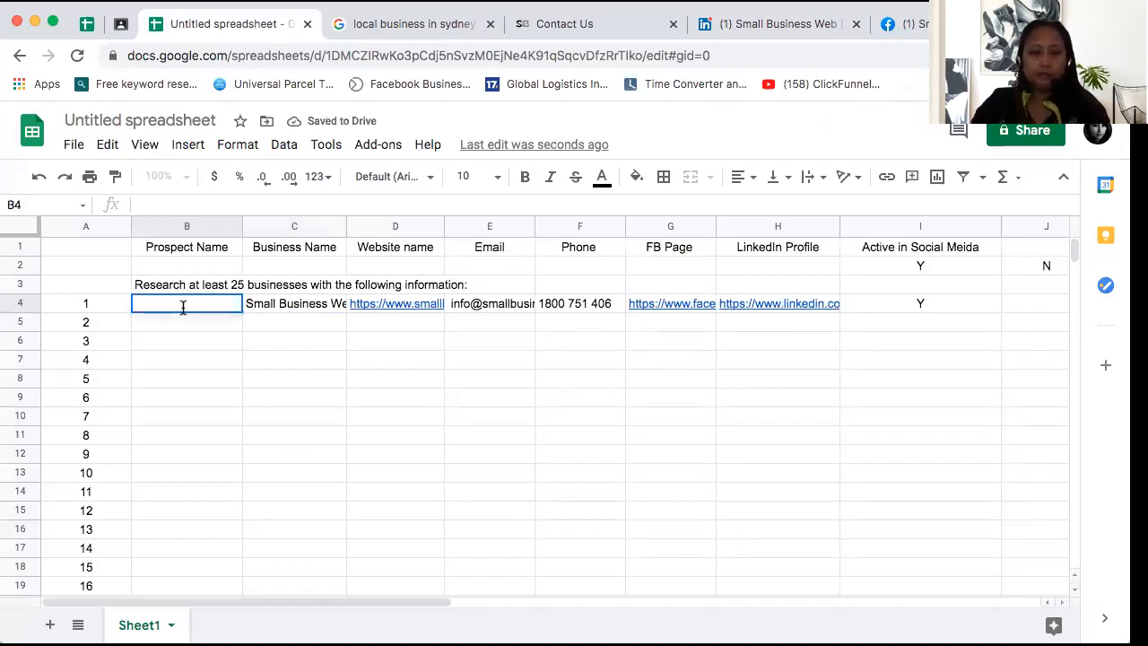
type("Local Business")
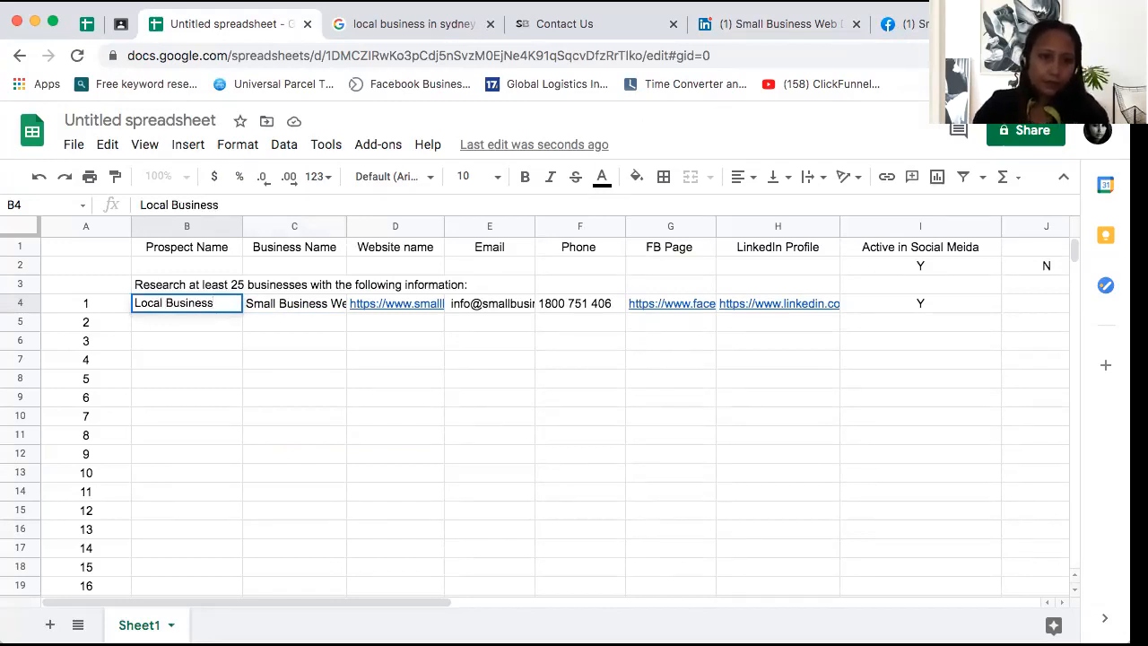
type("es")
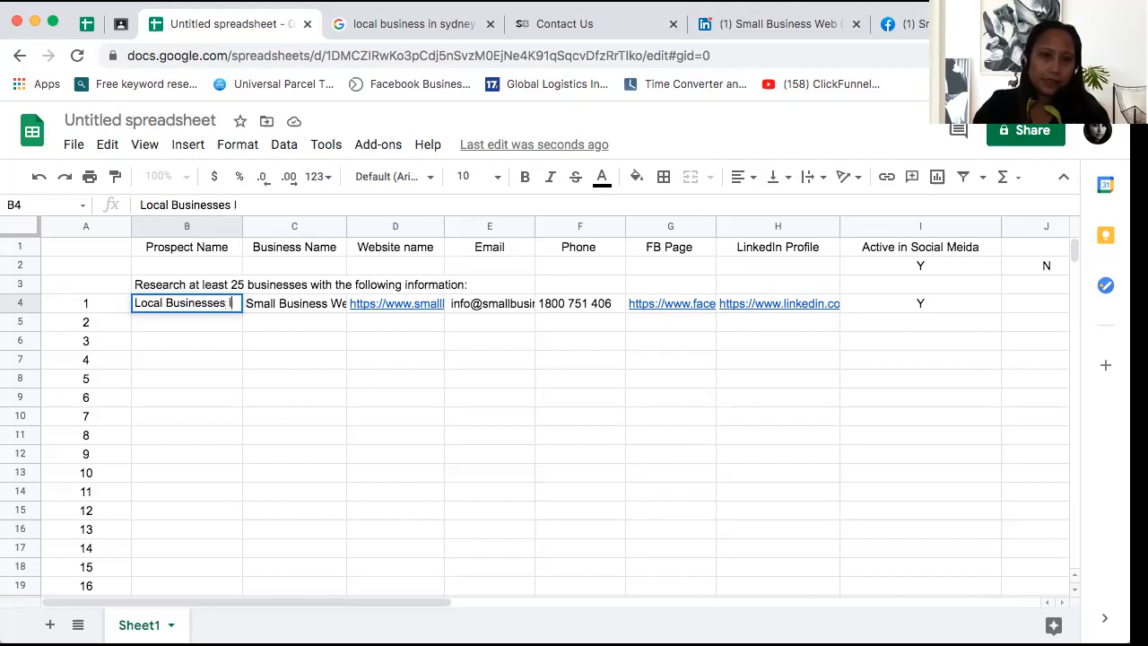
type(" in Sydney")
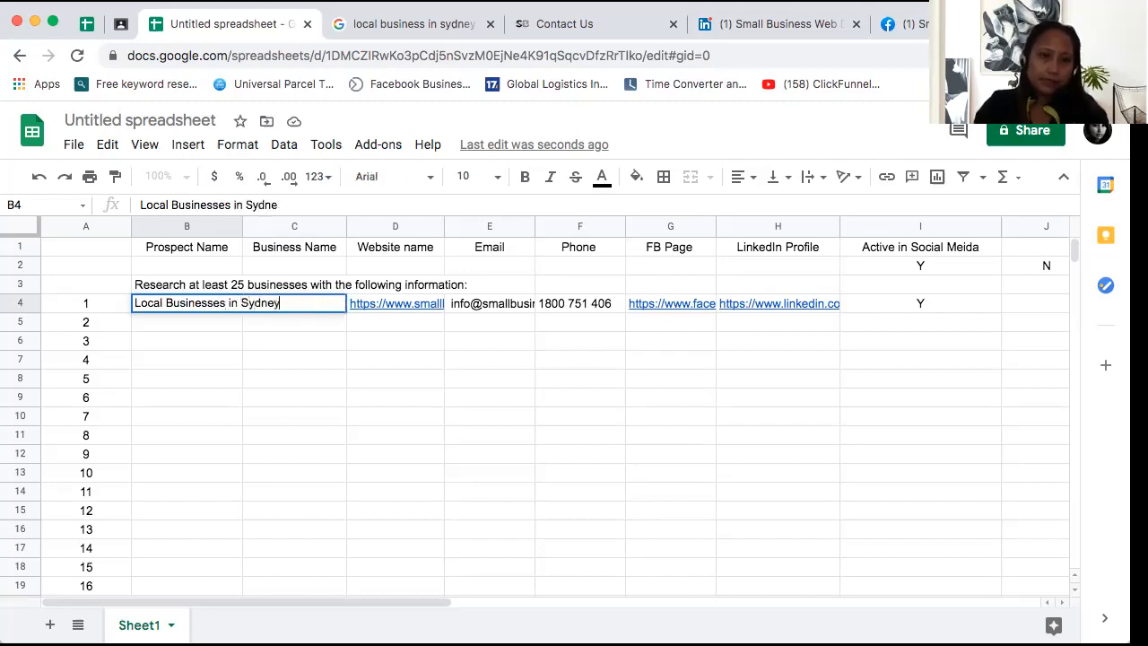
key("Return")
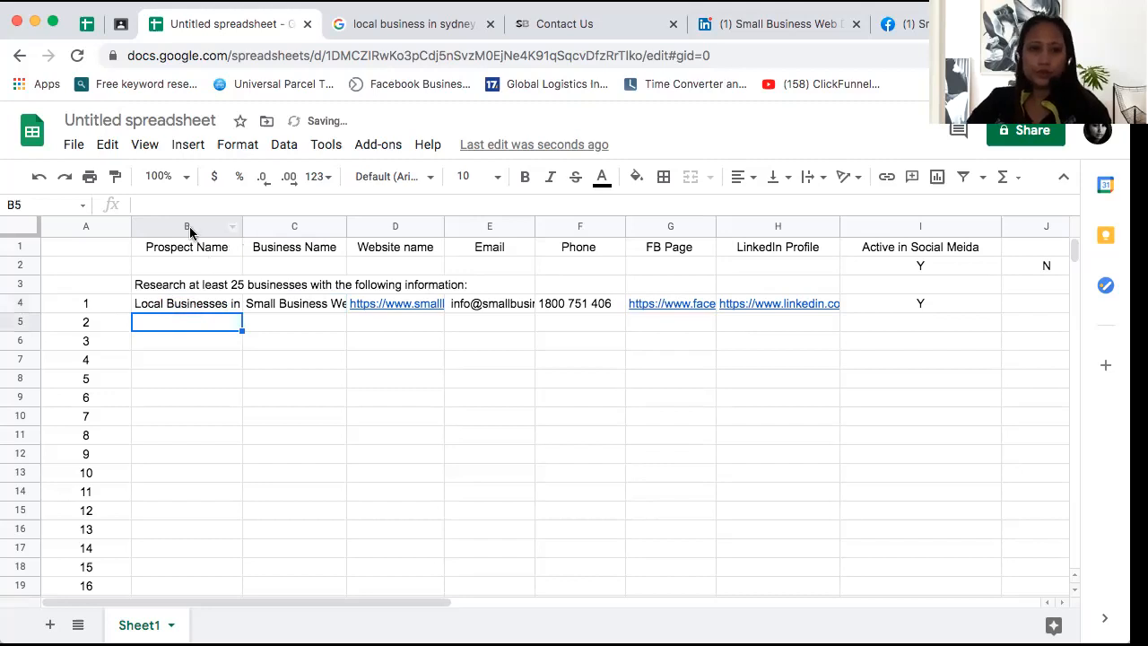
left_click_drag(130, 230, 90, 229)
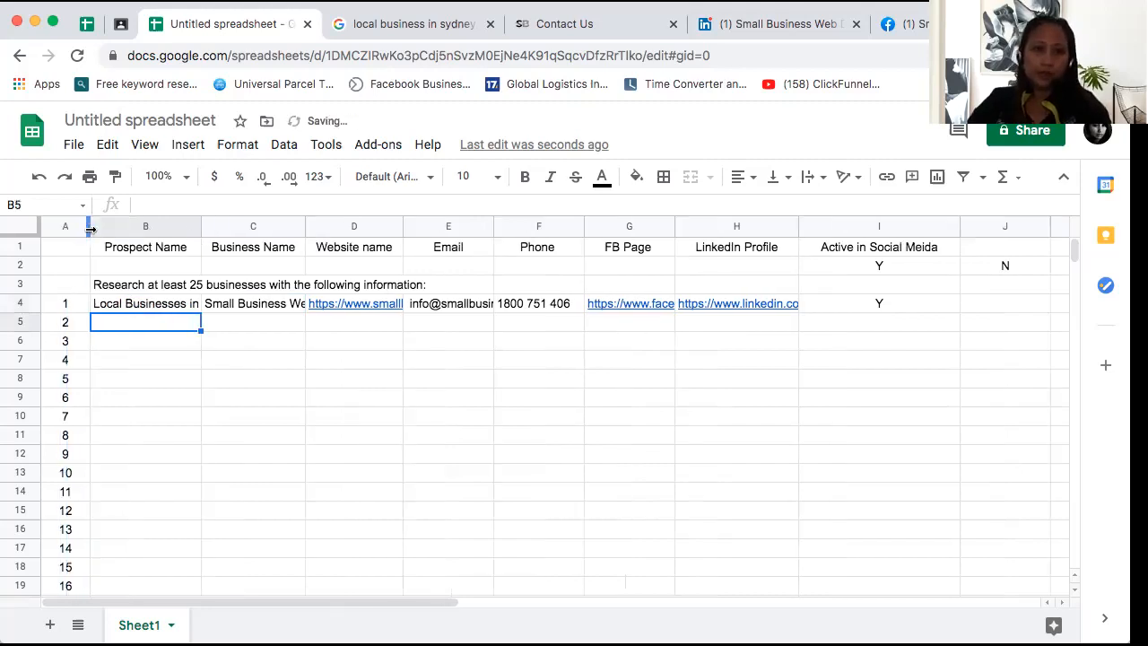
left_click_drag(204, 228, 307, 233)
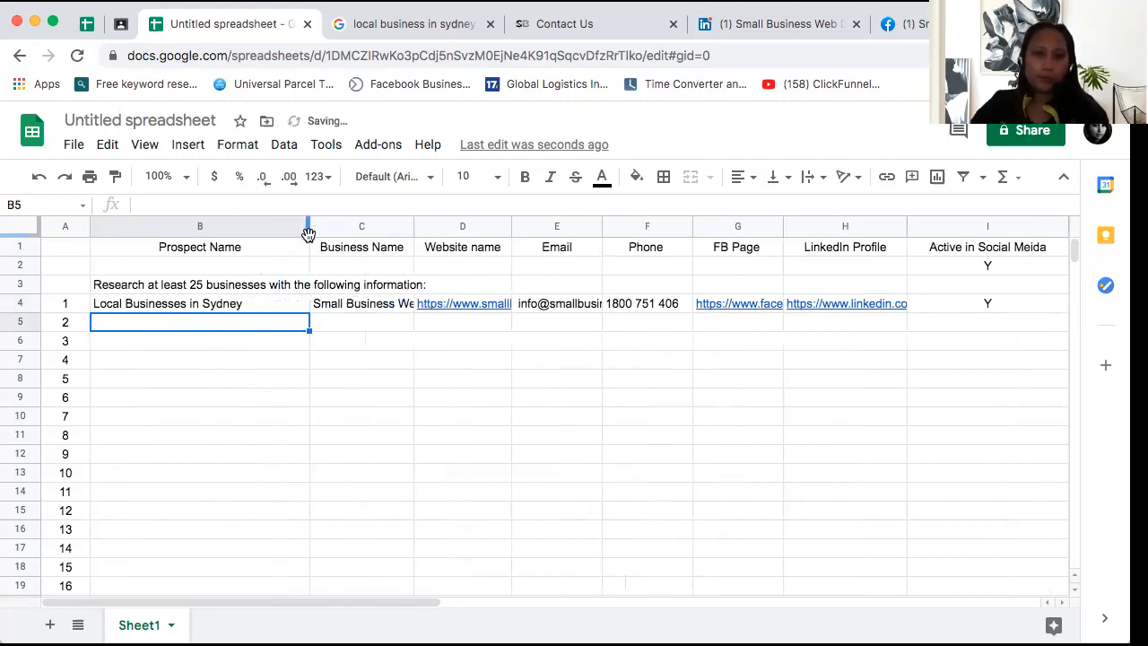
Delete the instruction about researching at least 25 businesses from cell B3
left_click(146, 285)
key("Delete")
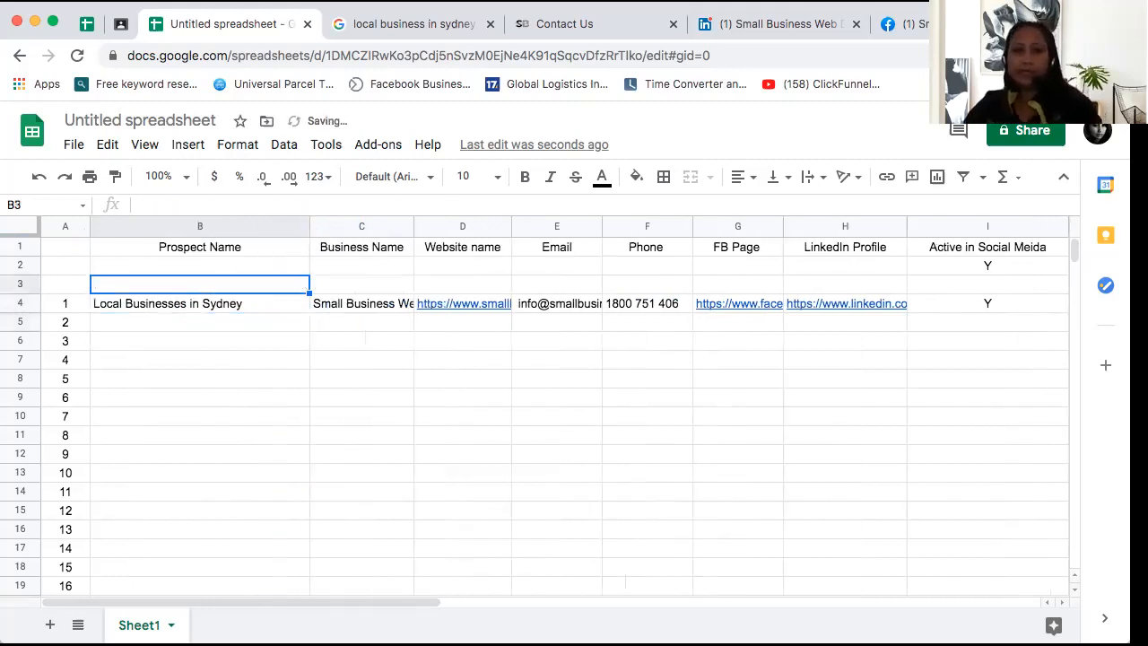
left_click(474, 330)
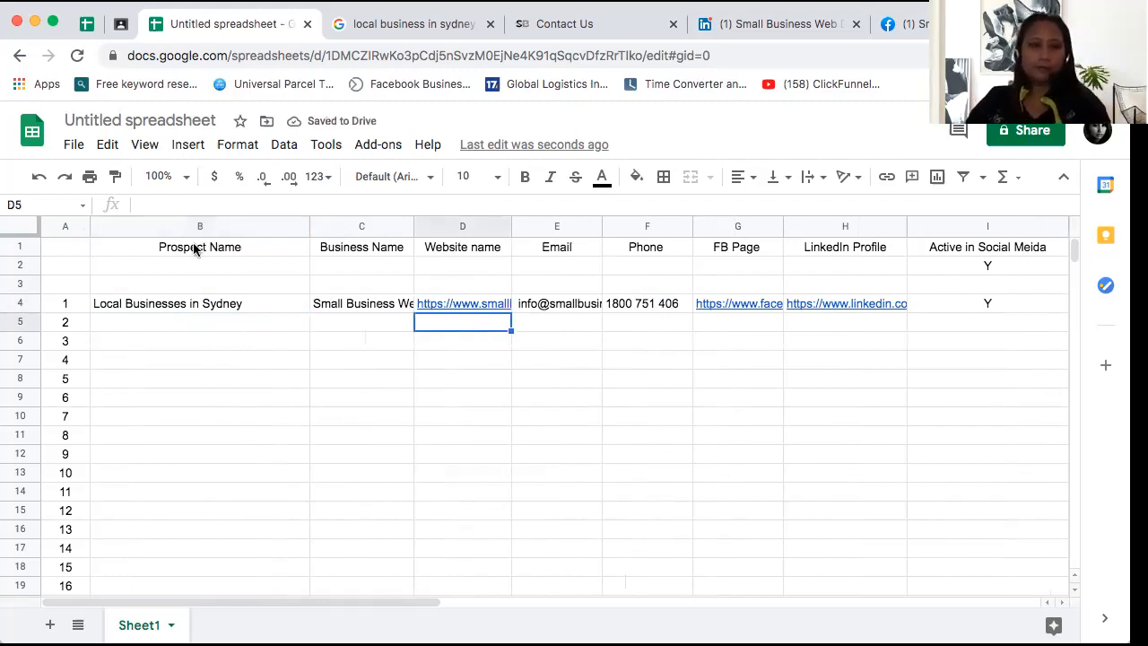
Rename the spreadsheet as Task 1 - Web Research
left_click(104, 122)
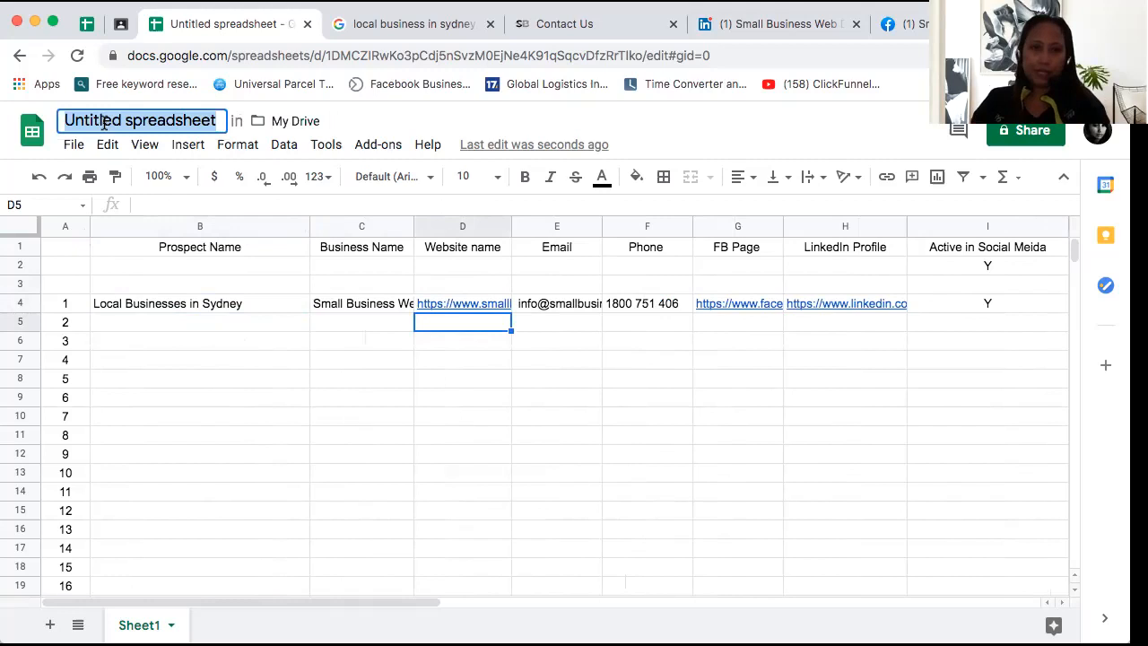
key("BackSpace")
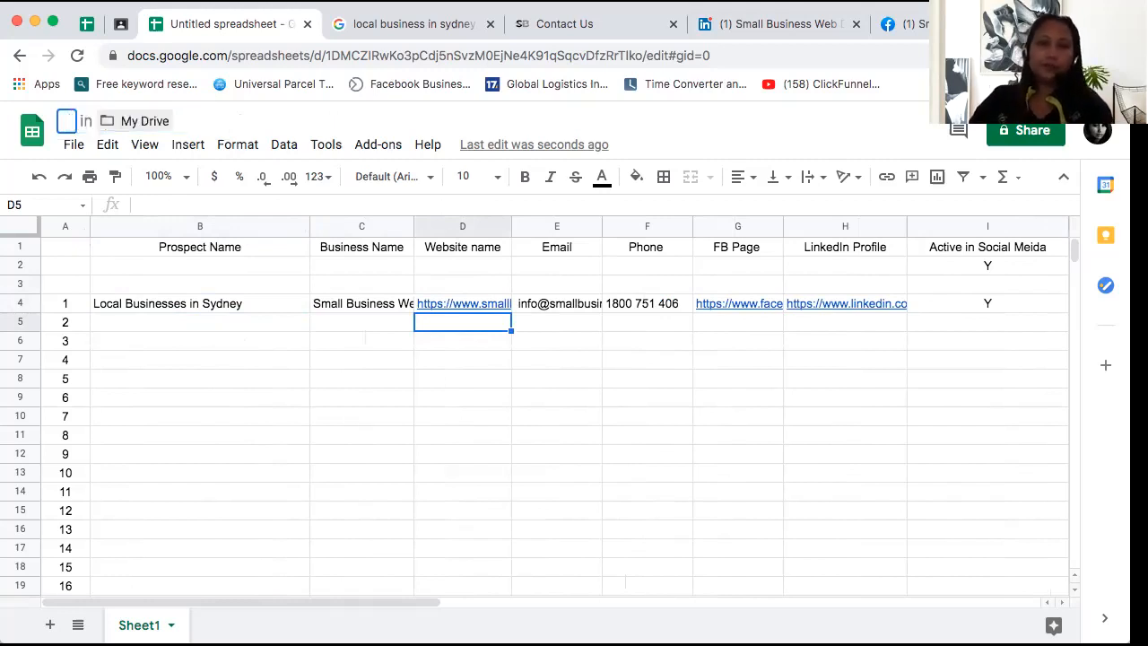
type("Task 1")
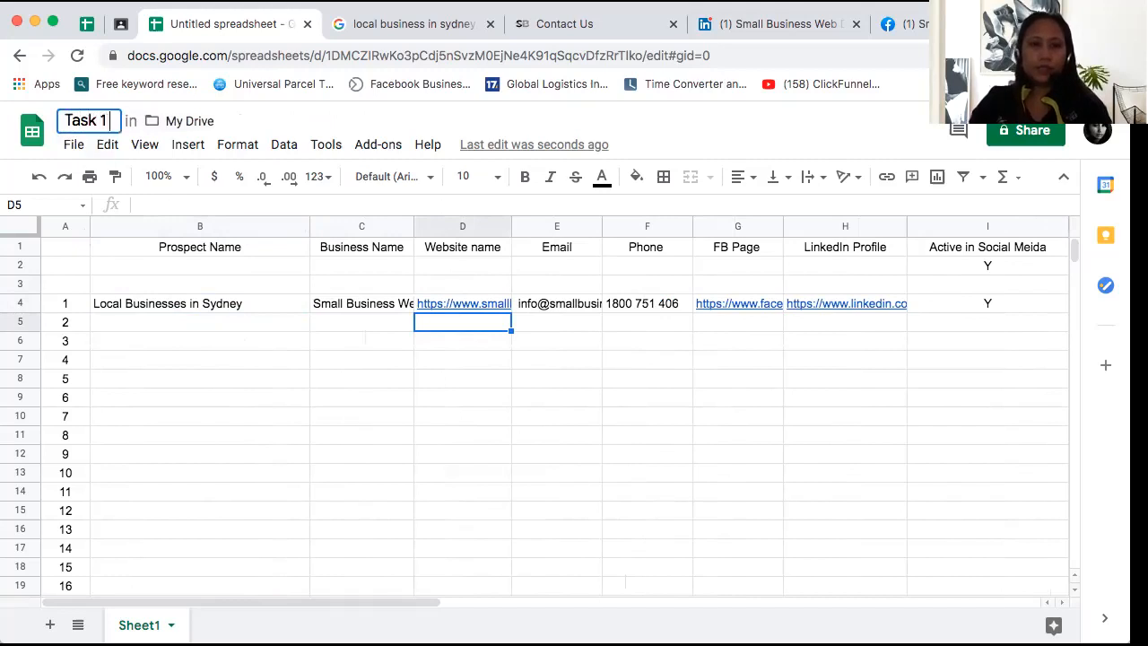
type(" - Web ")
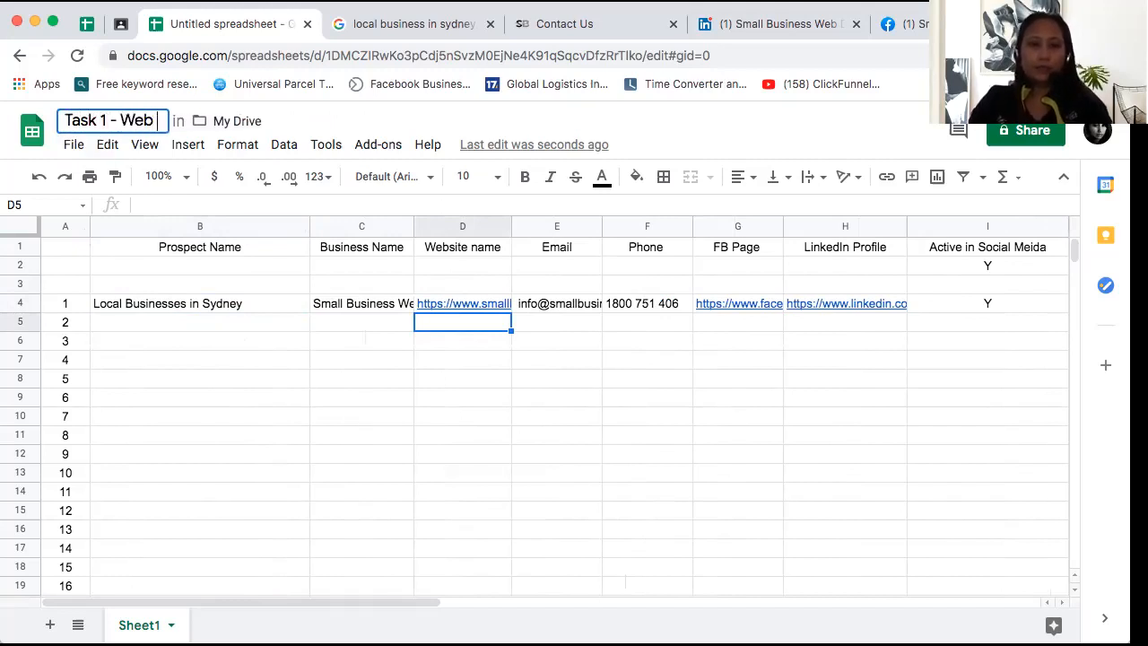
type("Research - Video")
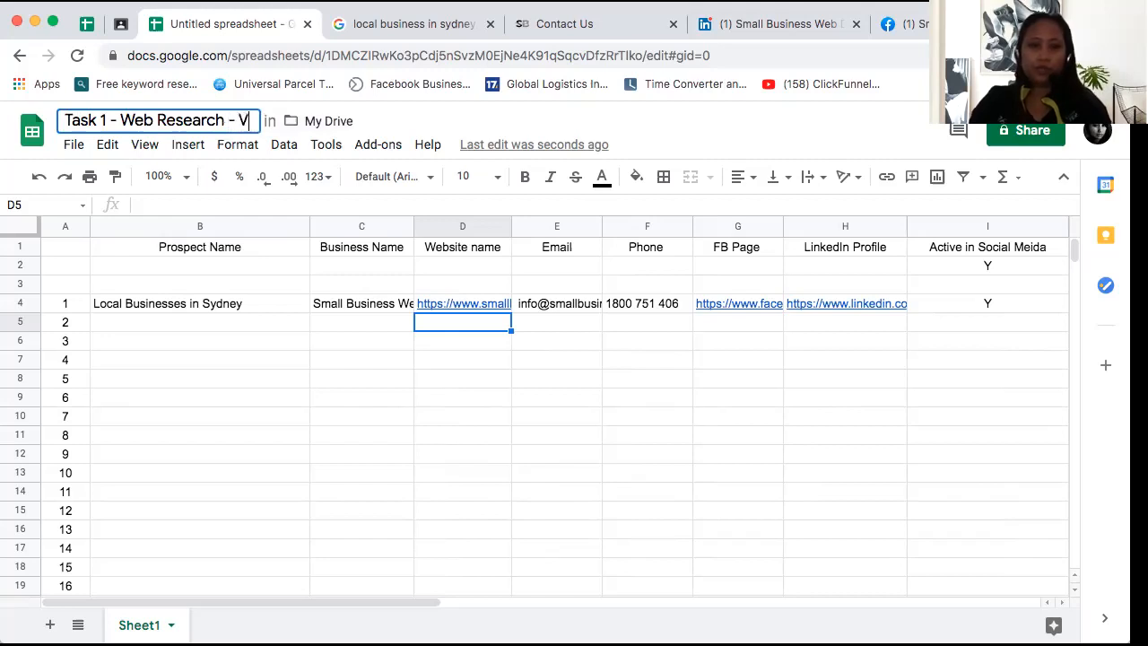
key("BackSpace")
key("BackSpace")
key("BackSpace")
key("BackSpace")
key("BackSpace")
key("BackSpace")
key("BackSpace")
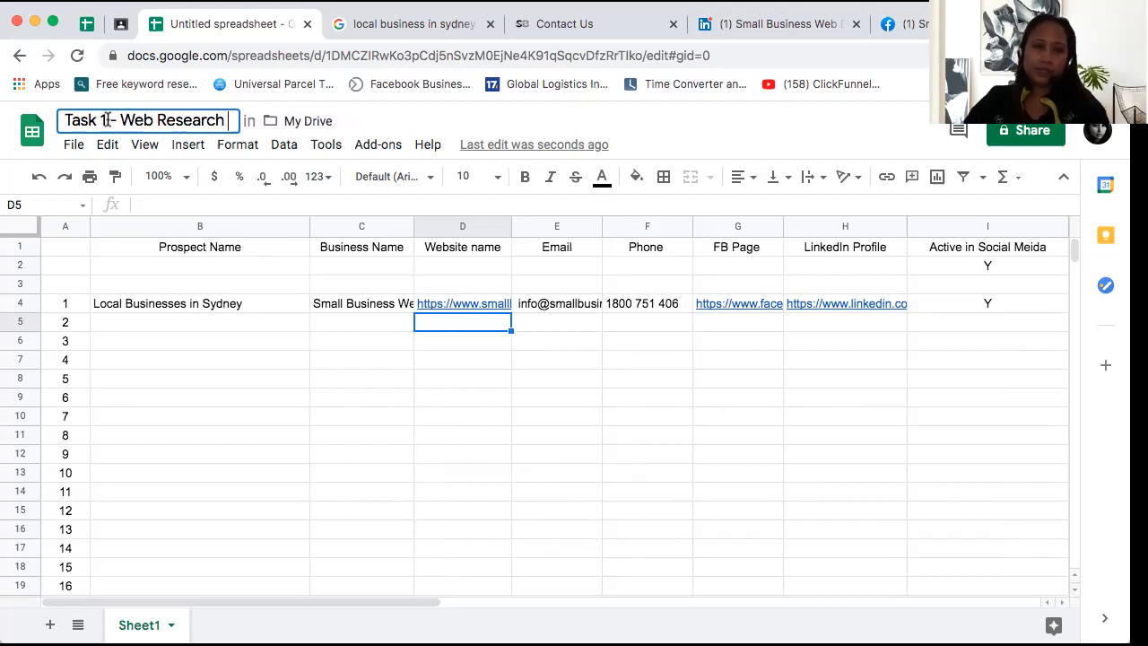
left_click(471, 117)
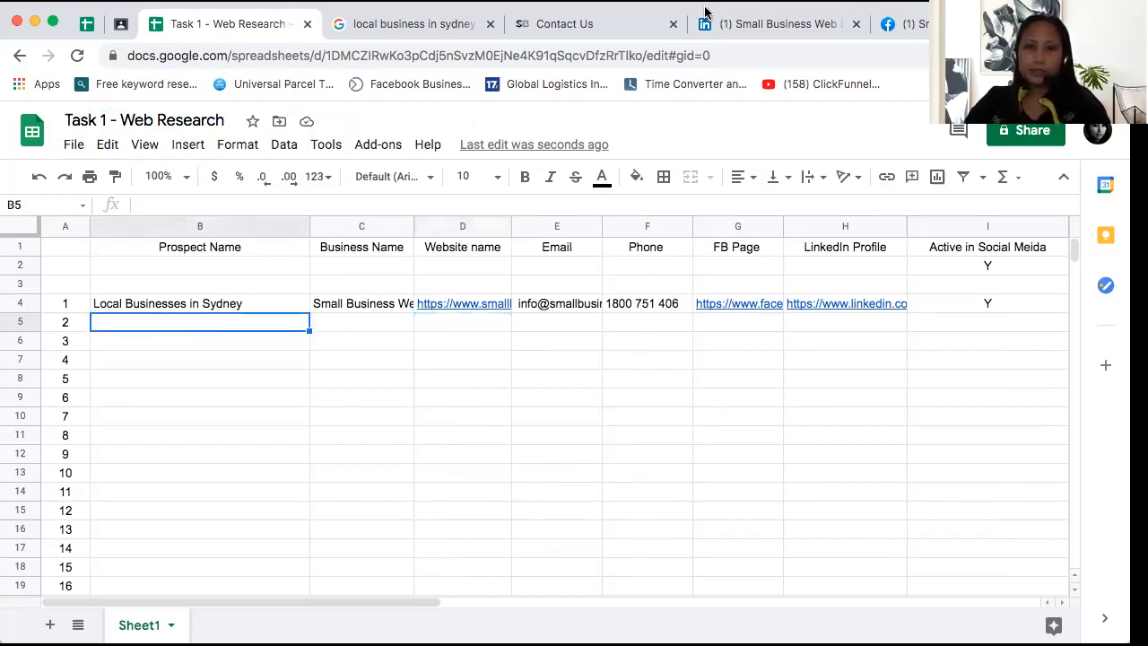
Return to the Google results for Sydney businesses near the Business Australia listing and close the Contact Us, LinkedIn and Facebook tabs
left_click(783, 31)
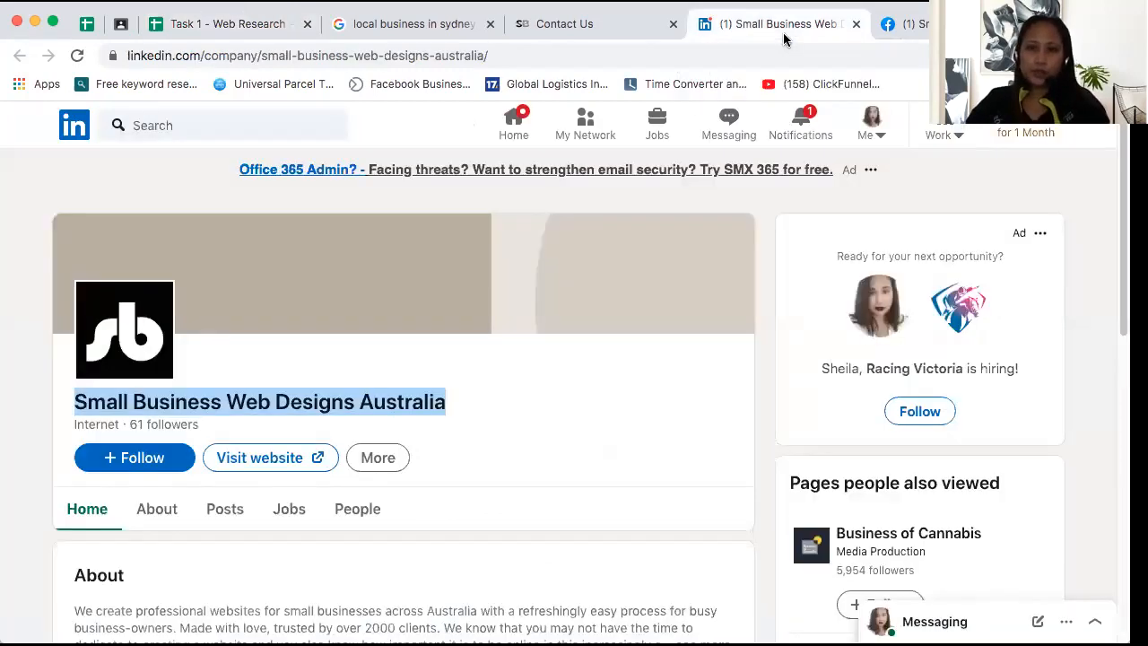
left_click(265, 36)
left_click(378, 34)
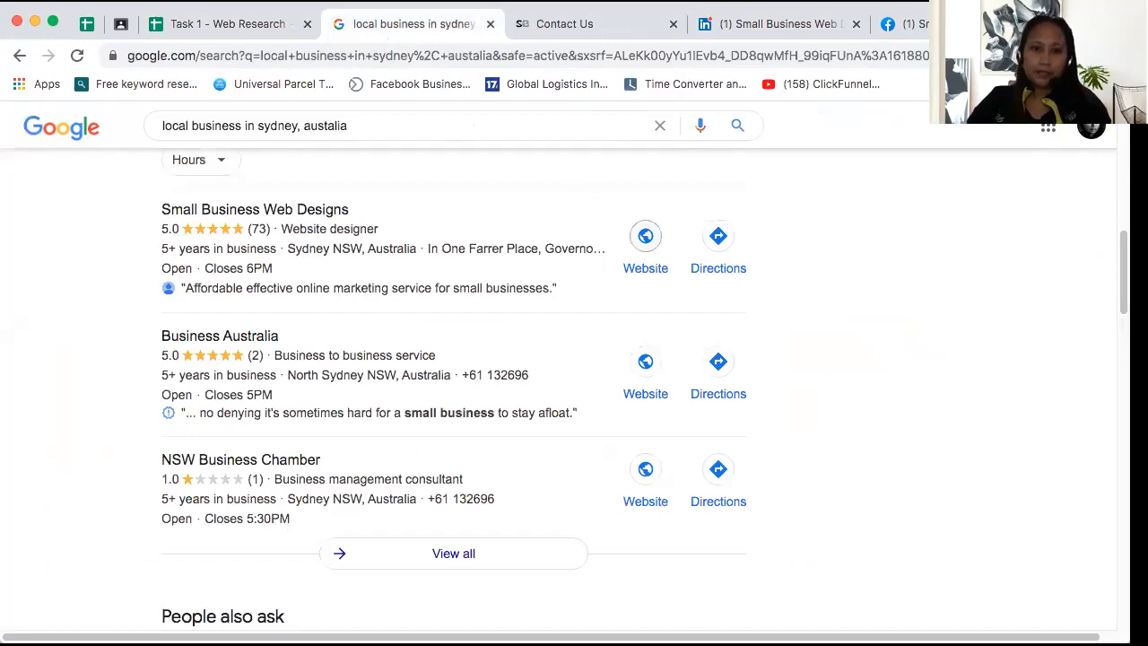
scroll(646, 269, "down", 1)
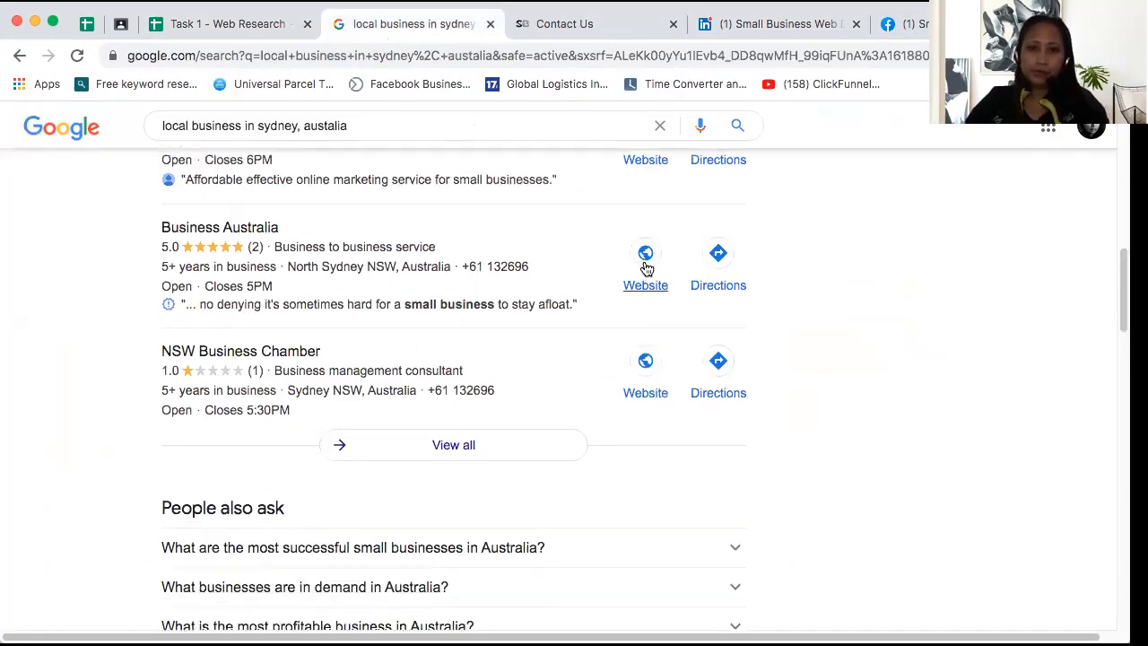
left_click(673, 25)
left_click(673, 25)
left_click(673, 25)
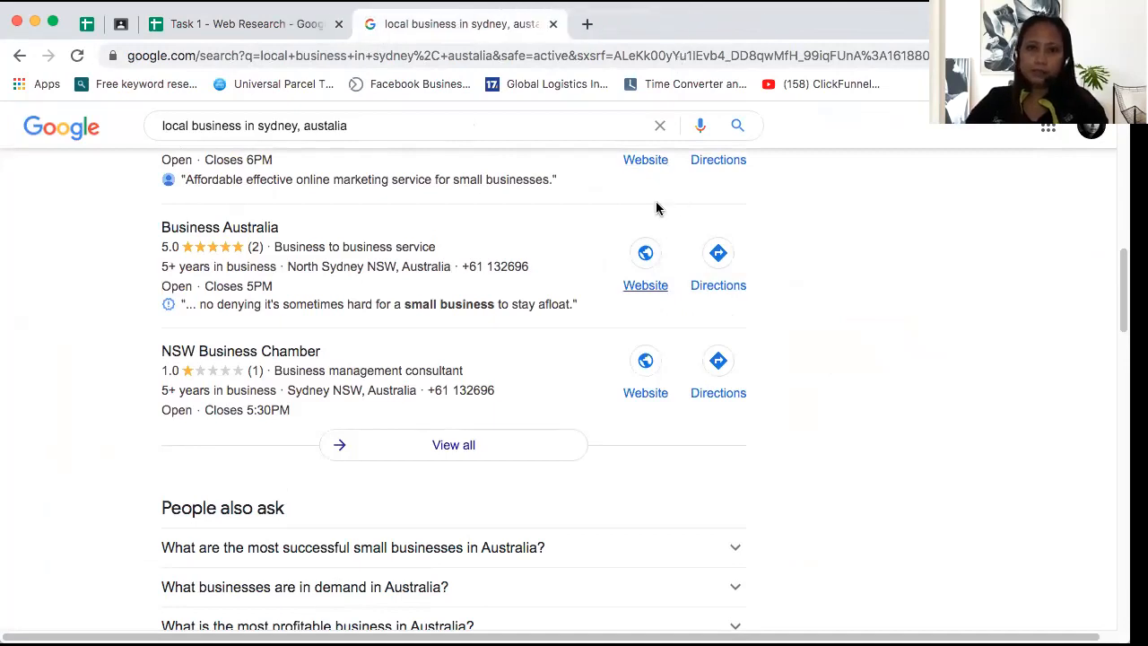
Open the Business Australia and NSW Business Chamber websites from the search results in new tabs
right_click(645, 263)
left_click(682, 264)
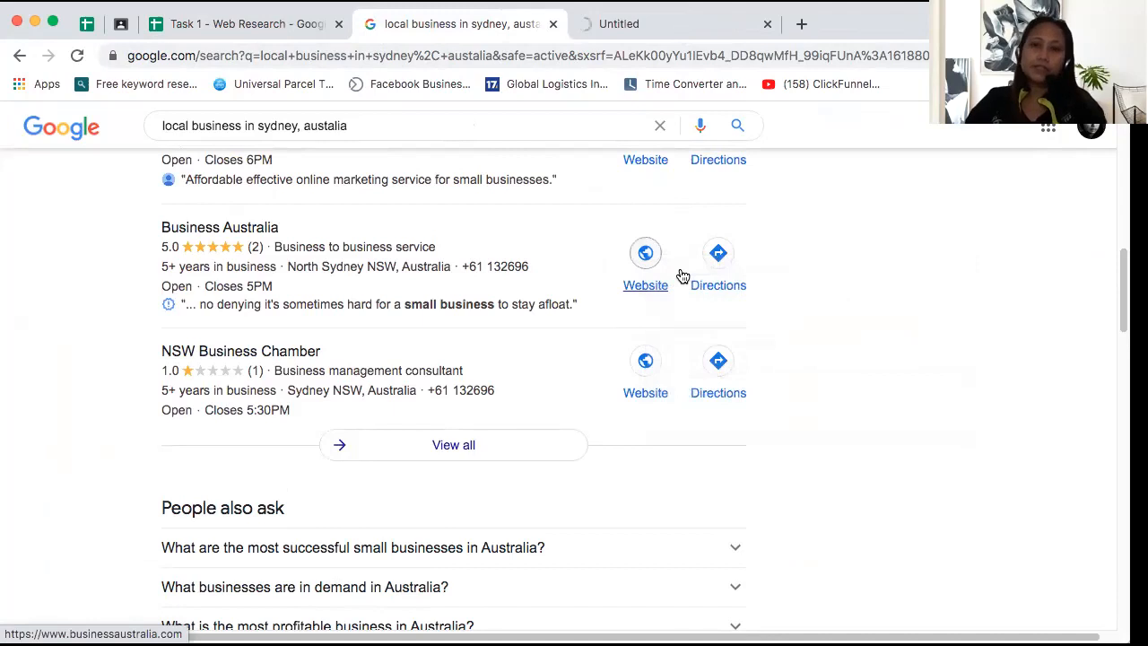
right_click(645, 360)
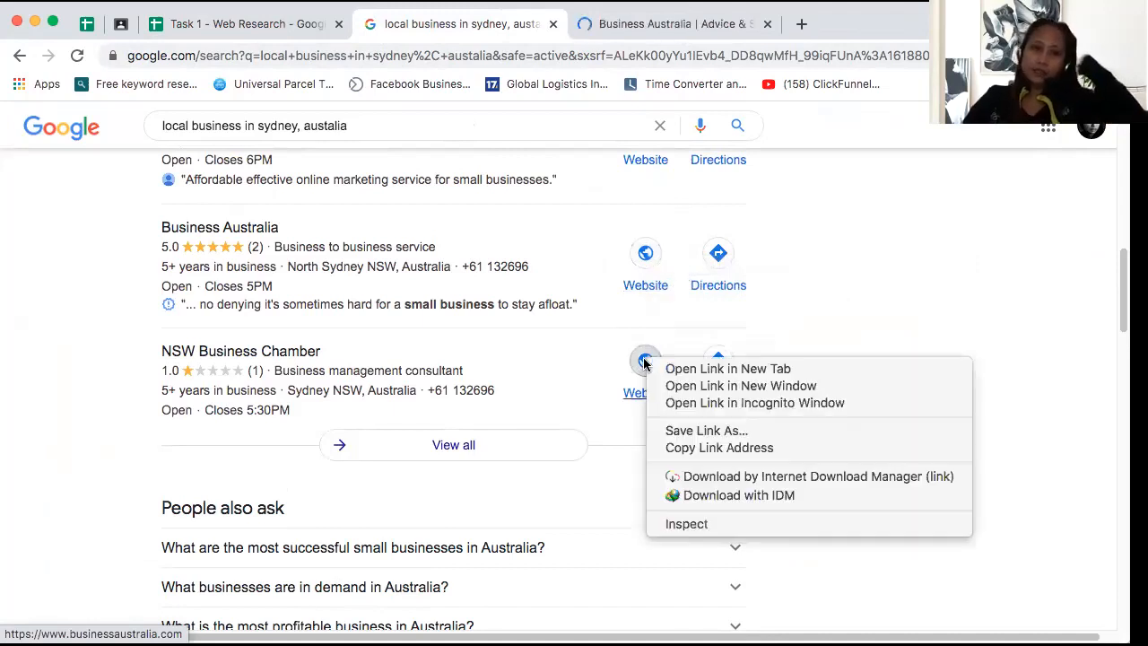
left_click(702, 370)
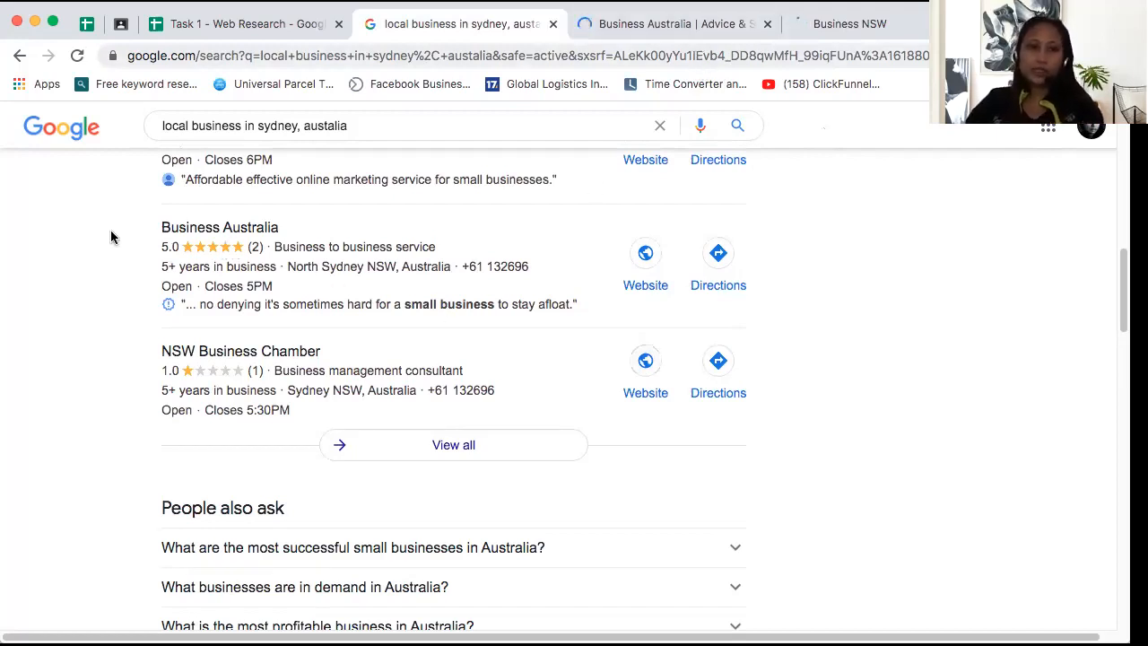
Copy the name Business Australia from its search listing into Prospect Name cell B5 of the Task 1 - Web Research sheet
double_click(216, 235)
left_click_drag(280, 235, 380, 285)
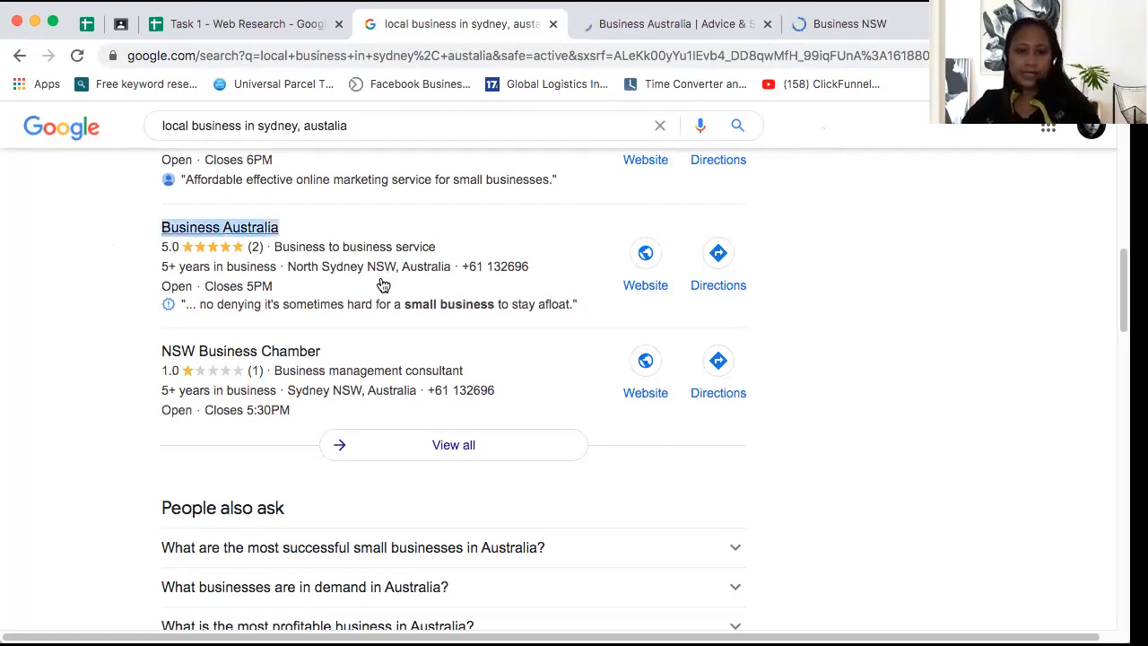
key("super+c")
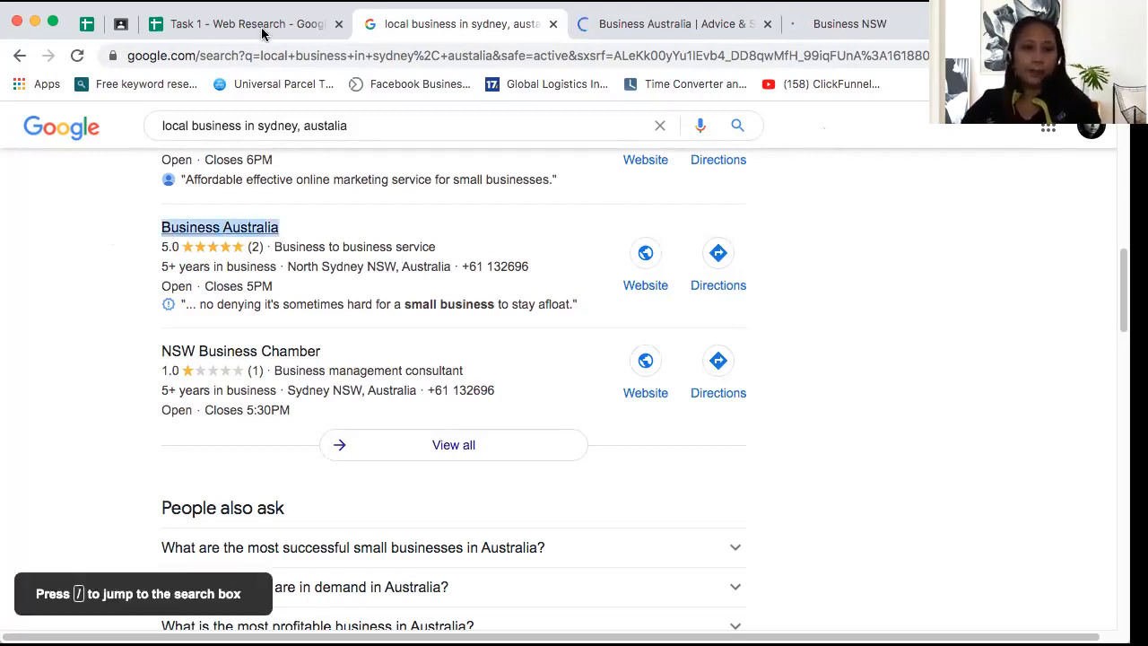
key("ctrl+shift+Tab")
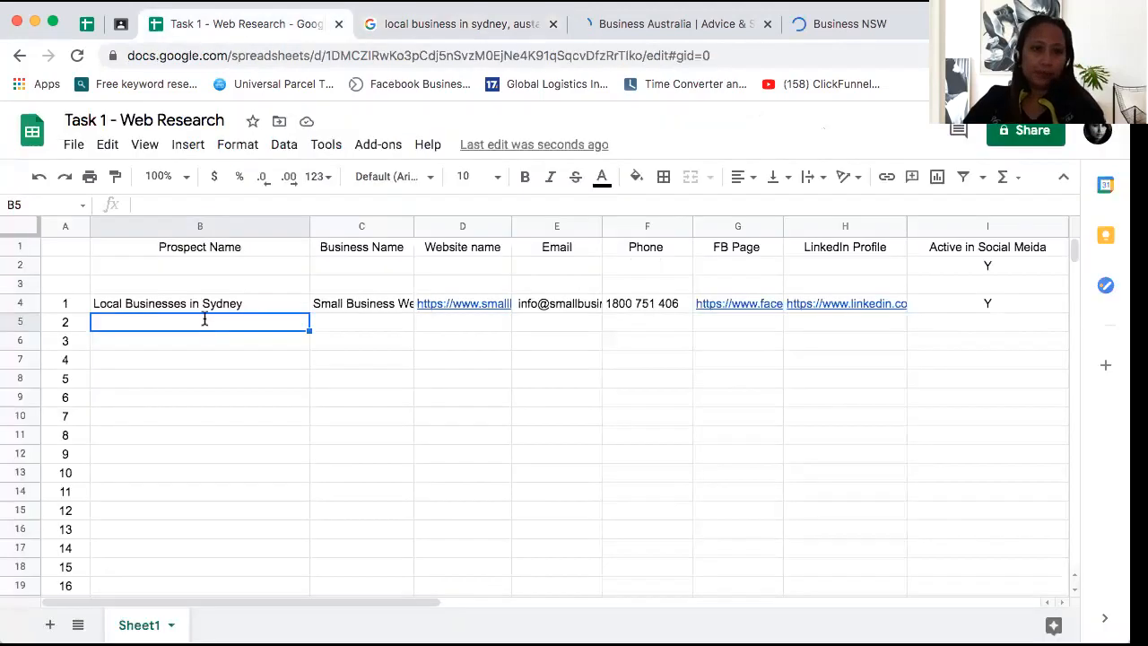
double_click(206, 319)
key("super+v")
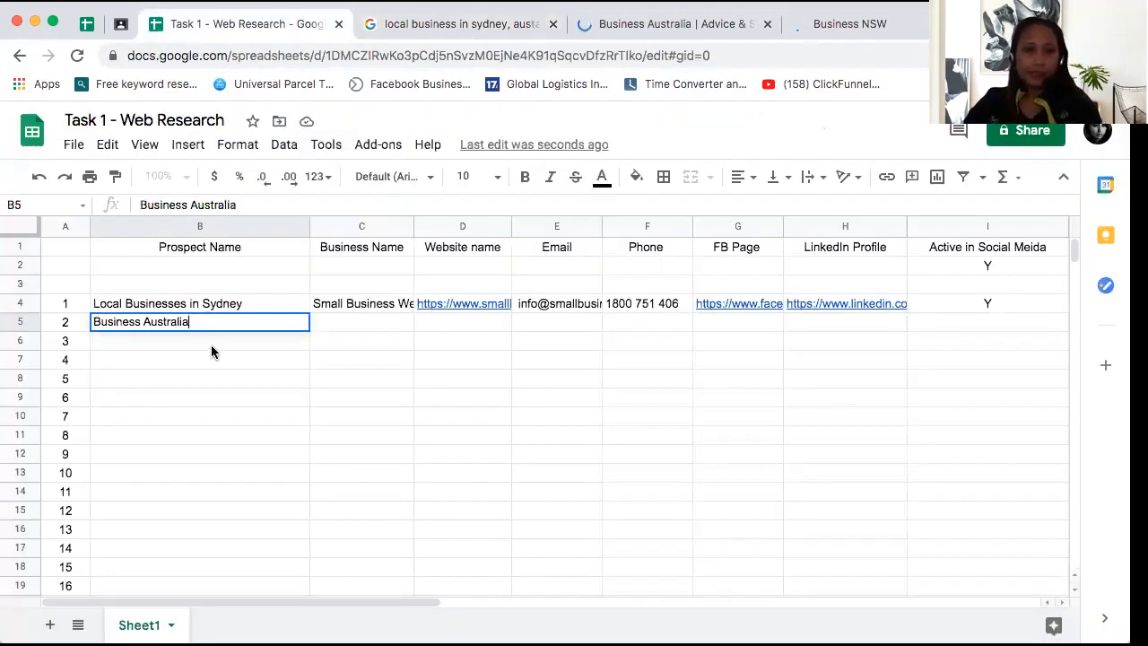
key("Return")
Copy the name NSW Business Chamber from the Google results into Prospect Name cell B6 of the tracker
left_click(451, 36)
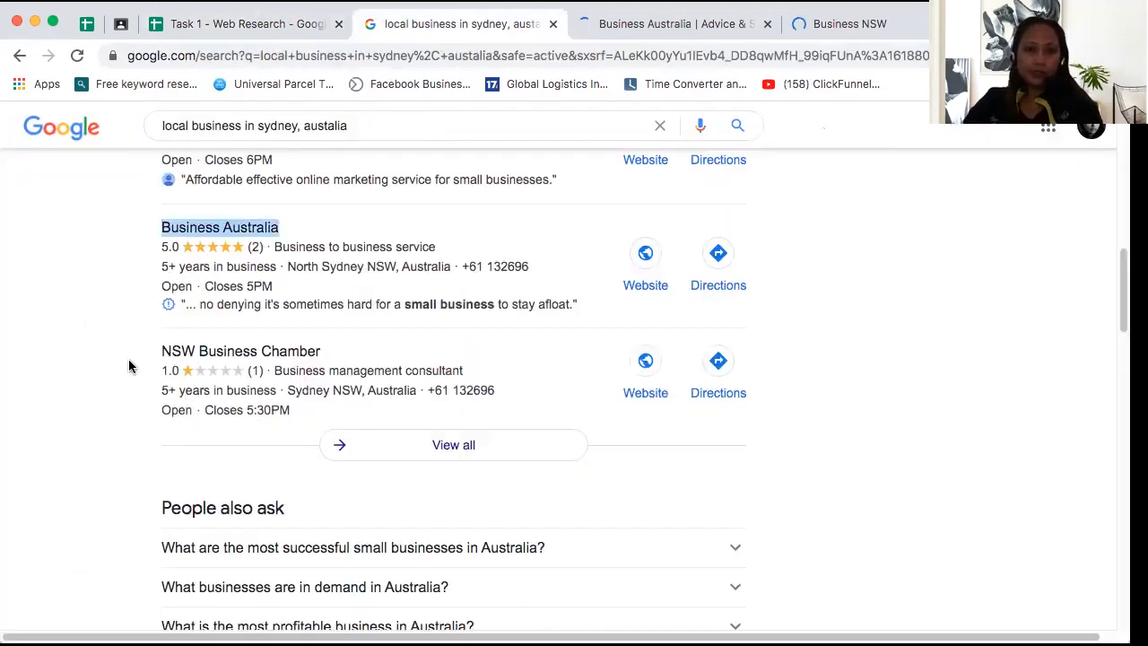
triple_click(336, 355)
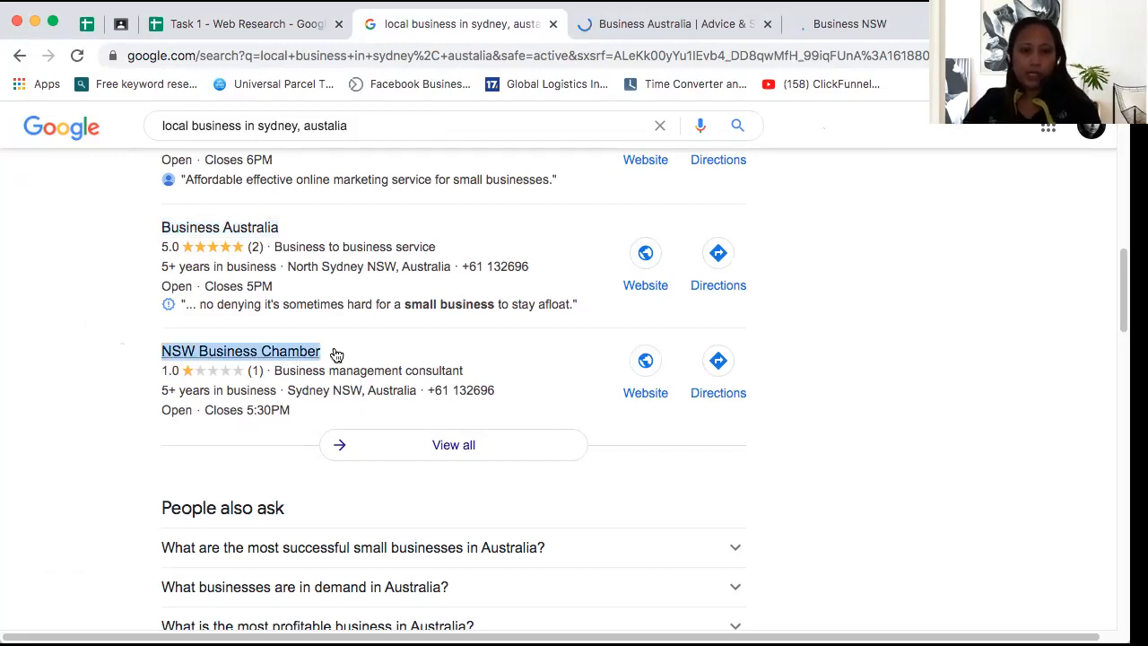
left_click(268, 29)
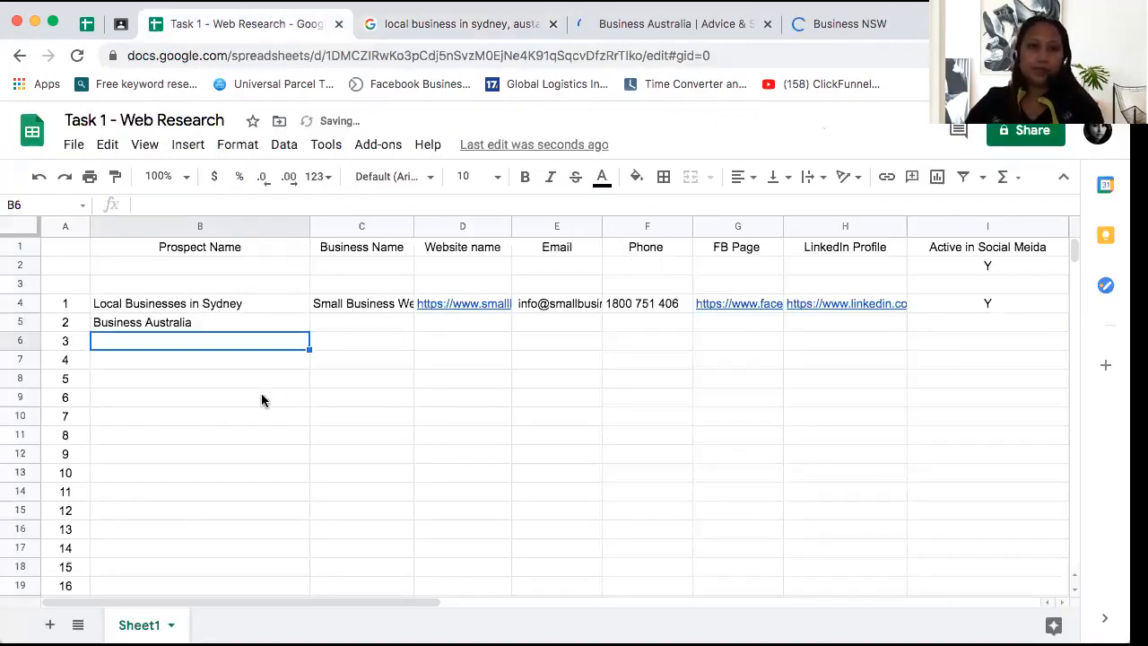
double_click(266, 342)
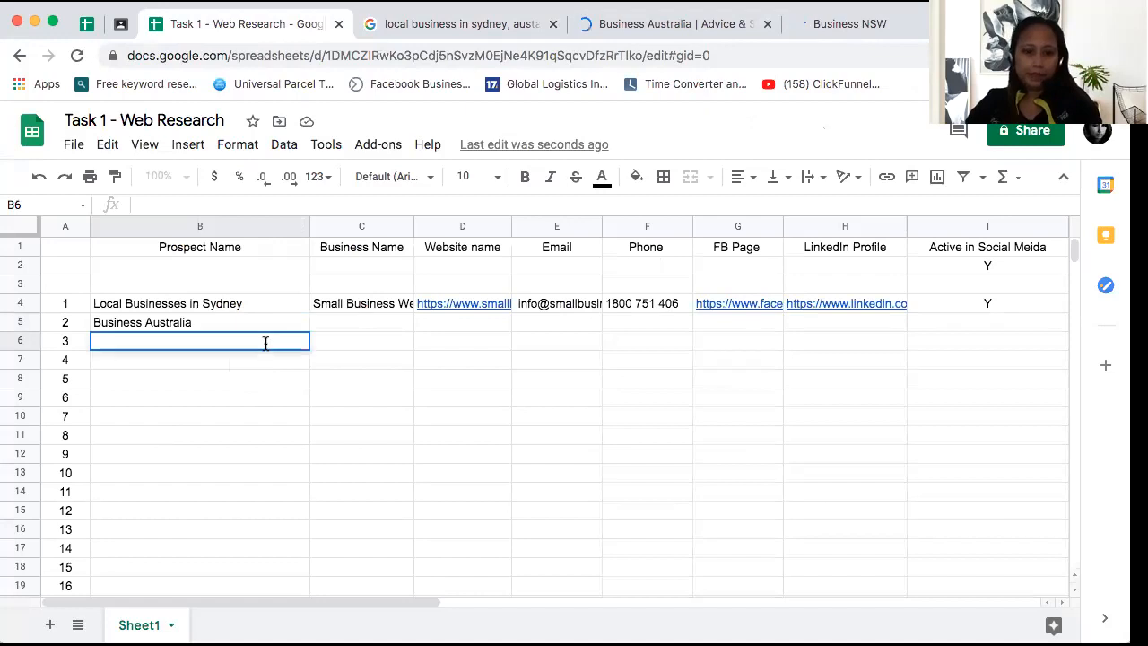
key("ctrl+v")
key("Return")
key("Return")
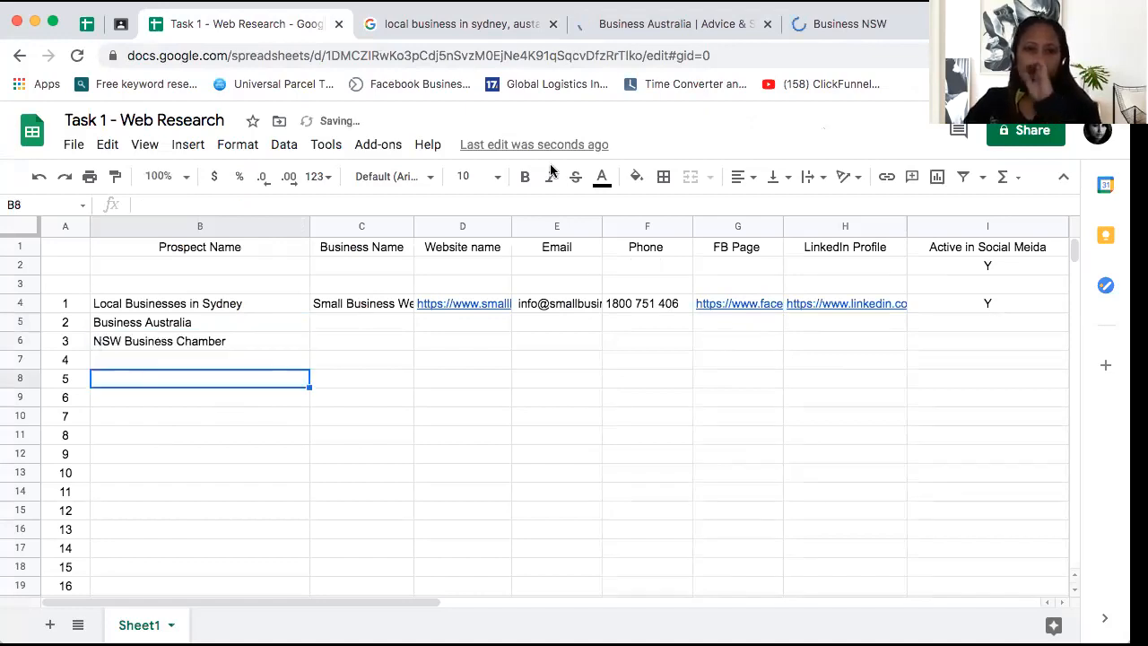
Open Business Australia's Facebook and LinkedIn pages in new tabs from the footer of its website
left_click(665, 29)
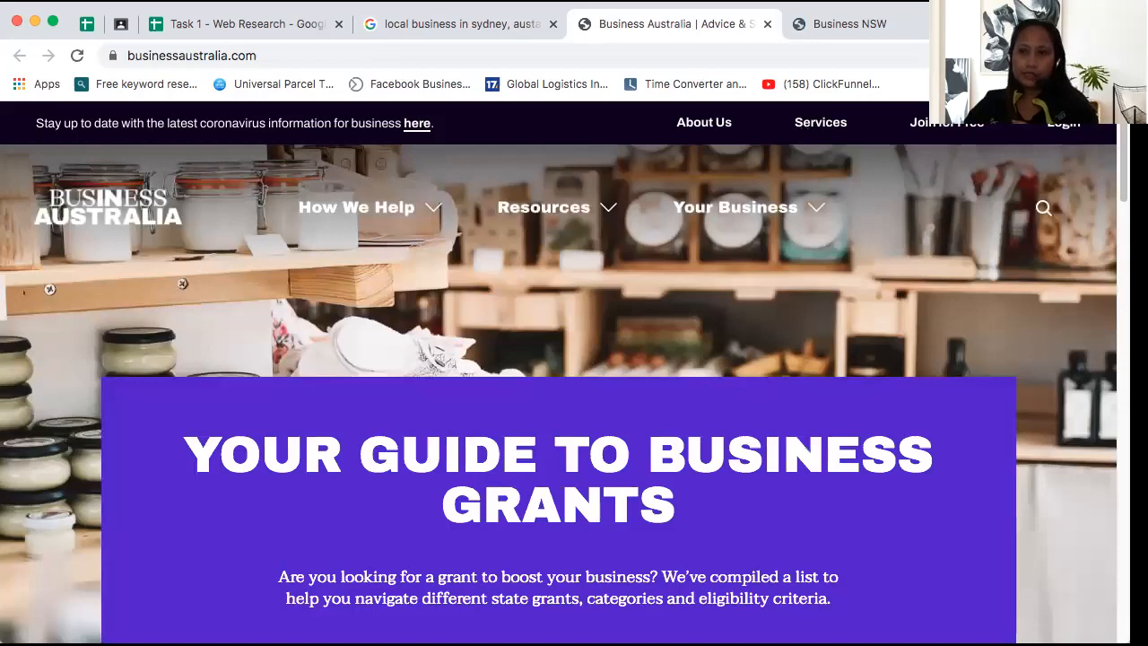
scroll(564, 393, "down", 5)
scroll(947, 448, "down", 3)
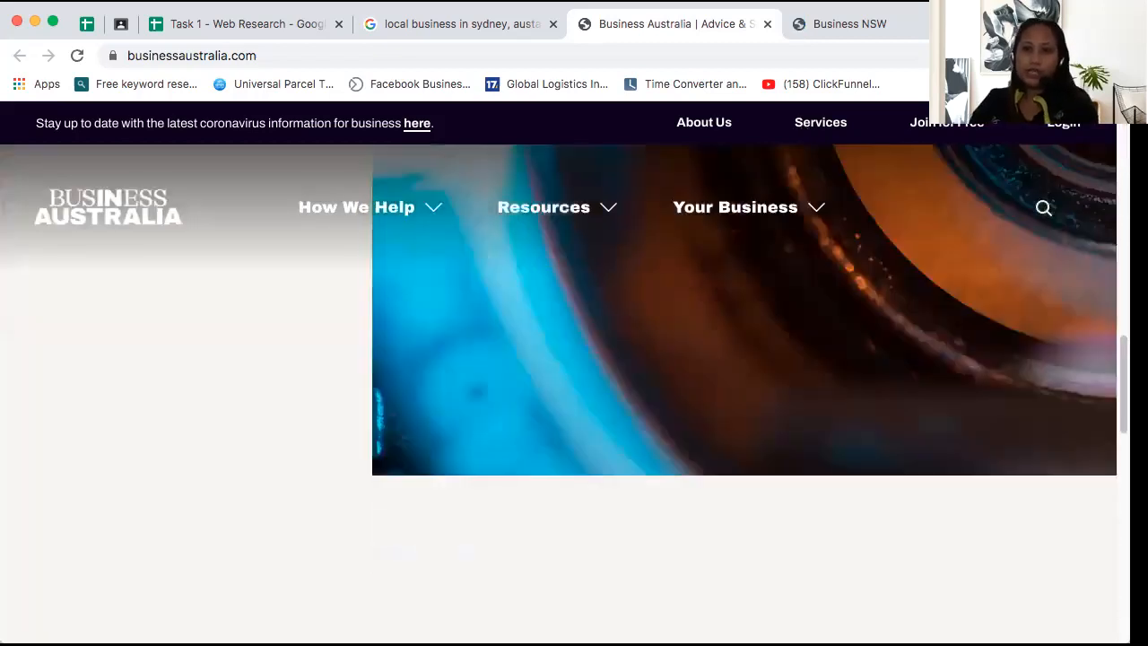
scroll(948, 456, "down", 10)
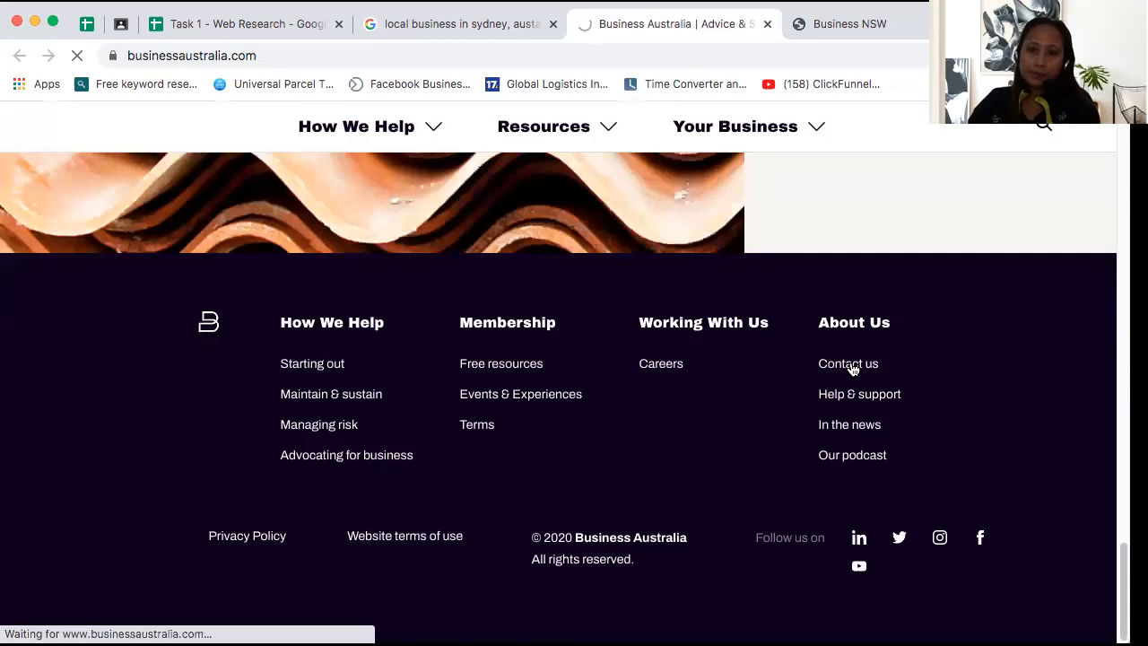
left_click(850, 365)
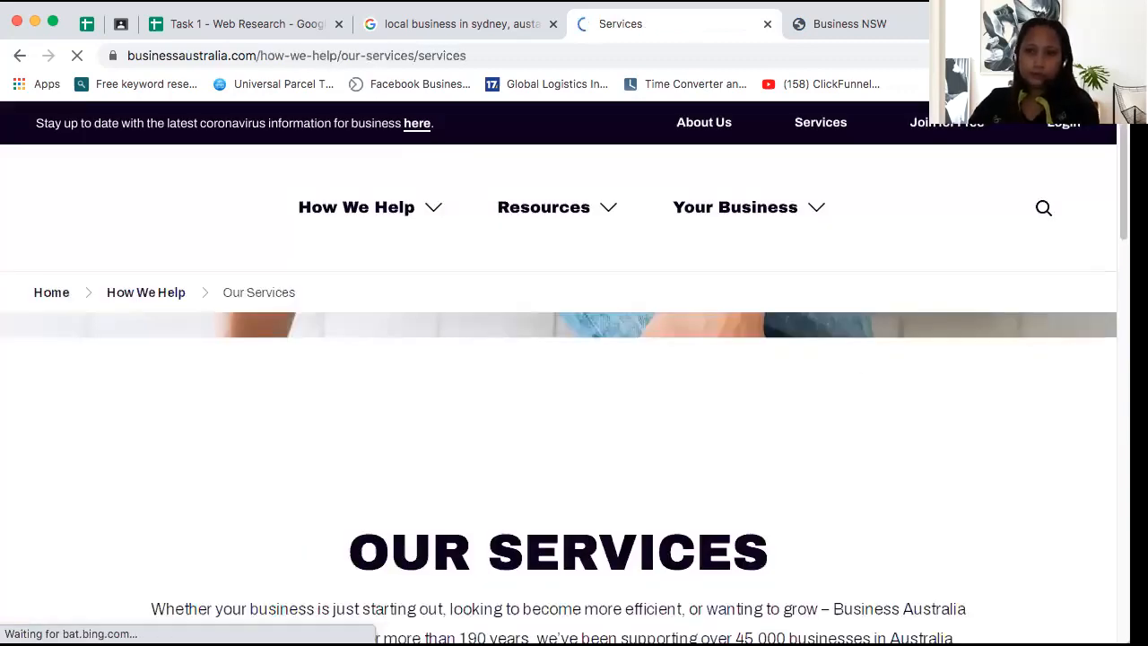
scroll(907, 373, "down", 20)
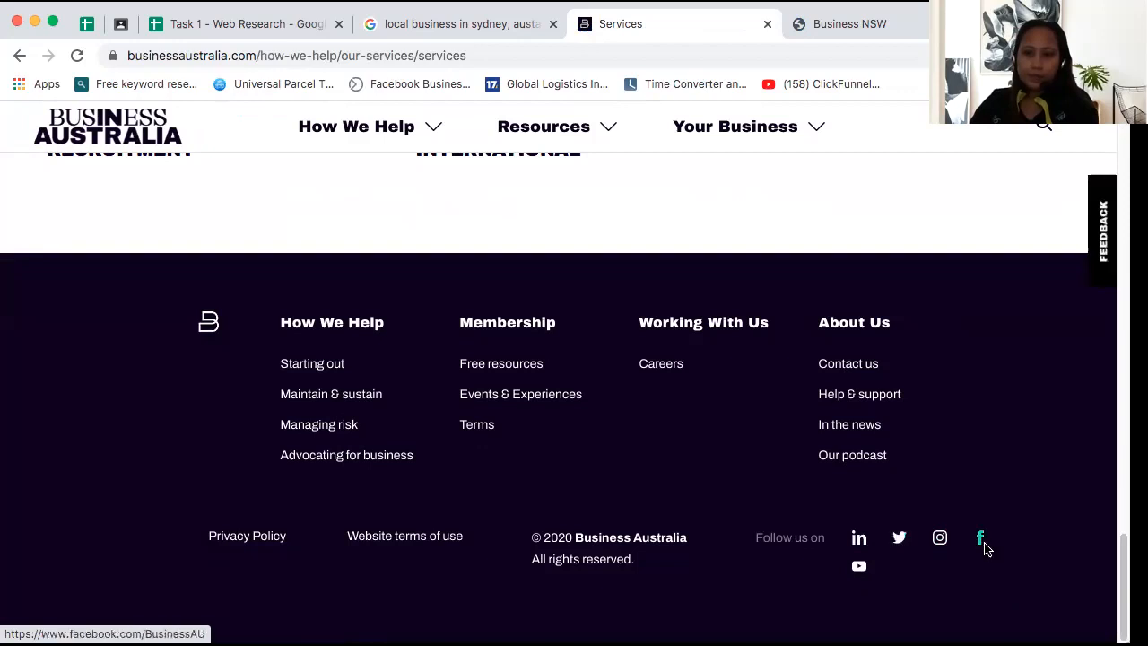
right_click(981, 539)
left_click(908, 475)
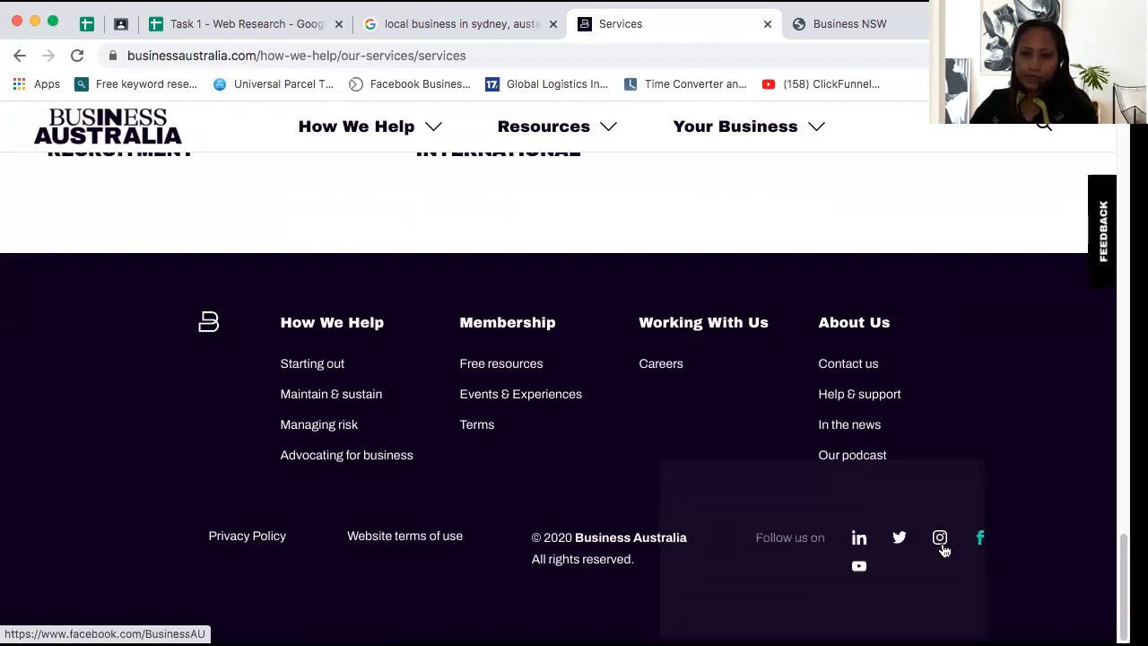
right_click(858, 536)
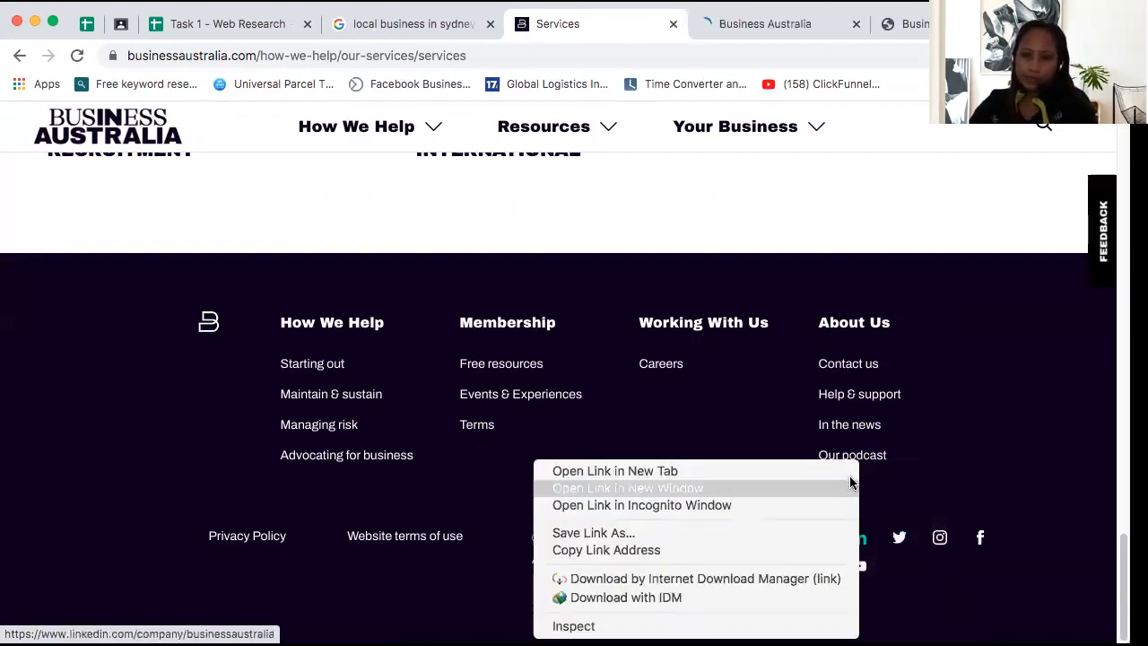
left_click(850, 473)
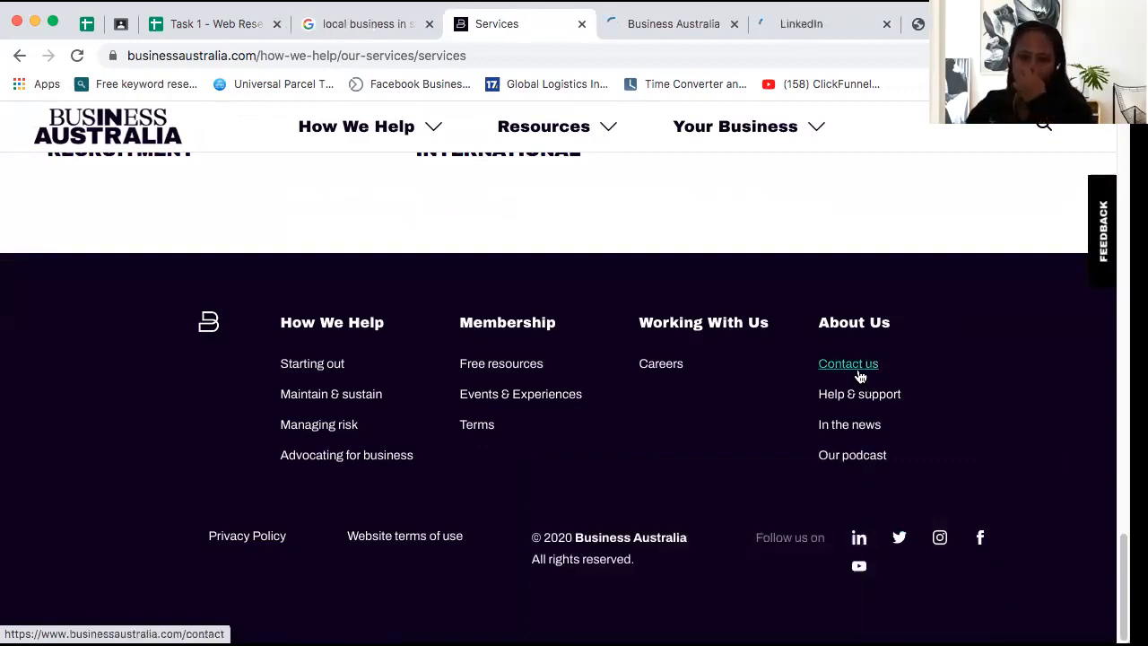
left_click(857, 372)
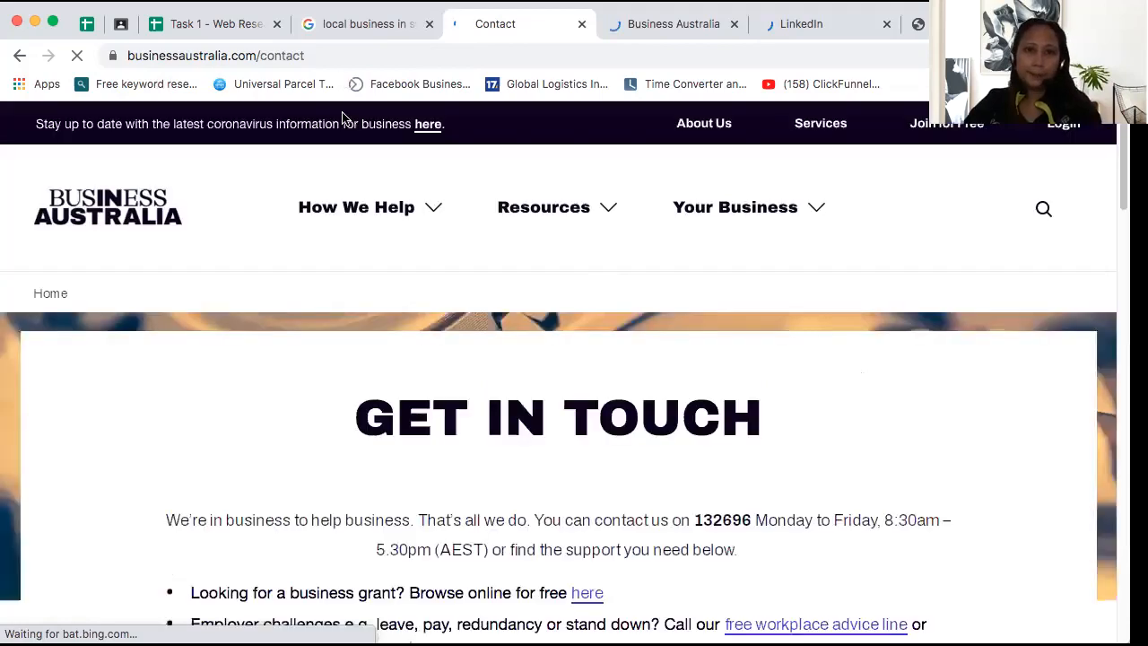
left_click(288, 55)
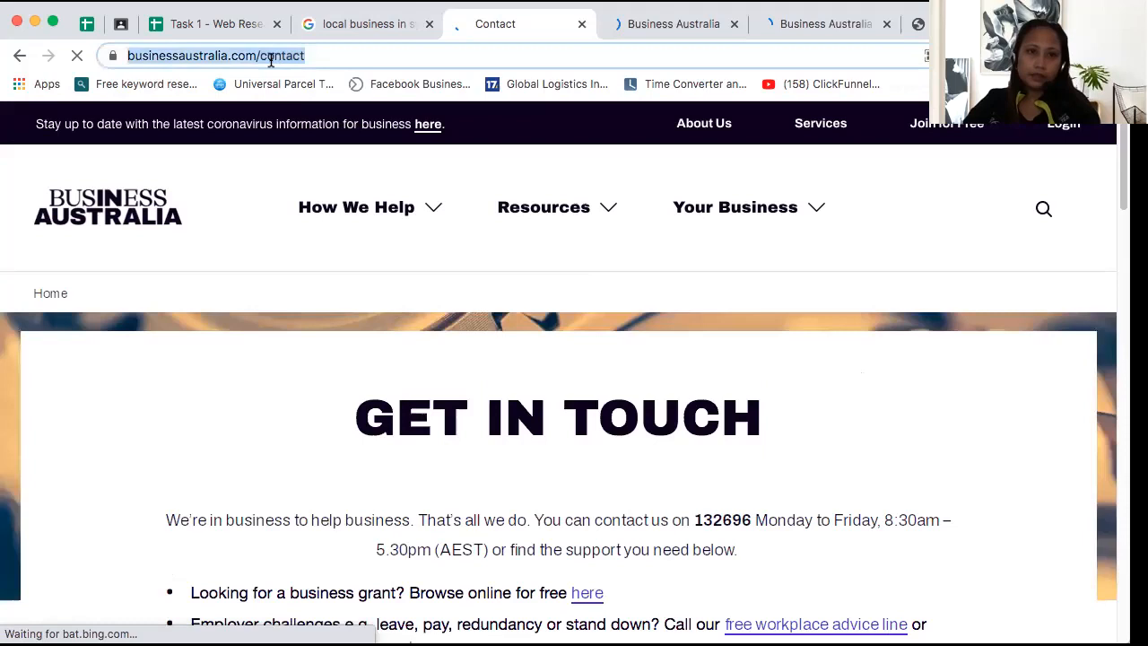
left_click(288, 56)
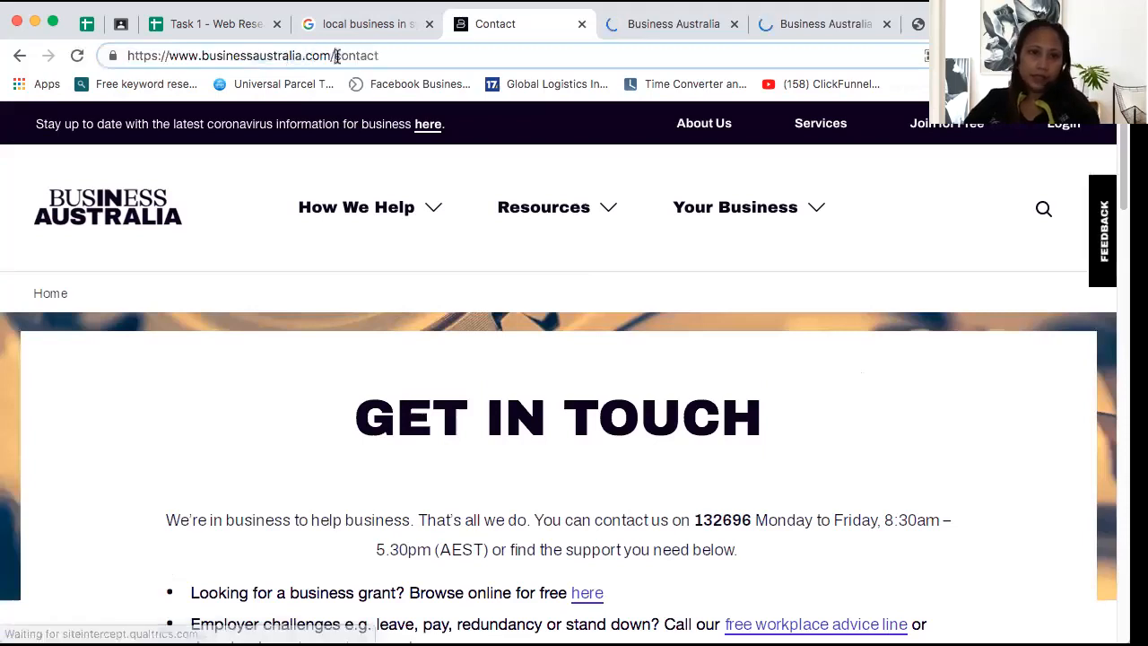
left_click_drag(333, 55, 121, 61)
key("super+c")
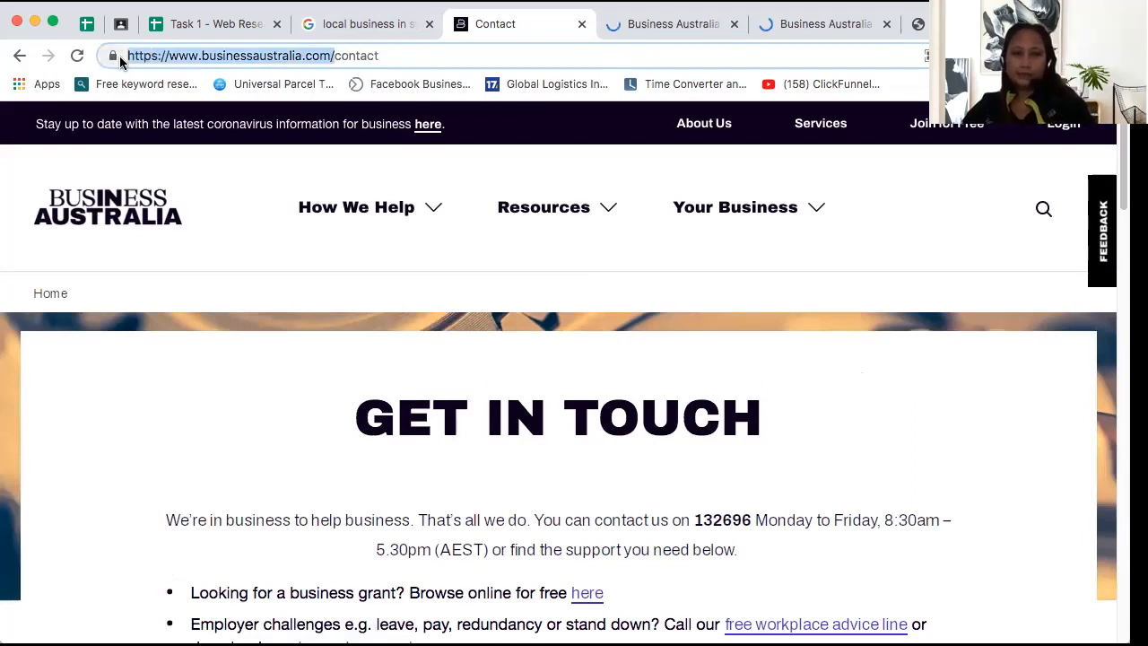
left_click(182, 35)
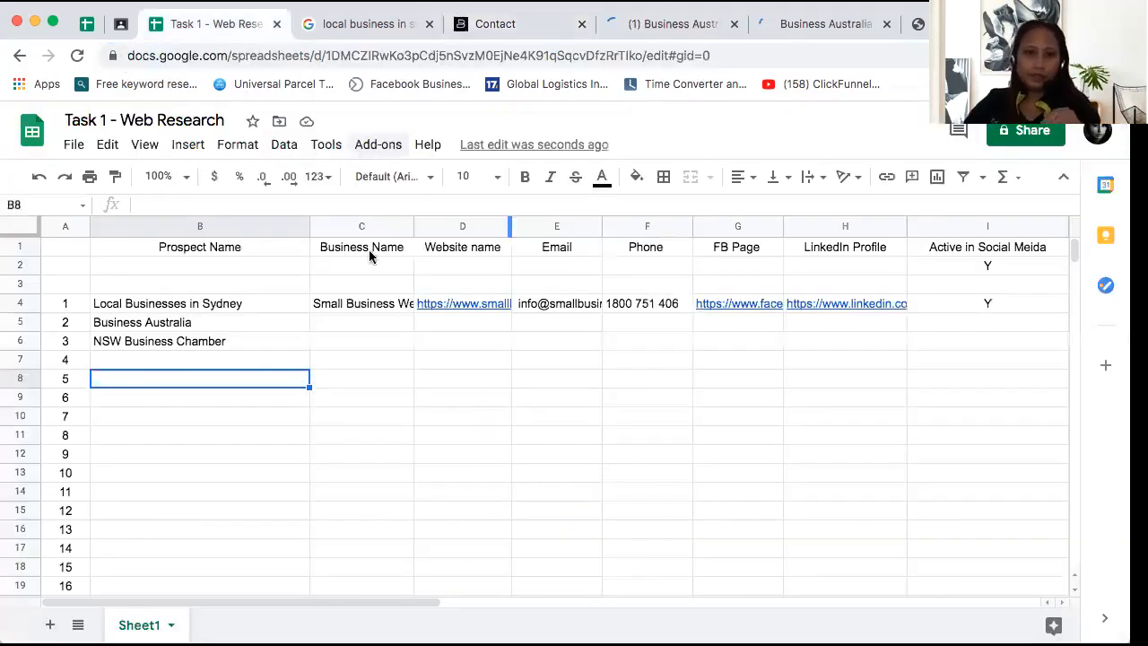
left_click(478, 322)
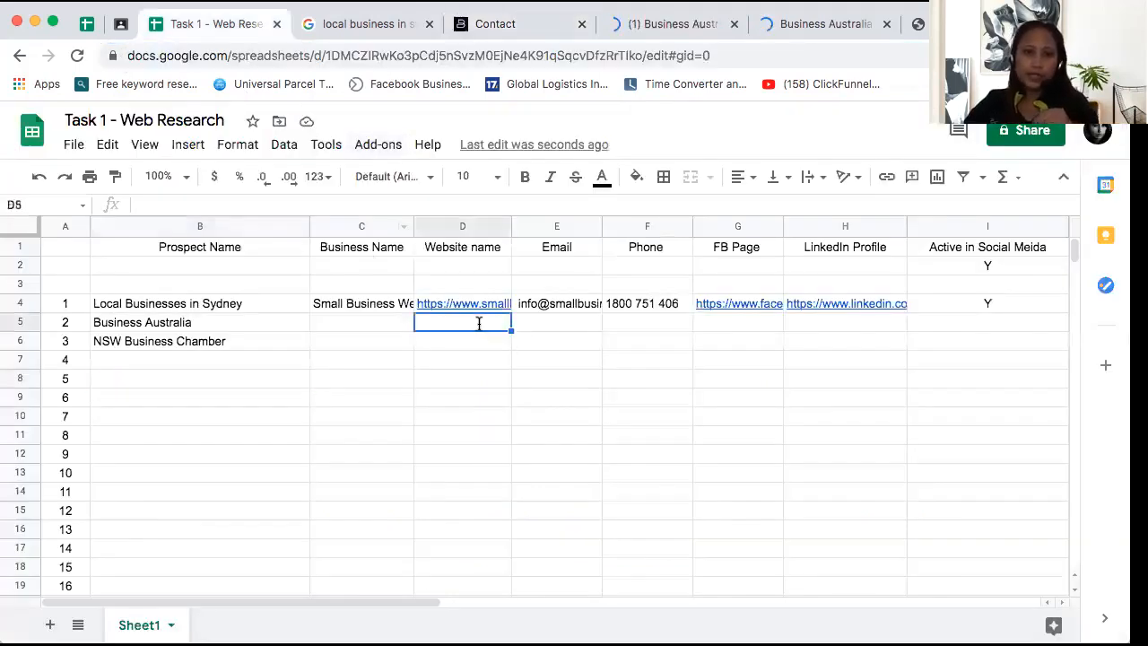
double_click(479, 324)
key("super+v")
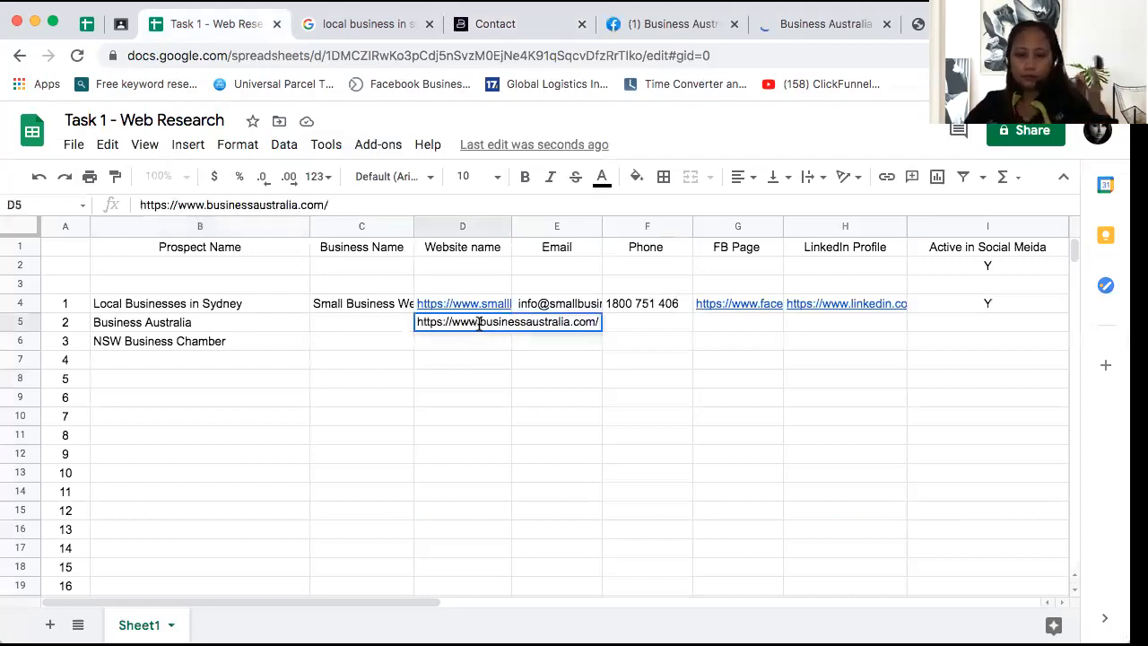
left_click(482, 378)
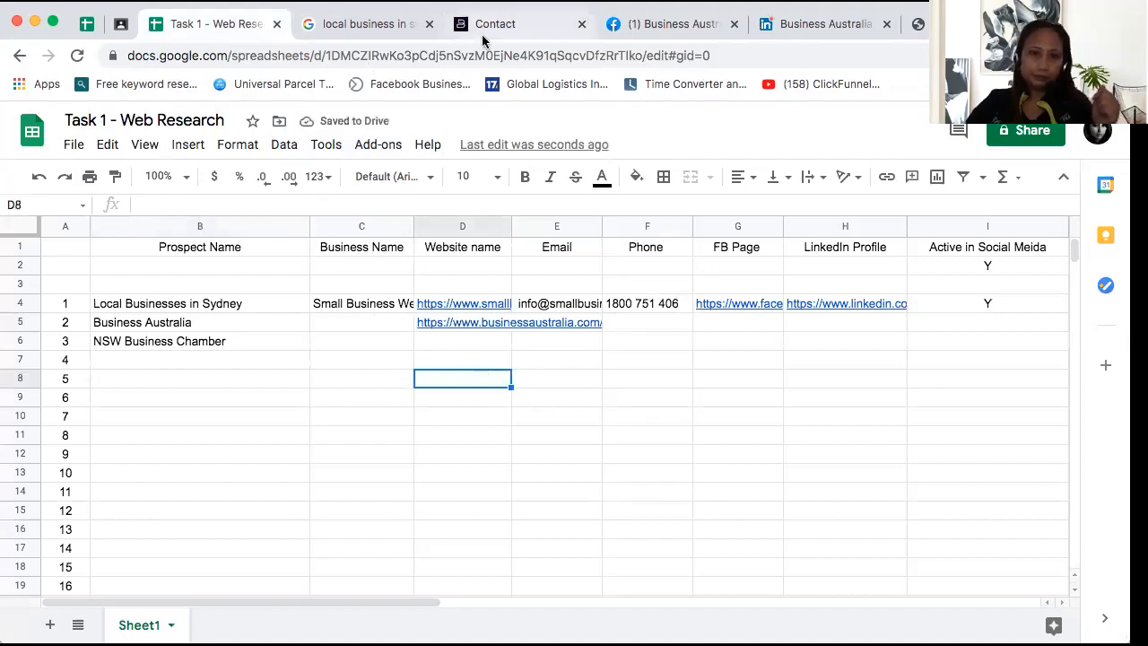
Examine Business Australia's contact page from the introduction down to the footer for an email address and phone number
left_click(519, 24)
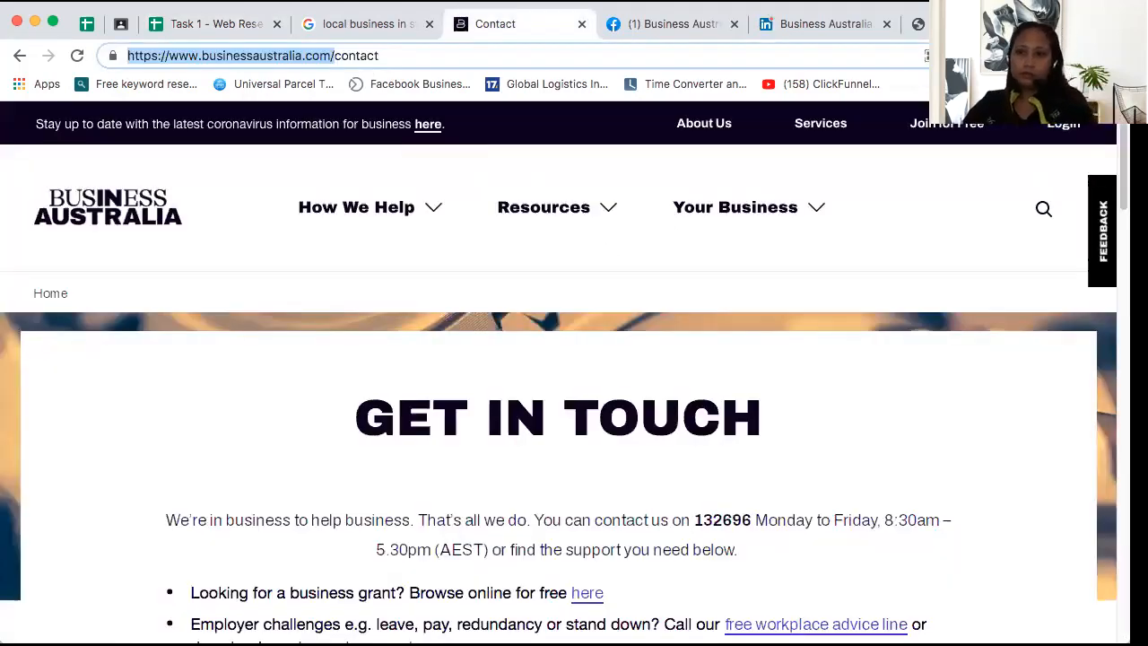
scroll(629, 264, "down", 1)
scroll(629, 264, "down", 5)
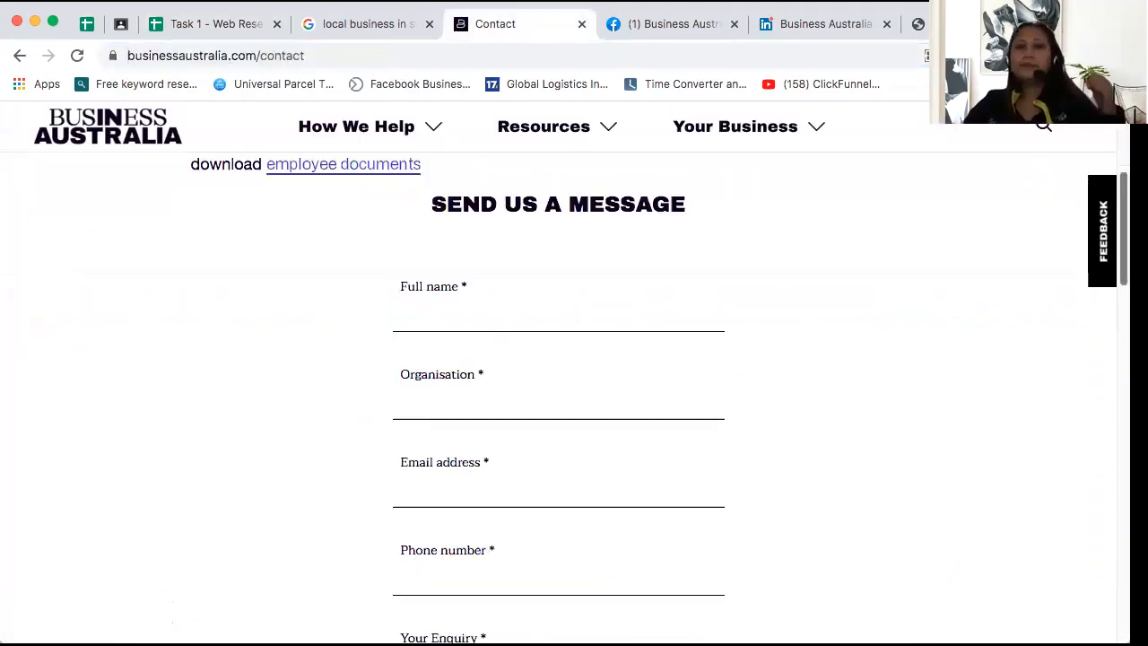
scroll(630, 264, "up", 2)
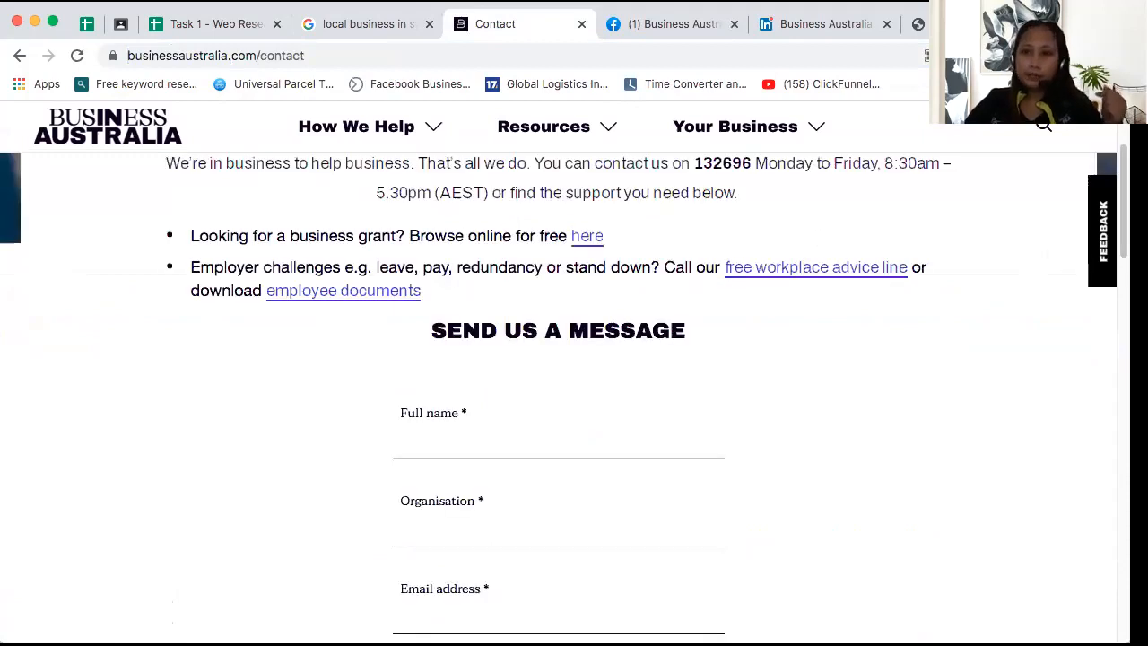
scroll(574, 376, "up", 3)
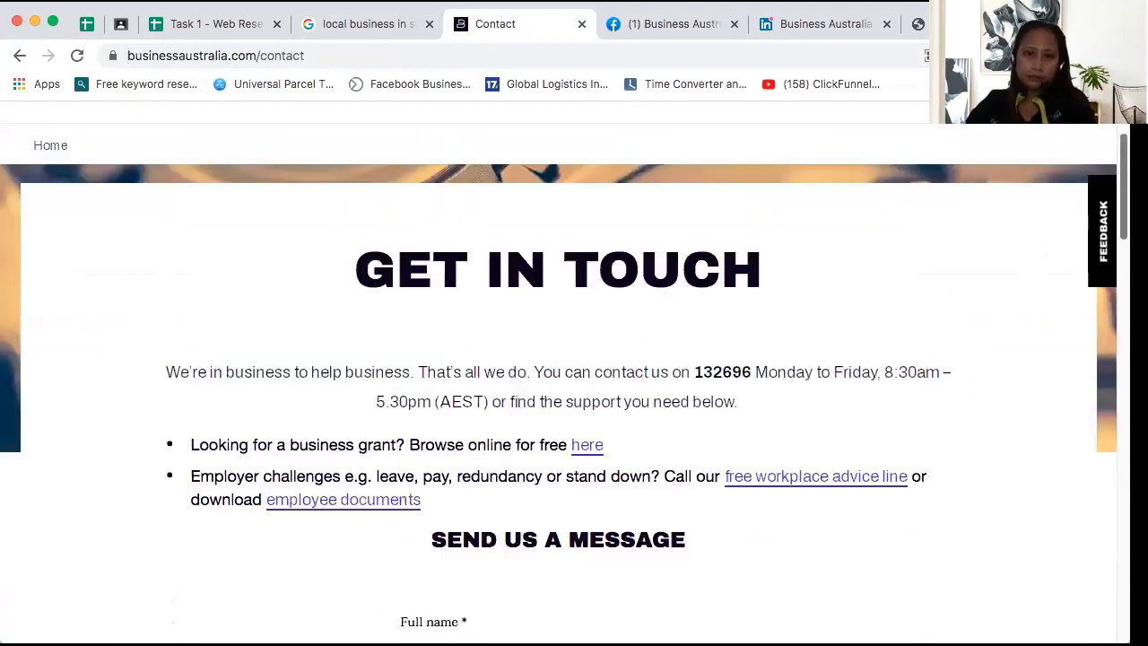
scroll(574, 376, "down", 10)
scroll(573, 377, "down", 3)
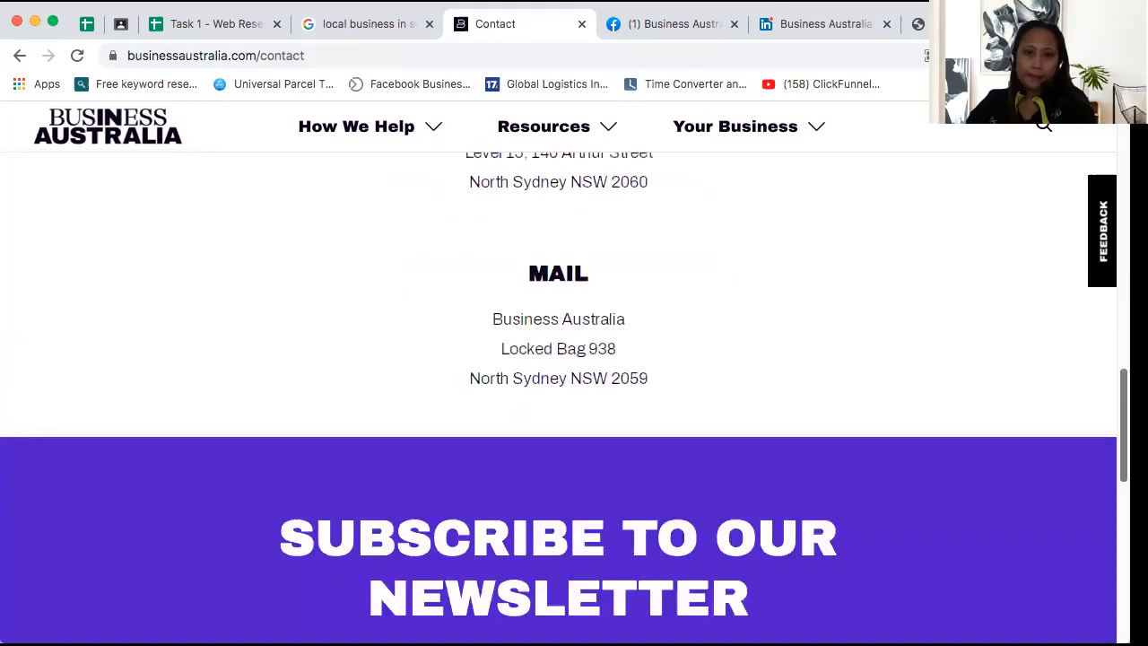
scroll(574, 377, "down", 5)
scroll(574, 377, "down", 2)
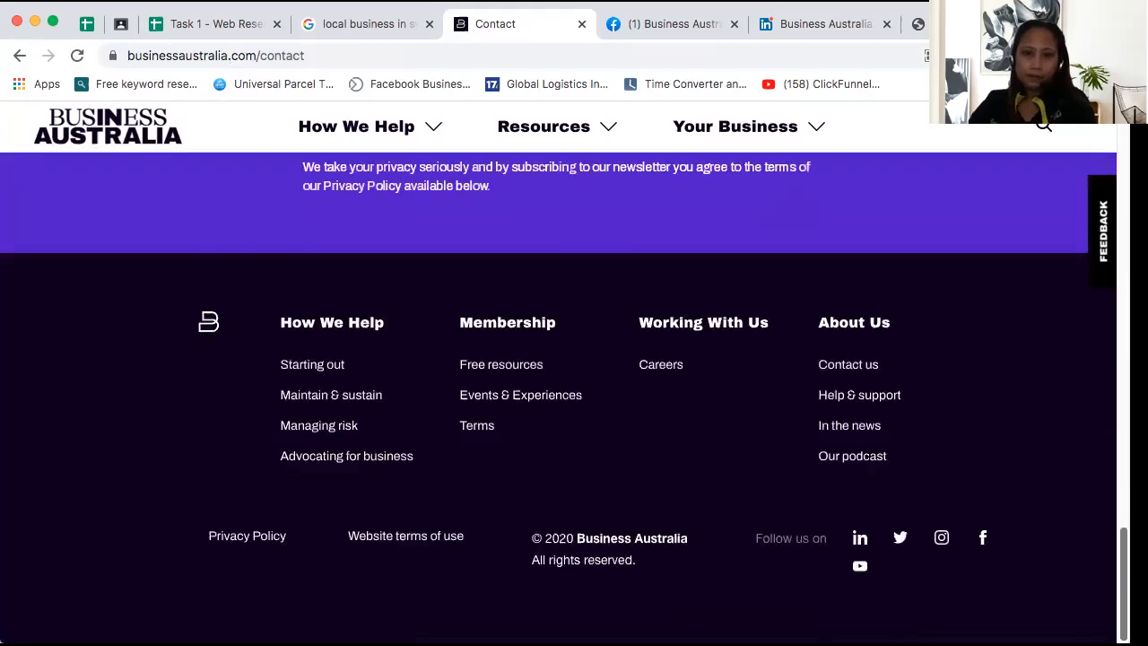
scroll(574, 395, "up", 10)
scroll(574, 395, "up", 1)
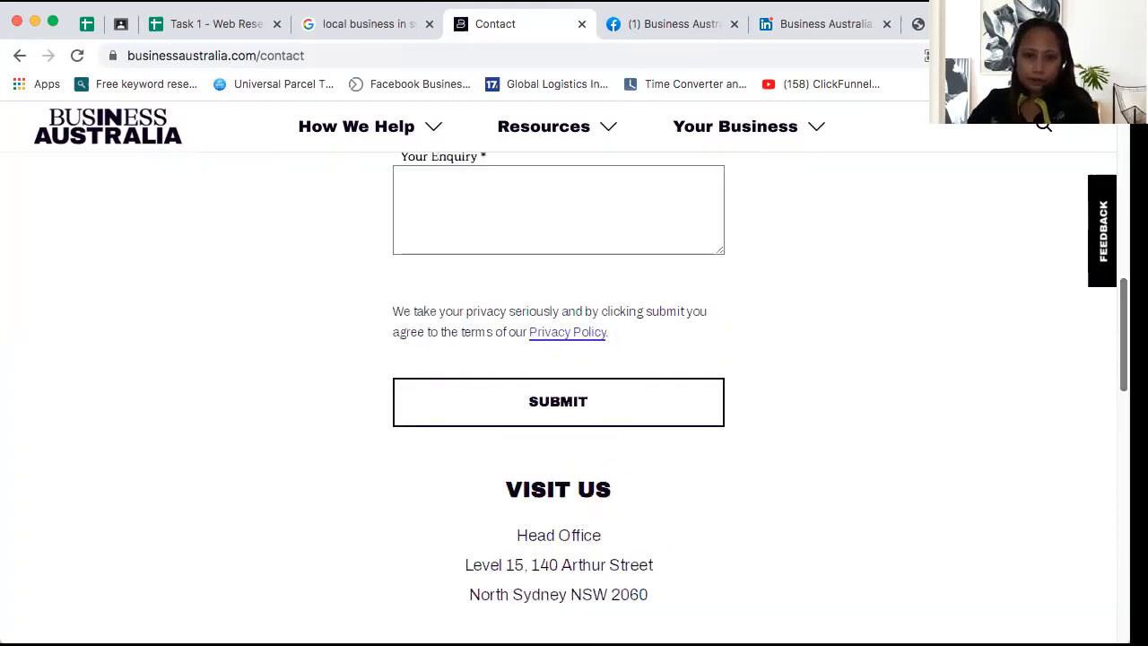
Recheck the visit and mail sections, enquiry form and Get in Touch introduction on Business Australia's contact page for contact details
scroll(573, 394, "down", 5)
scroll(574, 394, "up", 8)
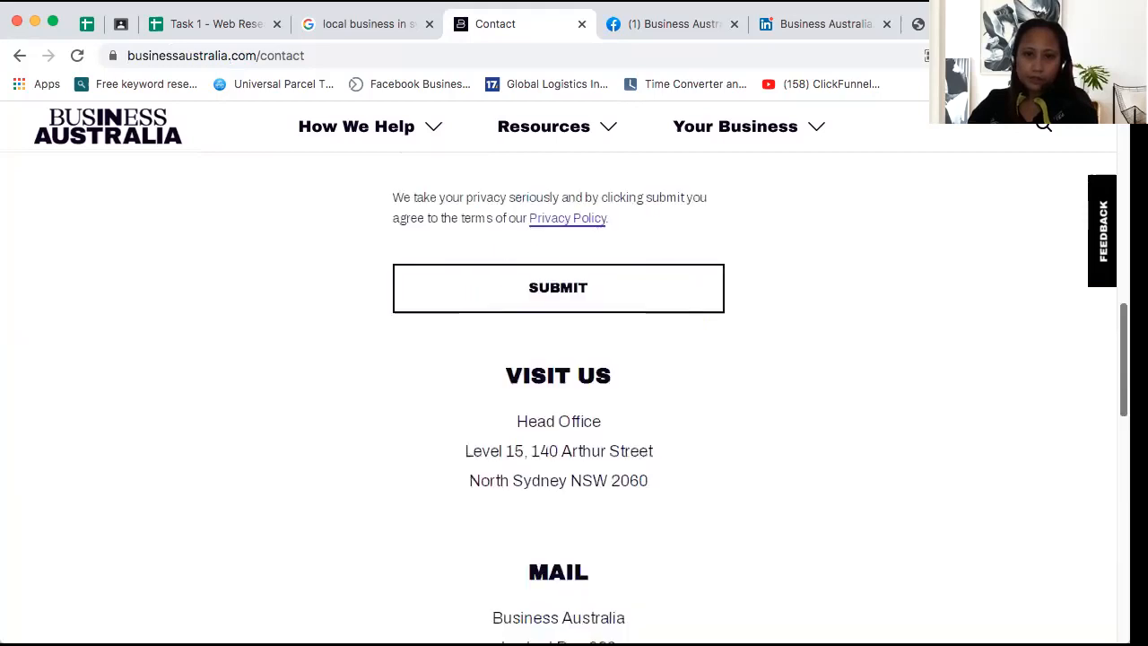
scroll(494, 451, "down", 3)
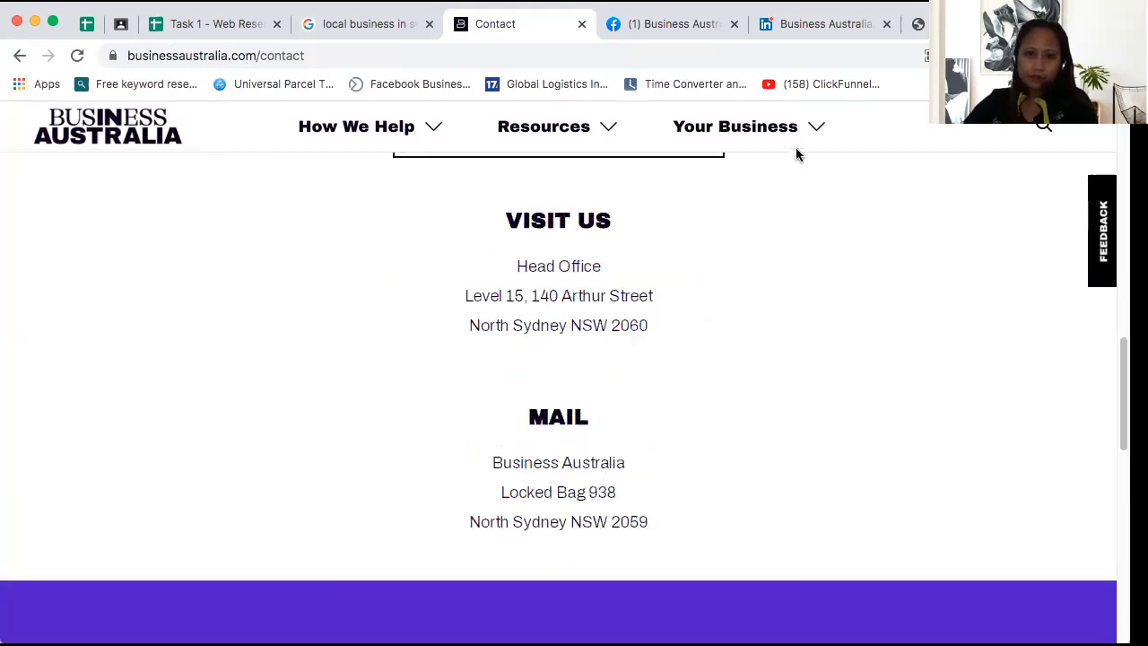
scroll(574, 394, "up", 4)
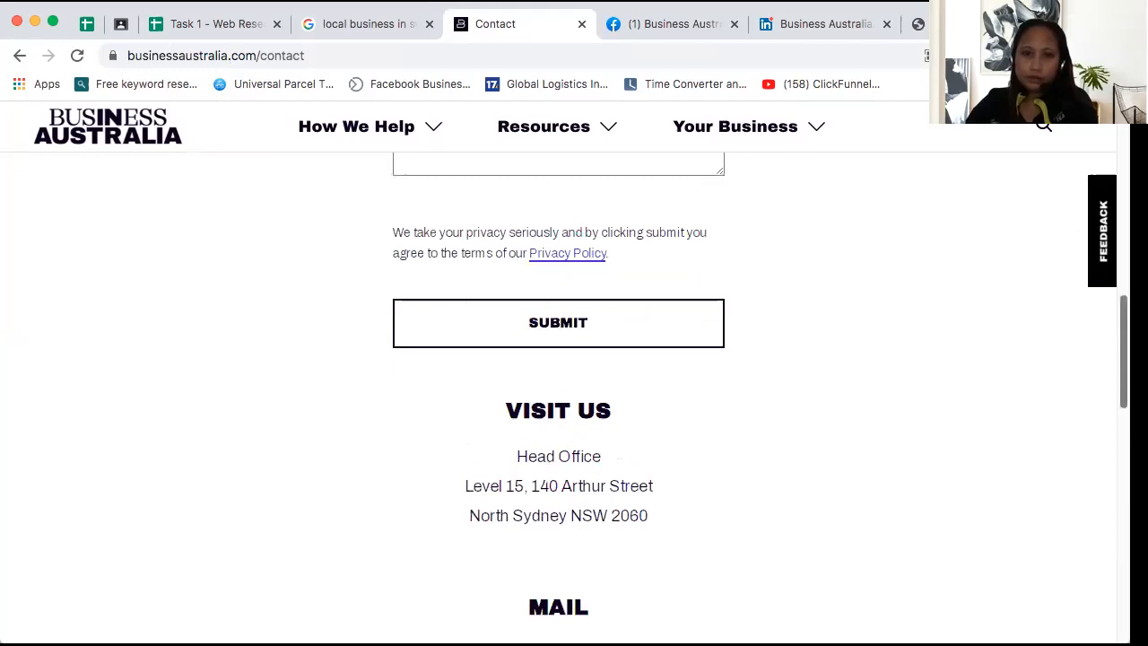
scroll(574, 395, "up", 7)
scroll(573, 395, "up", 1)
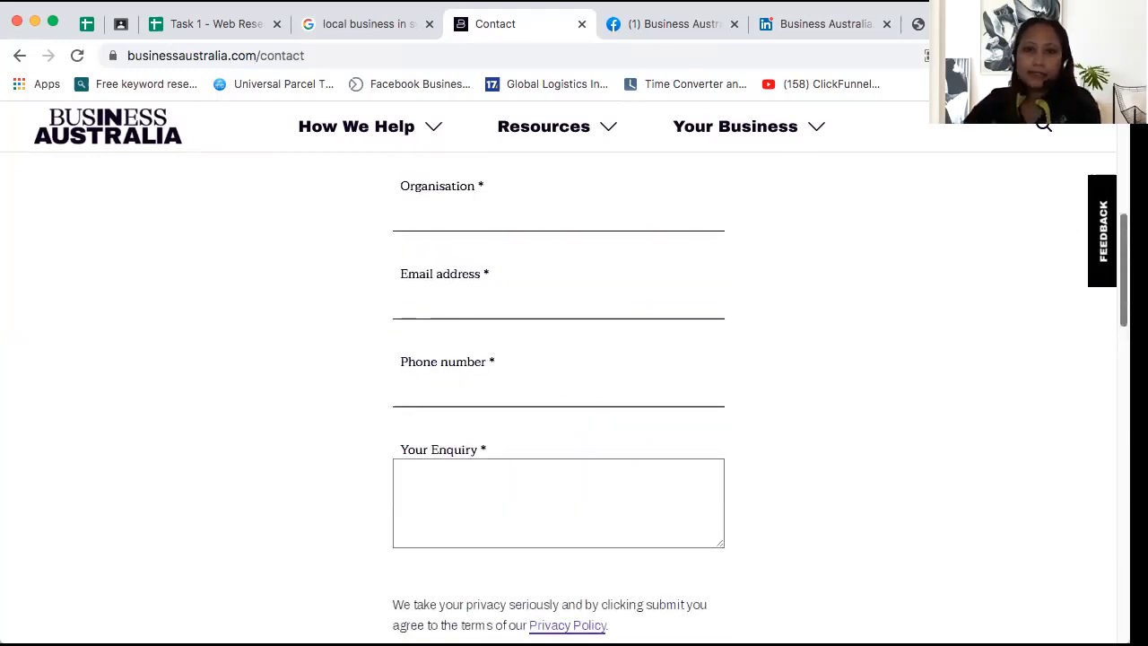
scroll(574, 394, "up", 5)
scroll(573, 394, "up", 7)
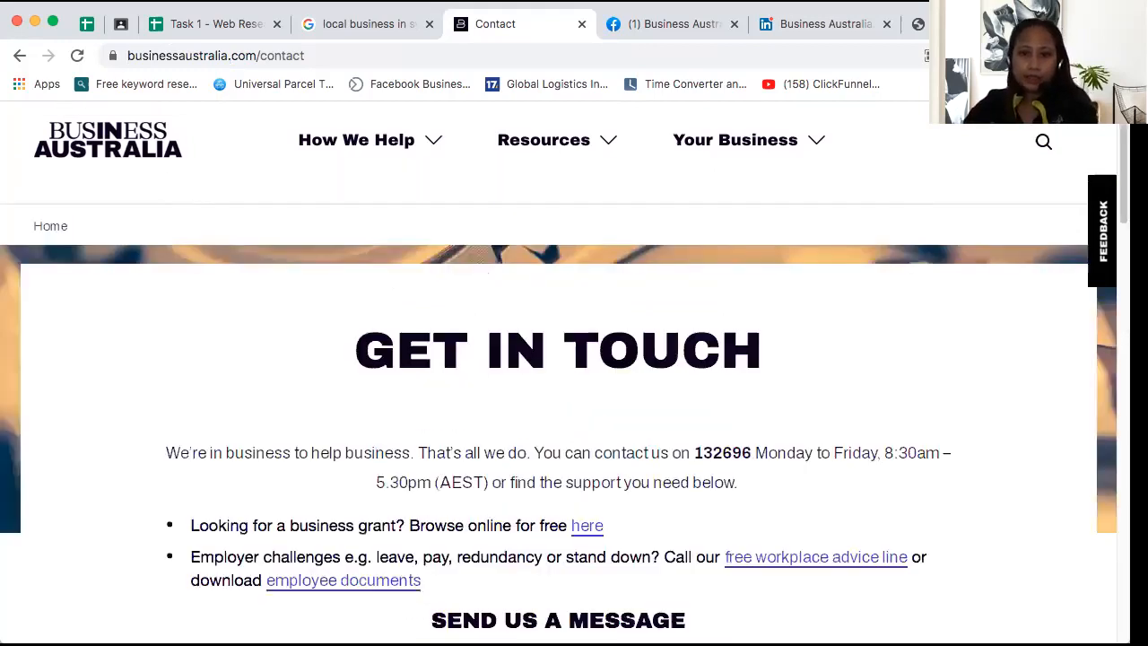
scroll(574, 394, "up", 1)
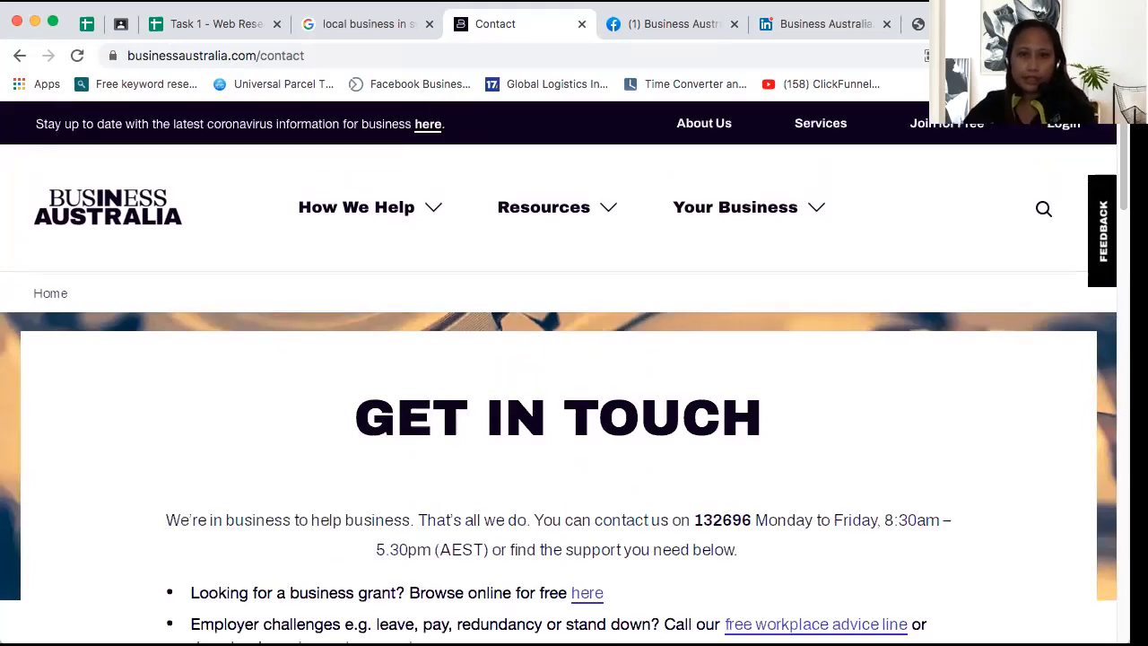
left_click_drag(1122, 165, 1123, 583)
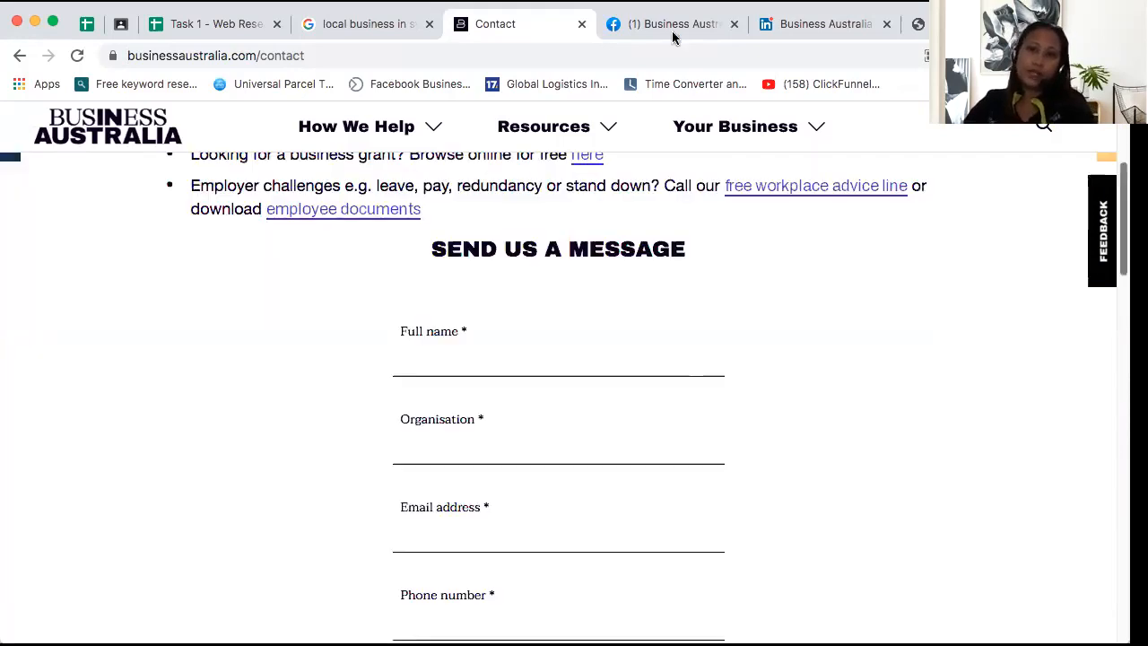
Check the About section of Business Australia's Facebook page for an email address and phone number
left_click(674, 36)
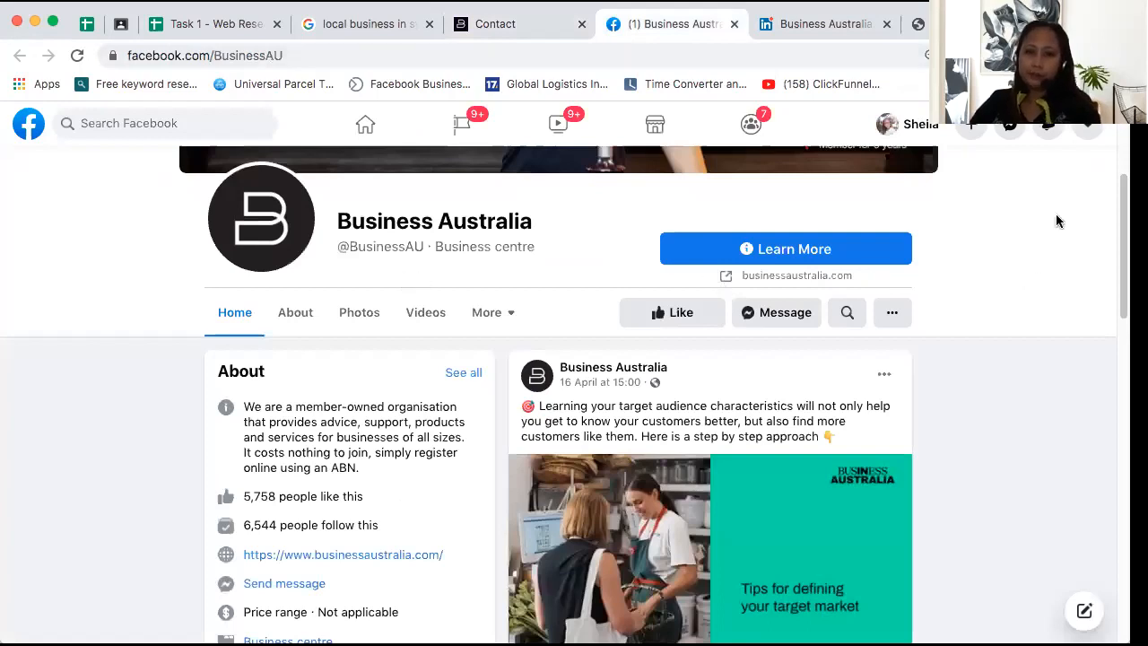
scroll(303, 300, "down", 3)
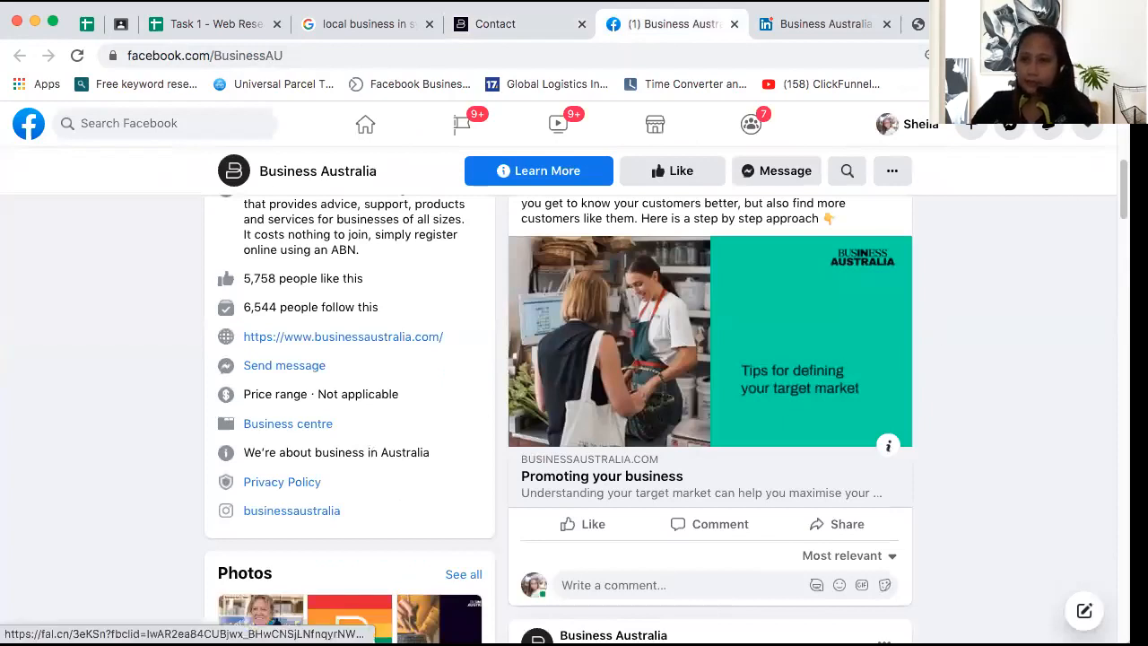
scroll(709, 359, "up", 1)
scroll(573, 404, "down", 3)
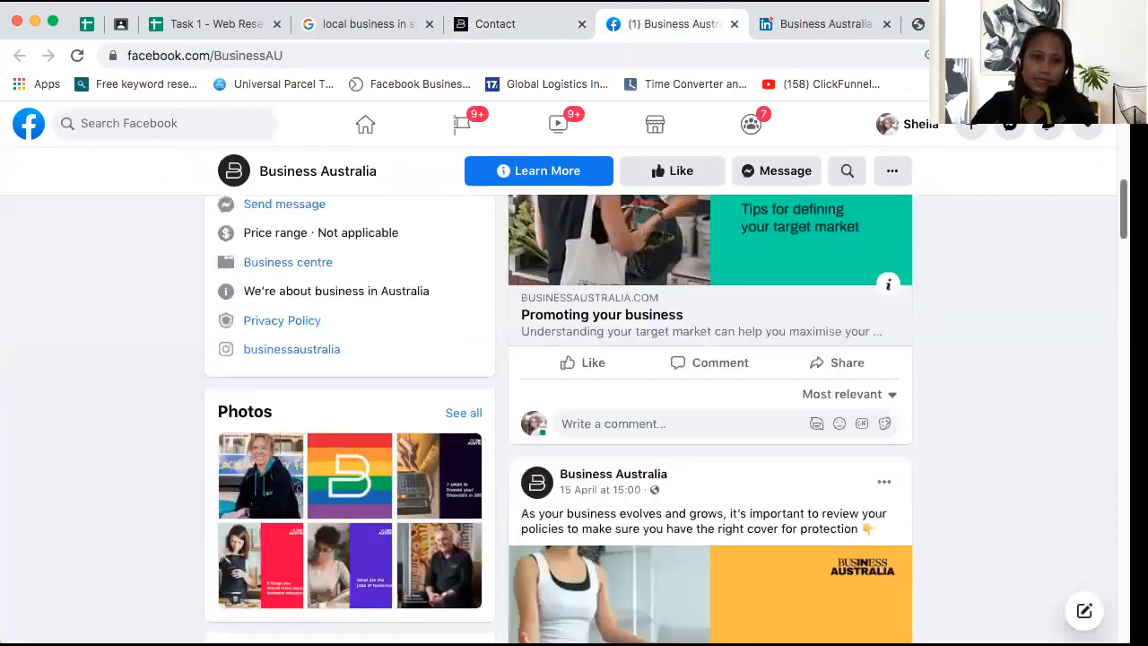
scroll(574, 403, "up", 2)
scroll(385, 329, "up", 2)
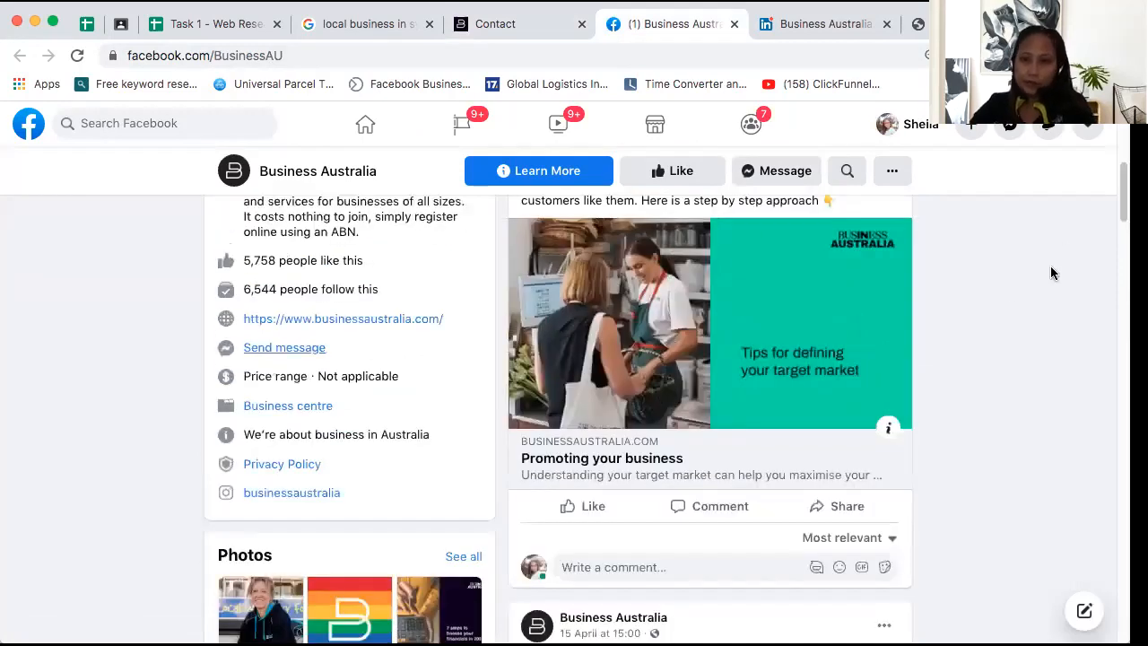
left_click_drag(1123, 192, 378, 27)
Examine the Business Australia contact page from its introduction to the footer for an email address, phone number and social links
left_click(484, 25)
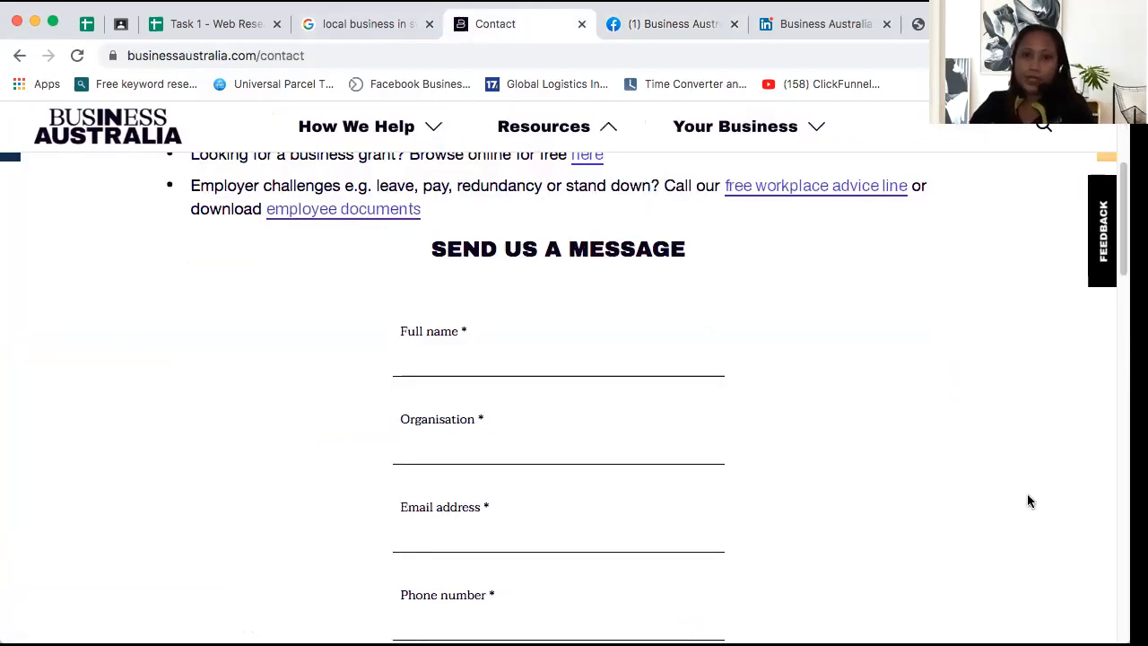
scroll(564, 397, "up", 1)
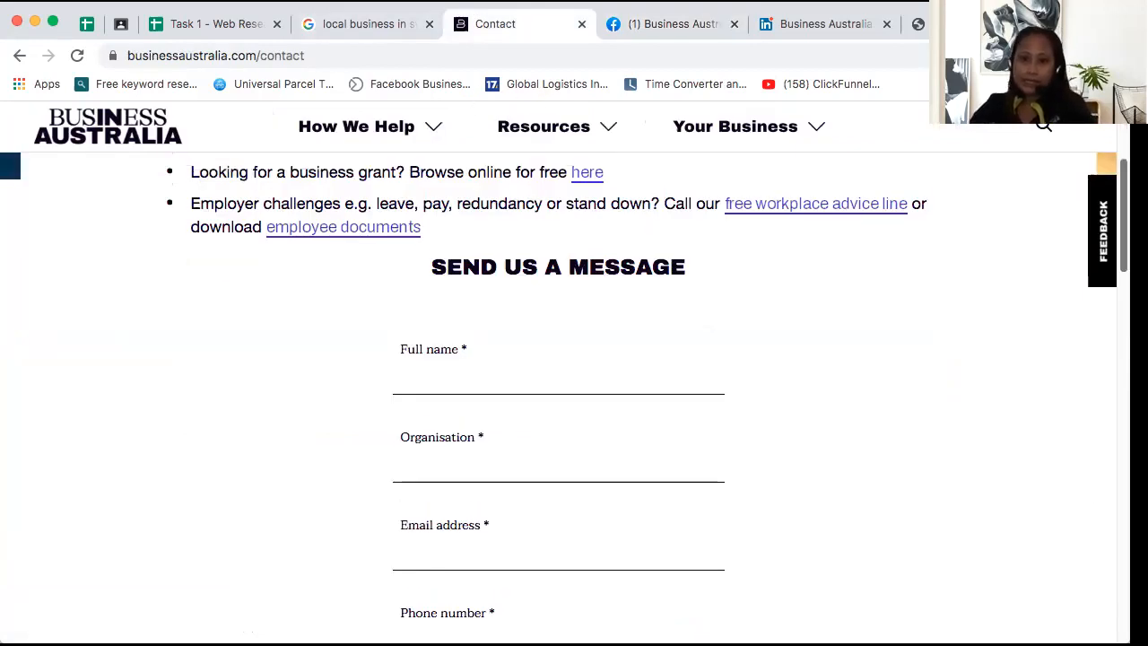
scroll(564, 396, "up", 2)
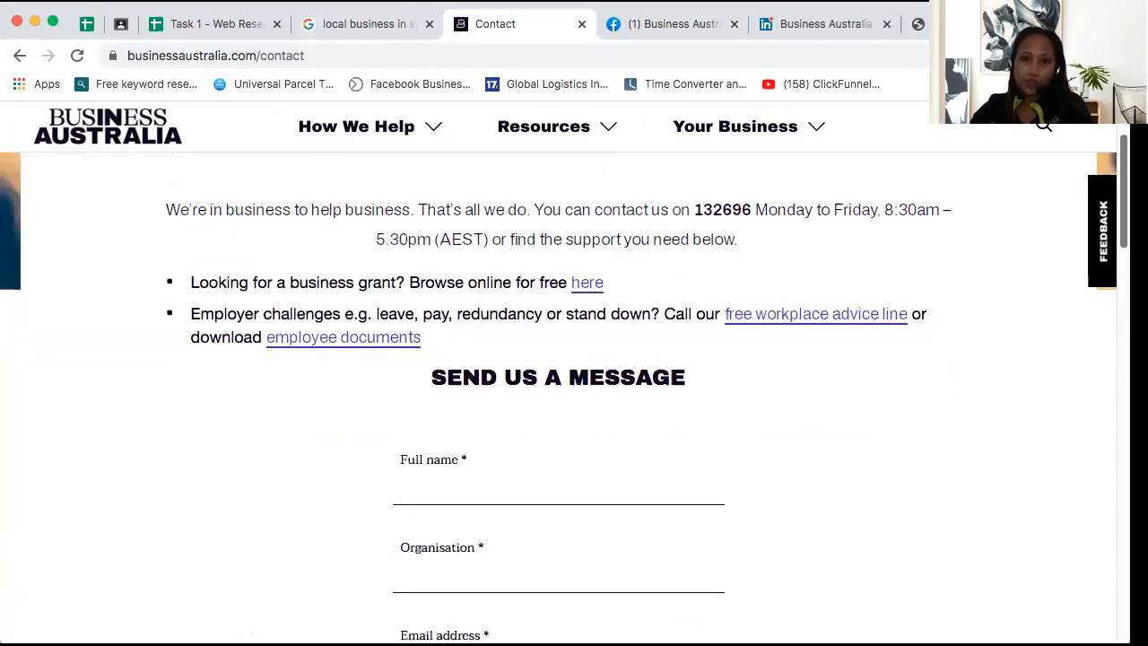
scroll(564, 397, "up", 3)
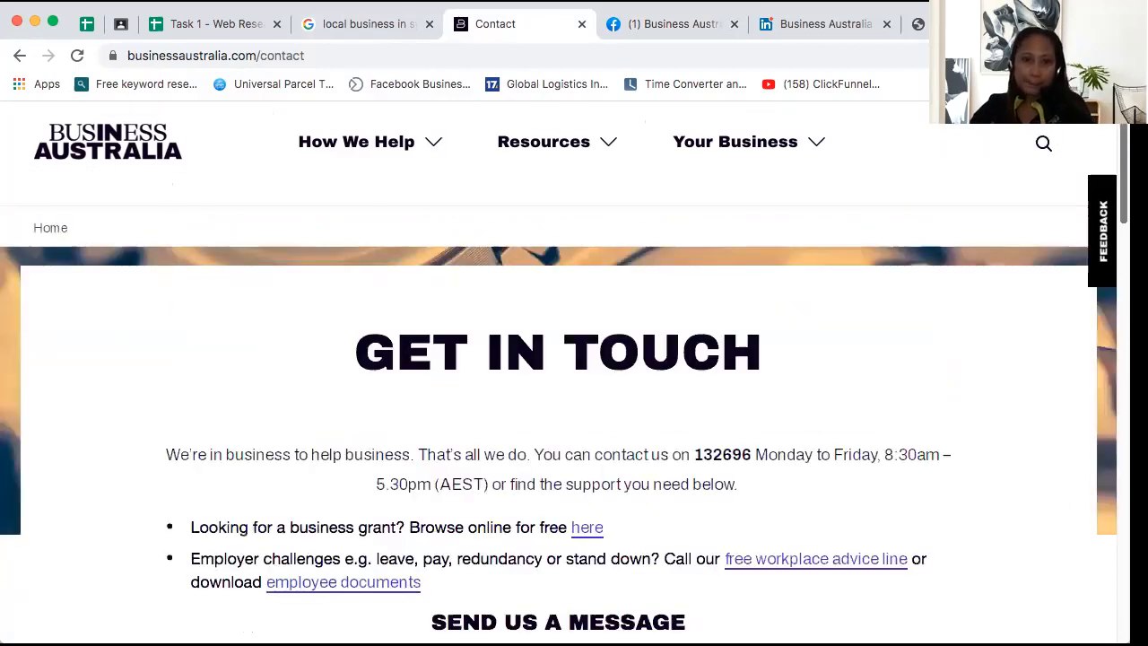
scroll(564, 397, "up", 1)
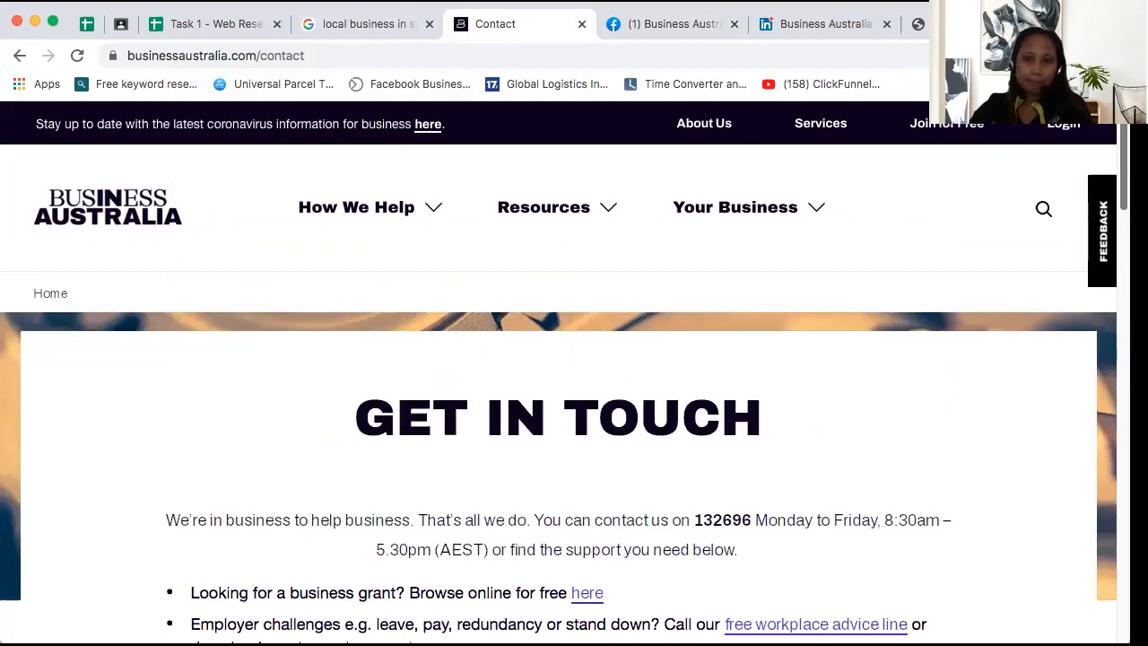
scroll(564, 397, "down", 4)
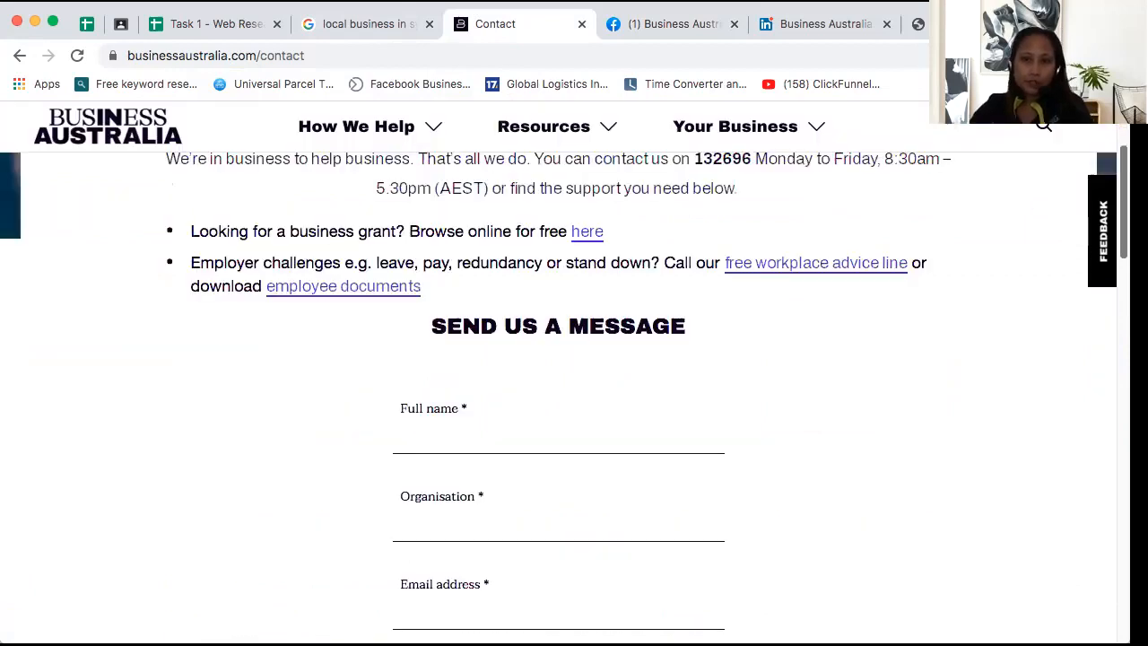
scroll(564, 397, "up", 3)
scroll(564, 396, "down", 8)
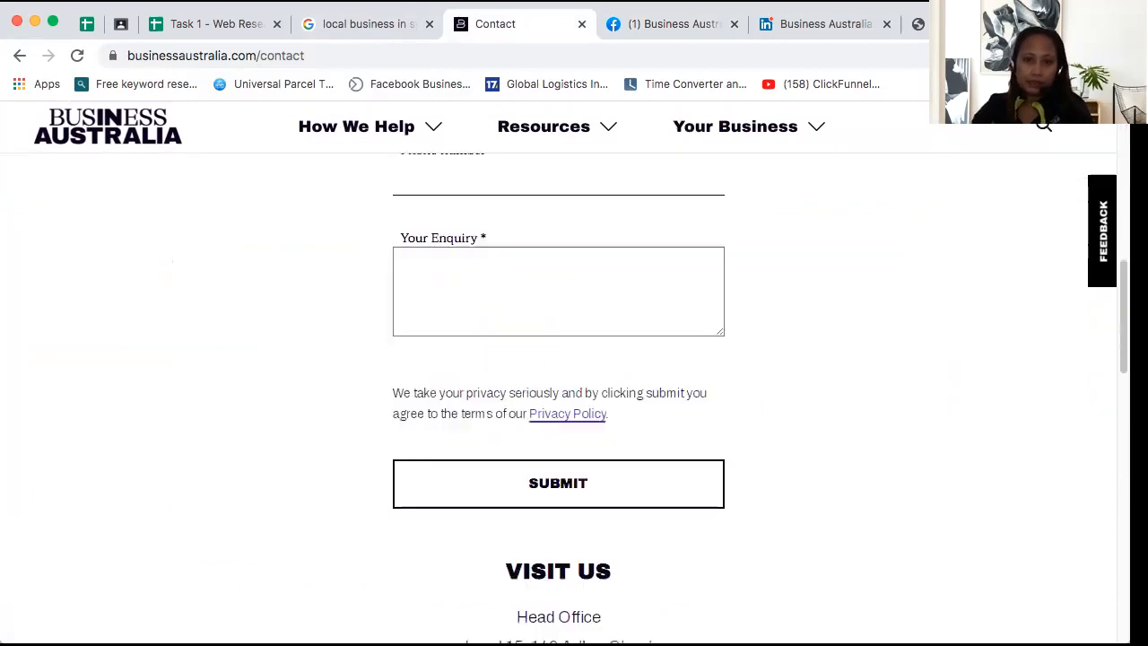
scroll(632, 328, "up", 1)
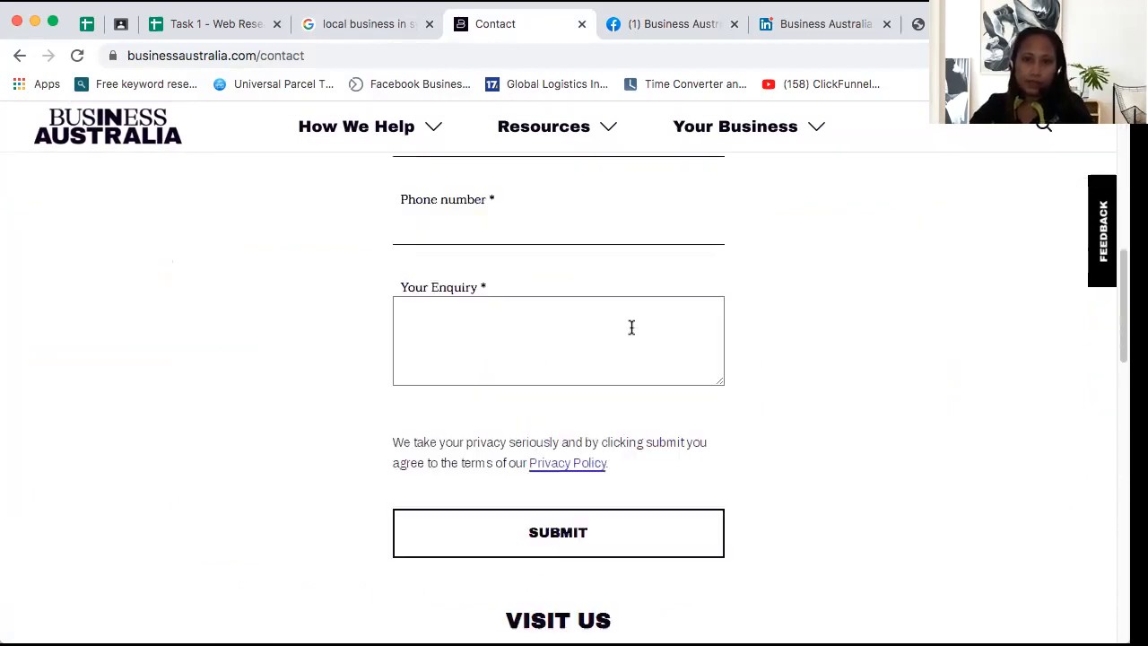
right_click(632, 328)
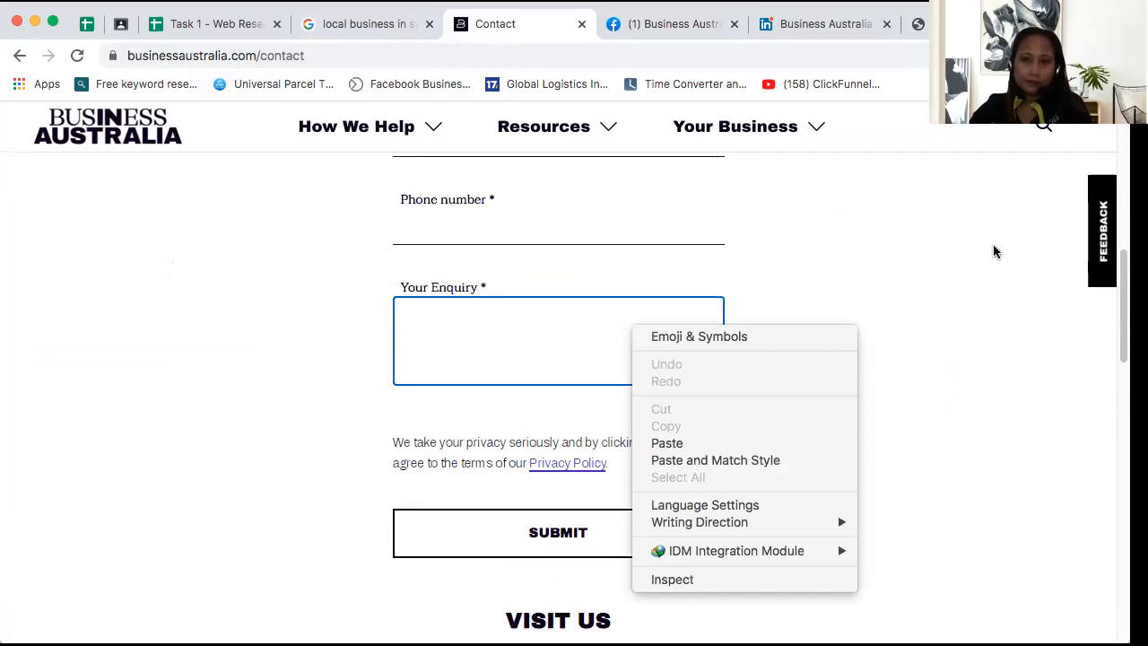
key("Escape")
scroll(631, 328, "down", 3)
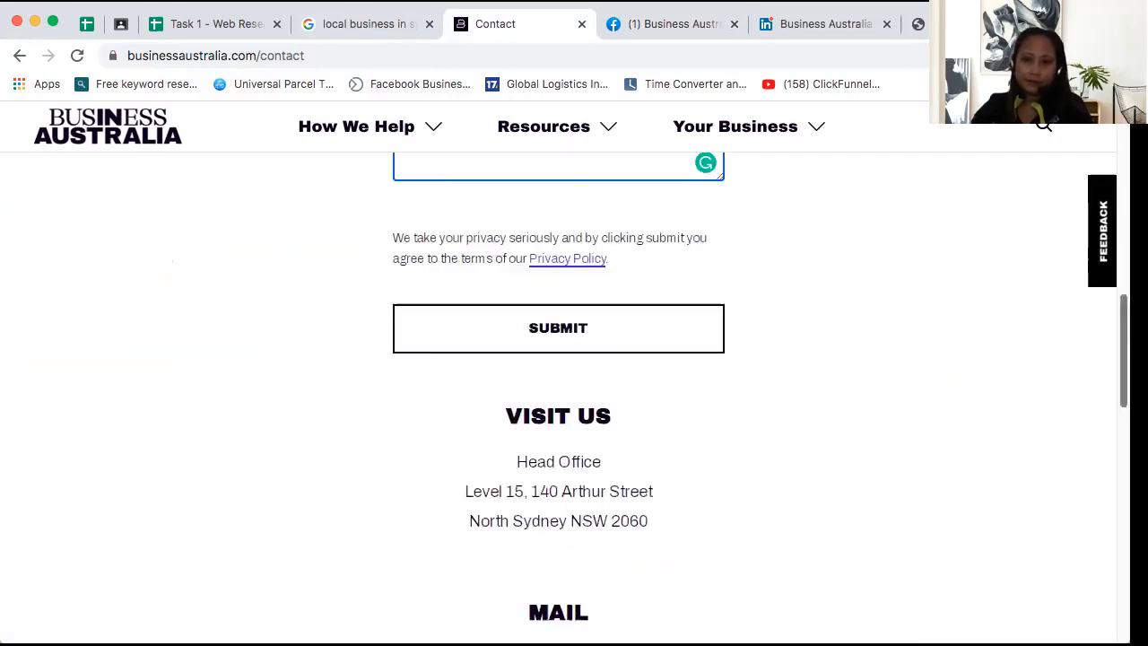
scroll(558, 398, "down", 10)
scroll(558, 398, "down", 1)
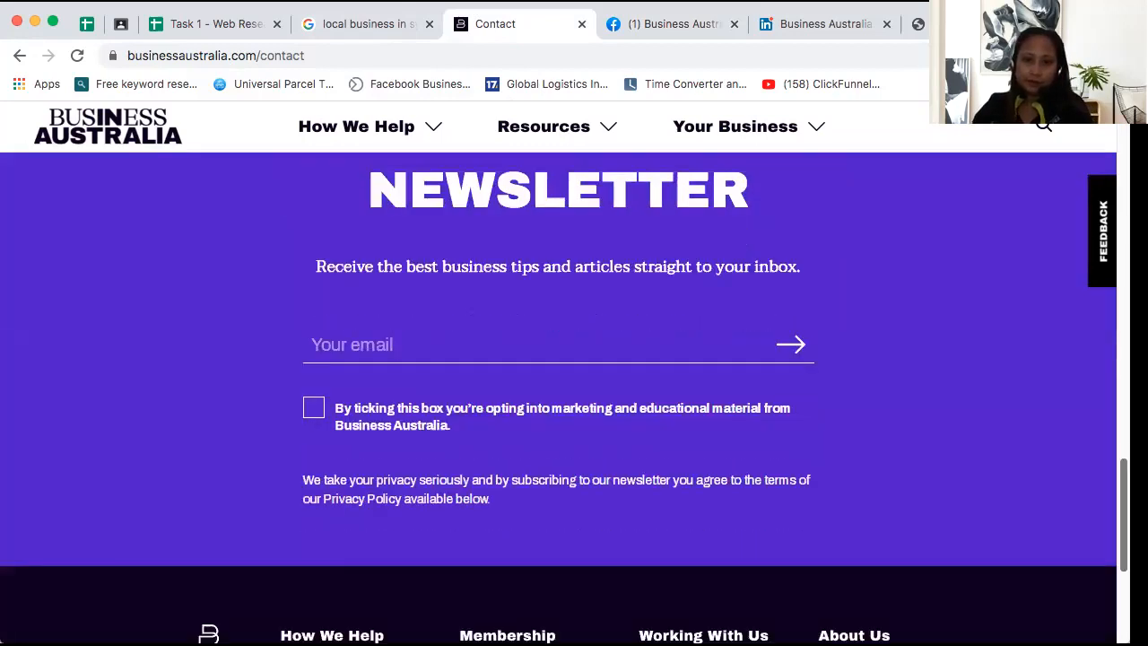
scroll(557, 398, "down", 2)
scroll(558, 398, "down", 2)
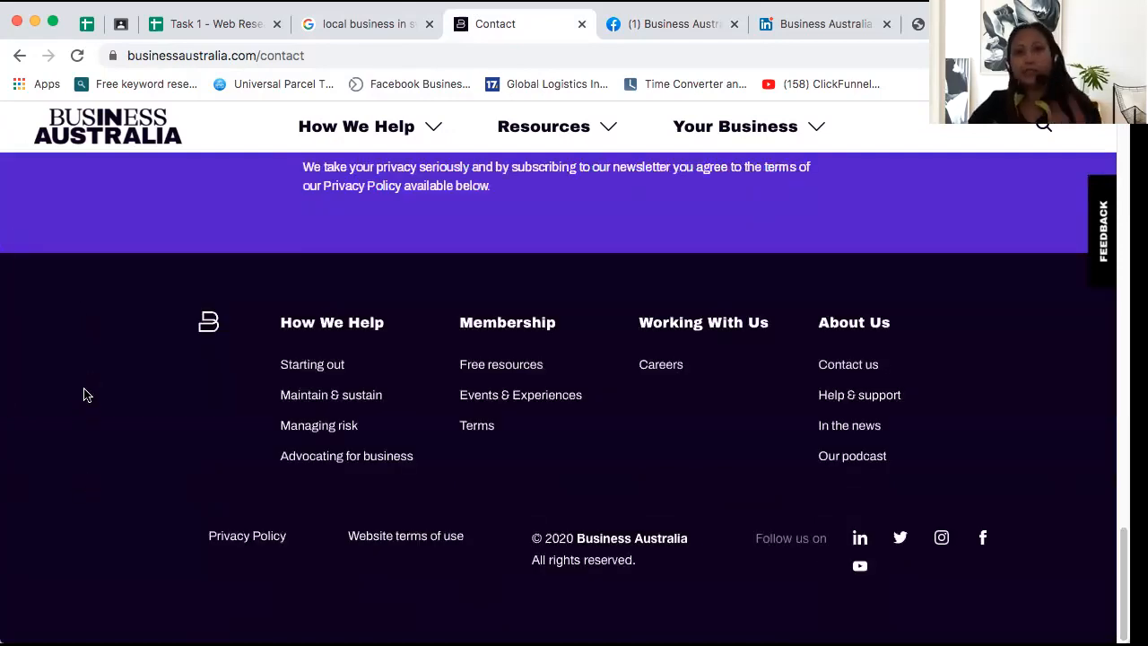
Copy the Business Australia Facebook page address into the FB Page cell of the Business Australia row in the Task 1 - Web Research sheet
left_click(687, 32)
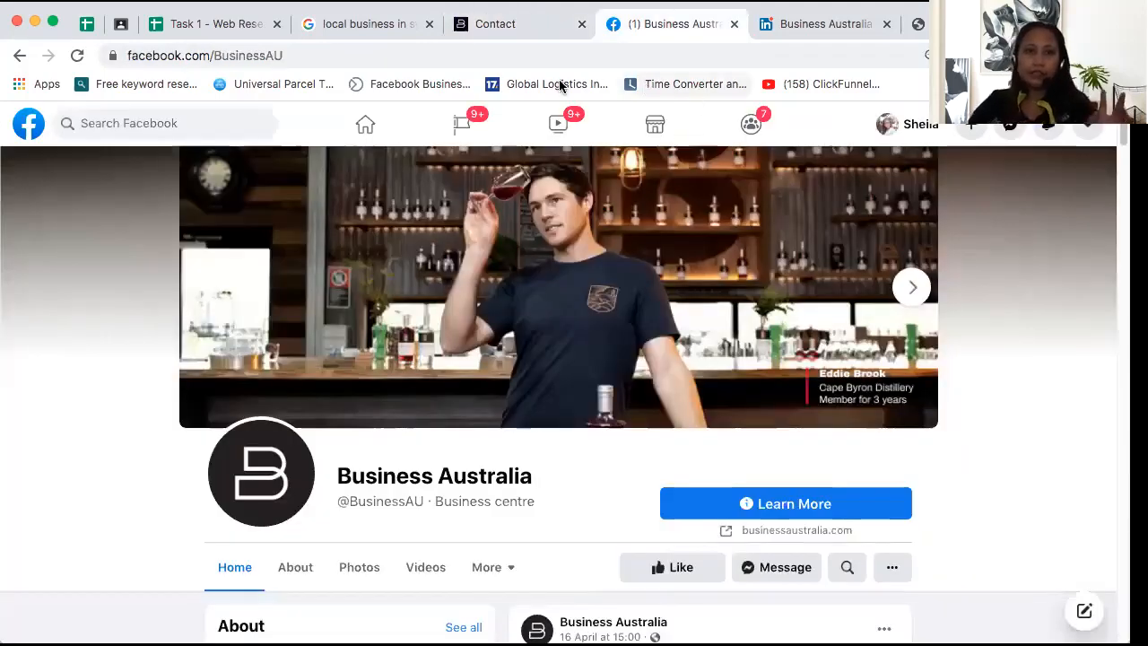
left_click(701, 57)
key("super+c")
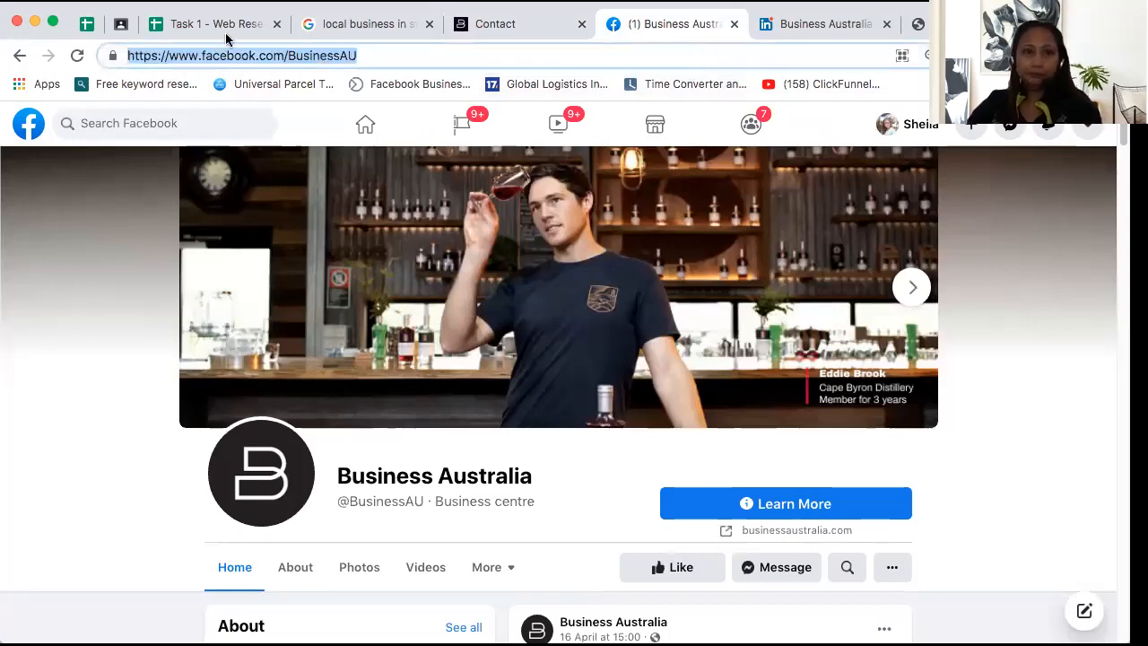
key("super+3")
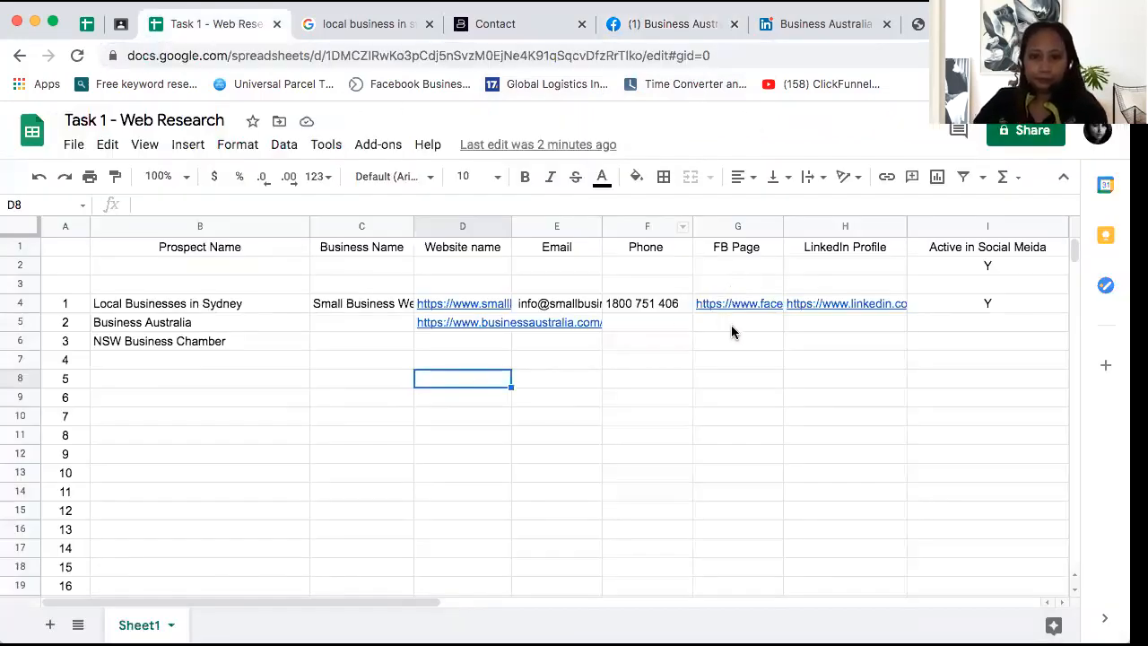
double_click(731, 325)
key("super+v")
left_click(735, 361)
Try to copy the Business Australia LinkedIn page address into the LinkedIn Profile cell of the same row, H5
left_click(807, 25)
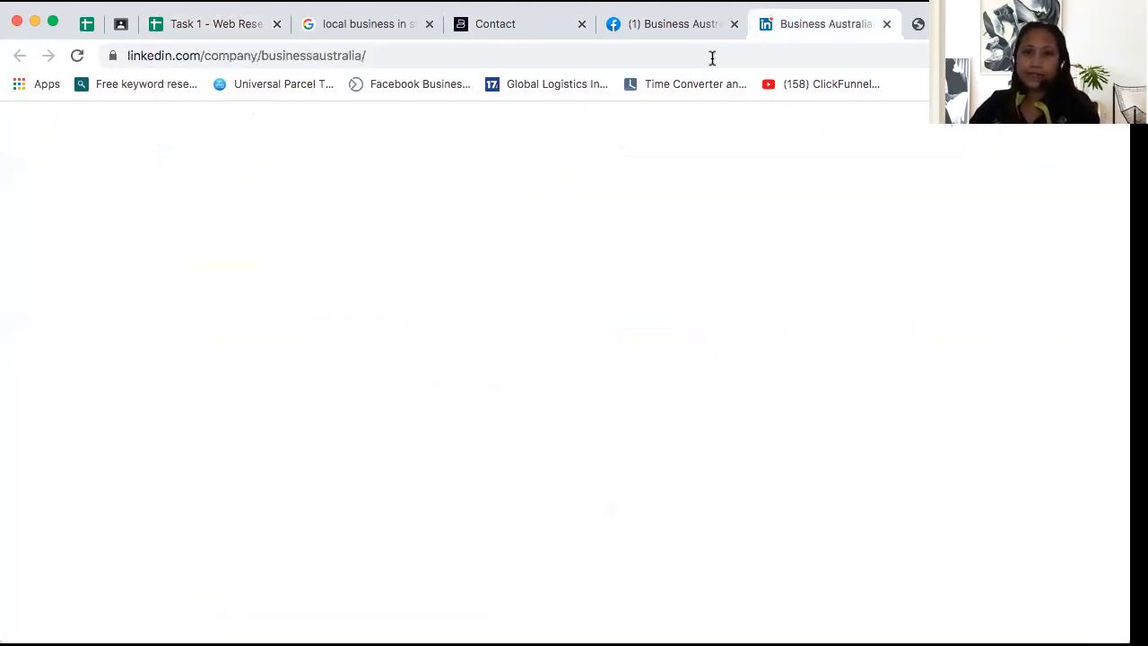
left_click(711, 57)
type("çç")
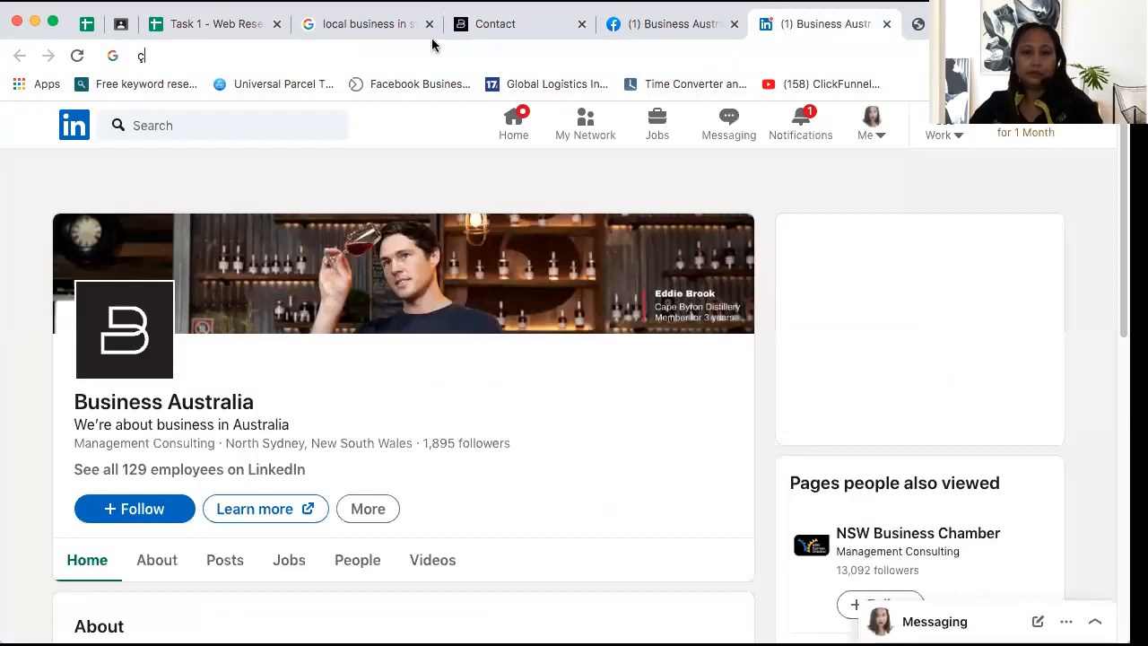
key("super+3")
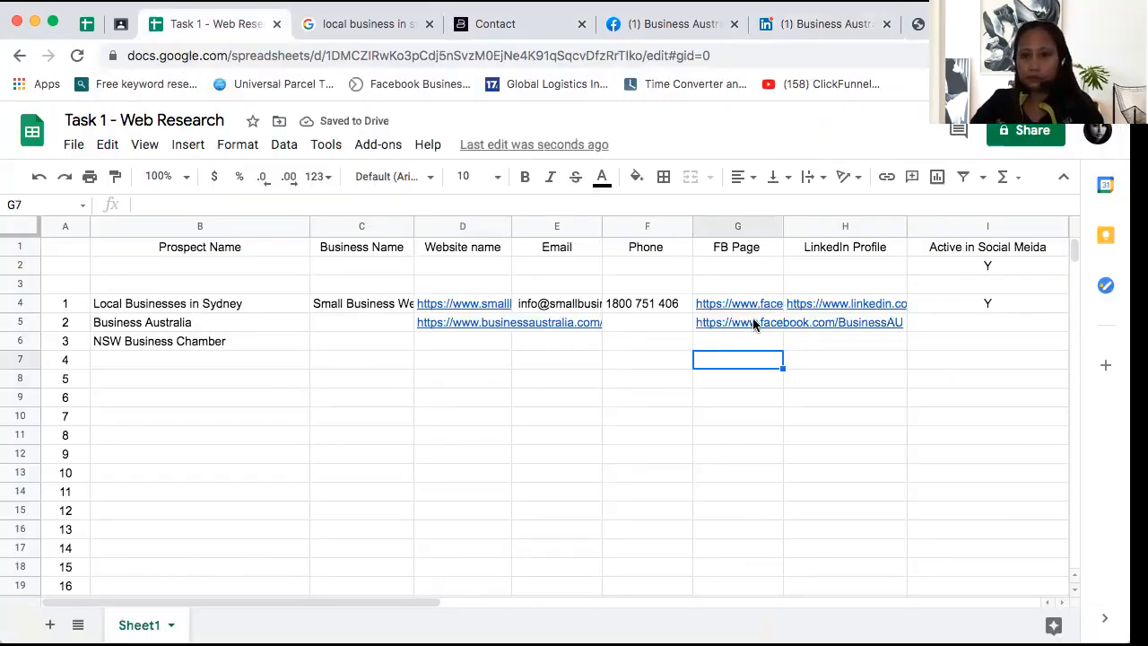
left_click(831, 324)
double_click(832, 323)
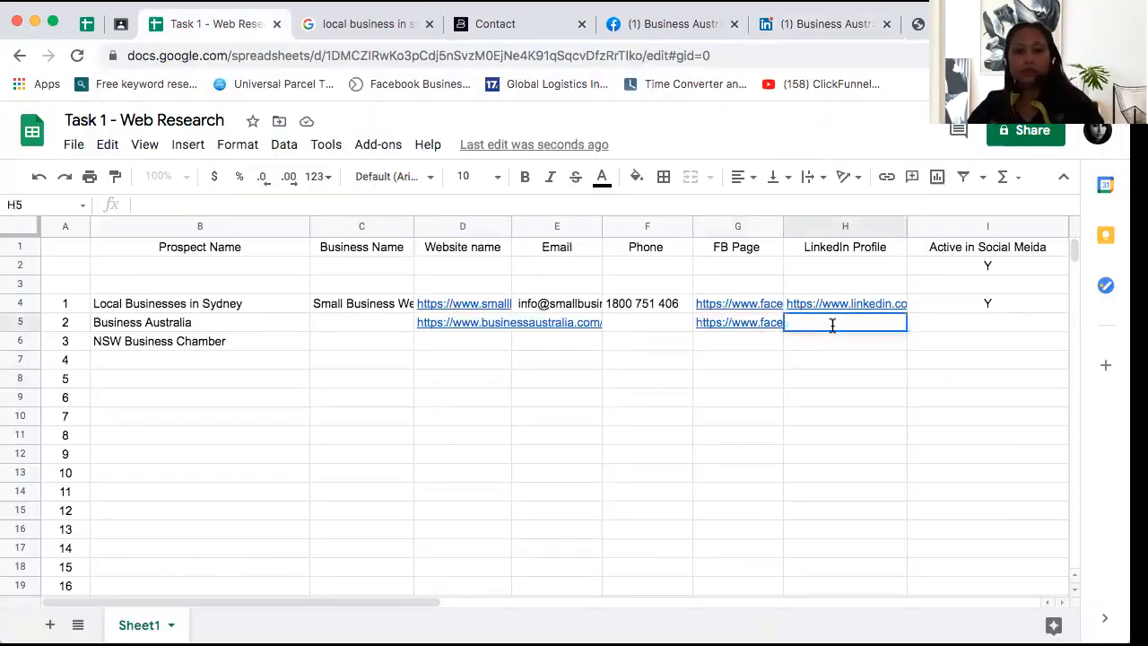
key("super+v")
left_click(856, 456)
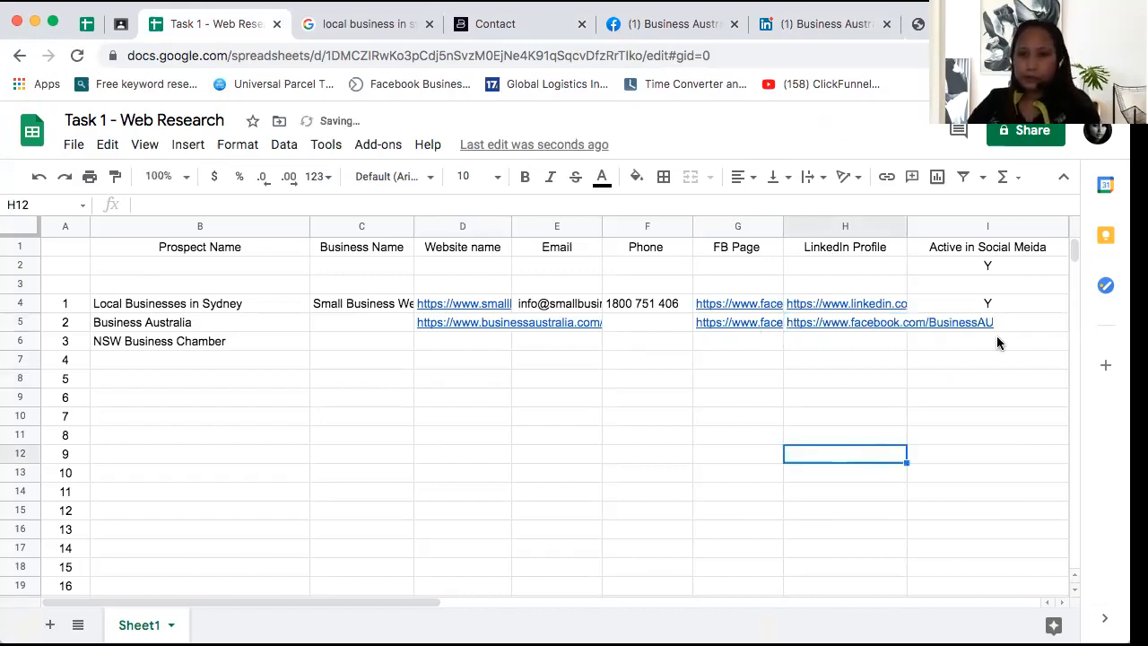
Fill the Y from the first prospect's social media activity cell down into the Business Australia row, I5
left_click(1021, 323)
double_click(1021, 324)
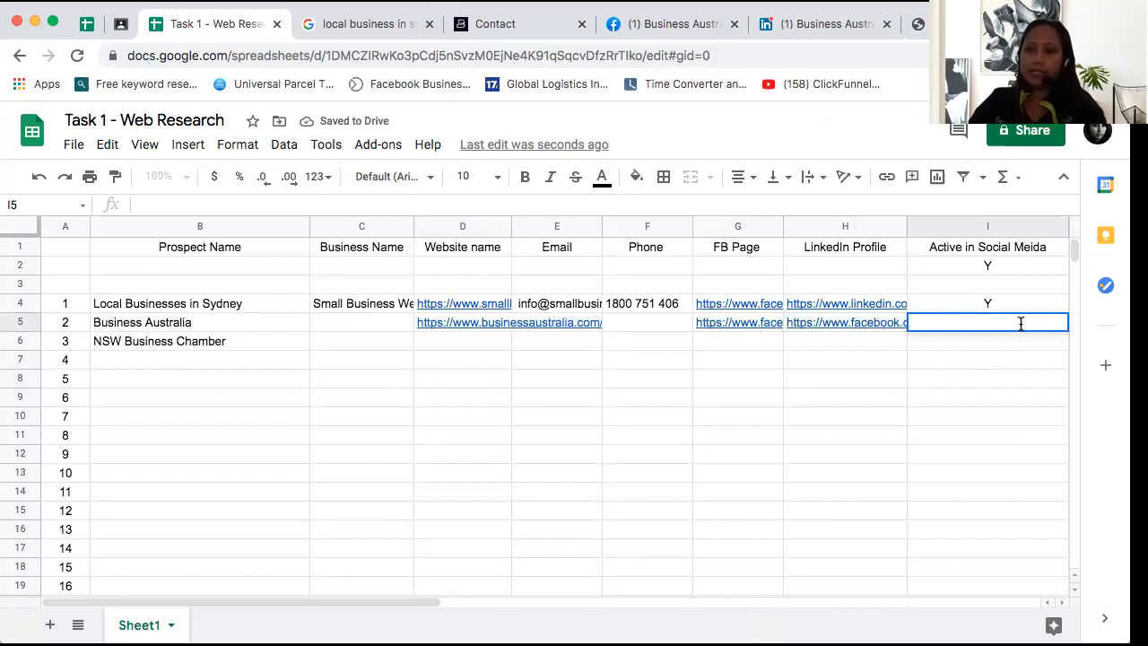
left_click(1028, 415)
left_click(1064, 308)
left_click_drag(1064, 310, 1063, 329)
left_click(1018, 382)
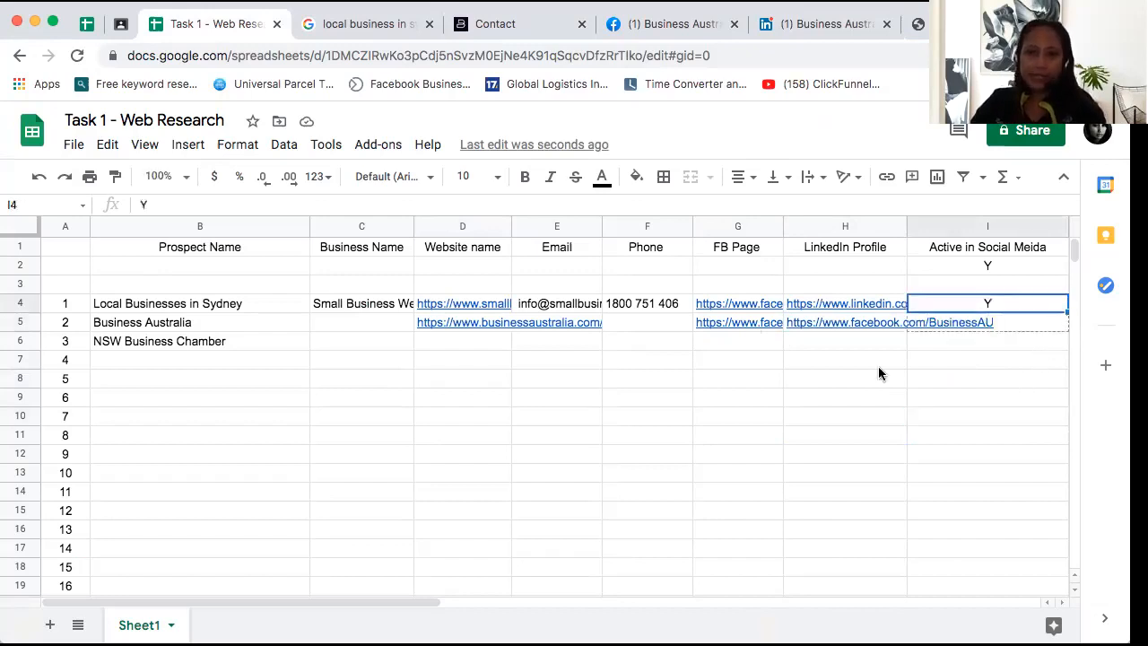
Copy Business Australia from the Prospect Name cell B5 into the Business Name cell C5, and clear B5
left_click(384, 329)
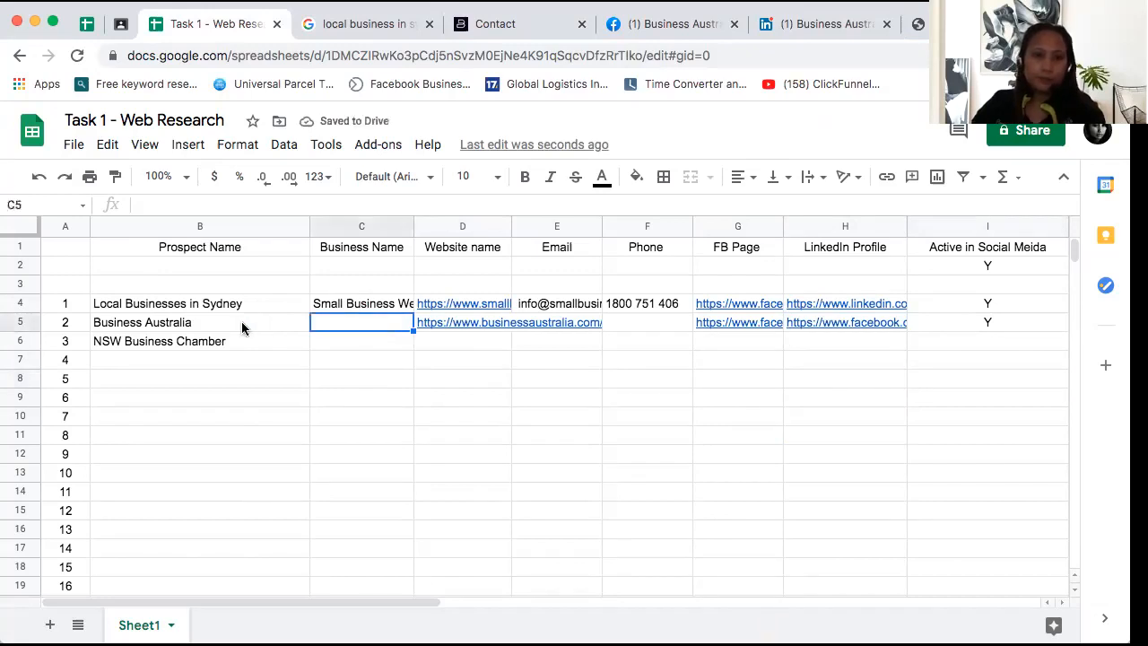
left_click(242, 325)
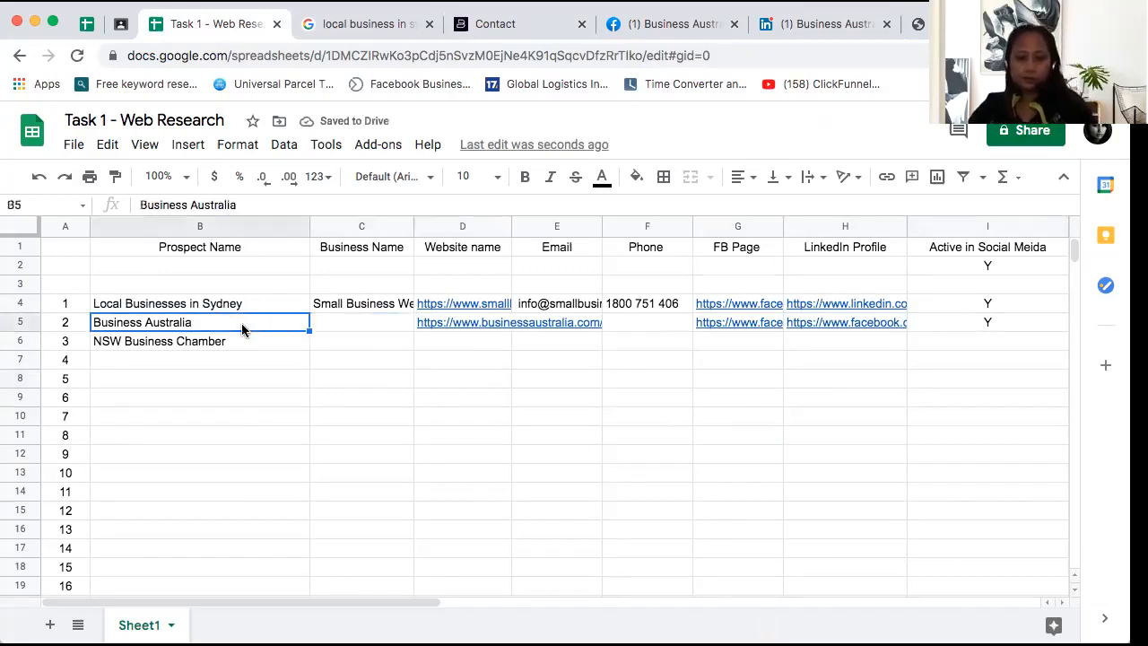
key("ctrl+c")
left_click(353, 329)
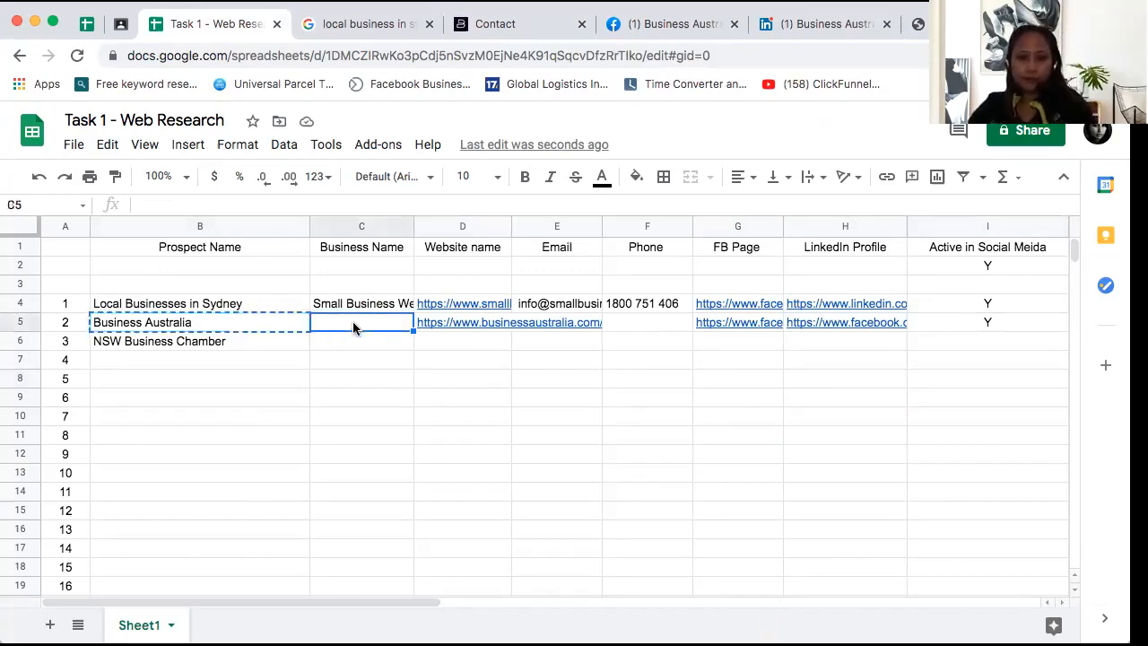
key("ctrl+v")
left_click(268, 325)
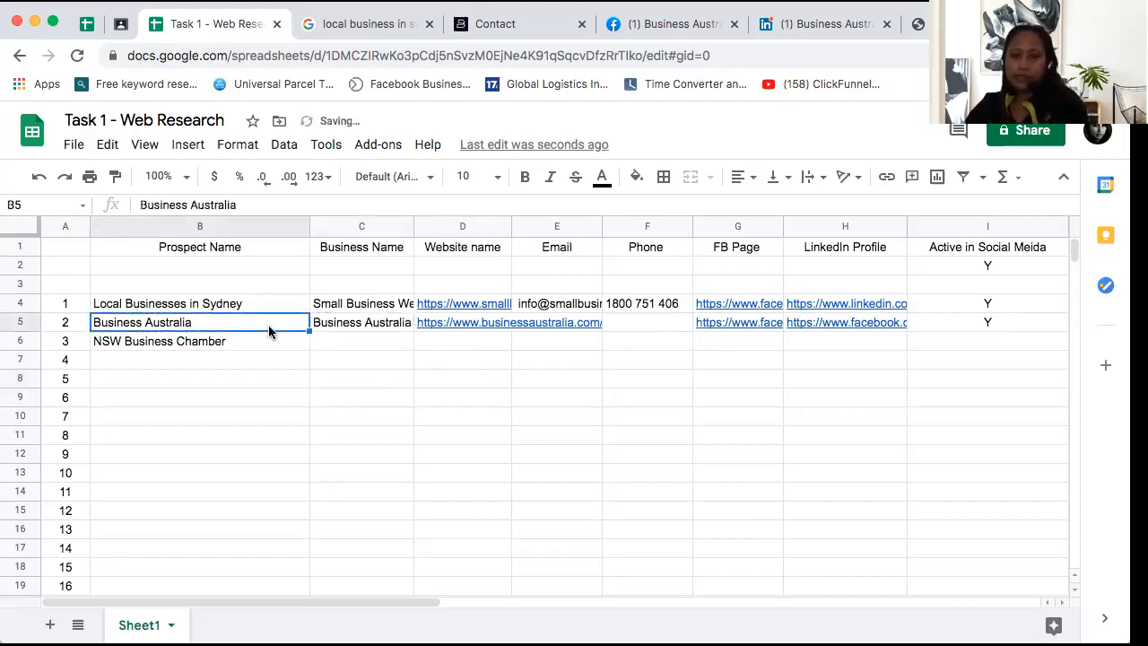
key("Delete")
left_click(556, 377)
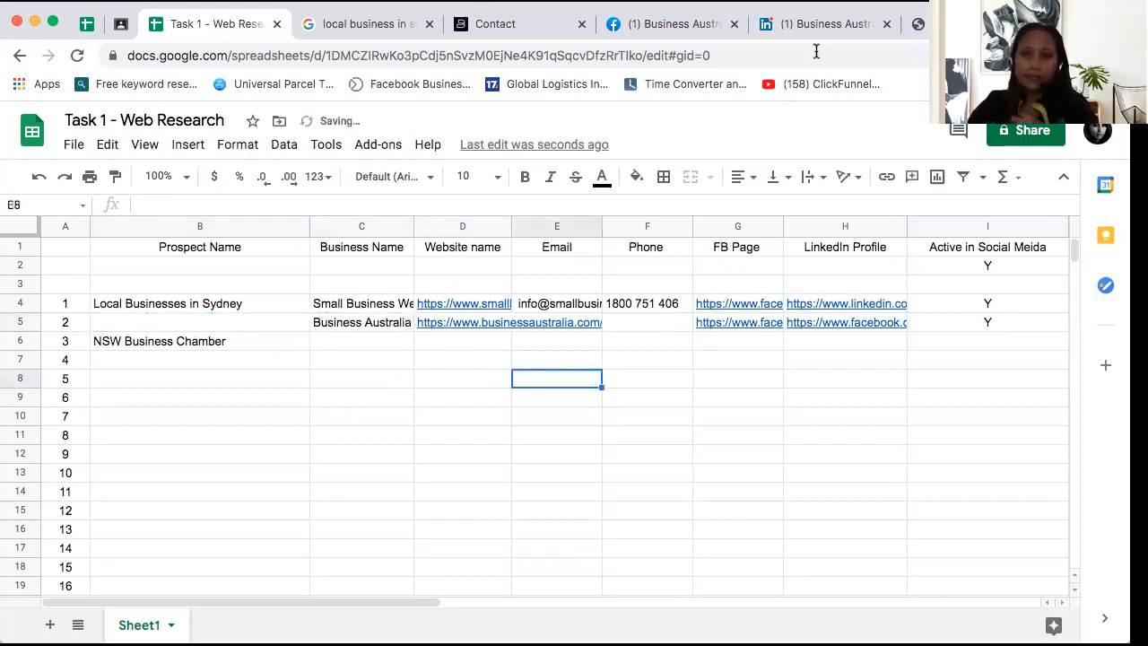
Look through Business Australia's LinkedIn page and its full company details for contact information
key("super+7")
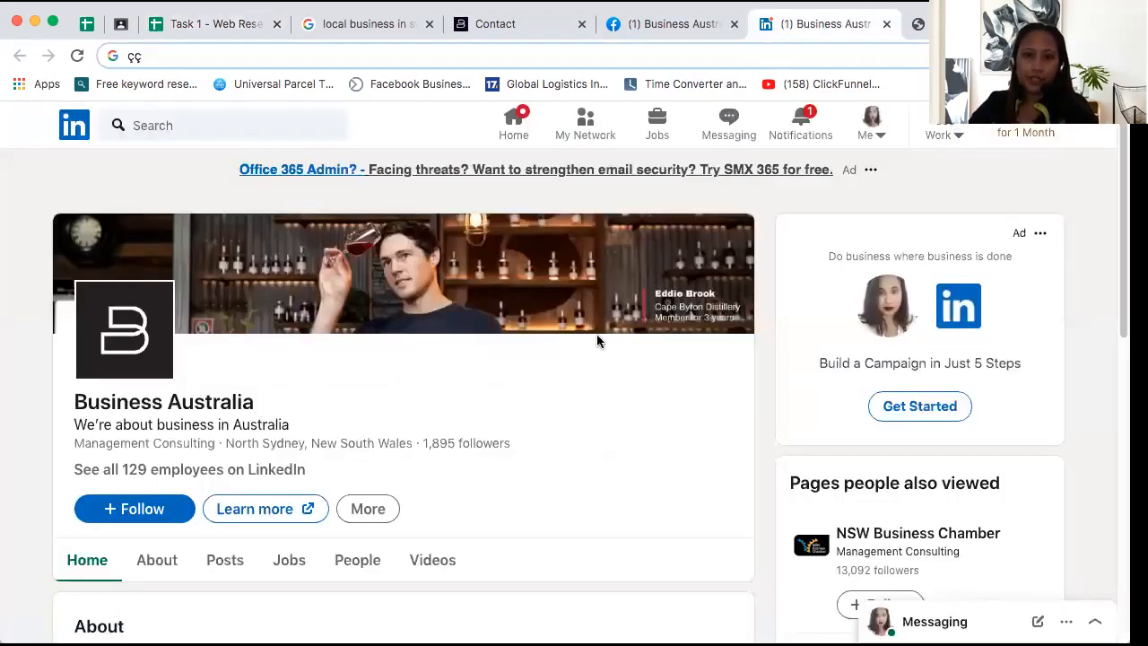
scroll(574, 377, "down", 3)
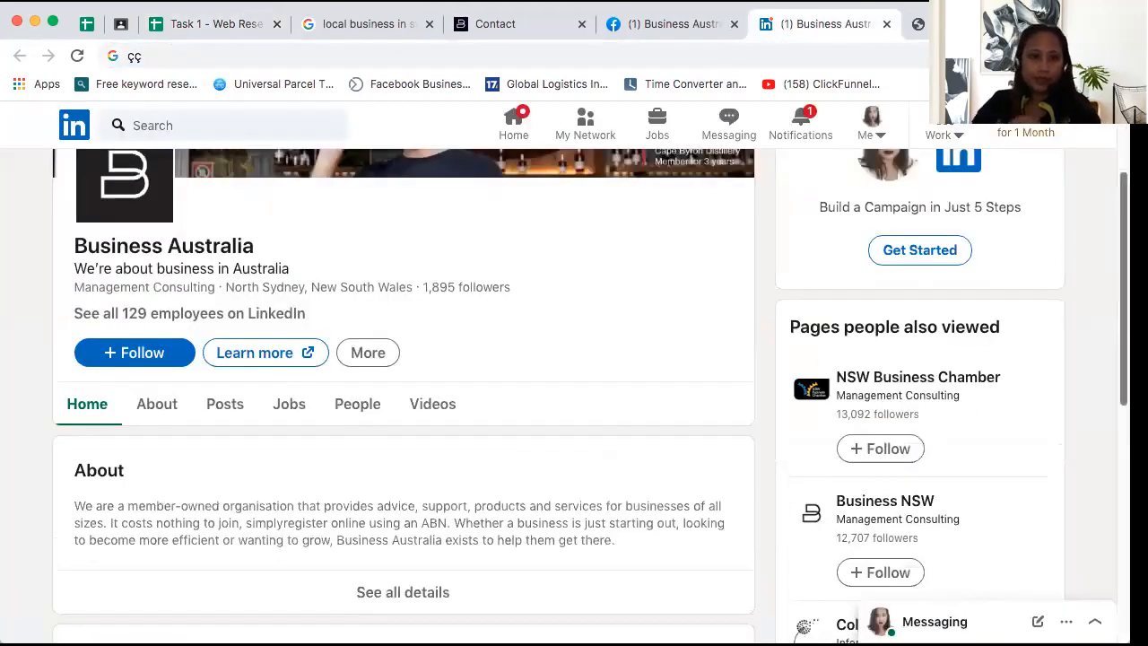
scroll(514, 275, "down", 4)
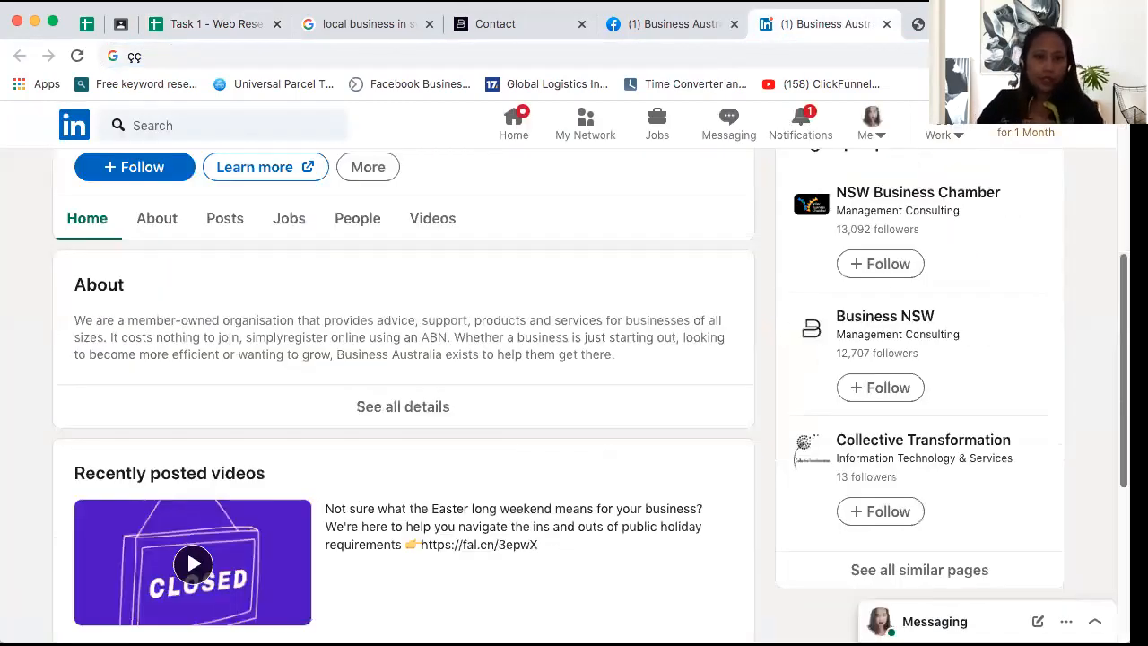
scroll(440, 377, "down", 1)
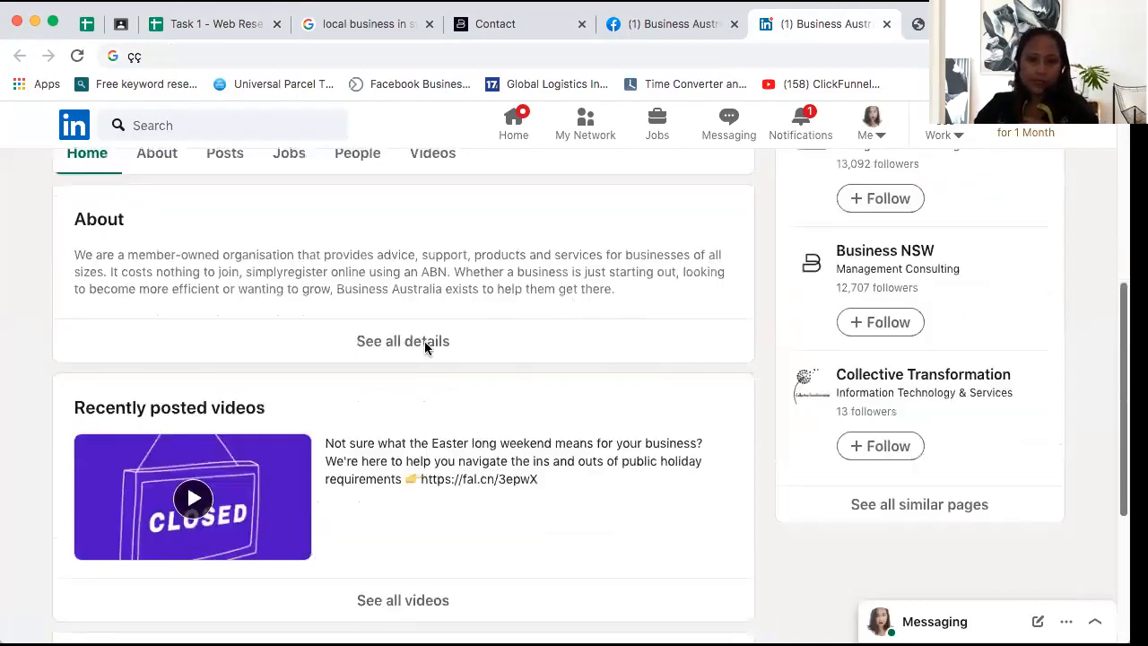
left_click(407, 341)
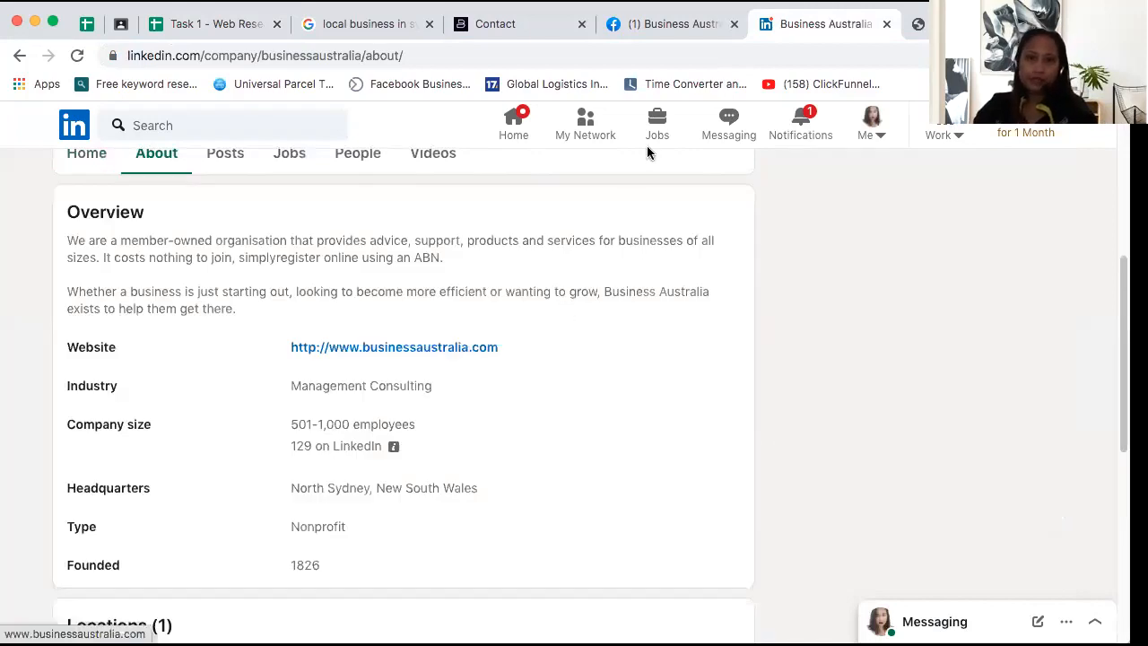
Check the Business Australia contact page again and open the site's About Us page
left_click(541, 27)
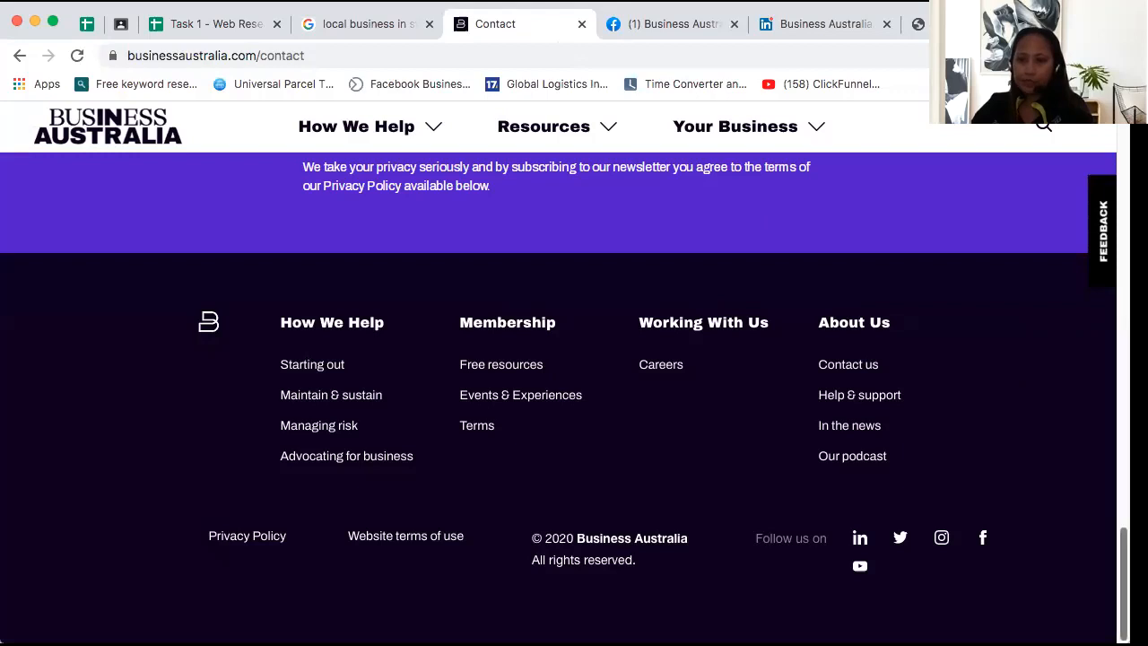
left_click_drag(1123, 583, 1122, 172)
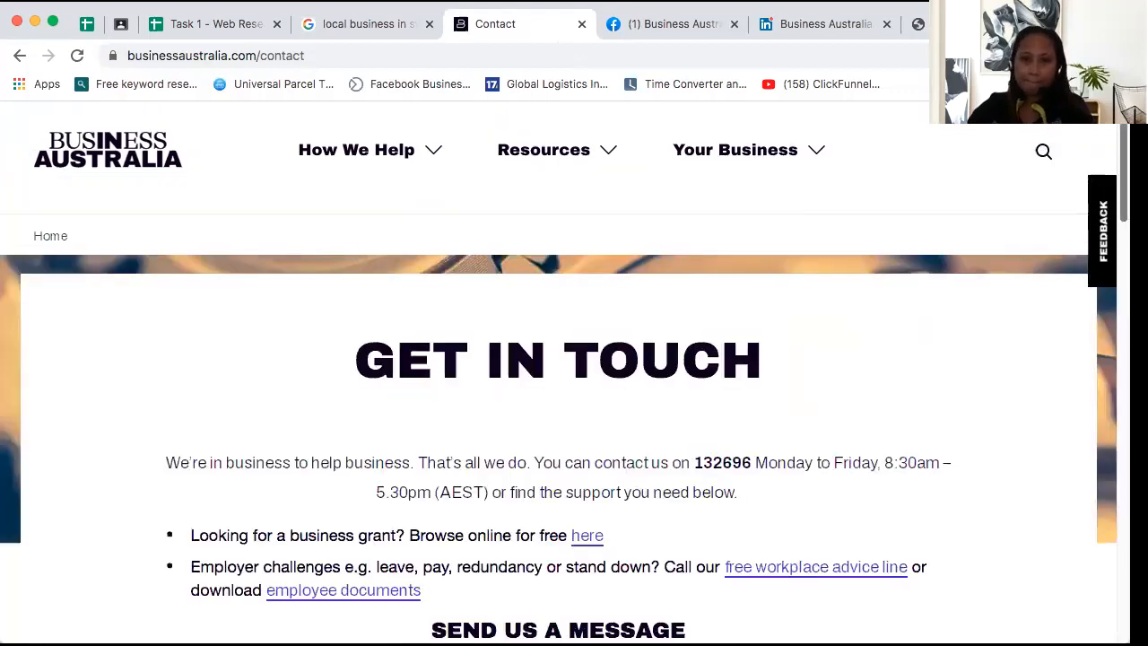
scroll(943, 142, "up", 1)
left_click(717, 129)
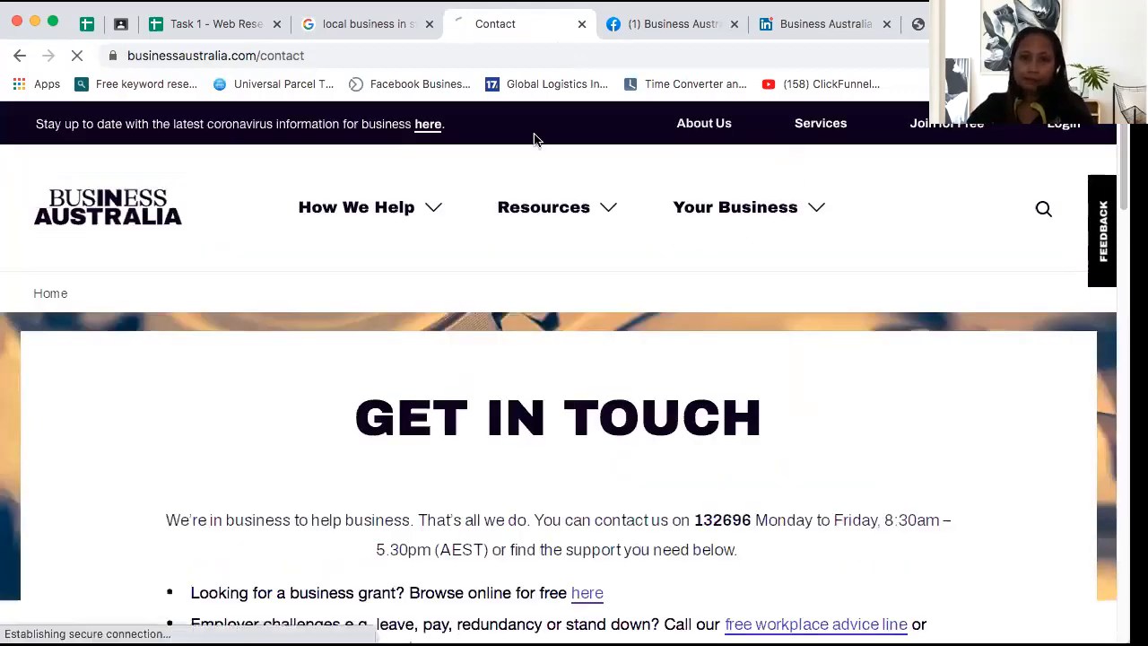
Check the Facebook notifications, and close the Business Australia Facebook and LinkedIn pages
left_click(680, 24)
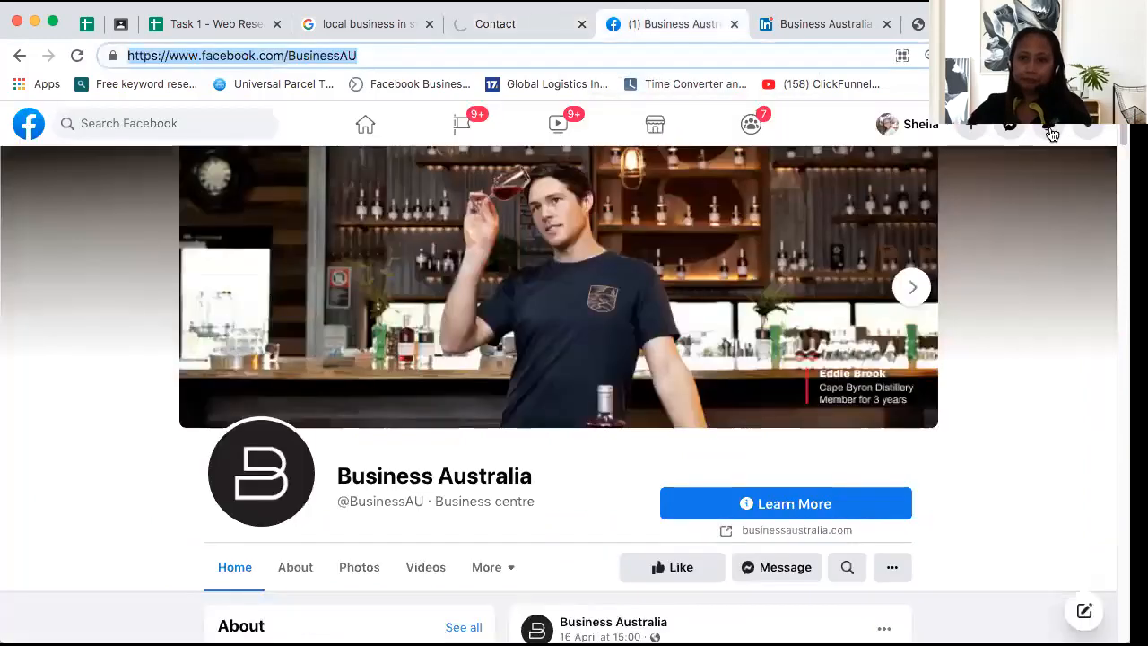
left_click(1054, 133)
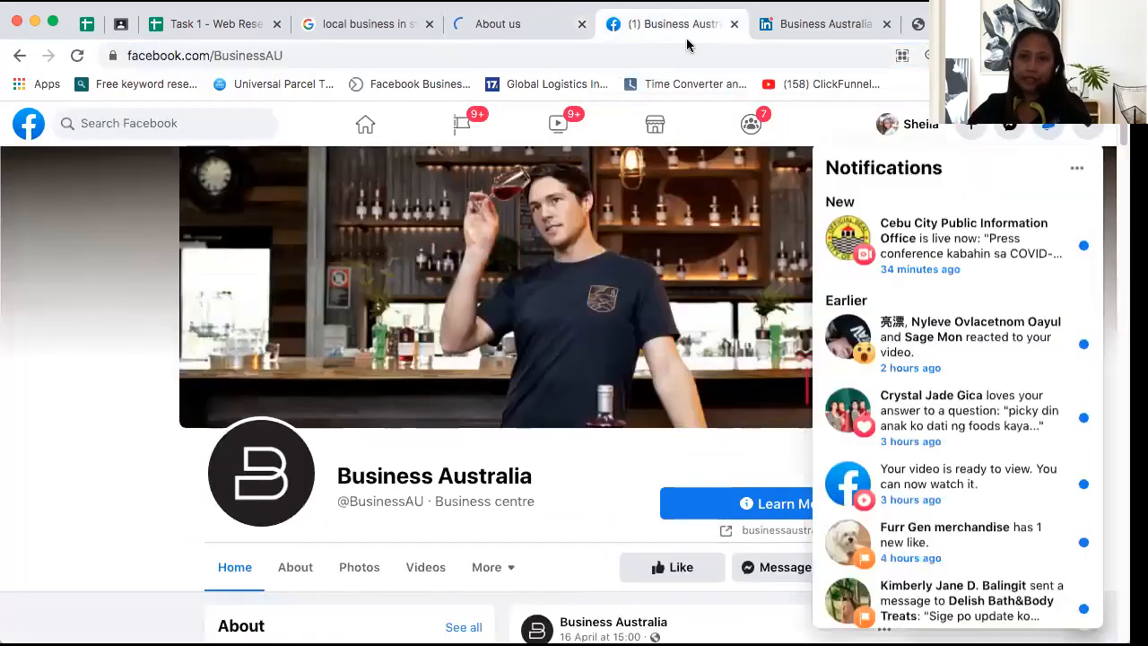
left_click(822, 36)
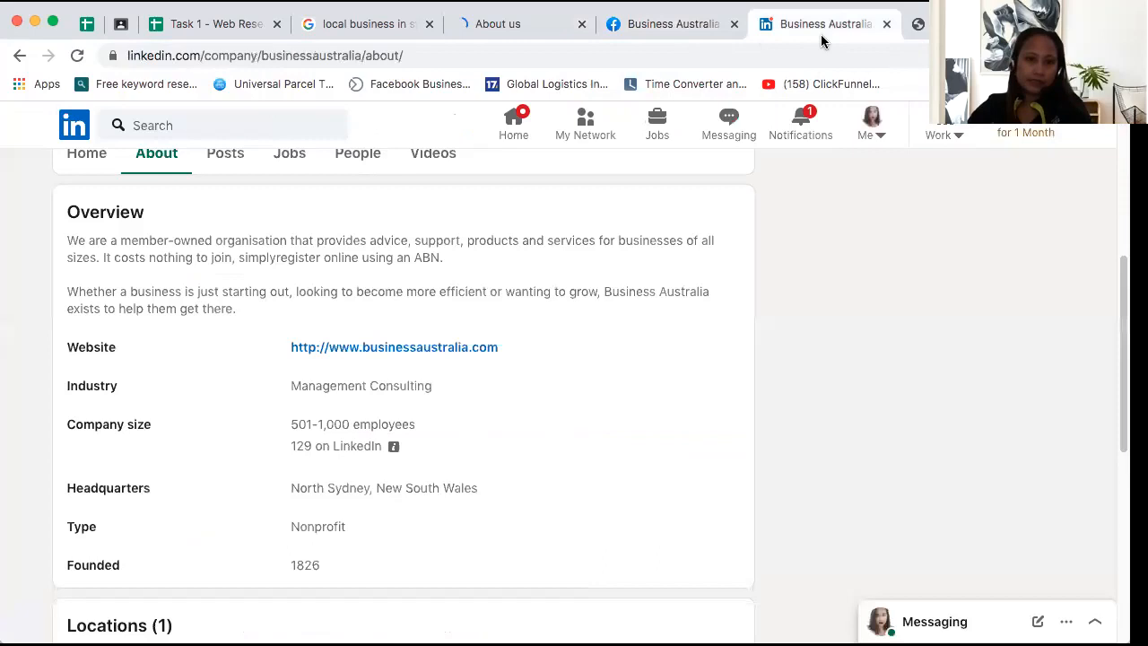
left_click(885, 24)
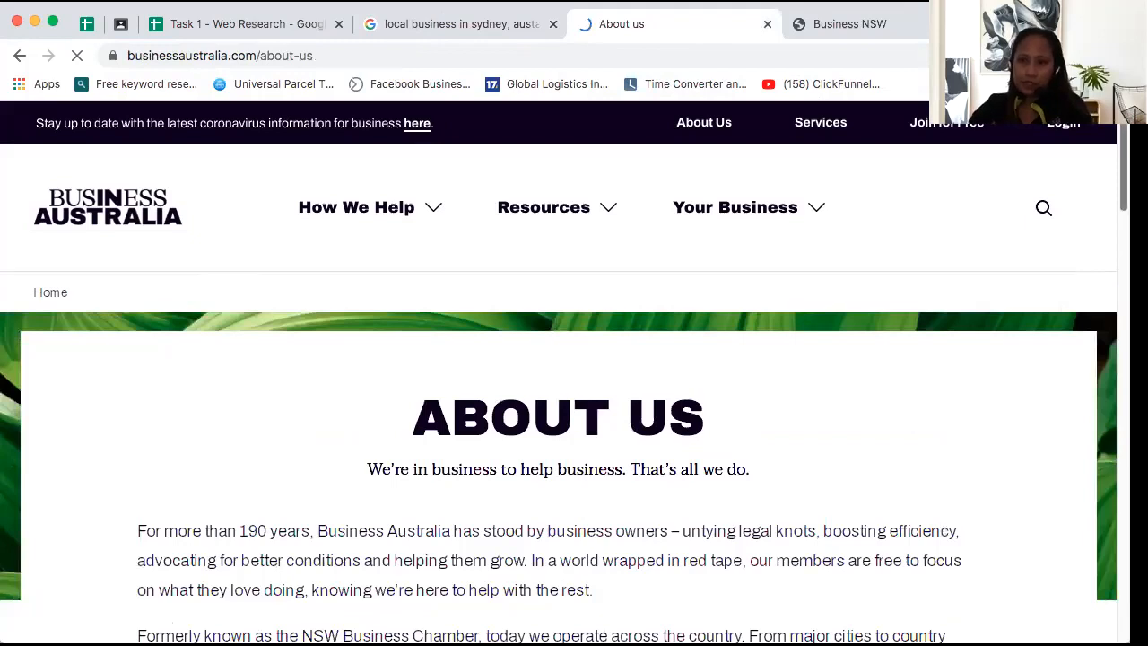
Read through Business Australia's About Us page down to the footer links
scroll(558, 377, "down", 7)
scroll(558, 377, "down", 3)
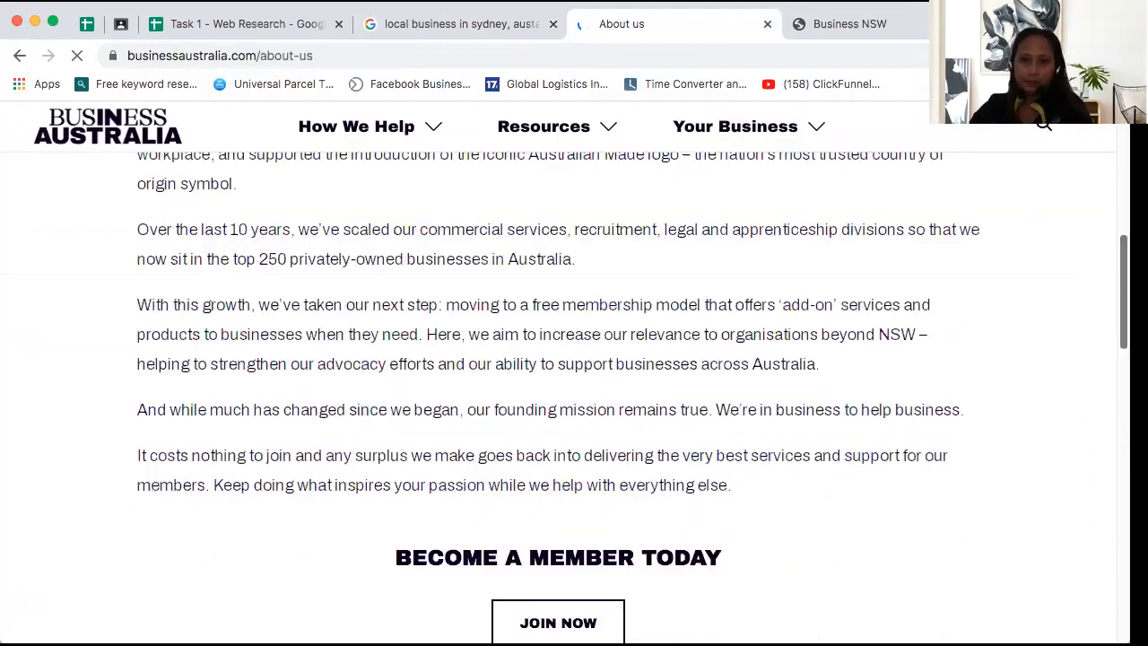
scroll(558, 376, "down", 3)
scroll(557, 377, "down", 8)
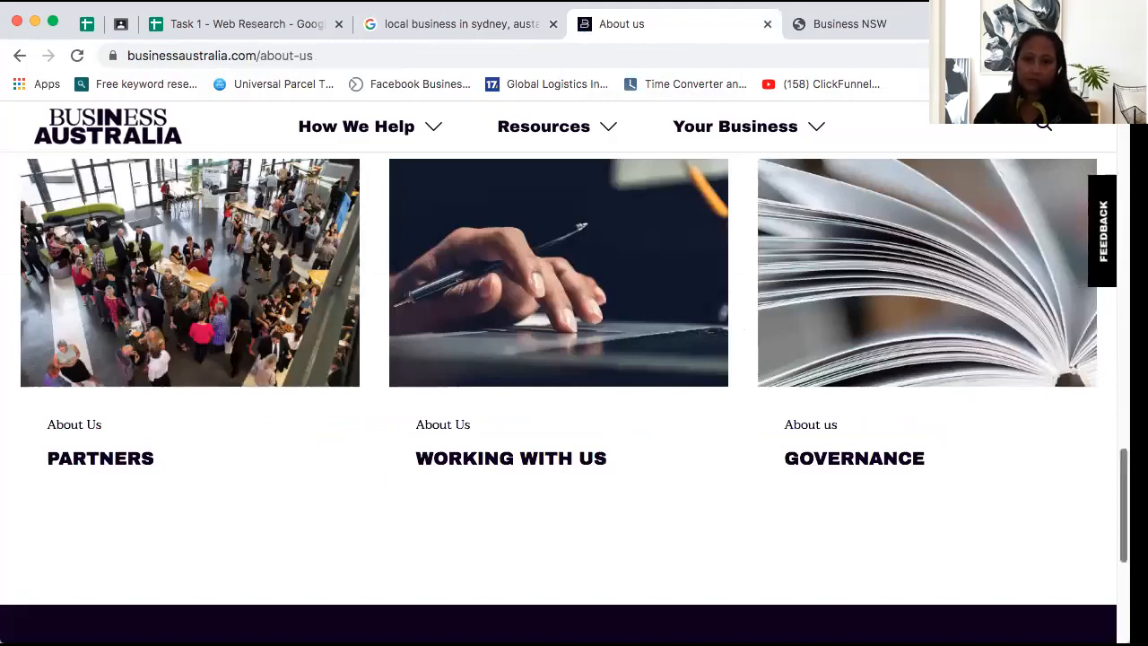
scroll(558, 377, "down", 3)
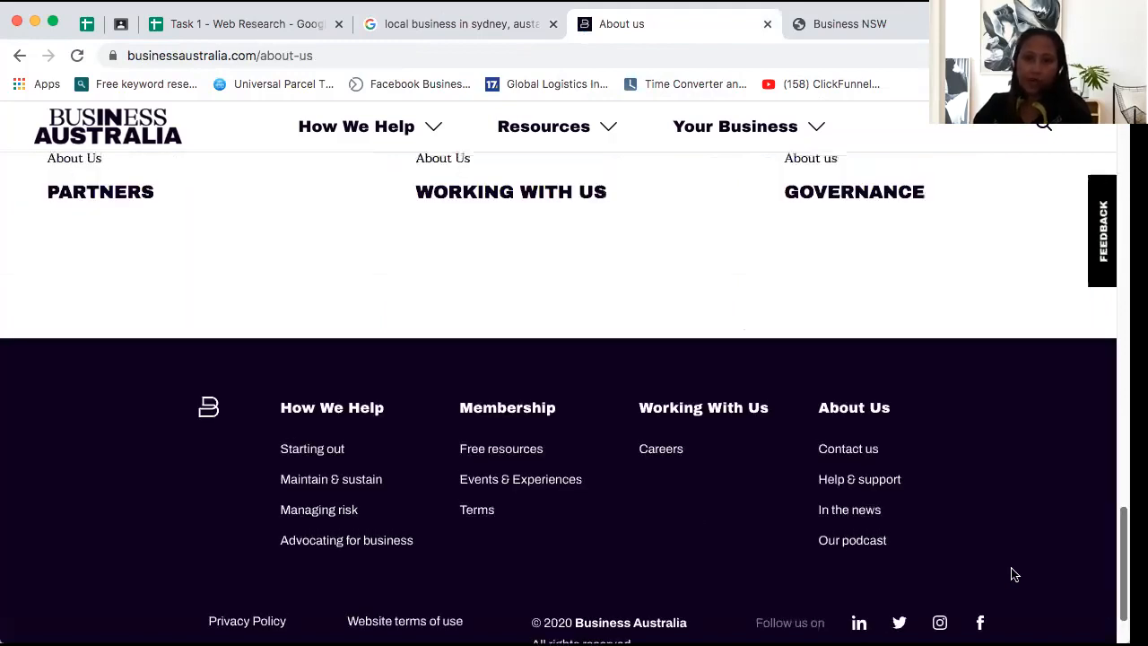
Open Business Australia's Careers page, look through it for contact details, and close the site
left_click(673, 455)
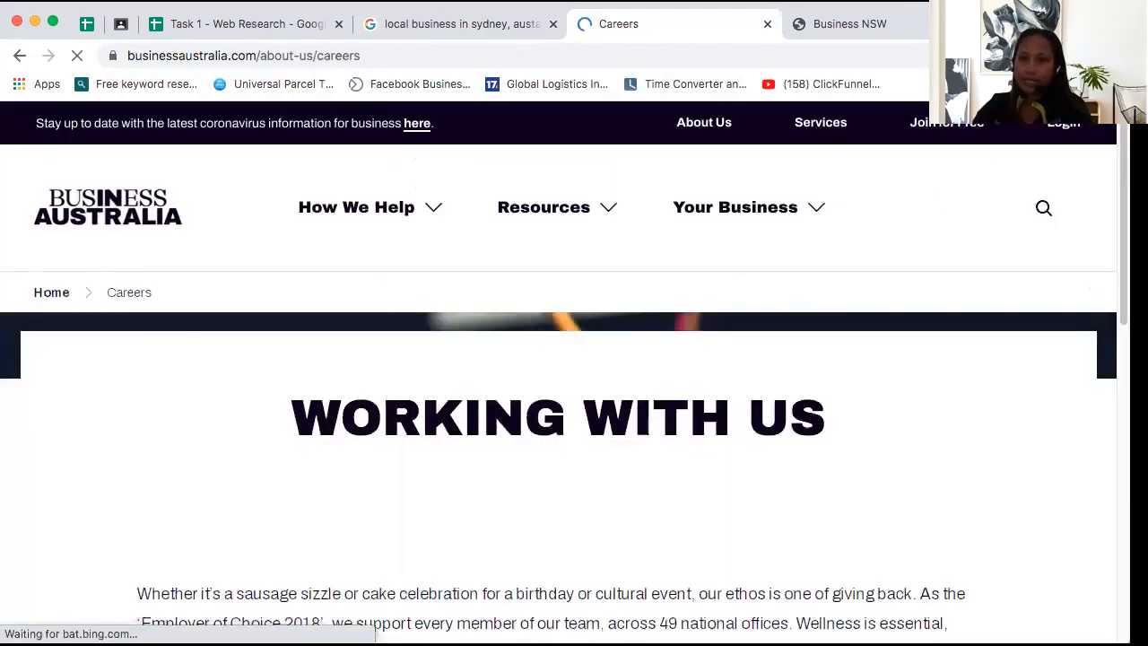
scroll(574, 377, "down", 15)
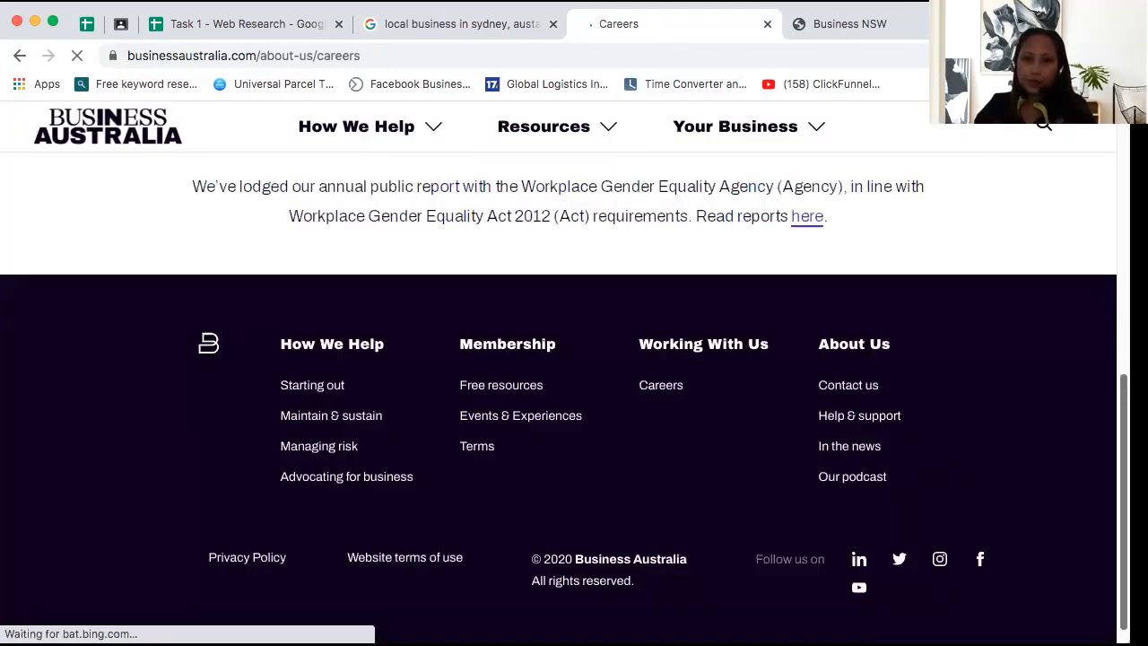
scroll(573, 377, "up", 3)
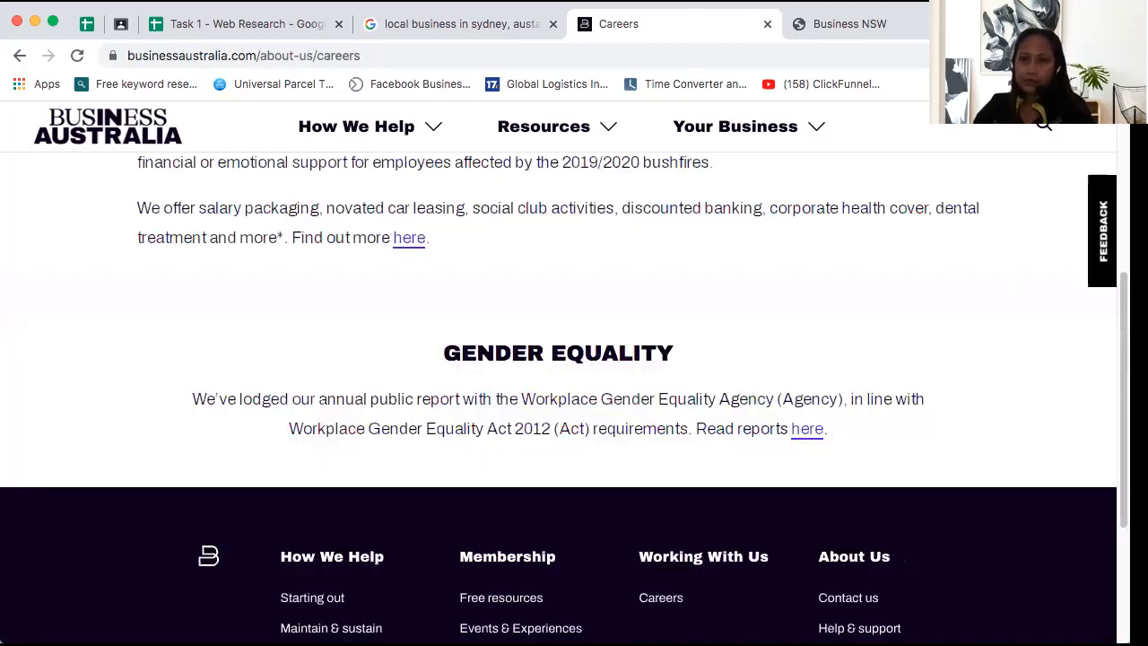
scroll(574, 395, "up", 2)
scroll(574, 377, "up", 4)
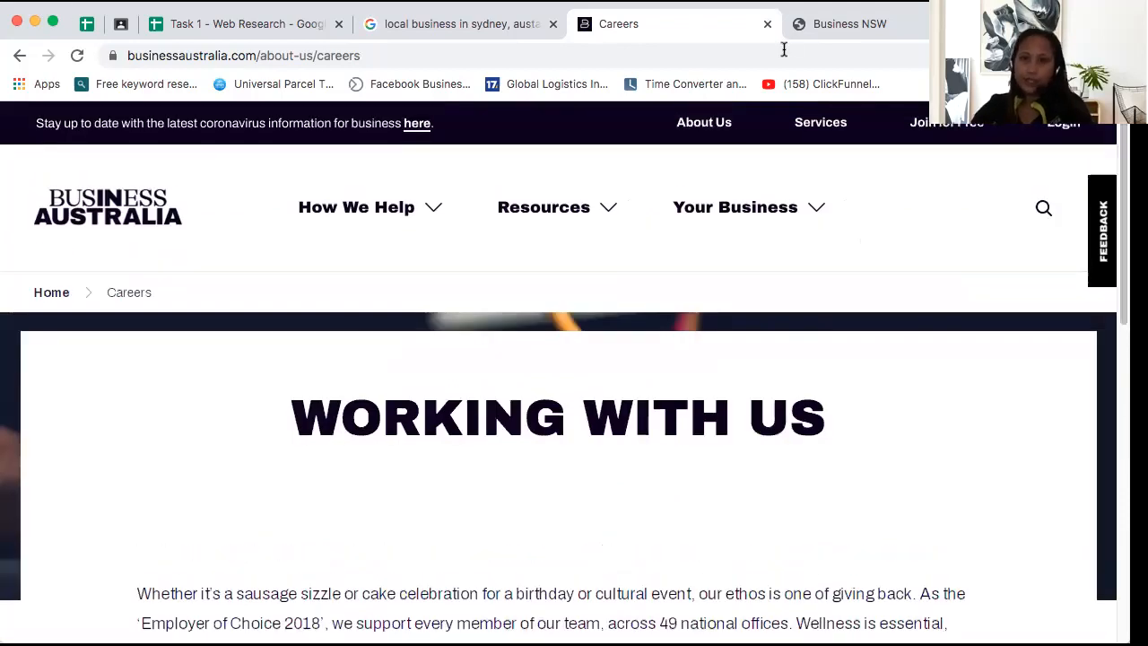
key("super+w")
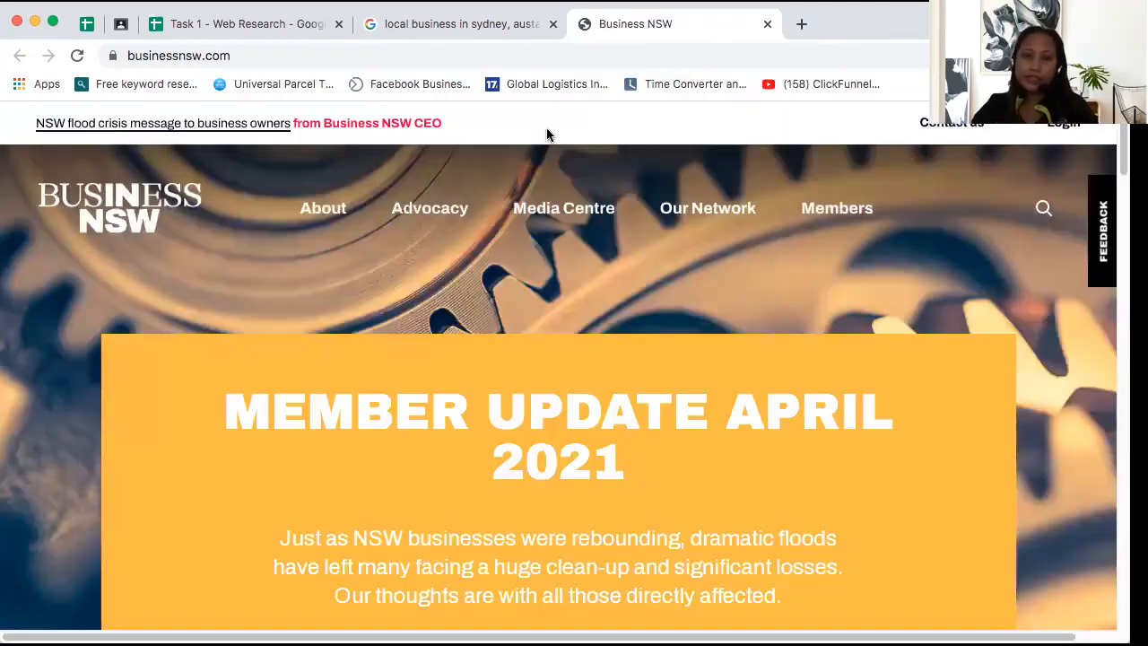
Check the NSW Business Chamber entry against the Business NSW website, reviewing the home page down to its footer, and close the site
left_click(230, 27)
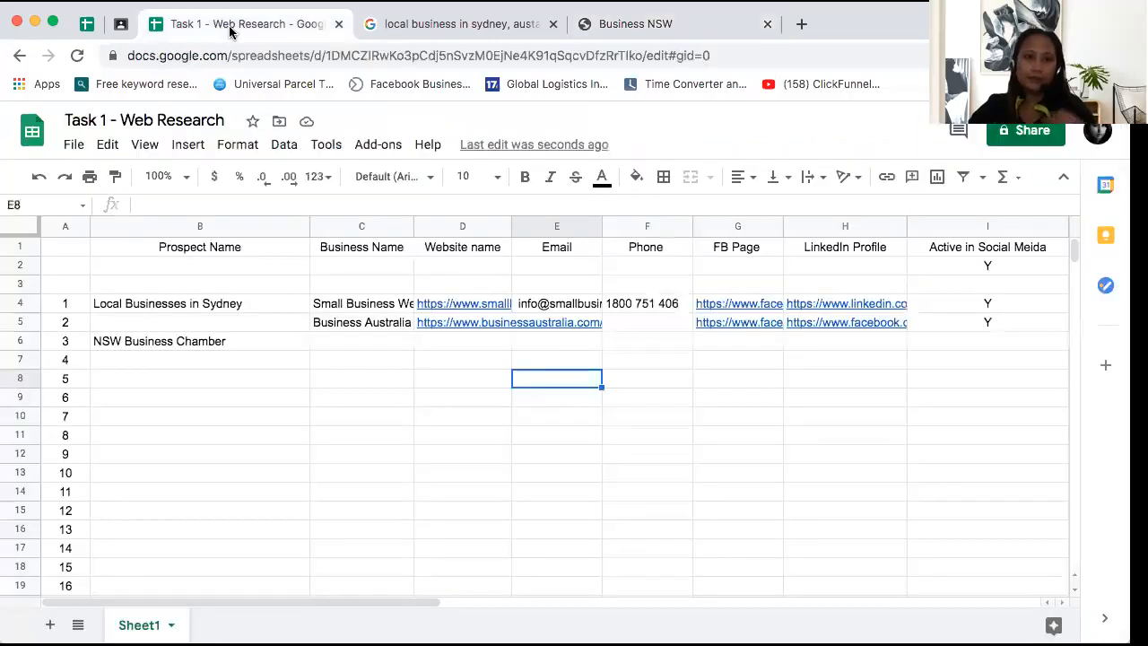
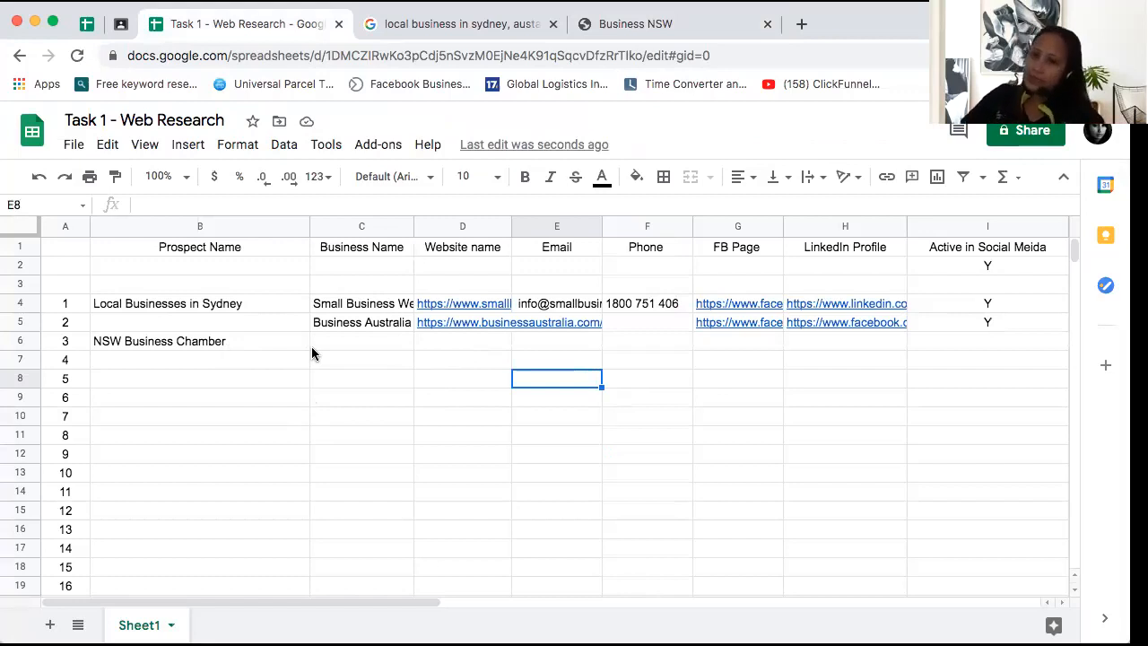
left_click(146, 342)
left_click(649, 34)
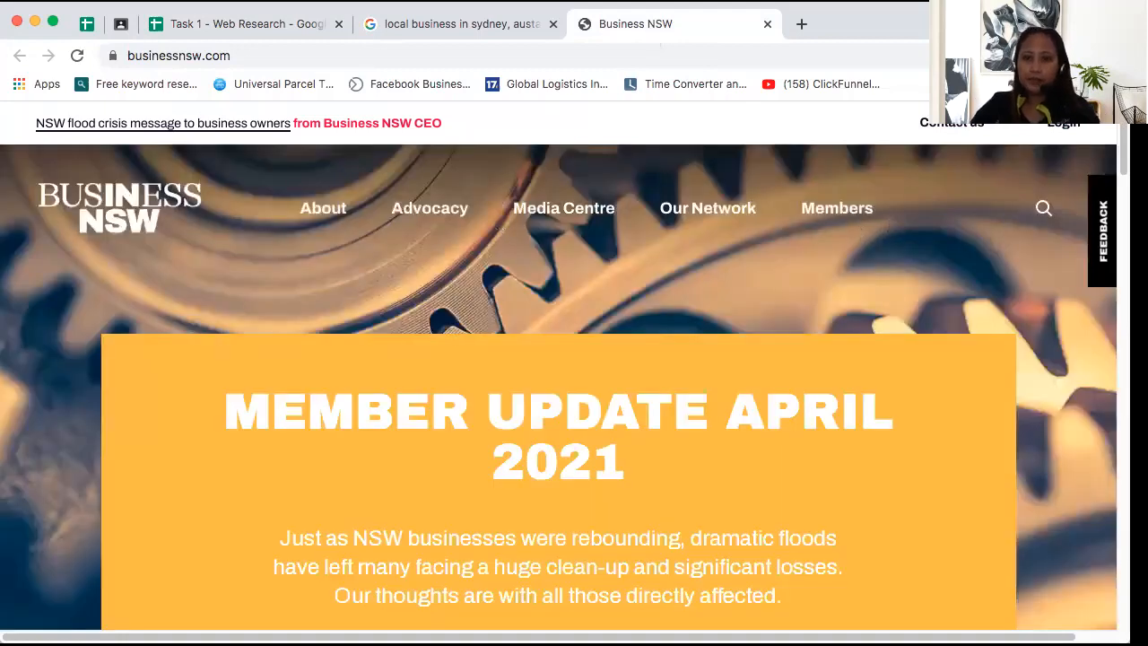
scroll(574, 376, "down", 10)
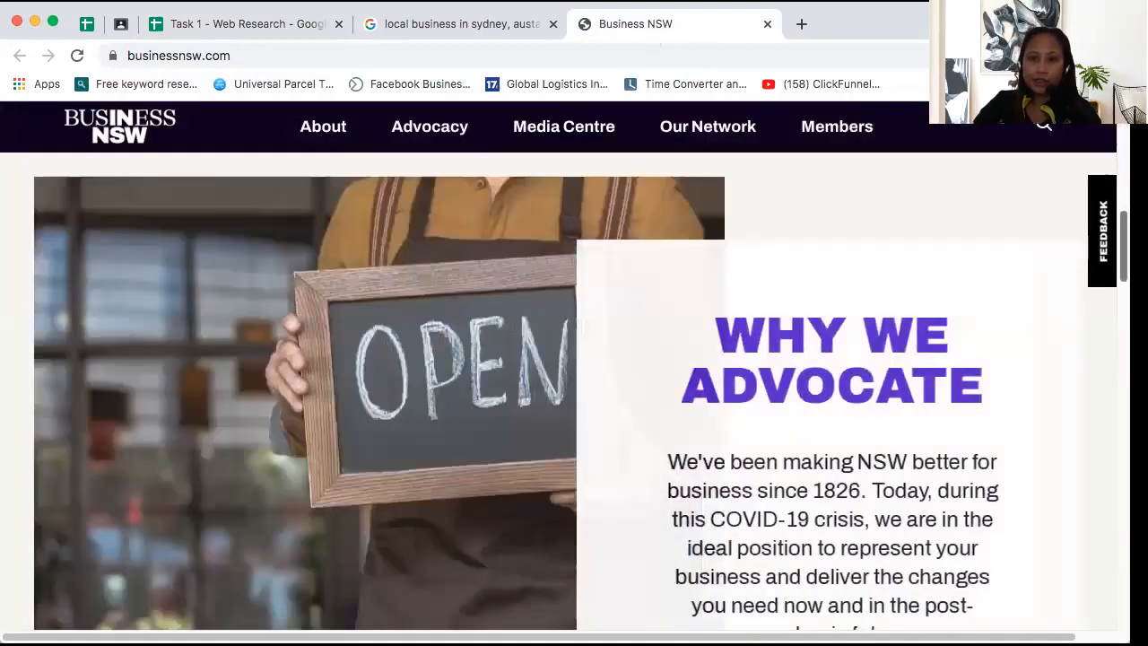
scroll(573, 392, "down", 5)
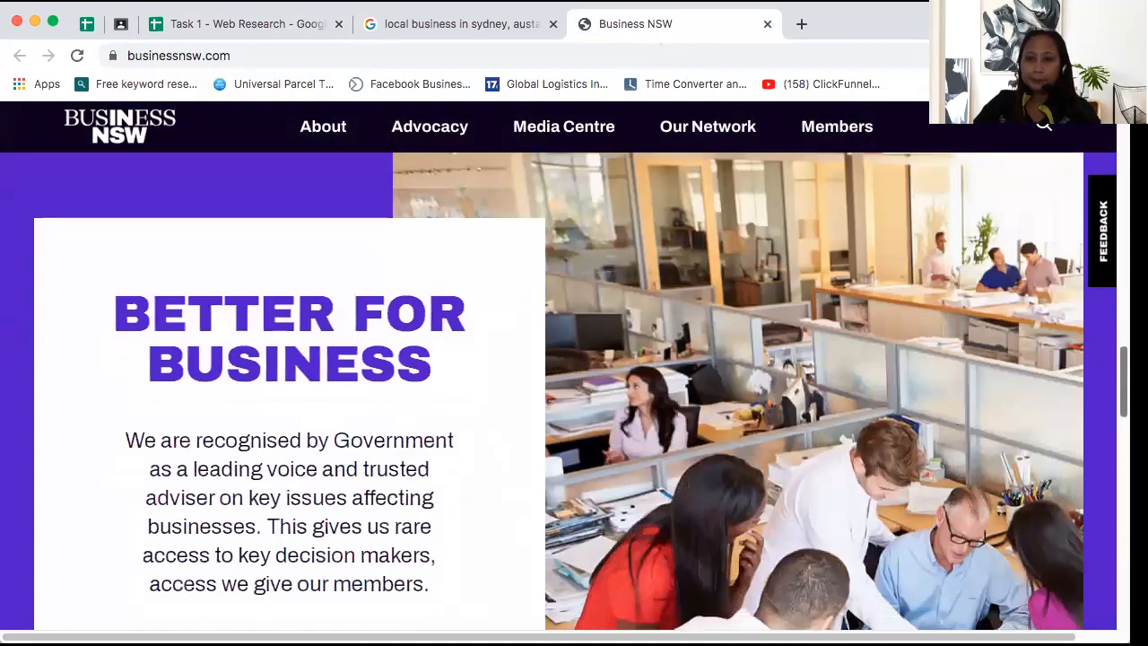
scroll(573, 392, "down", 15)
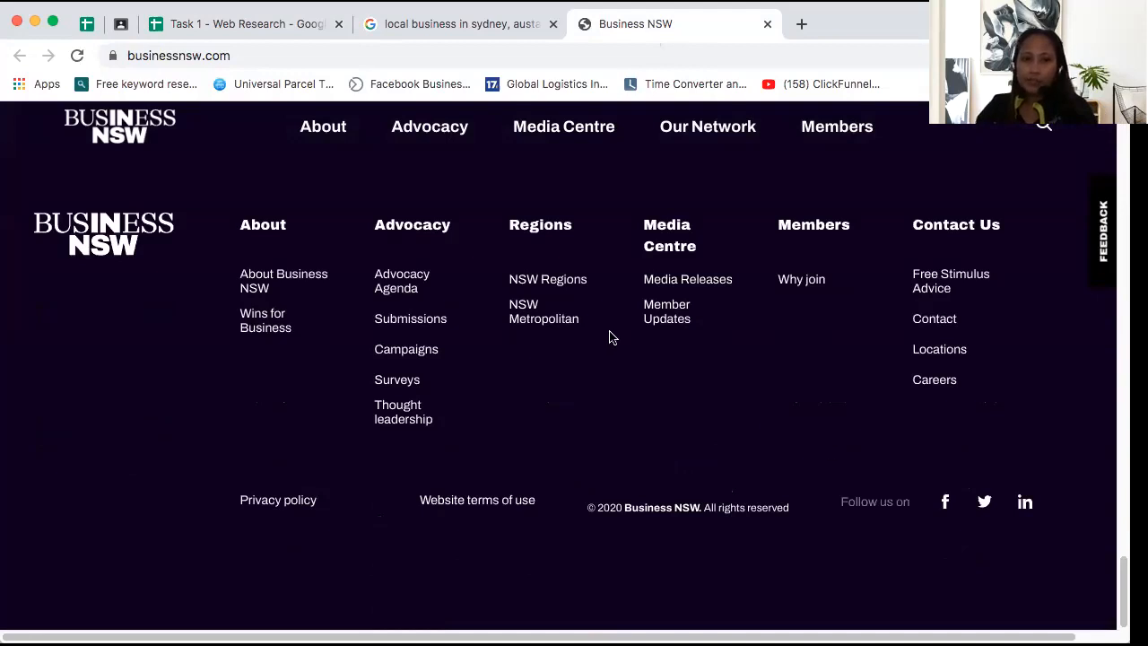
left_click(767, 23)
Clear NSW Business Chamber from the Prospect Name cell B6 in the Task 1 - Web Research sheet
left_click(170, 25)
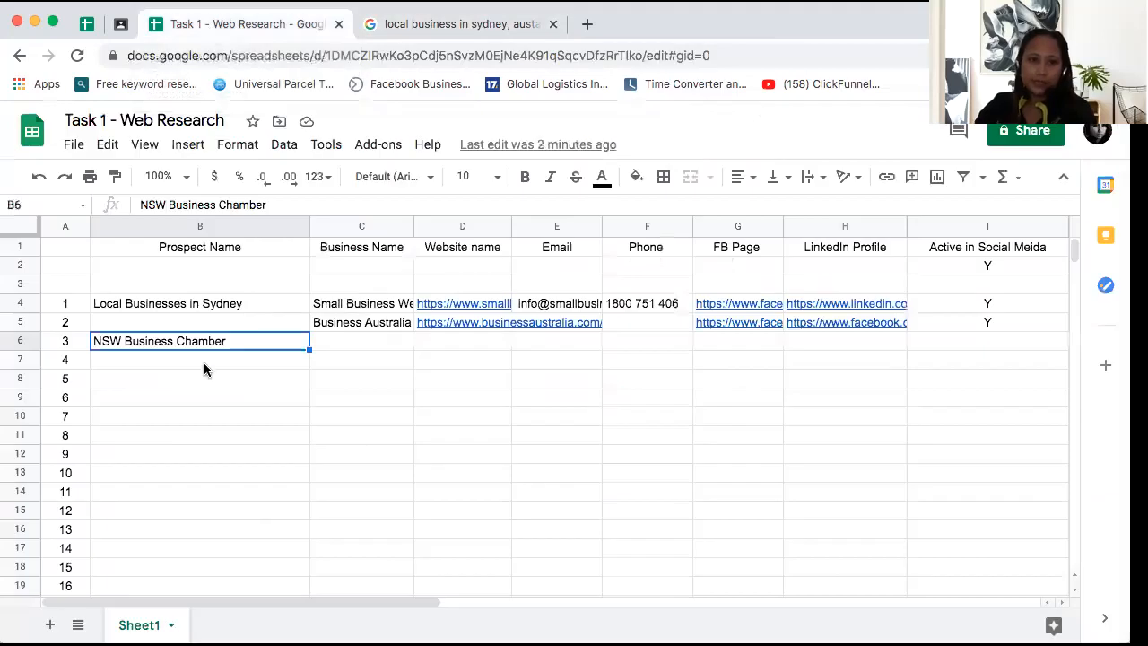
key("Delete")
left_click(491, 362)
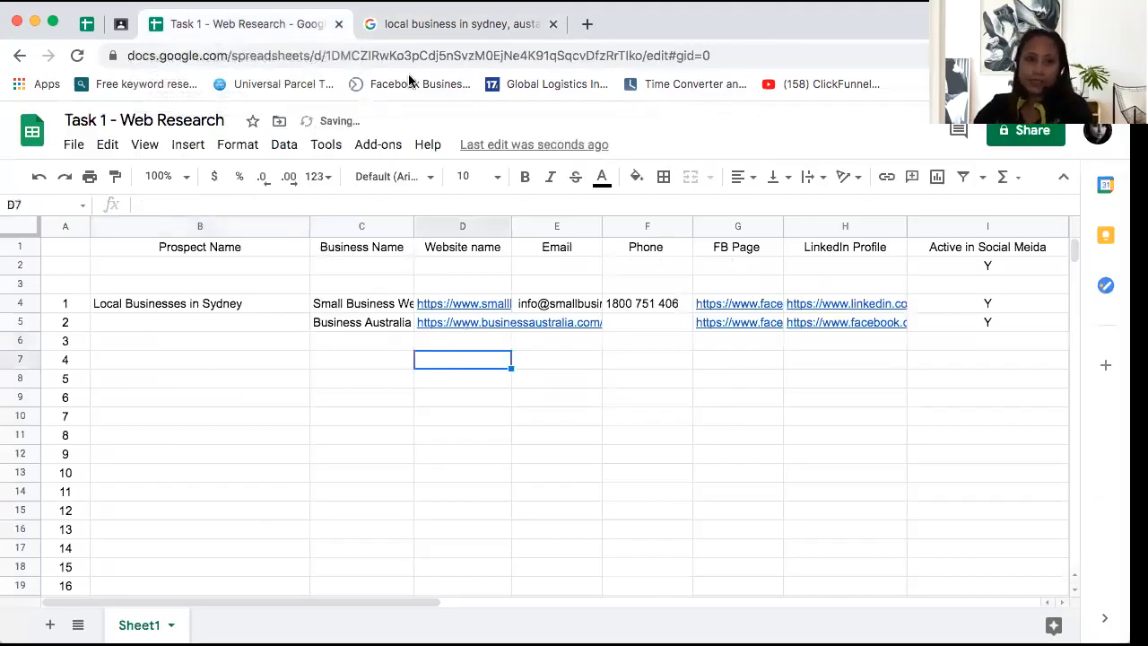
Open the full list of local business results in the Google search and find the Little Marketing listing
left_click(470, 31)
left_click(531, 498)
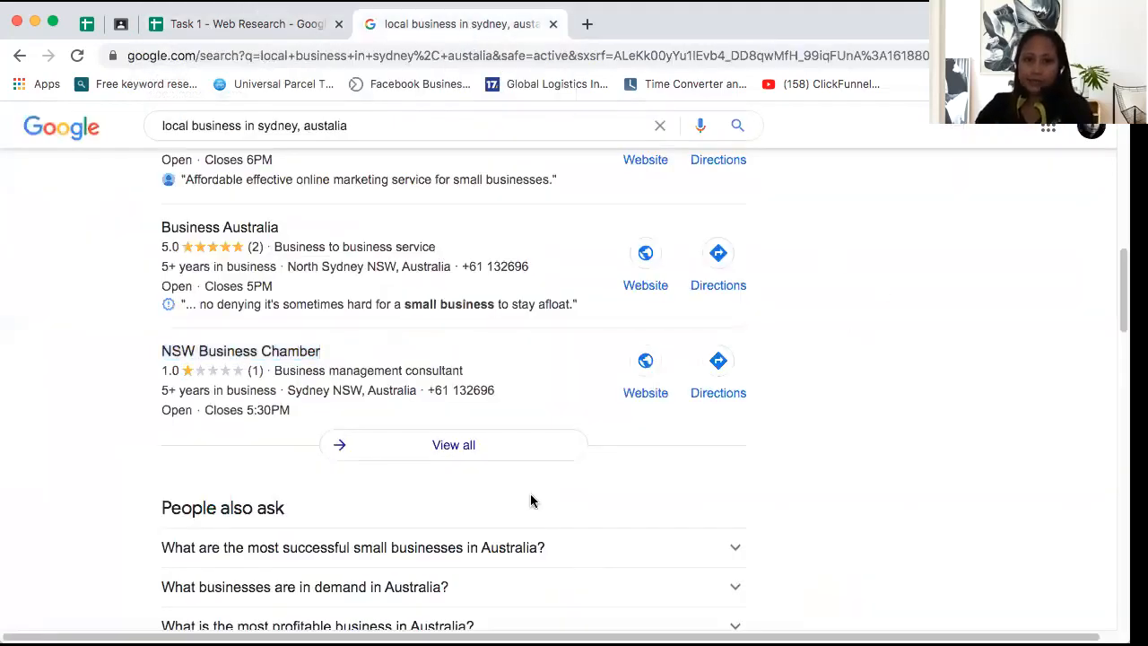
left_click(447, 453)
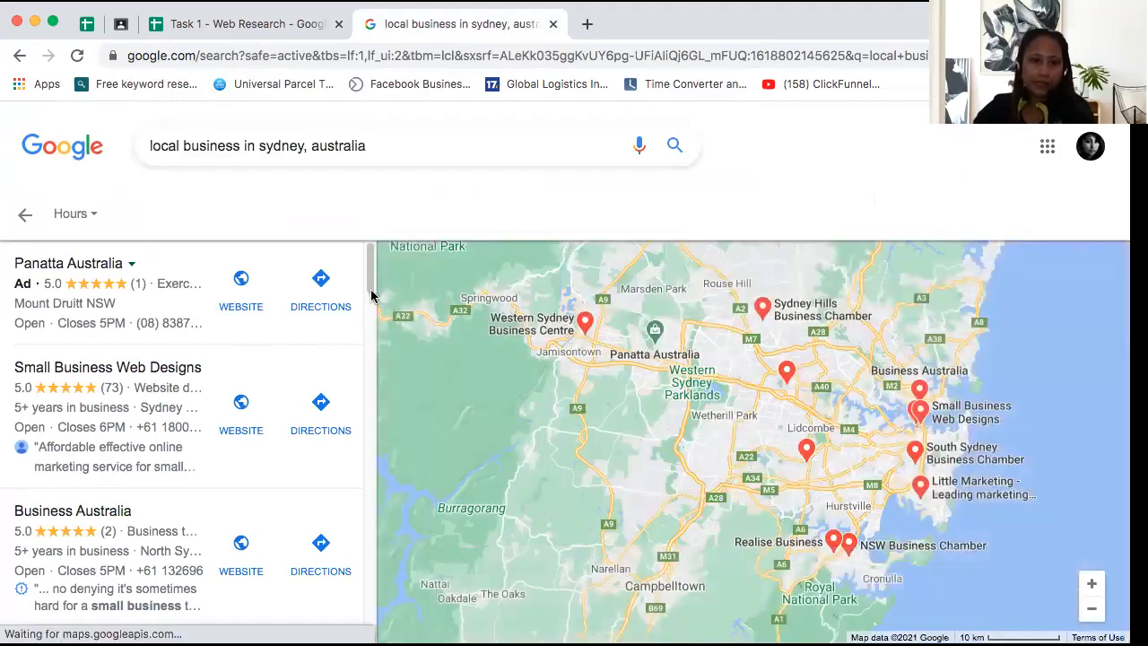
scroll(371, 295, "down", 2)
scroll(371, 309, "down", 2)
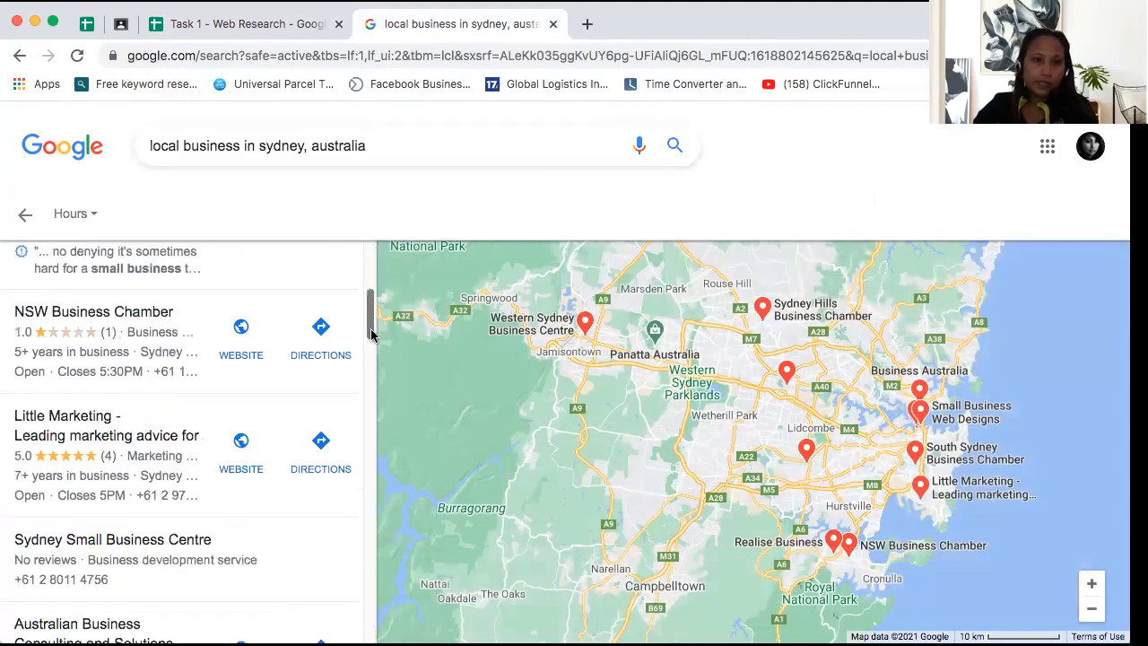
scroll(371, 319, "down", 2)
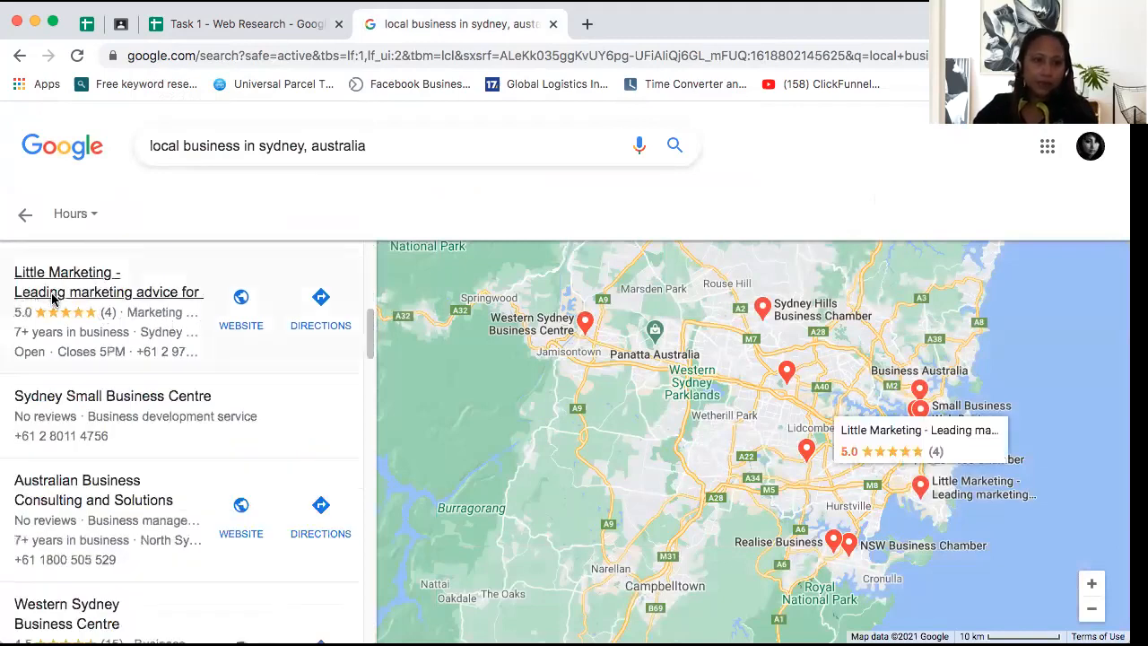
Open the website of the Little Marketing listing in a new browser tab
right_click(54, 294)
left_click(363, 224)
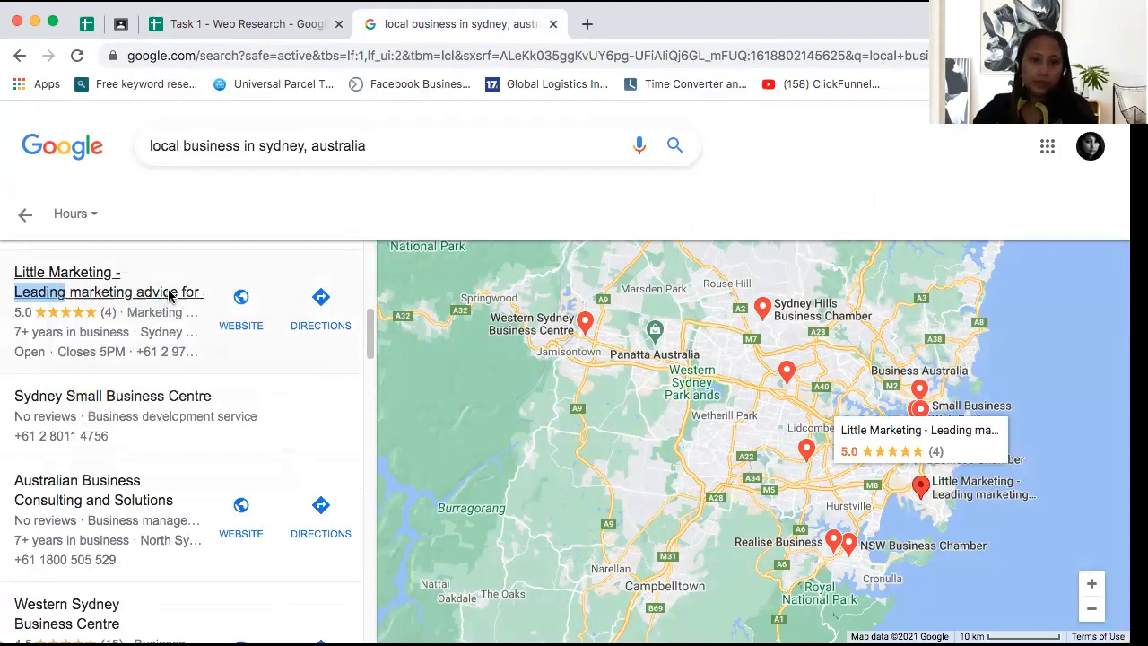
right_click(169, 296)
left_click(346, 217)
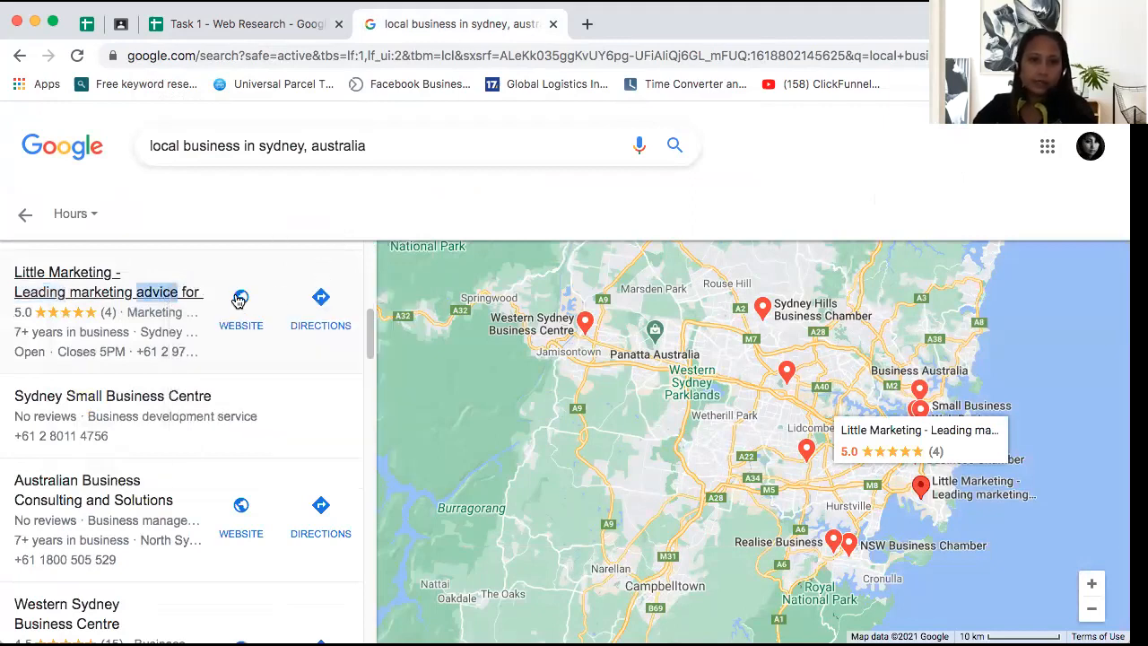
right_click(240, 296)
left_click(281, 316)
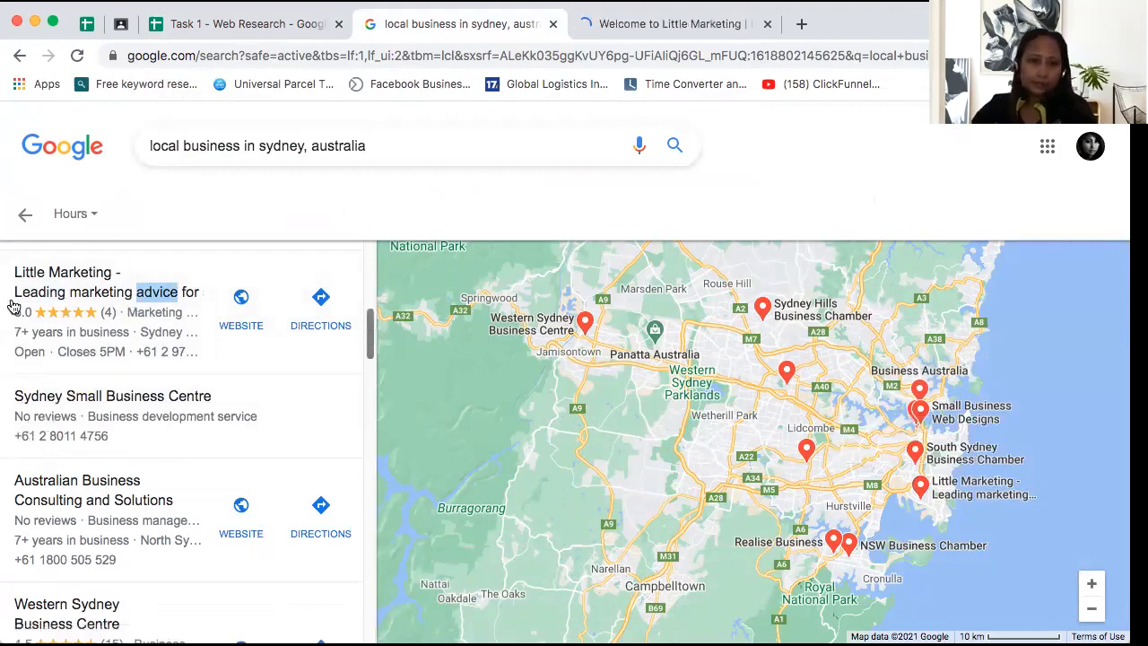
Copy the business name Little Marketing from its Google listing into Business Name cell C6 of the Task 1 - Web Research sheet
left_click(397, 221)
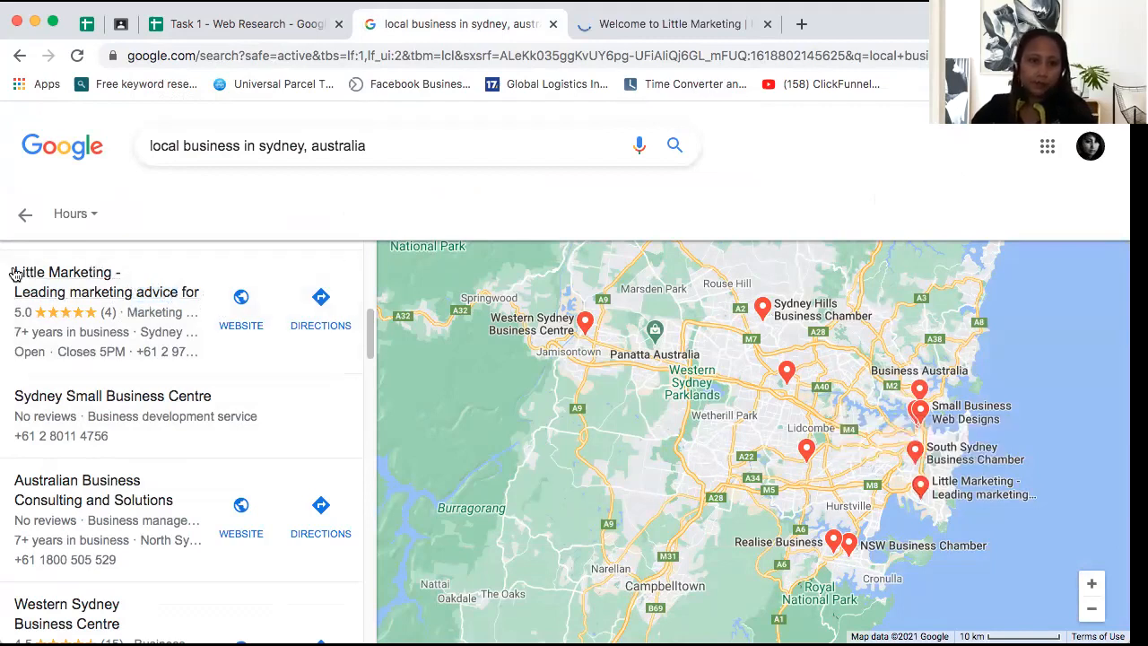
left_click_drag(12, 269, 110, 282)
key("ctrl+c")
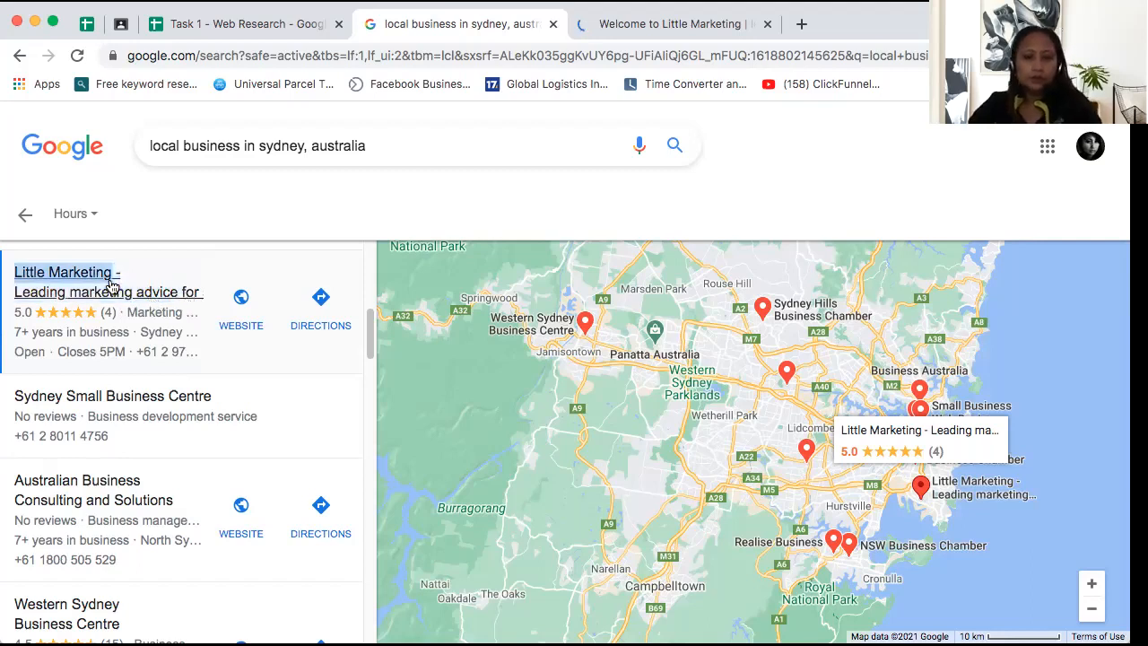
left_click(252, 27)
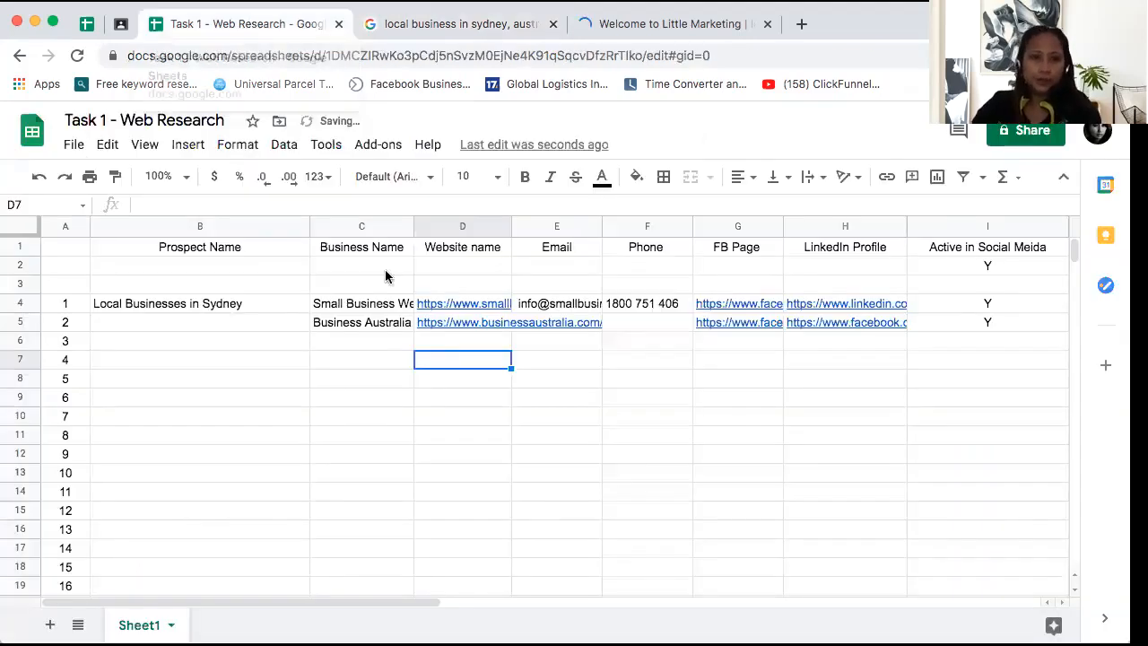
double_click(339, 341)
key("ctrl+v")
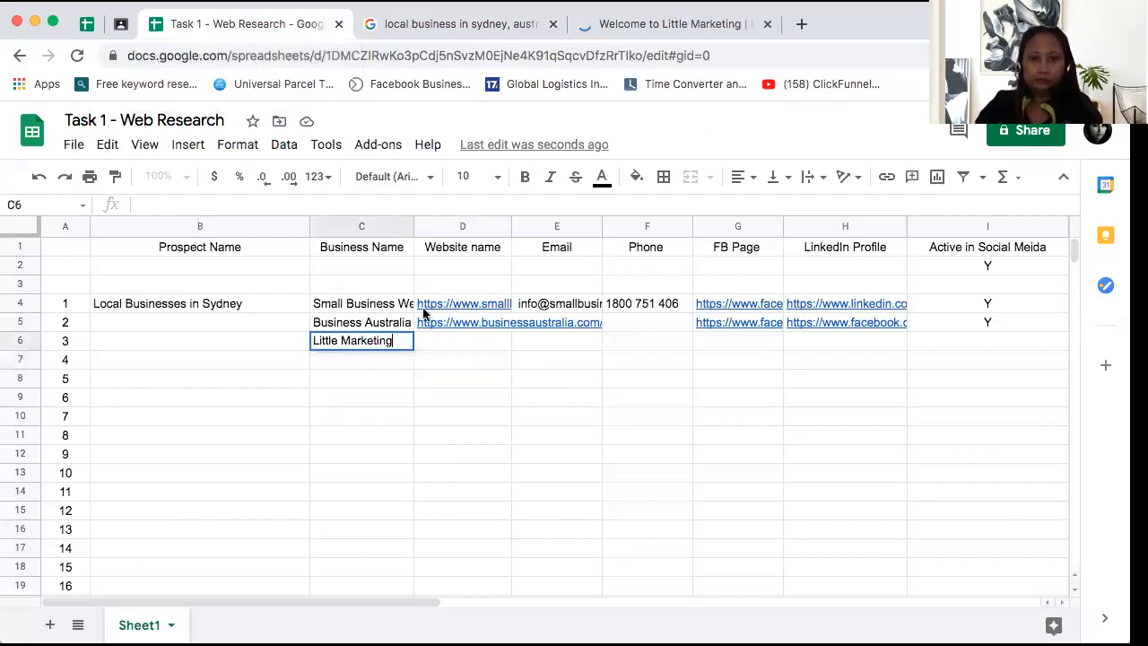
left_click(448, 435)
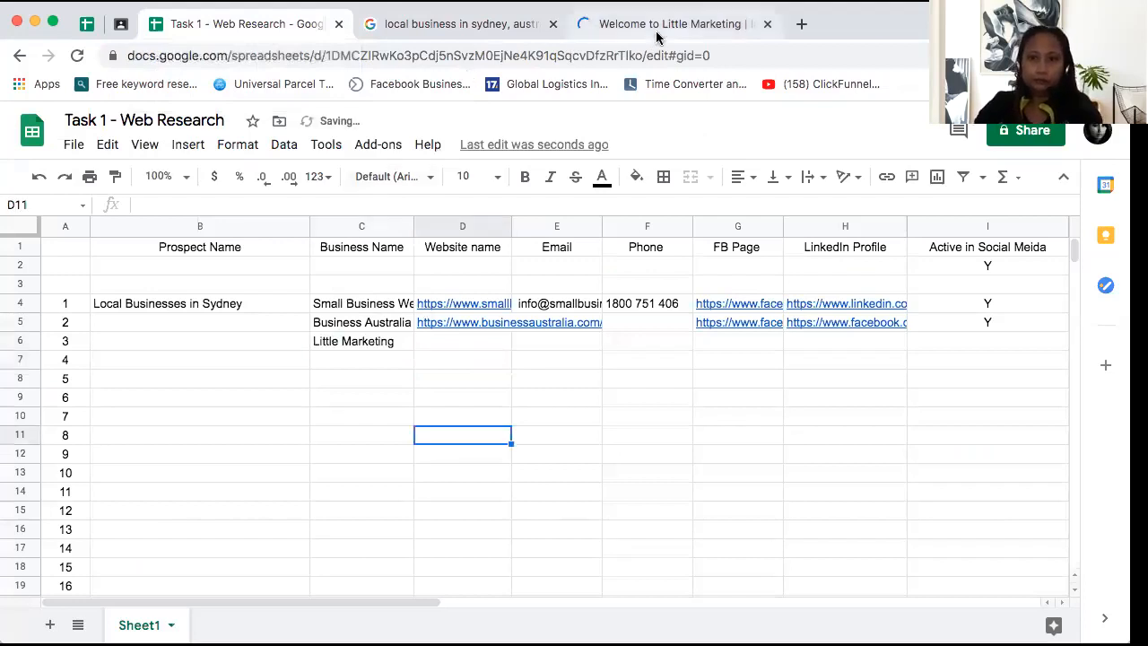
View the Little Marketing home page, then find the Realise Business listing in the Google local results and open its website in a new browser tab
left_click(656, 30)
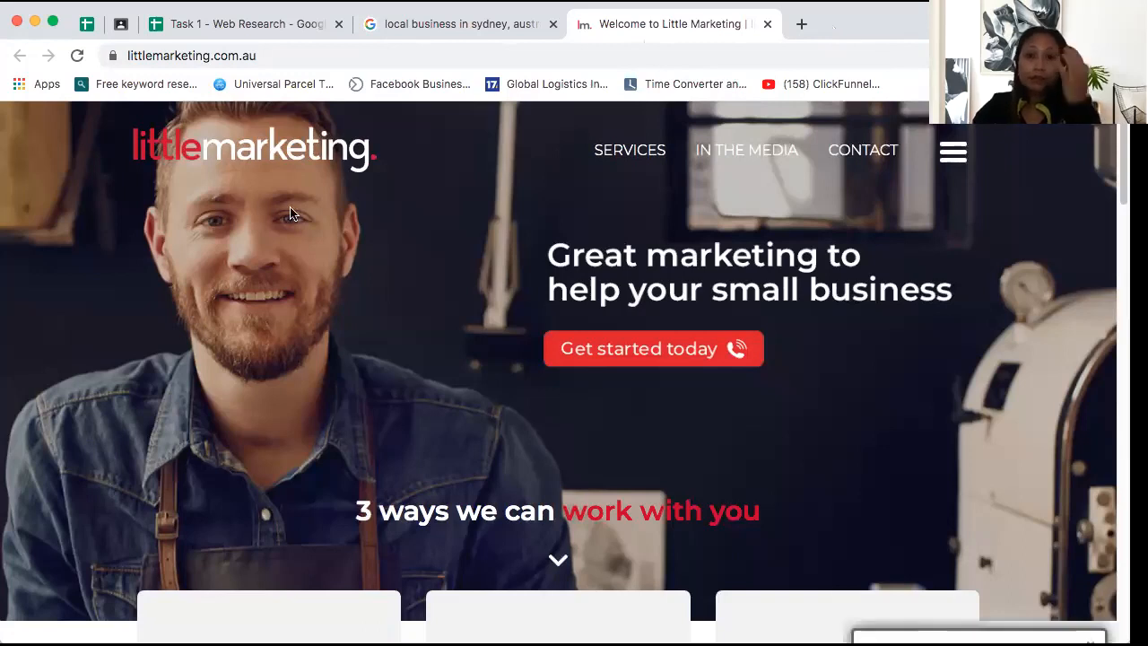
left_click(481, 27)
left_click_drag(373, 342, 374, 377)
scroll(375, 375, "down", 1)
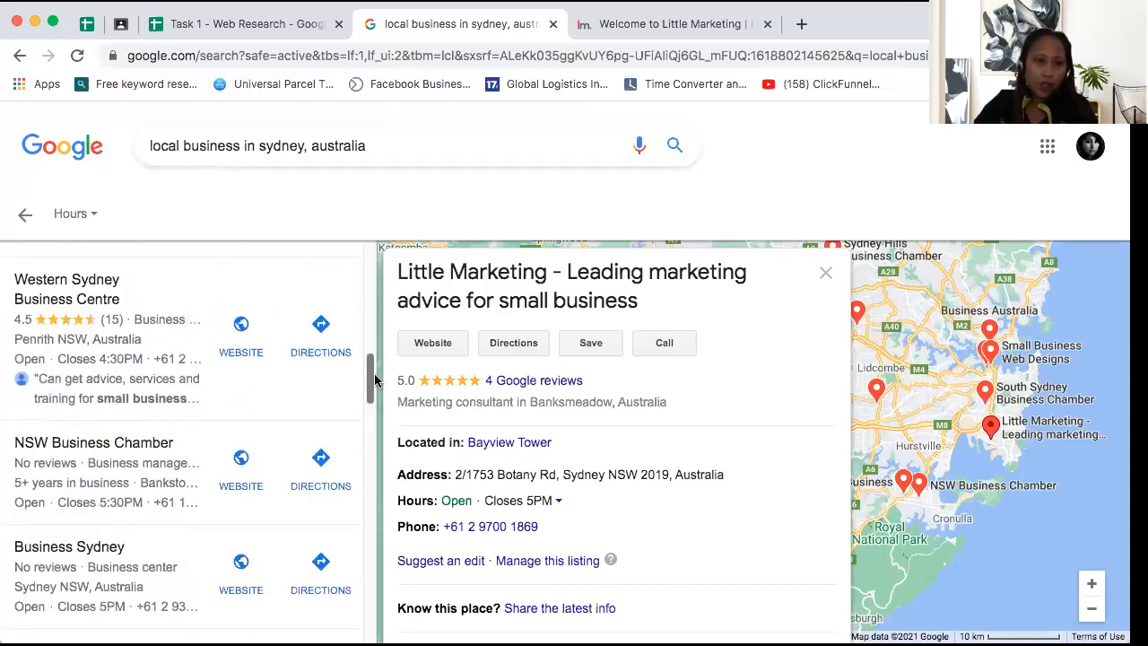
left_click_drag(375, 380, 375, 400)
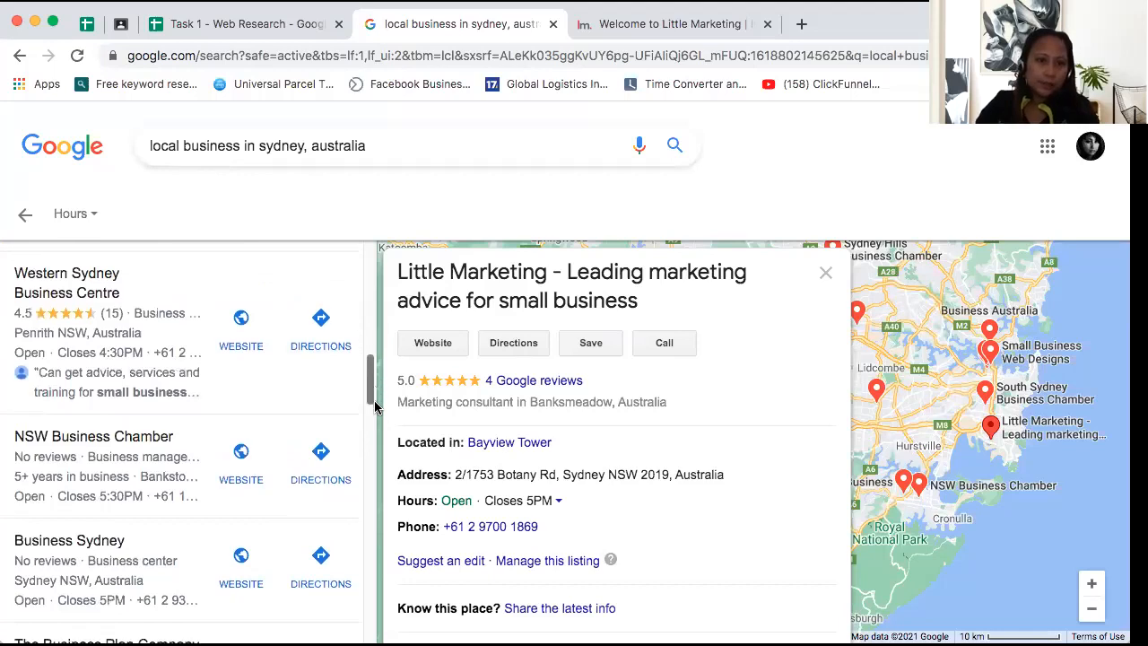
scroll(374, 406, "down", 3)
scroll(374, 416, "down", 1)
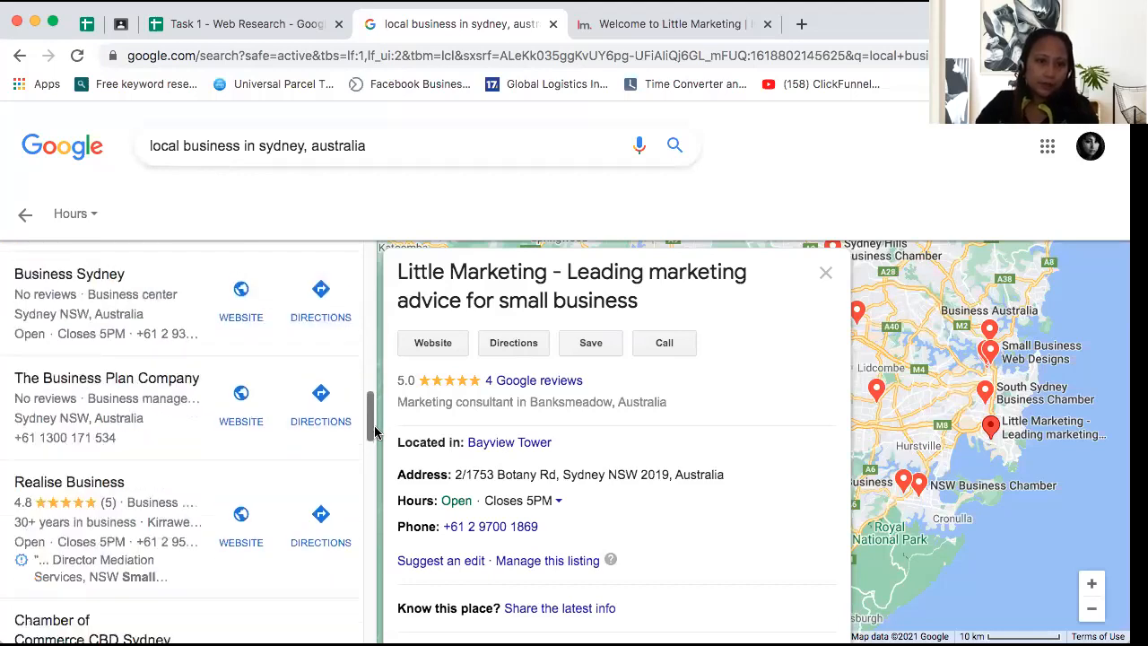
scroll(375, 432, "down", 1)
scroll(378, 444, "down", 1)
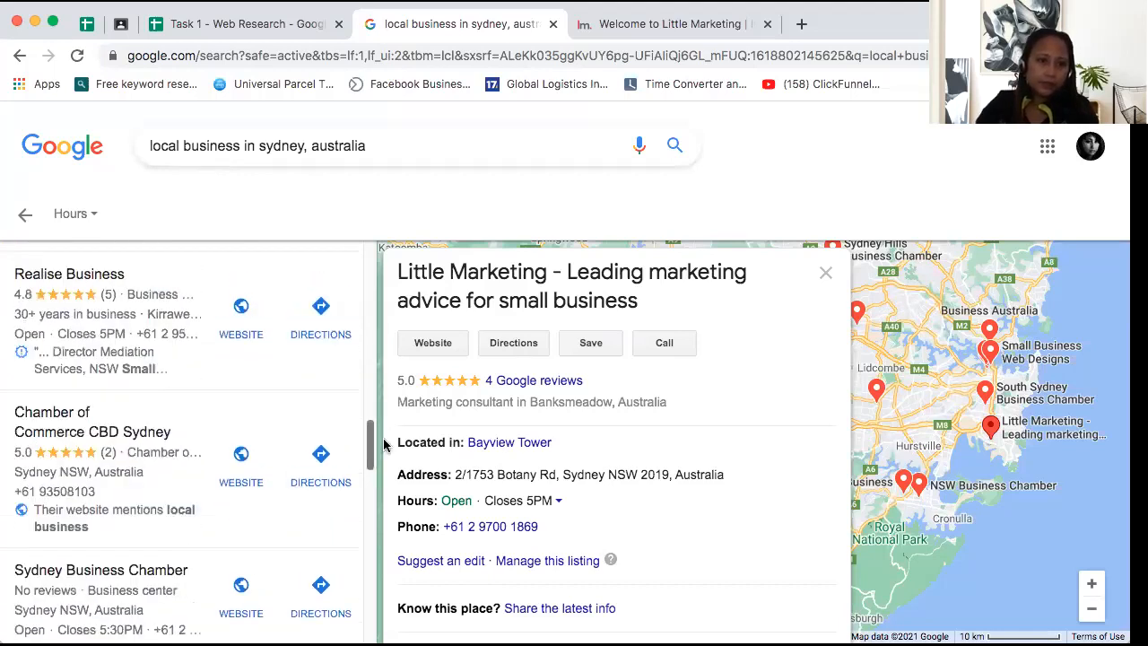
right_click(240, 306)
left_click(269, 314)
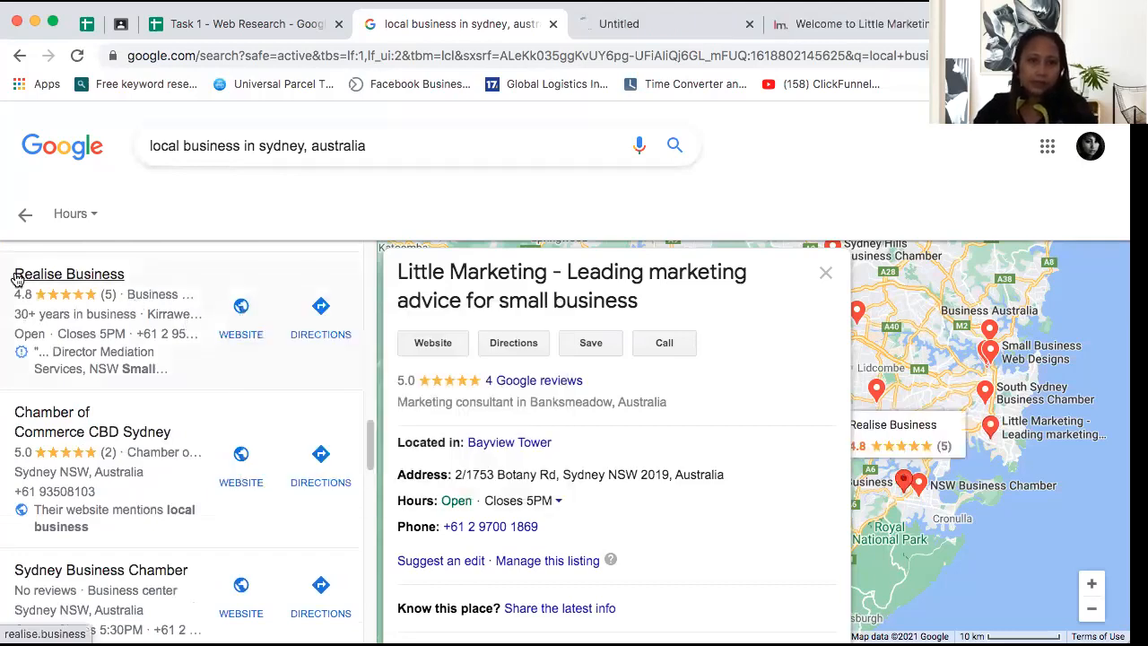
Copy the business name Realise Business from its Google listing into Business Name cell C7 of the Task 1 - Web Research sheet
triple_click(99, 276)
key("super+c")
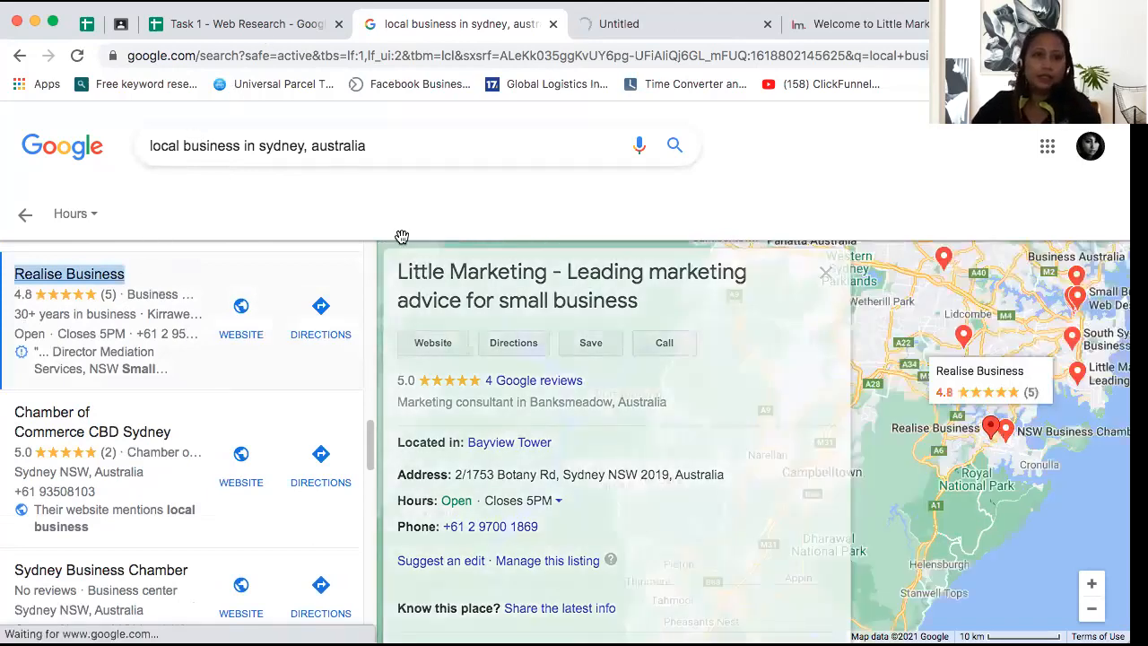
key("ctrl+shift+Tab")
left_click(364, 361)
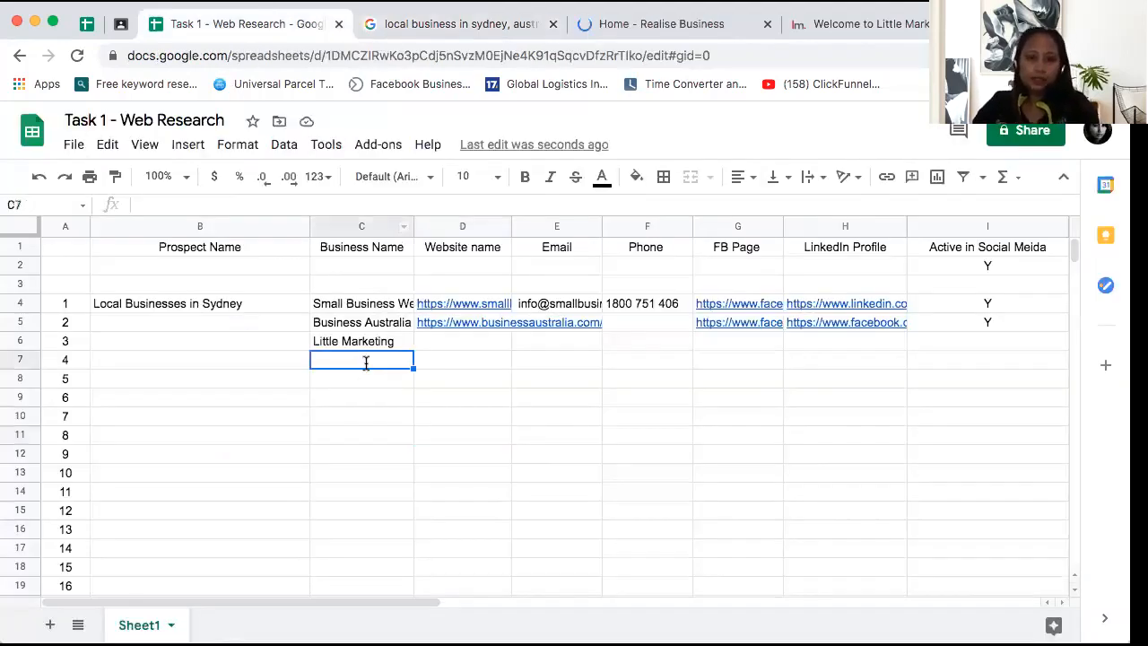
key("super+v")
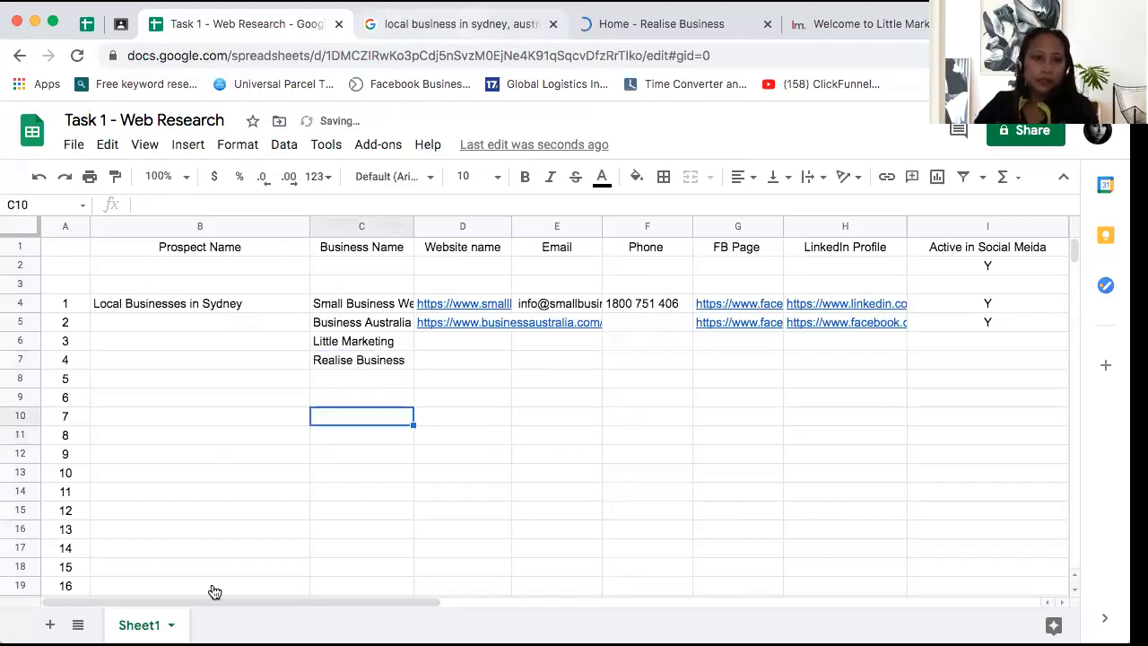
Look through the remaining local business listings in the Google search and open page 2 of the results
key("ctrl+Tab")
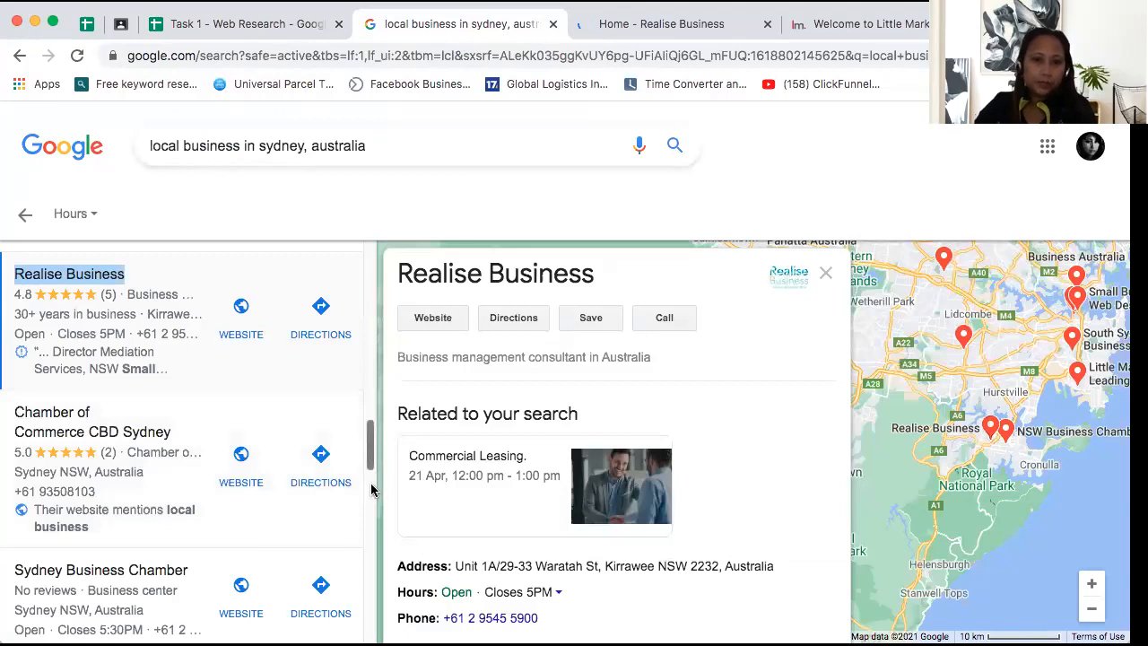
scroll(371, 489, "down", 3)
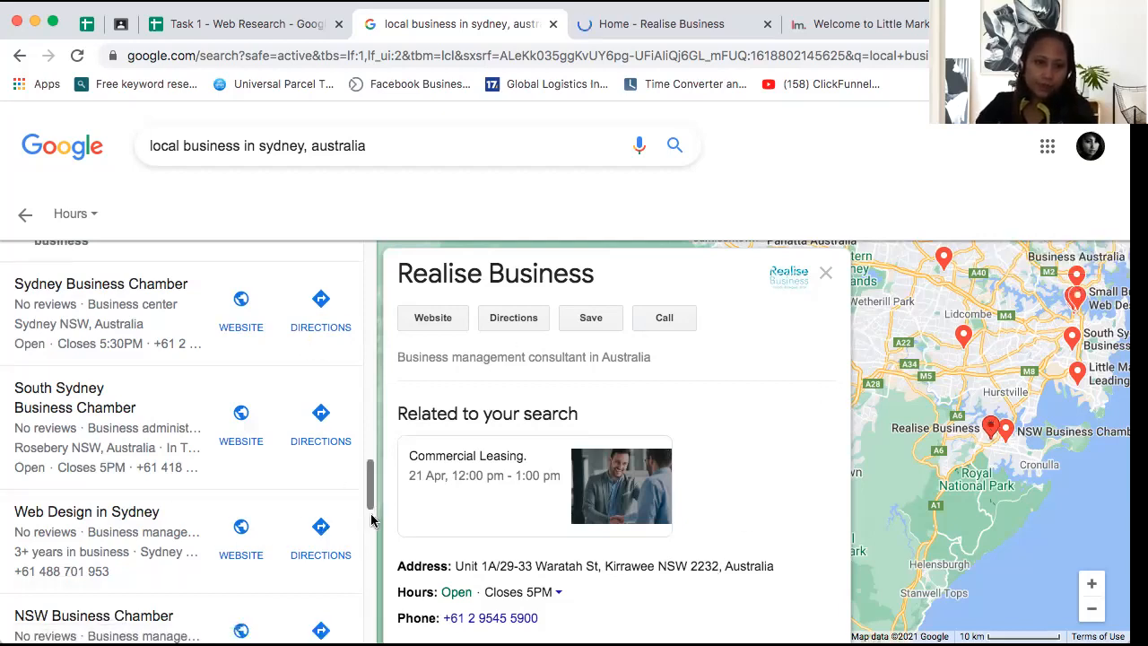
scroll(371, 520, "down", 2)
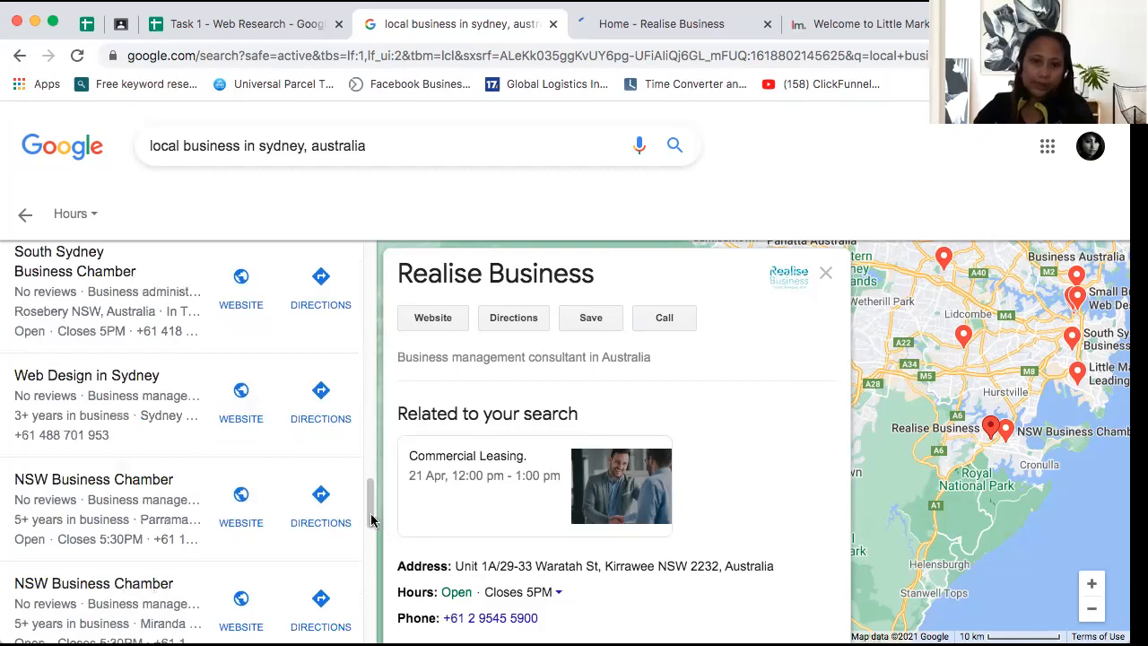
scroll(370, 529, "down", 1)
scroll(371, 547, "down", 3)
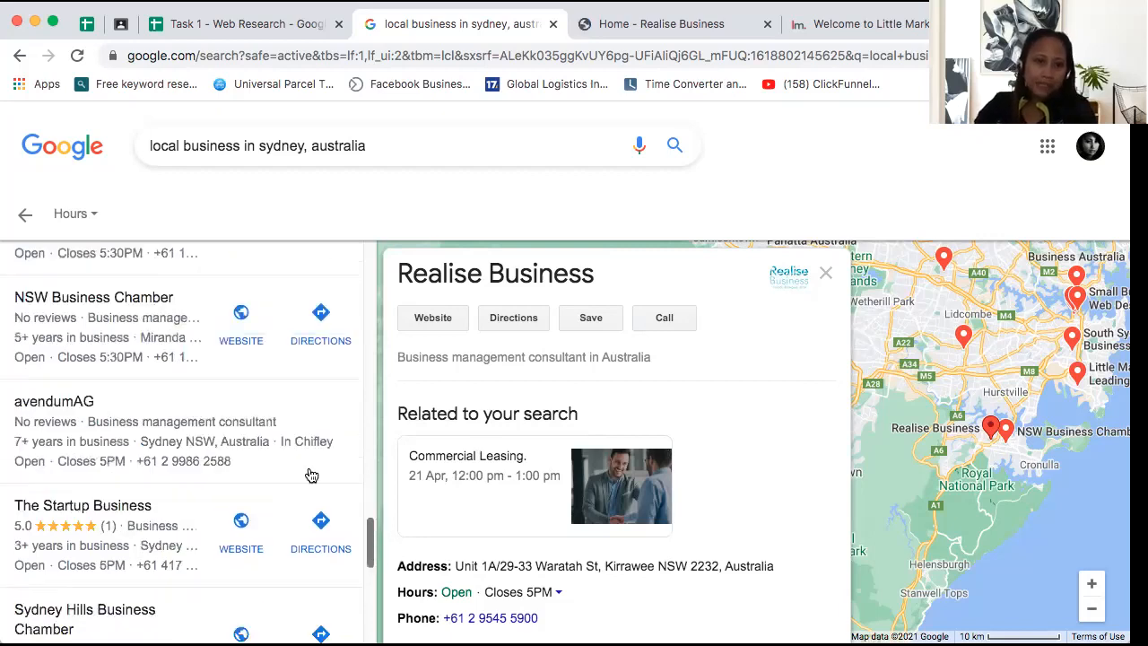
scroll(308, 475, "down", 1)
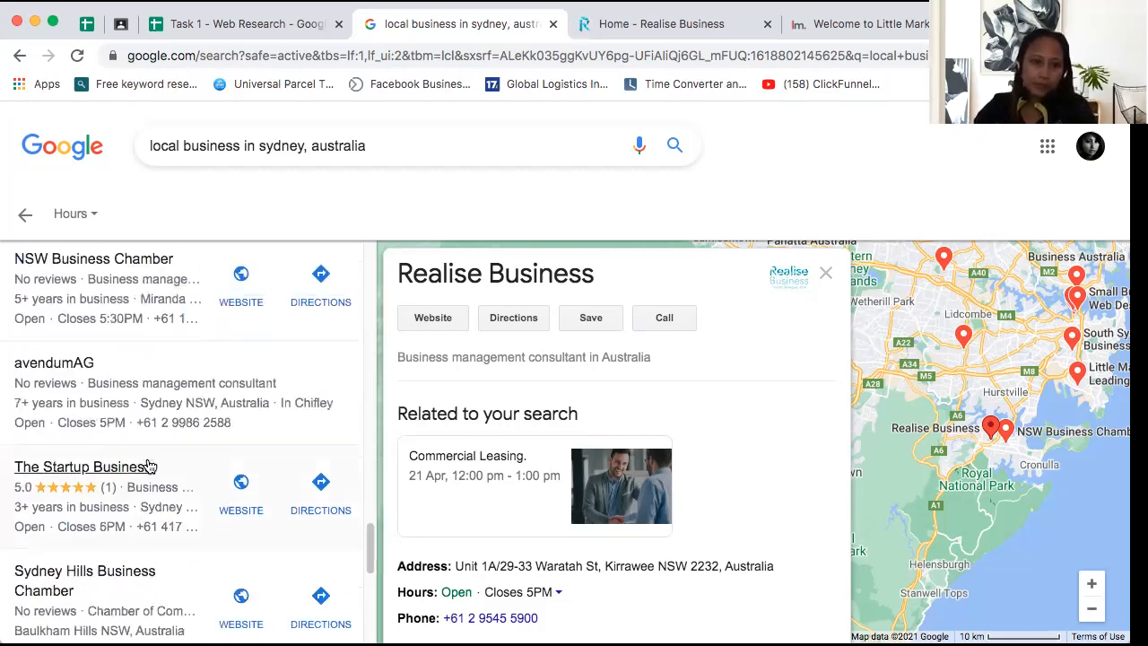
right_click(244, 487)
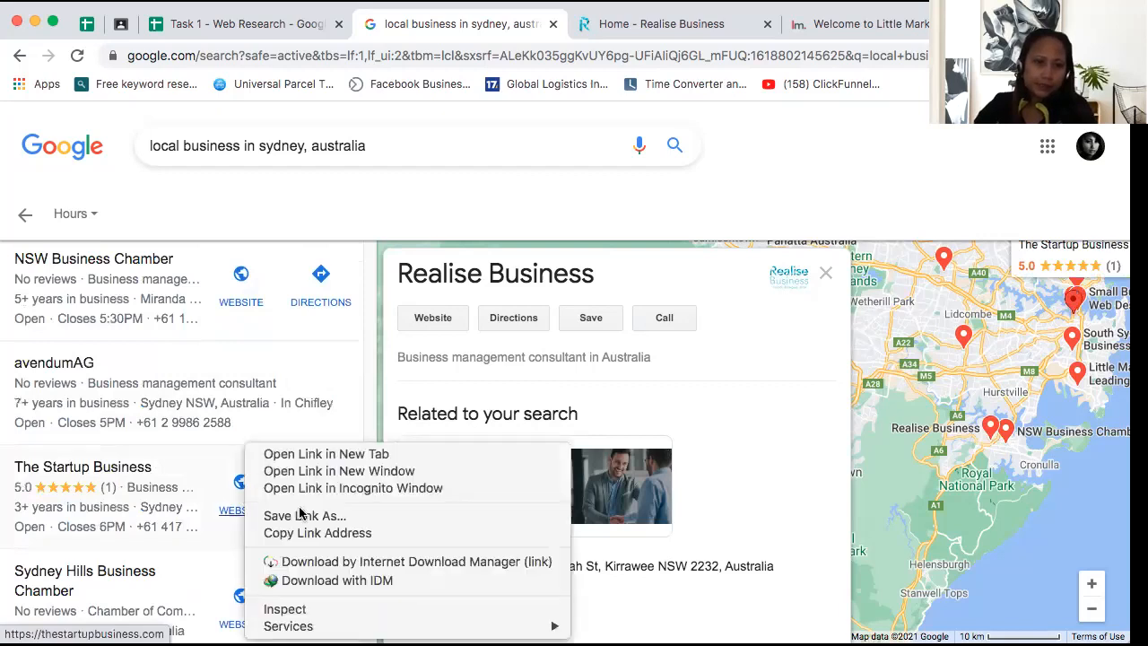
left_click(248, 443)
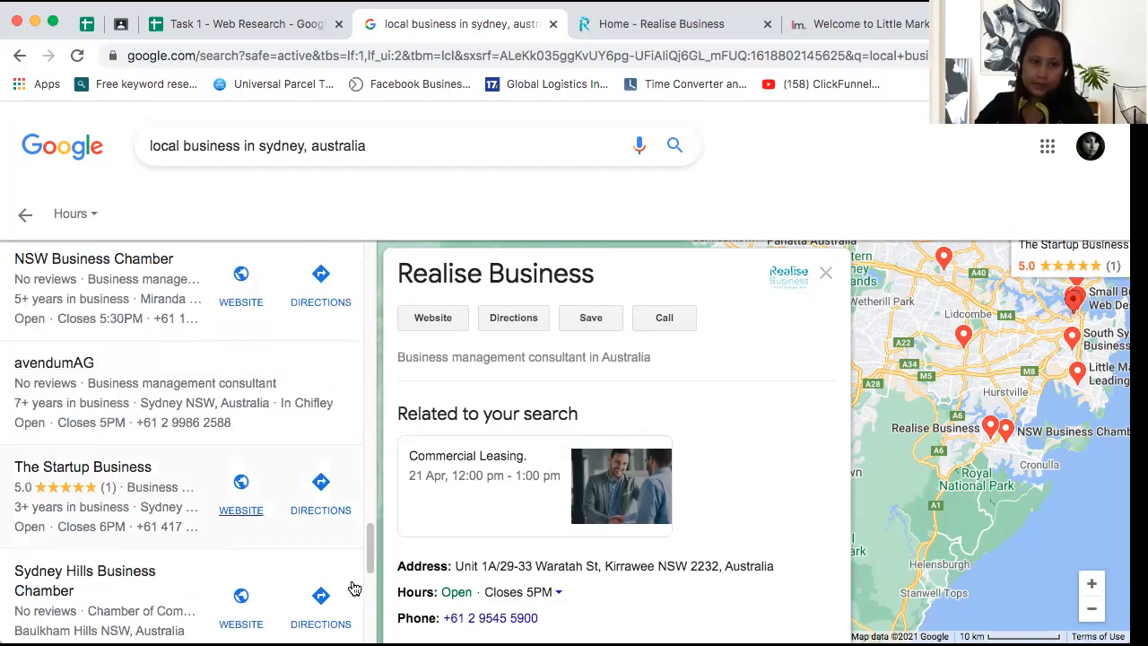
scroll(371, 573, "down", 2)
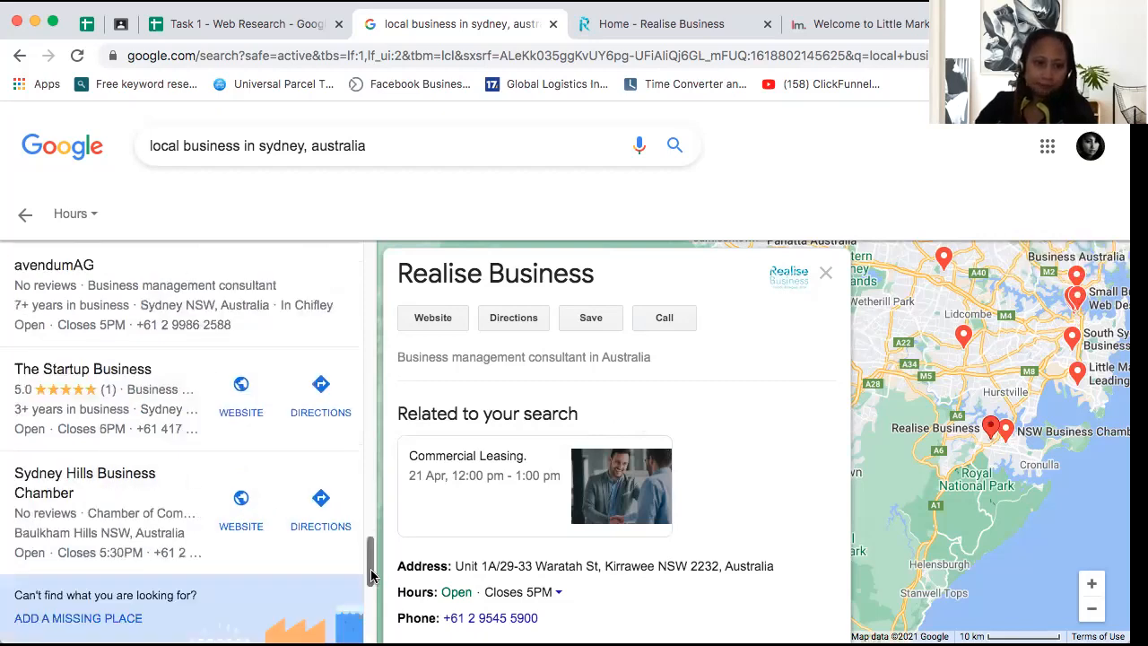
left_click_drag(371, 574, 371, 596)
scroll(362, 617, "down", 4)
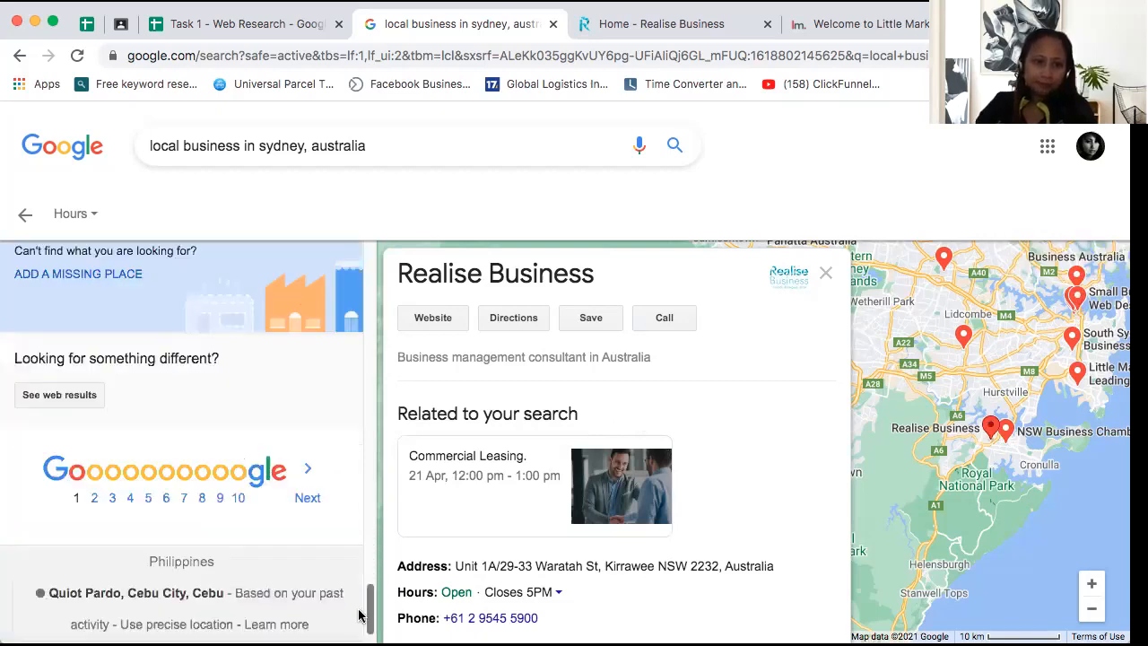
left_click(95, 503)
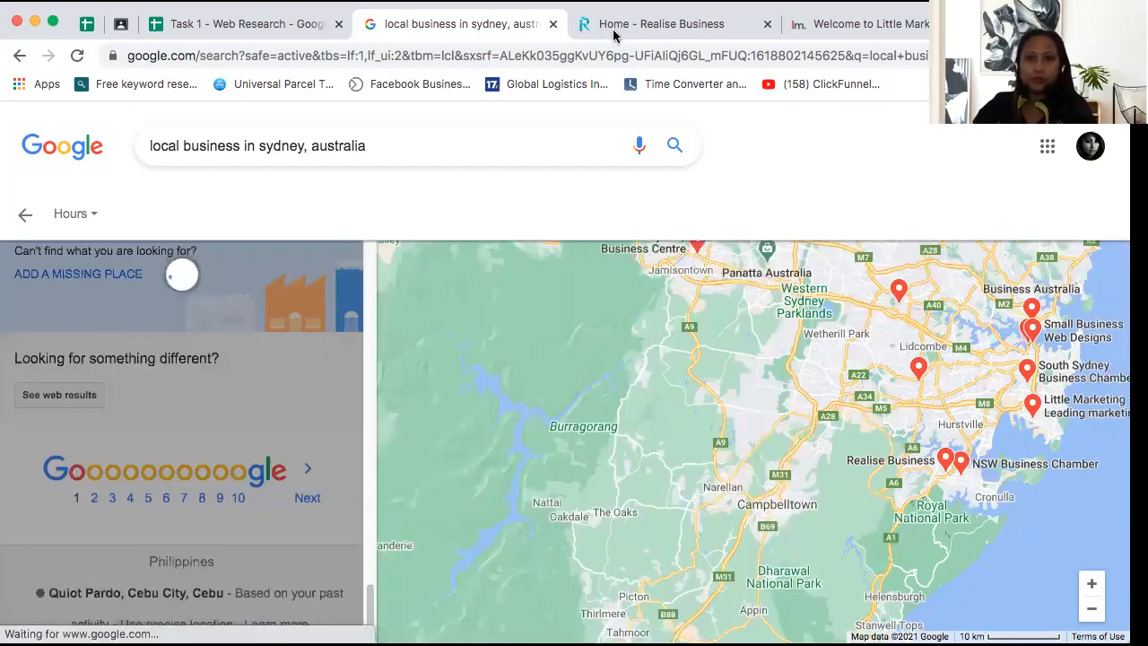
Open the Facebook and LinkedIn pages linked on the Realise Business website in new browser tabs
left_click(617, 30)
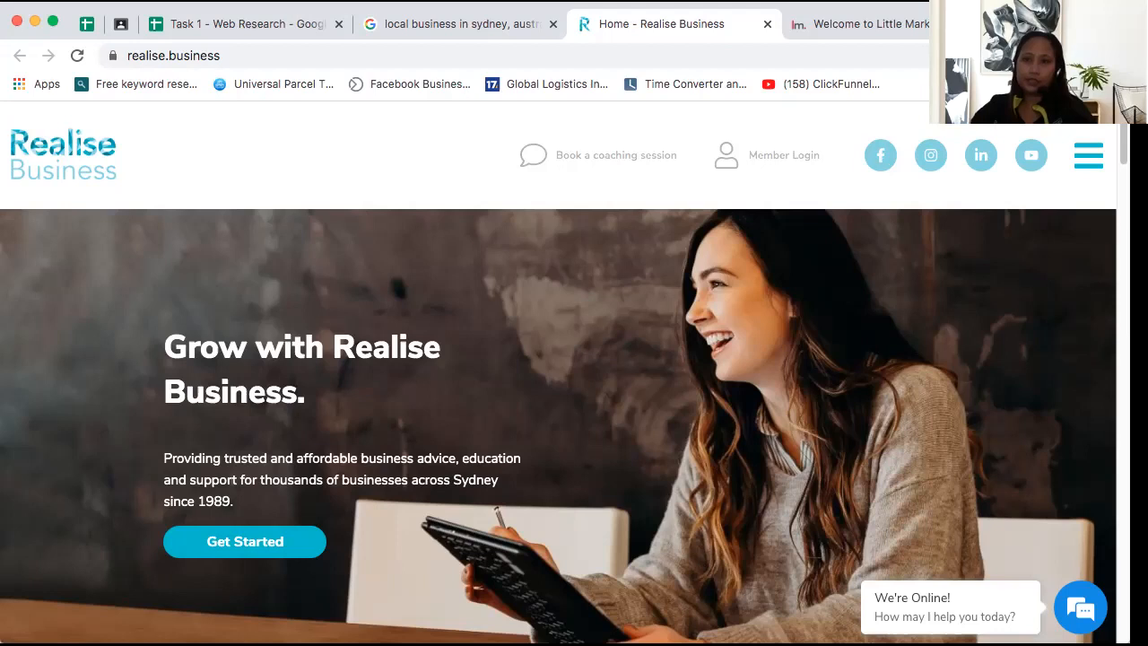
right_click(876, 162)
left_click(874, 163)
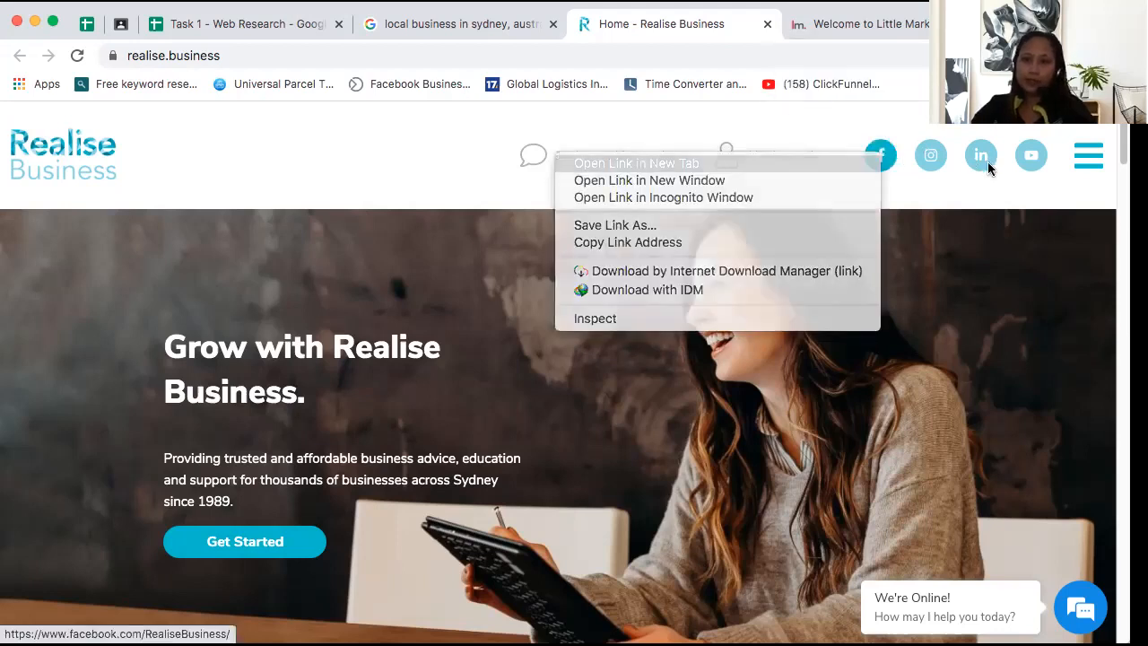
right_click(984, 165)
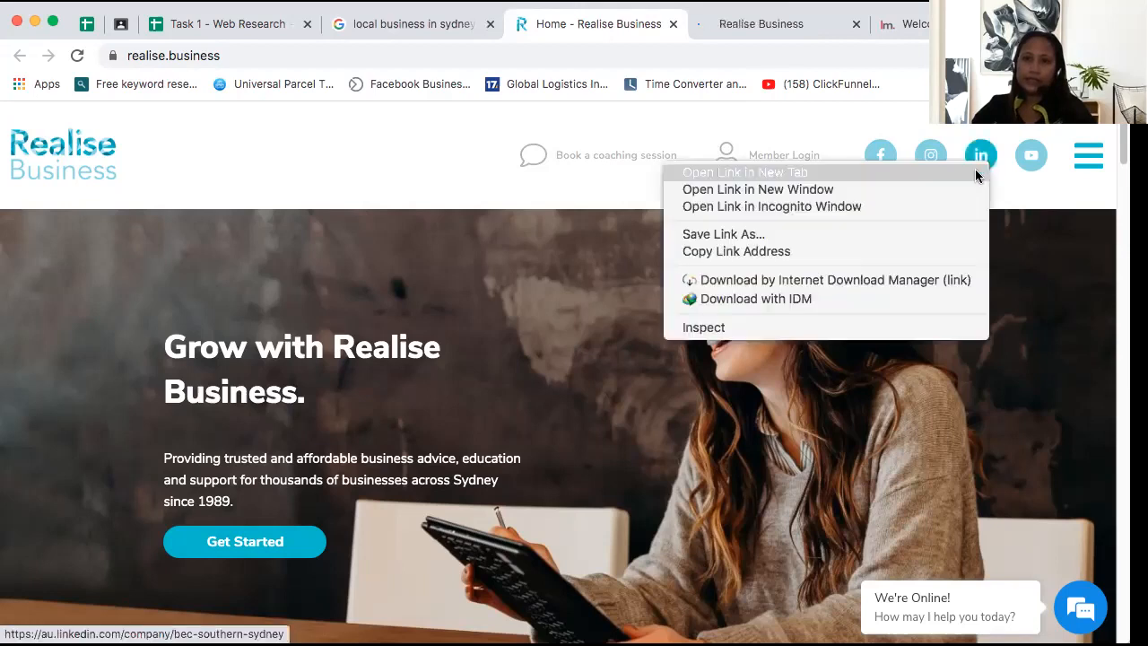
left_click(975, 168)
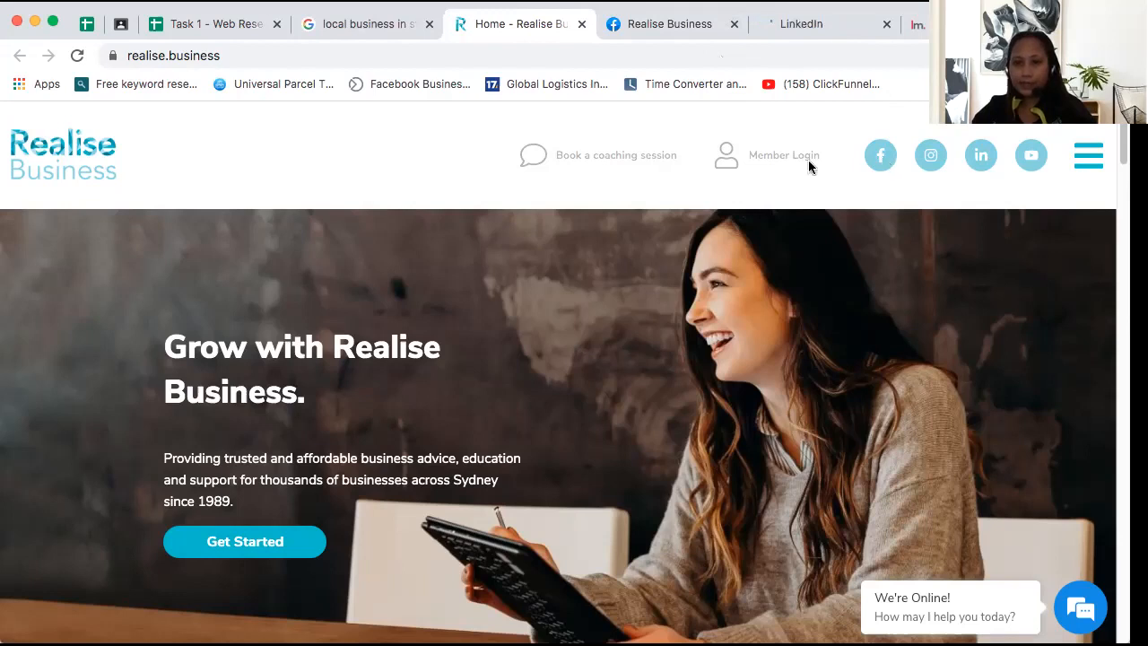
View the Realise Business Facebook page opened from the company's website
right_click(880, 158)
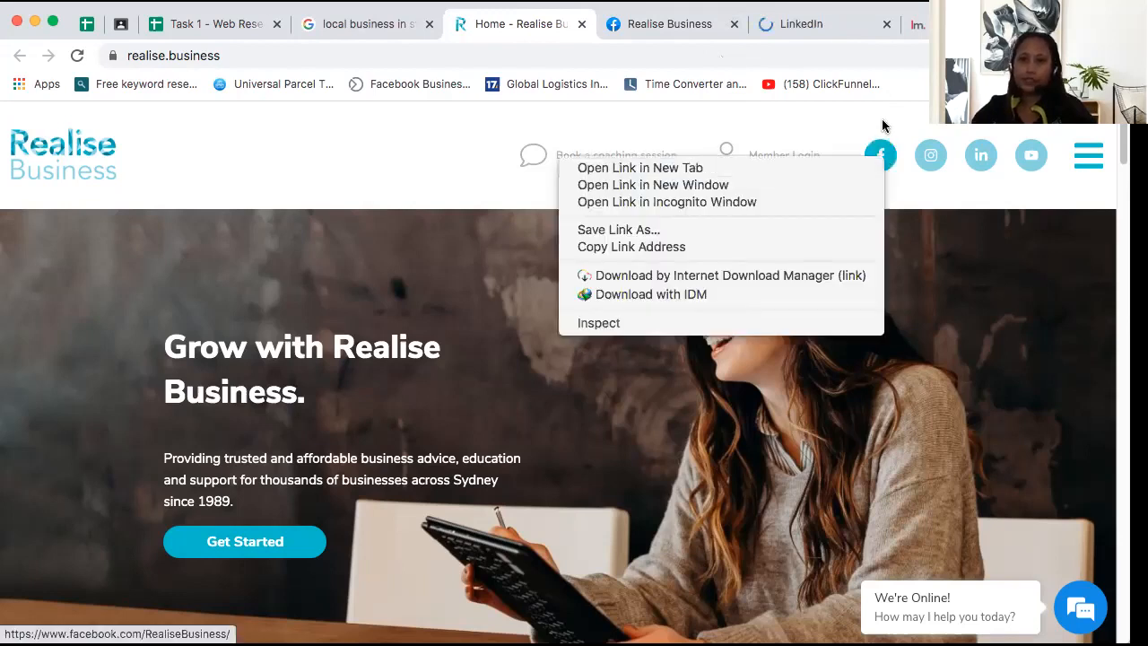
left_click(682, 25)
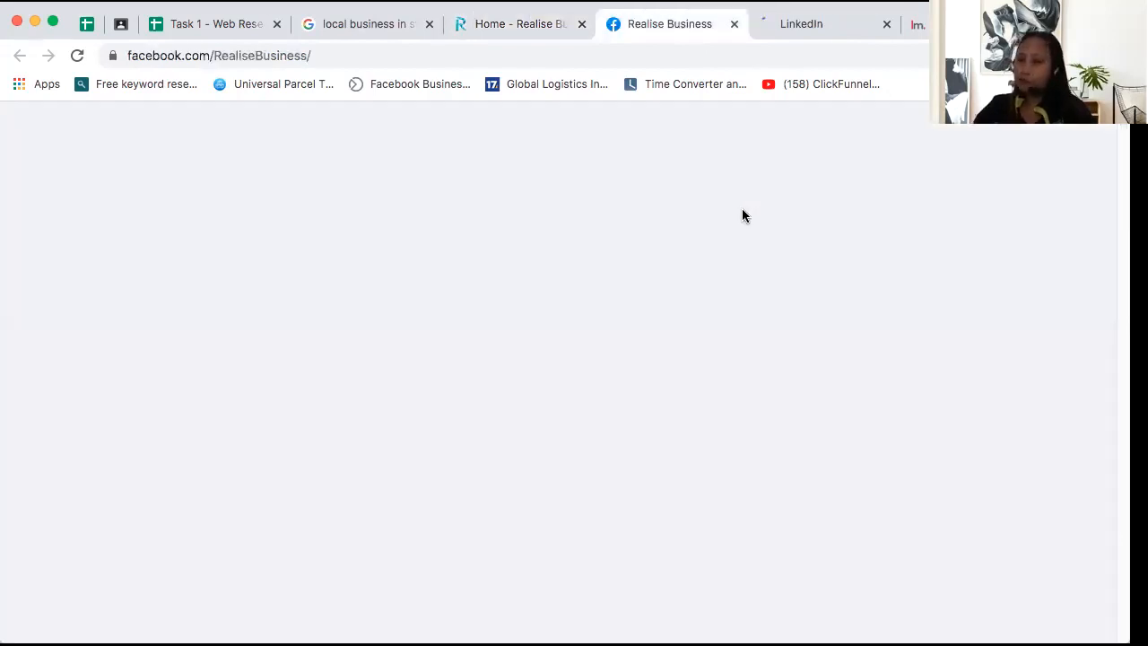
left_click(540, 31)
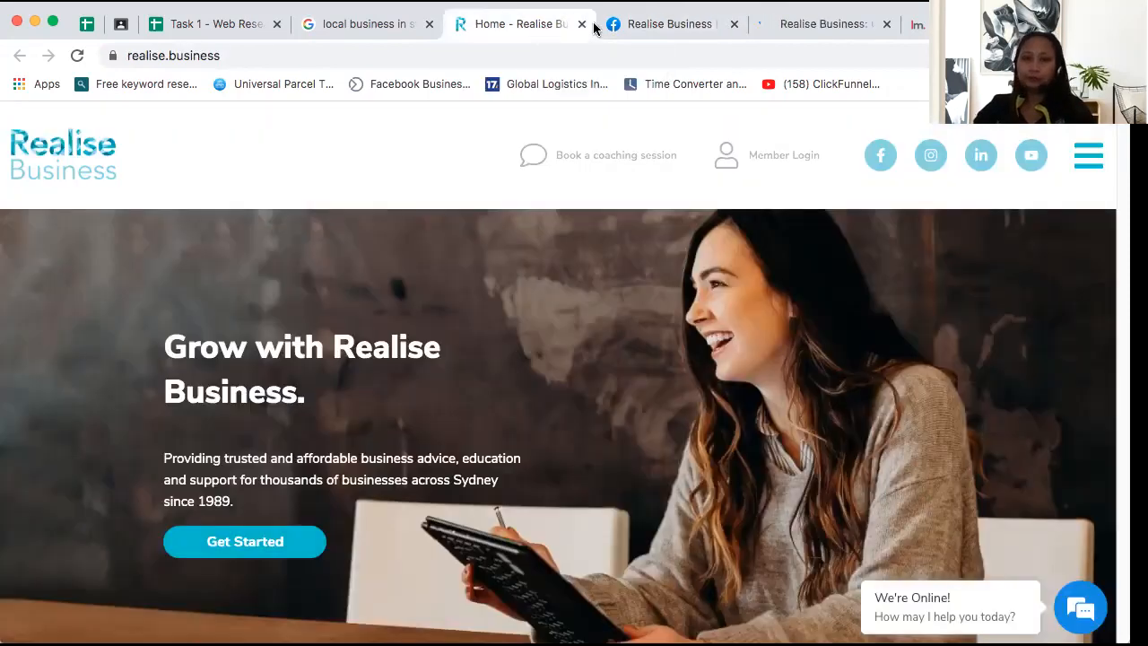
left_click(653, 30)
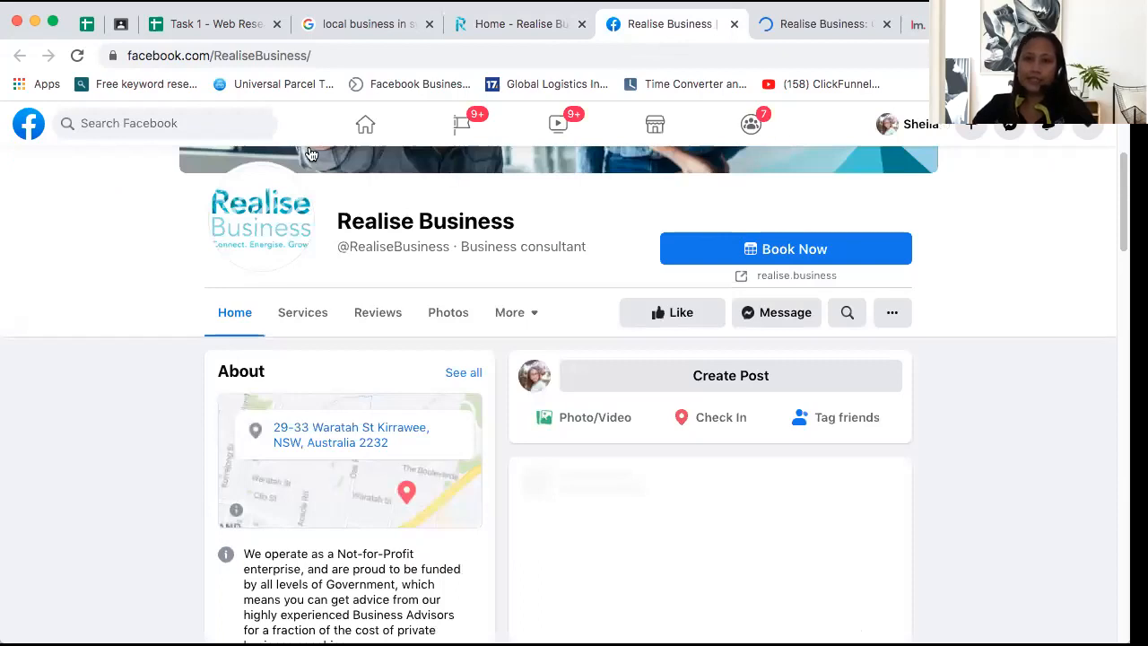
Check the Task 1 - Web Research sheet and the Realise Business home page, then return to the Google local results
left_click(338, 29)
left_click(179, 27)
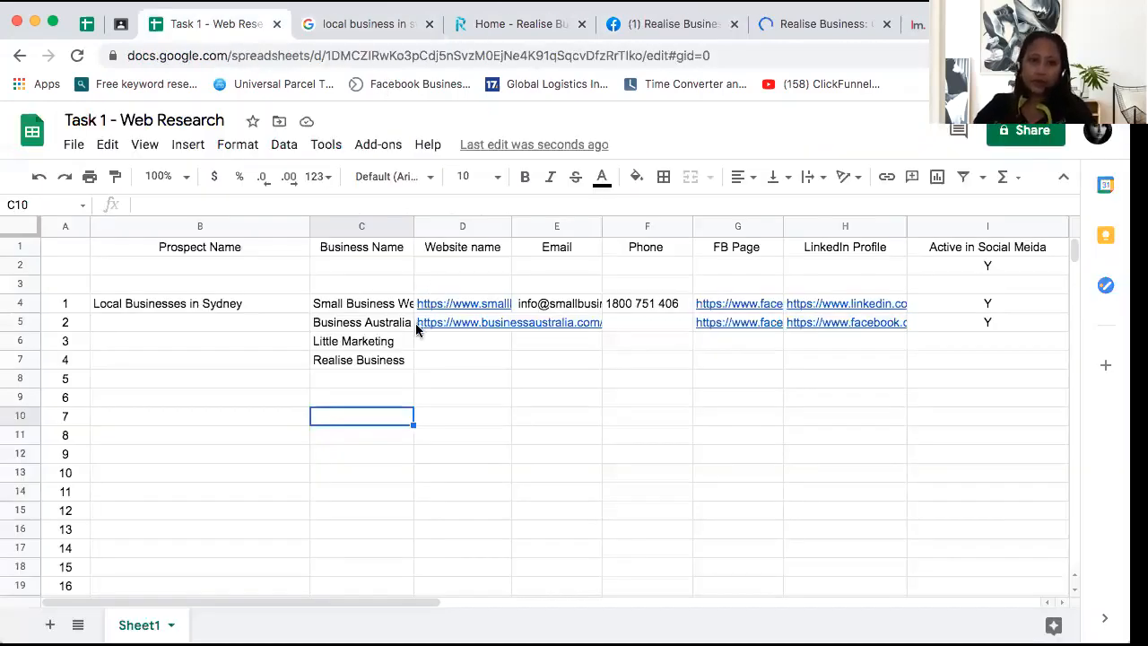
left_click(491, 29)
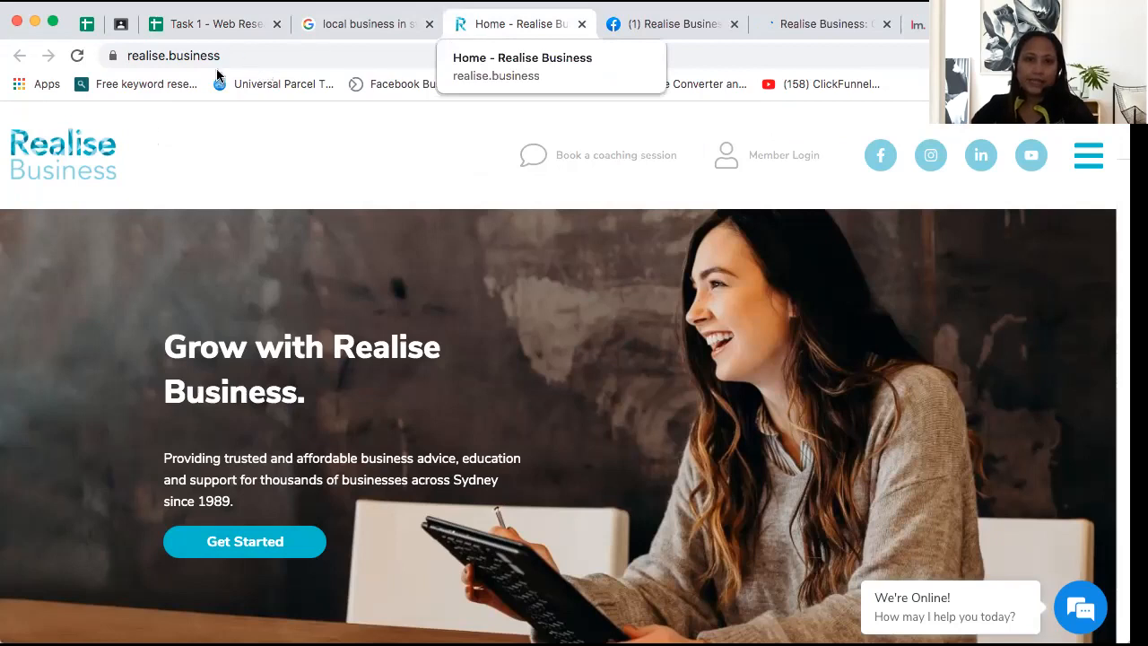
left_click(348, 27)
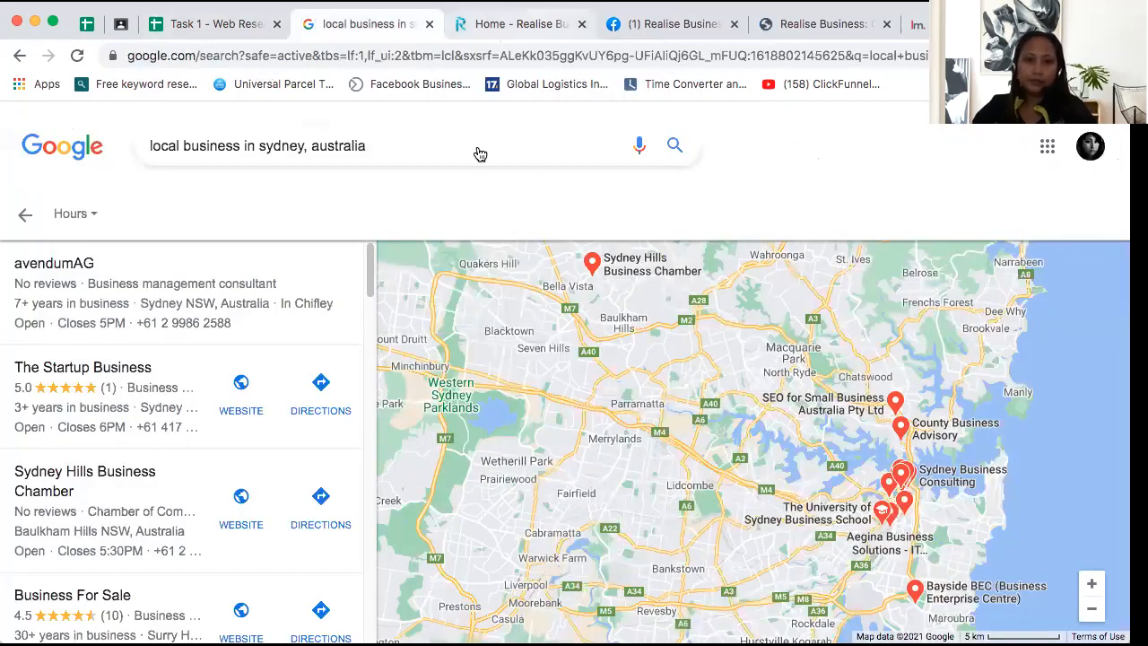
Review the open Realise Business home page and Facebook page, then return to the Task 1 - Web Research sheet
left_click(518, 24)
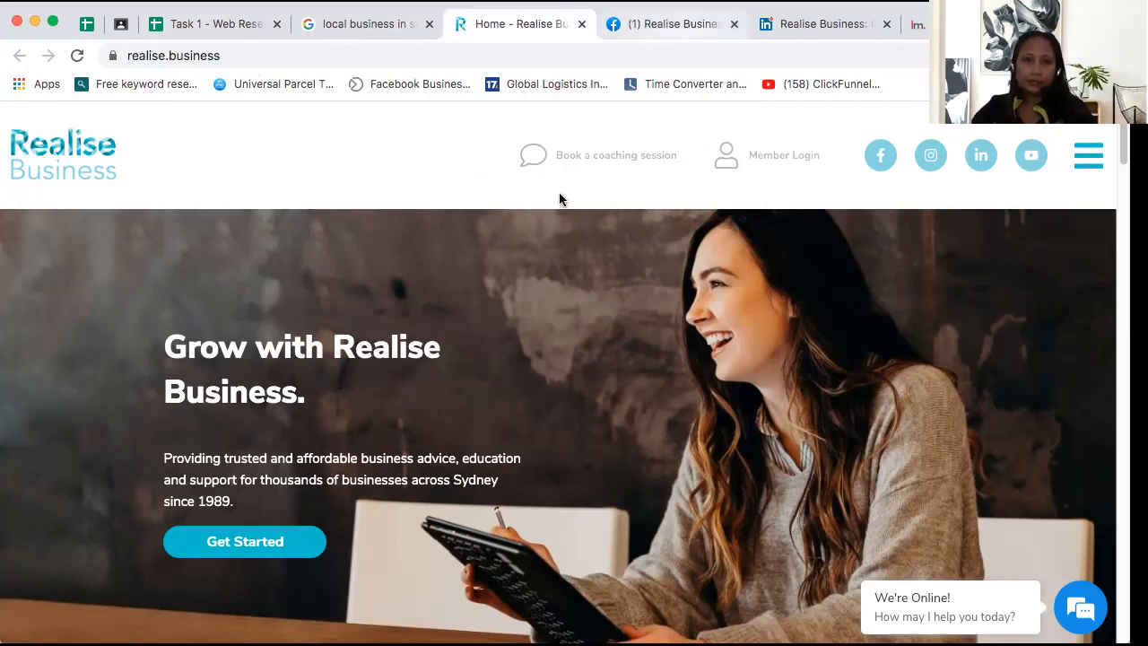
key("ctrl+Tab")
triple_click(331, 226)
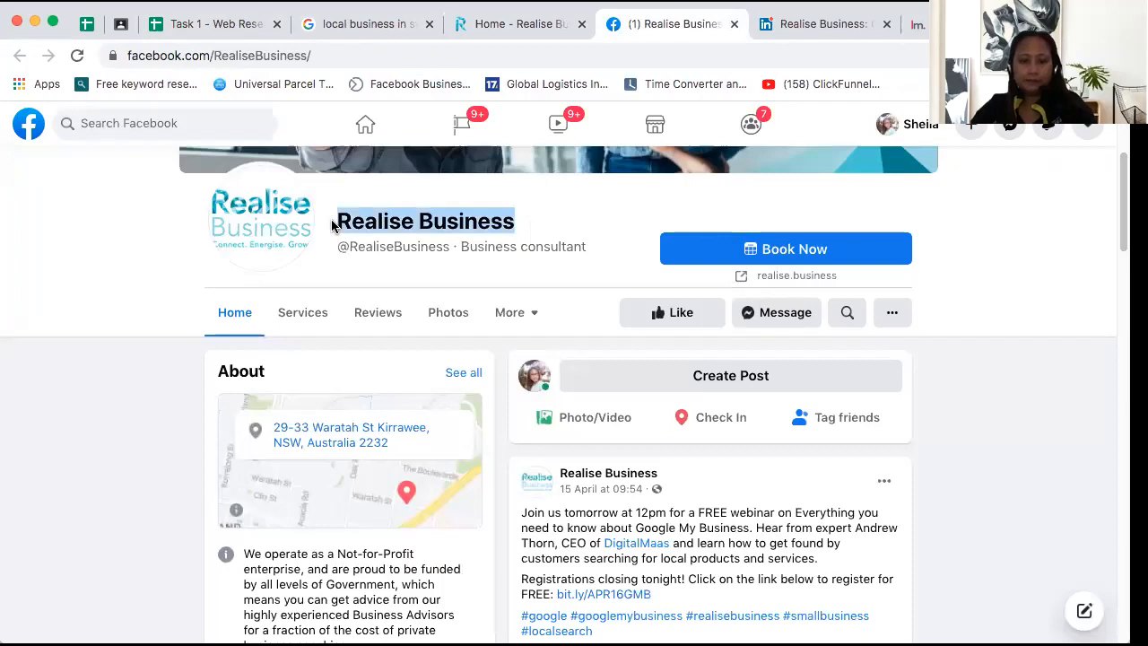
left_click(193, 27)
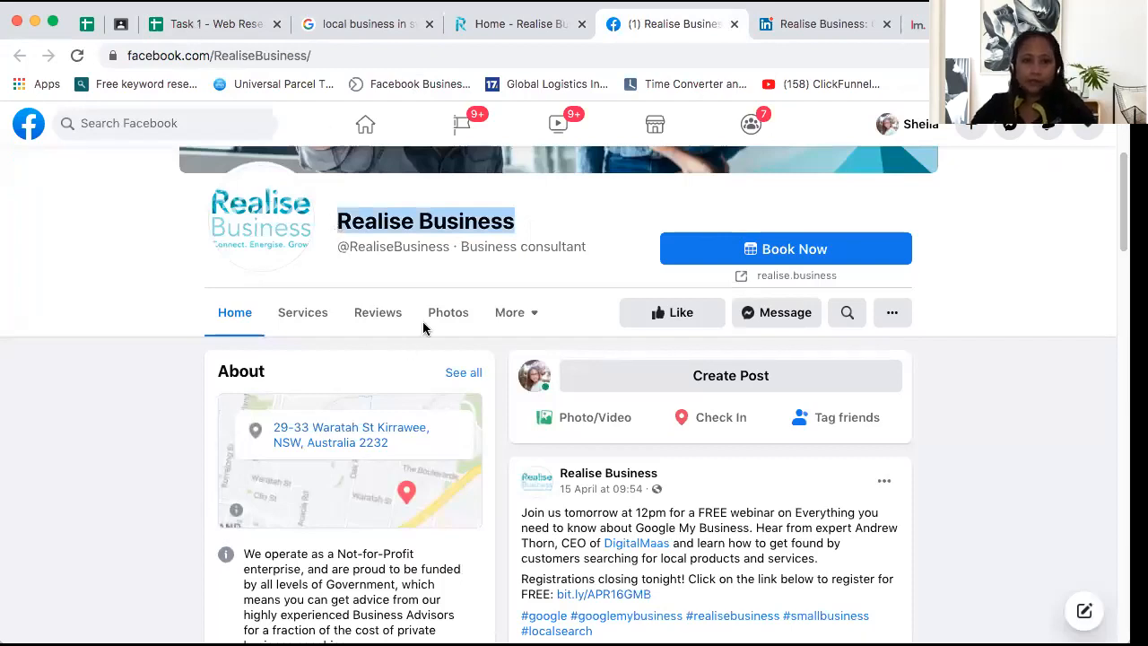
left_click(427, 360)
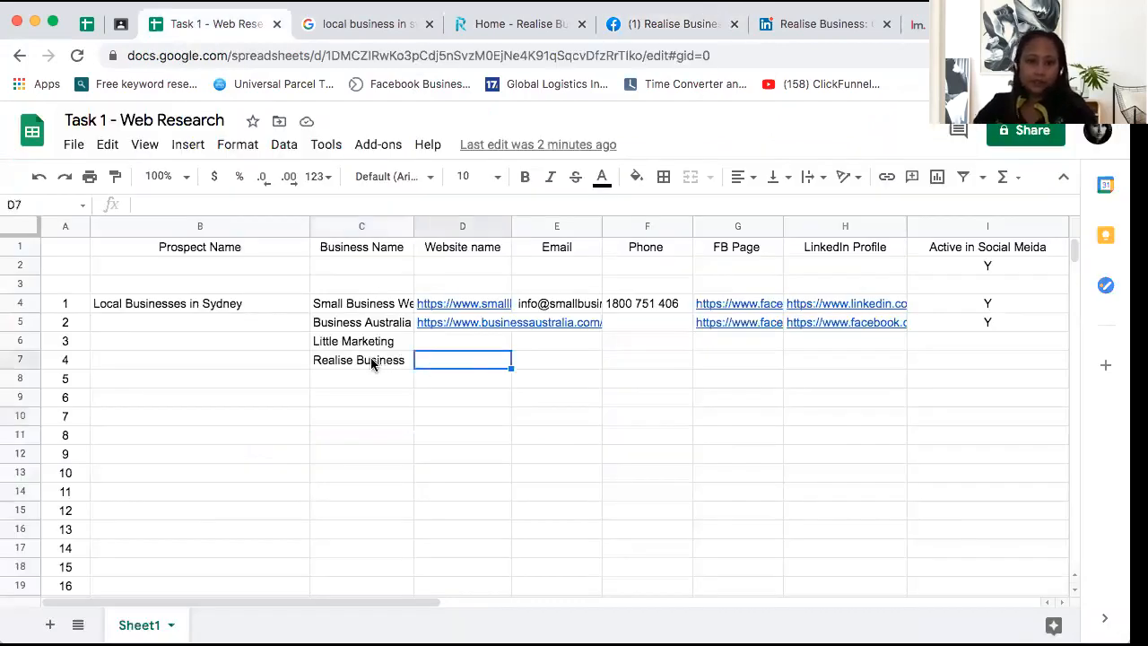
left_click(372, 362)
left_click(531, 381)
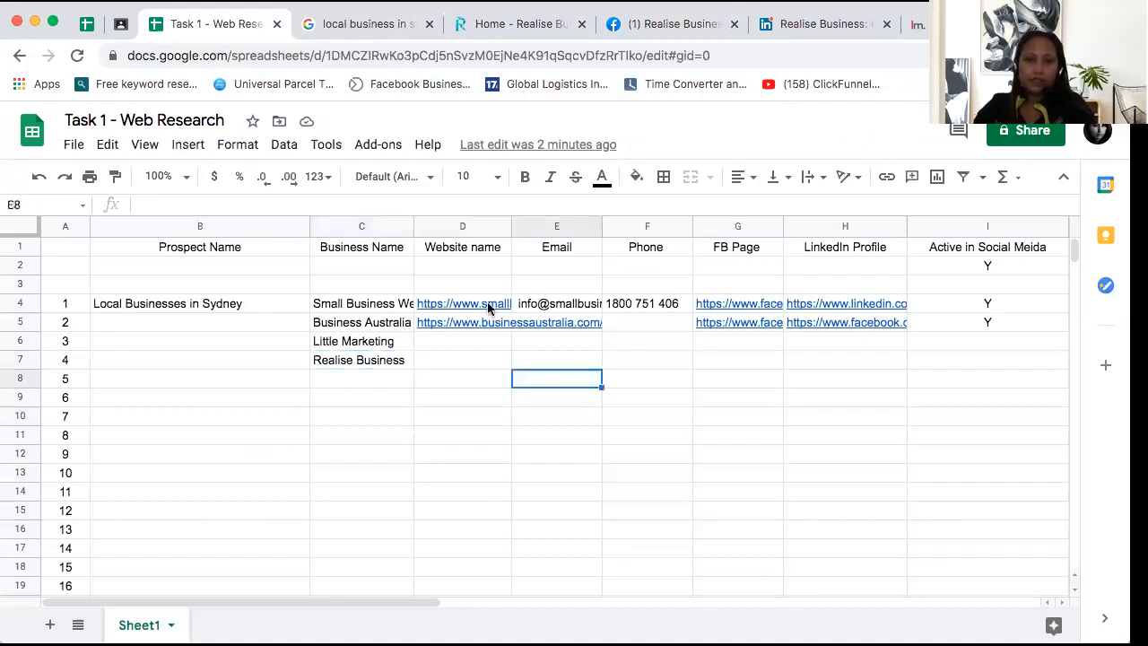
left_click(463, 360)
left_click(508, 32)
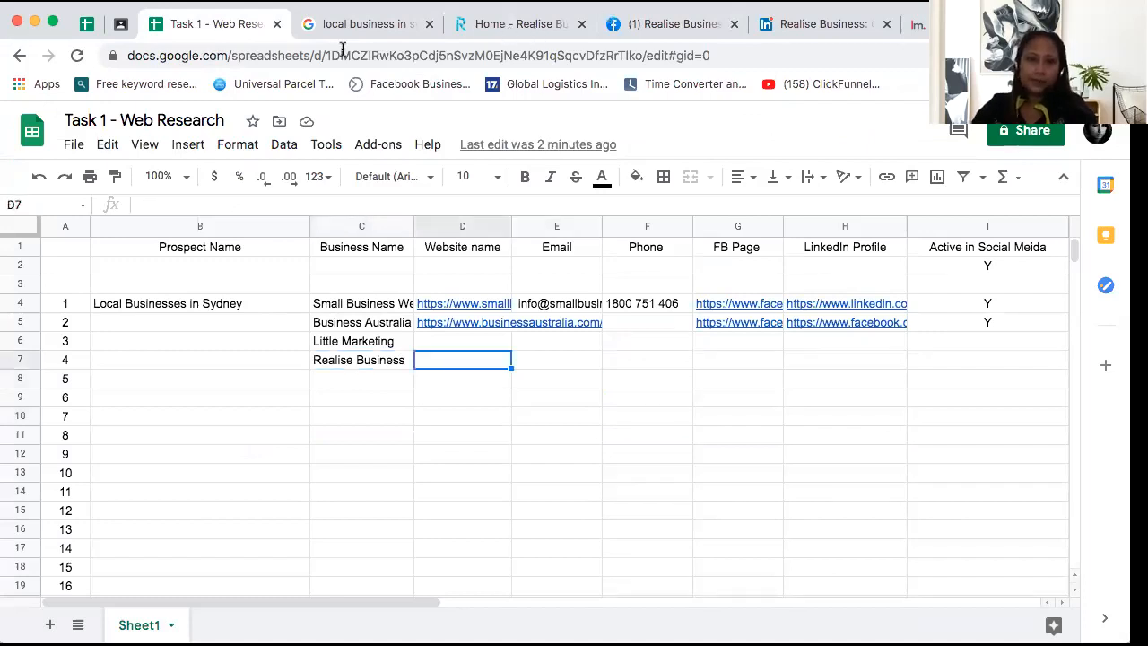
left_click(85, 59)
key("ctrl+c")
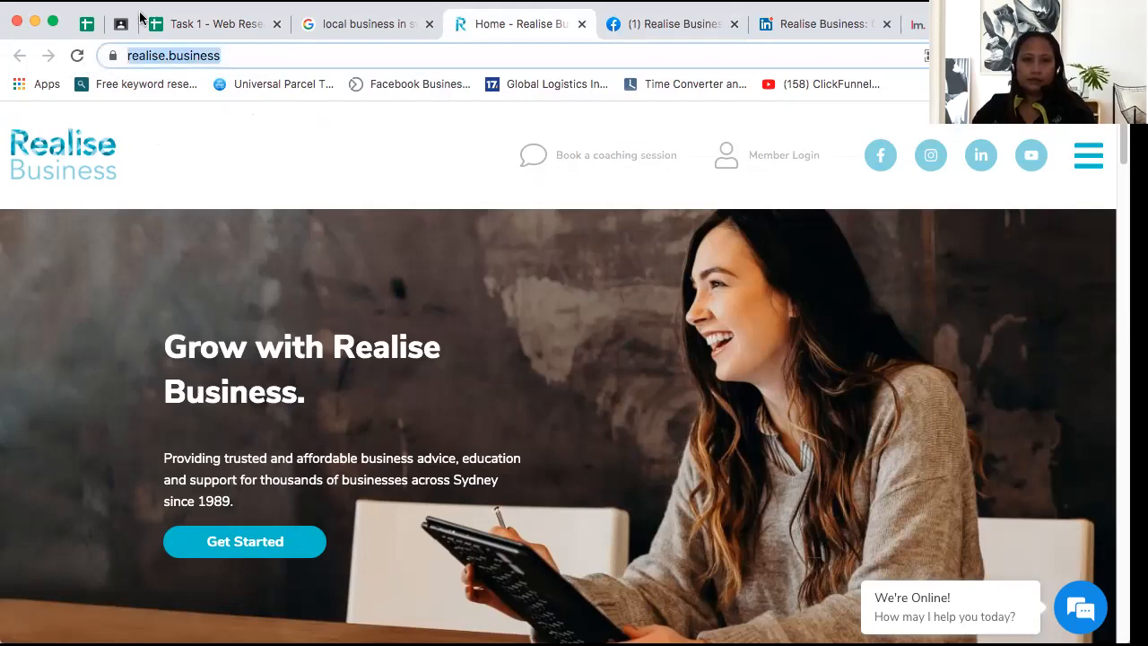
key("super+3")
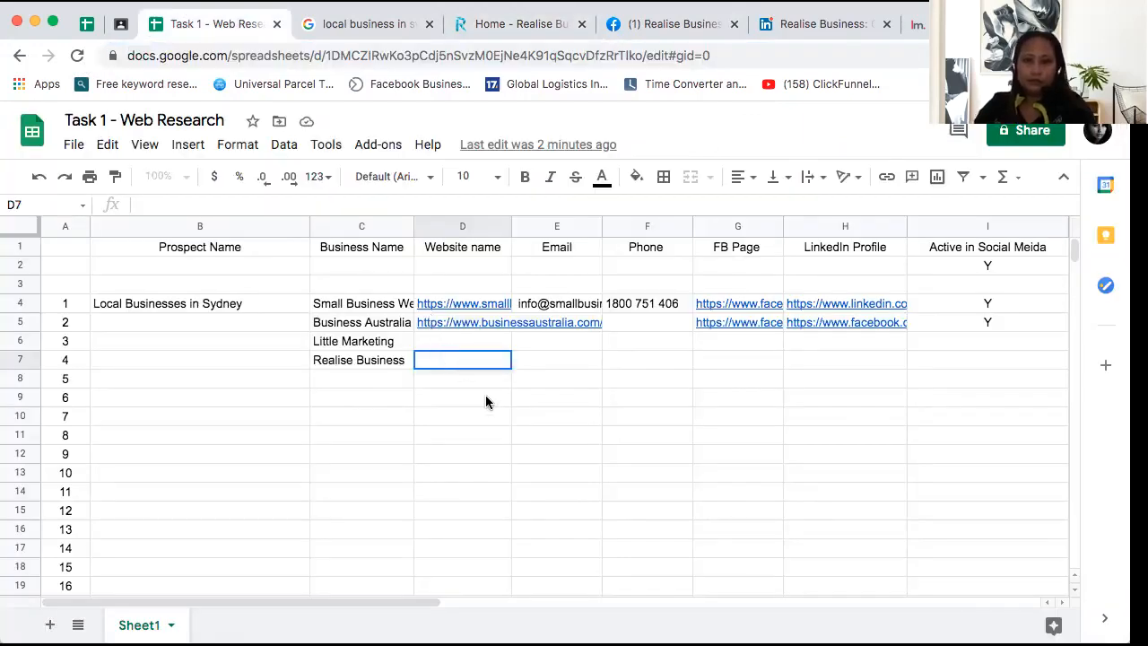
key("ctrl+v")
key("Return")
key("Return")
Open the Contact page of the Realise Business website from its site navigation
left_click(553, 27)
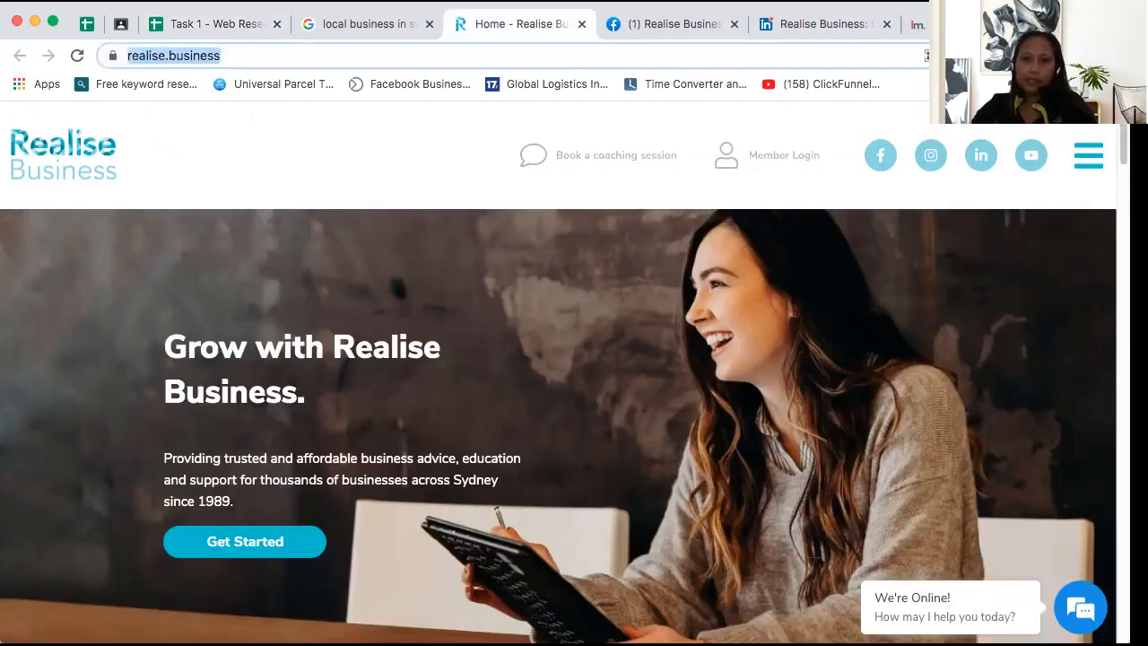
left_click(1091, 162)
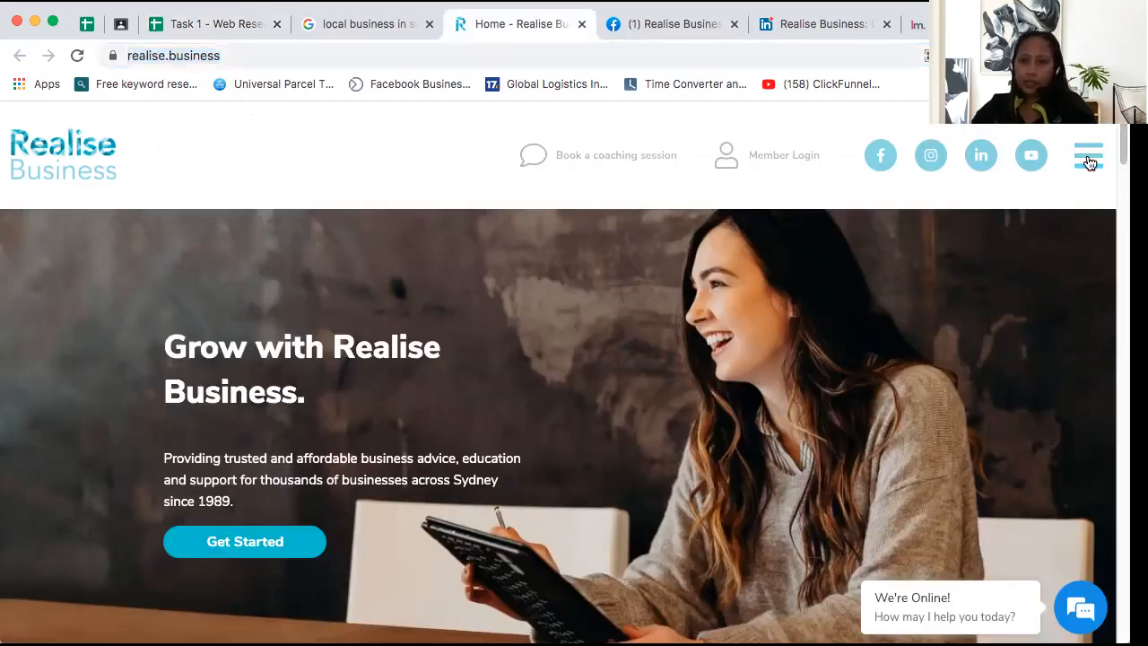
left_click(1090, 163)
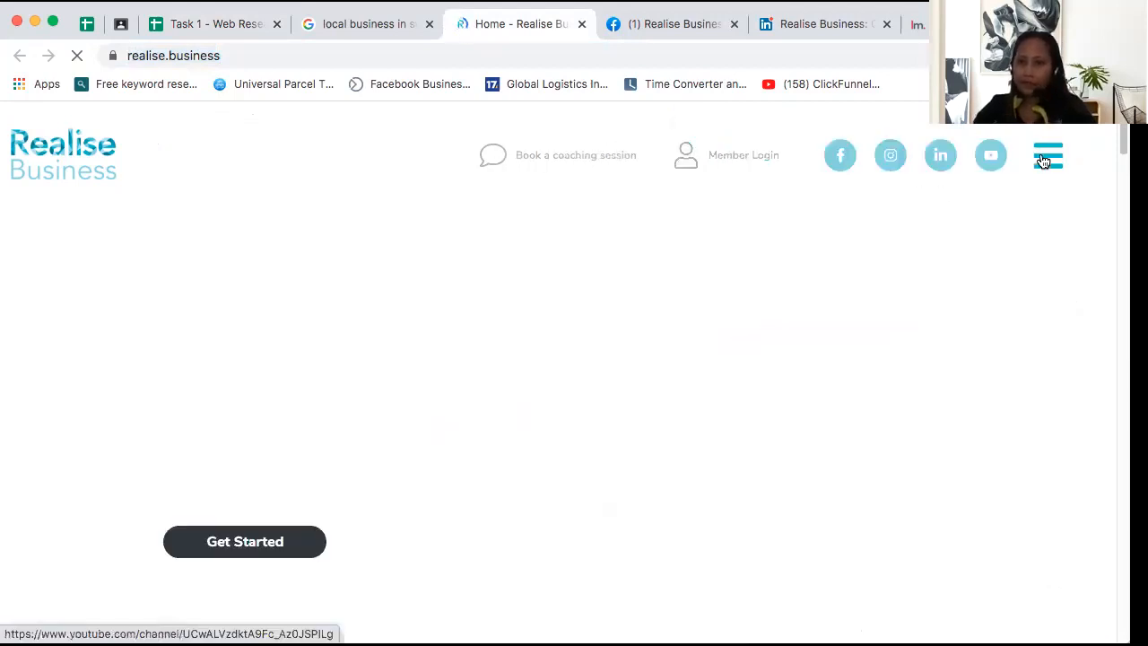
left_click(1045, 158)
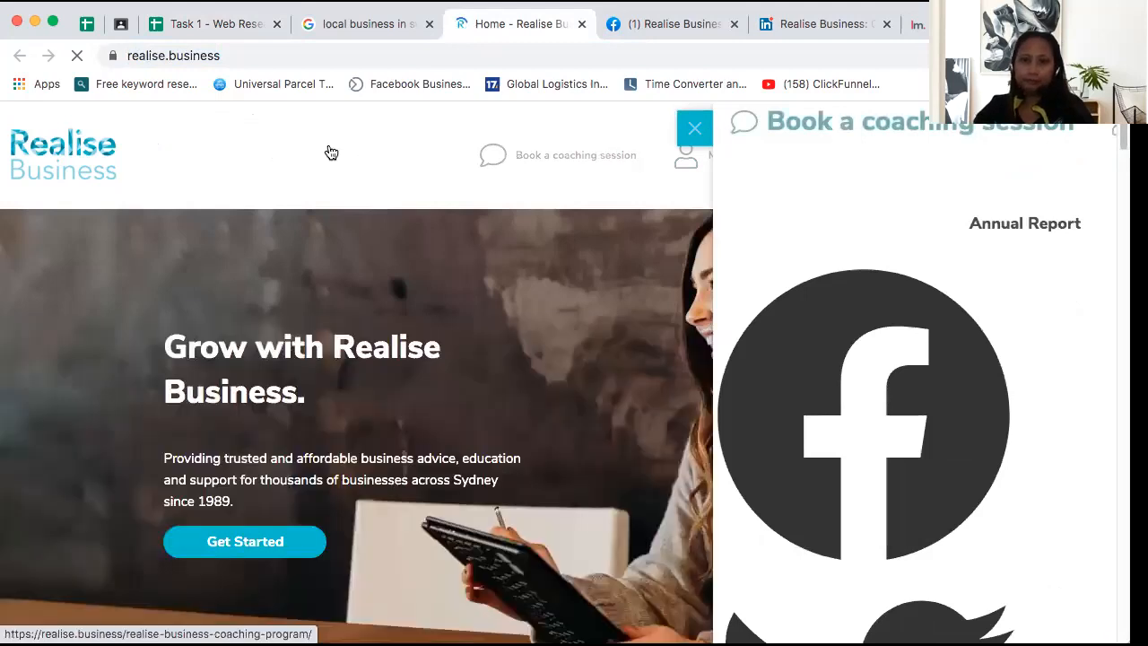
left_click(693, 127)
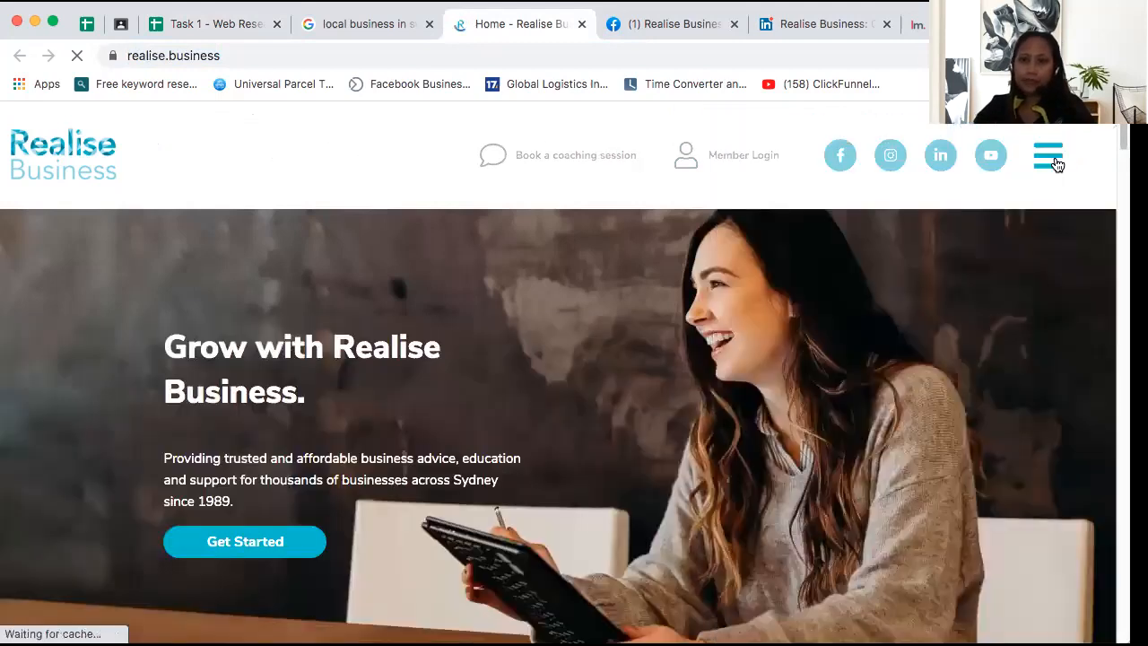
scroll(558, 426, "down", 3)
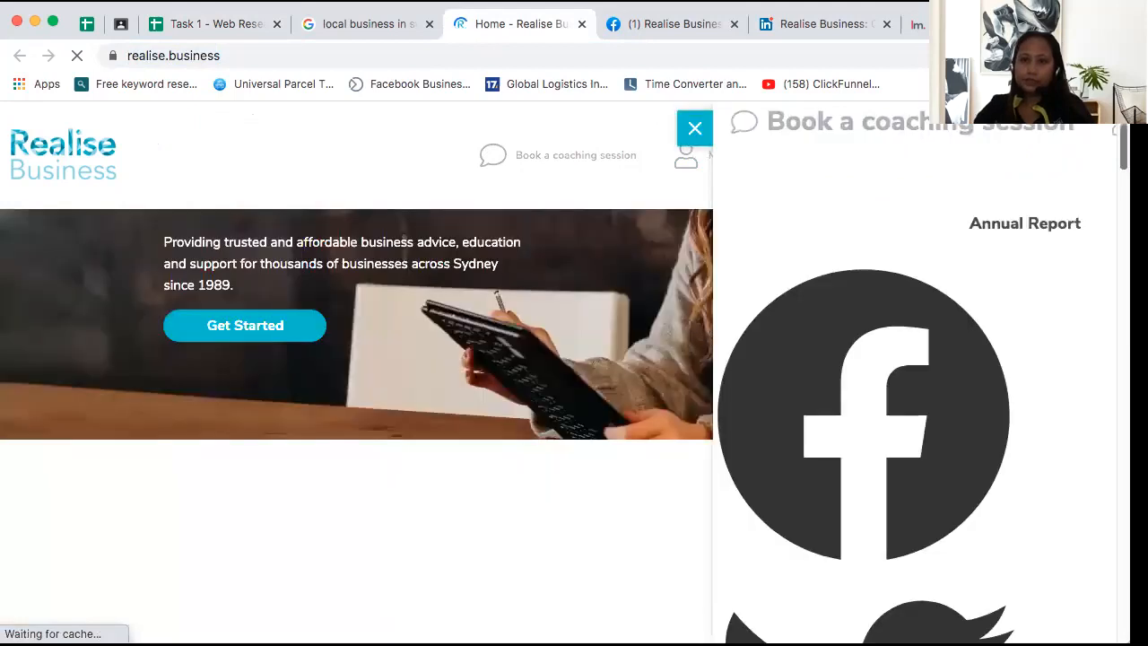
scroll(357, 426, "down", 4)
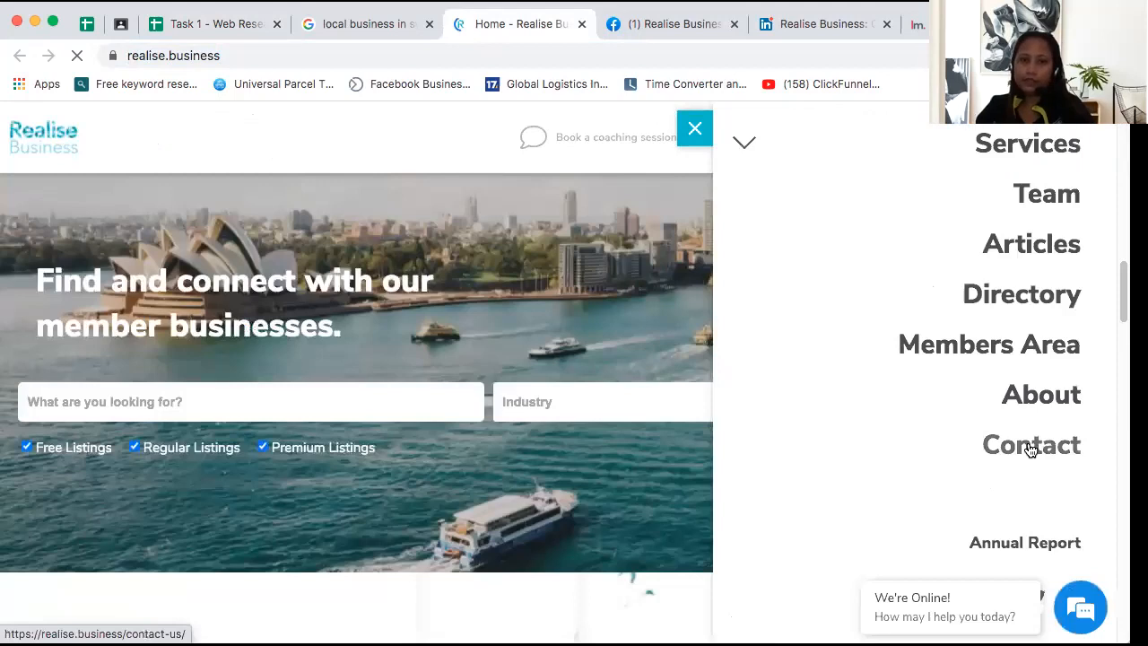
left_click(1030, 449)
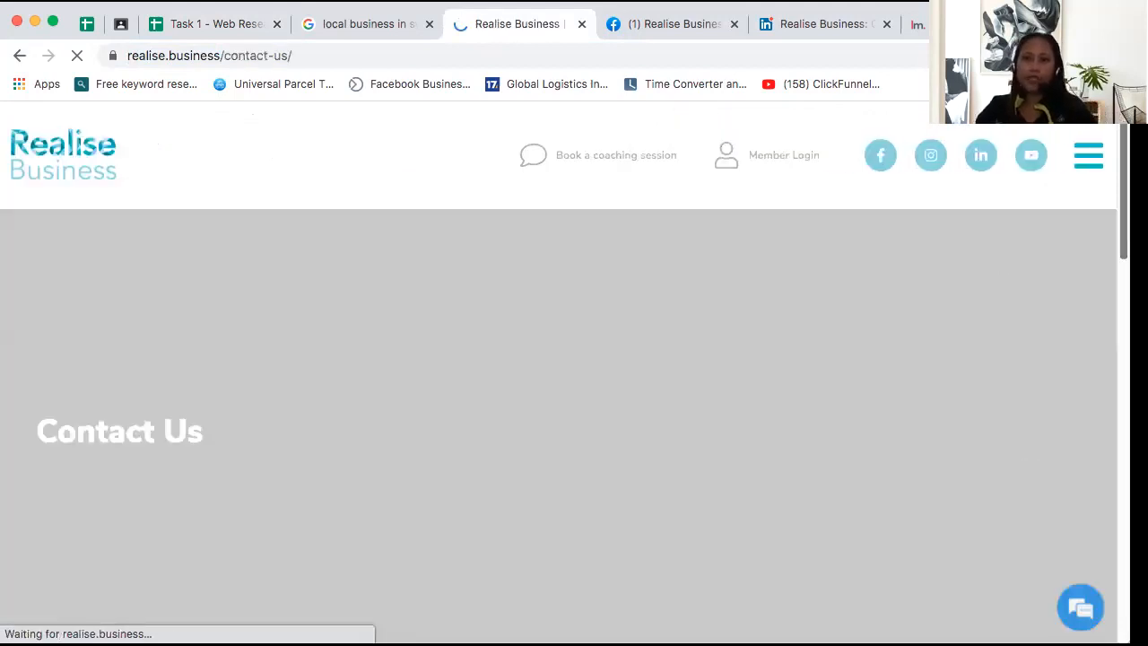
Copy the head office phone number from the Contact page into the Phone cell F7 of the Realise Business row
scroll(558, 412, "down", 4)
scroll(1071, 351, "down", 2)
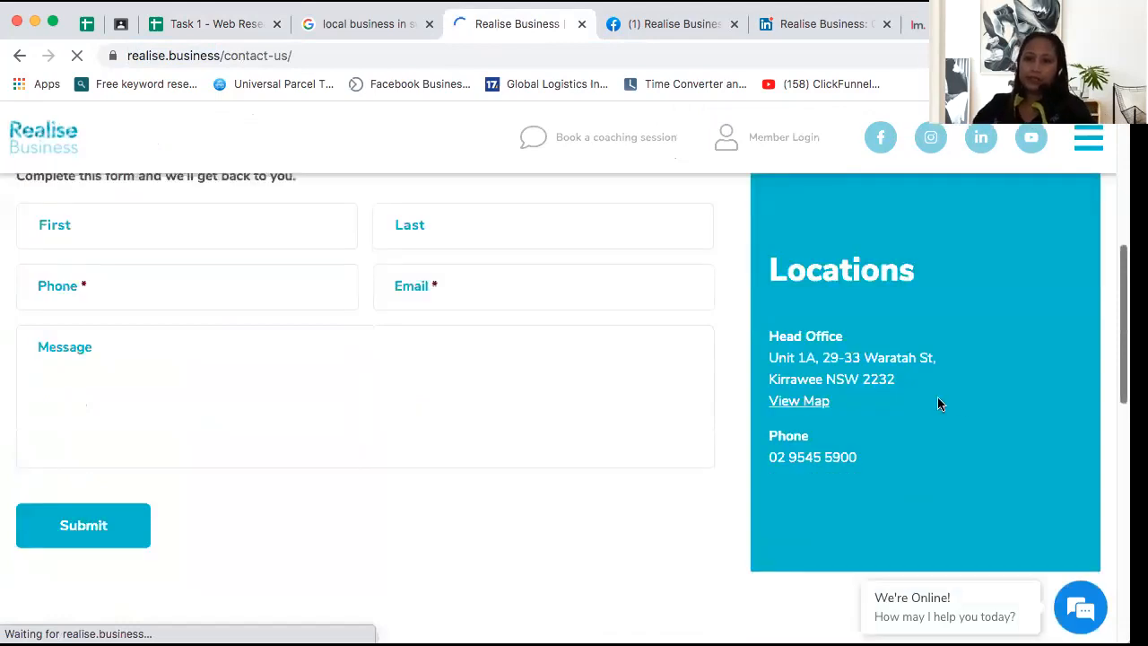
triple_click(785, 458)
key("ctrl+c")
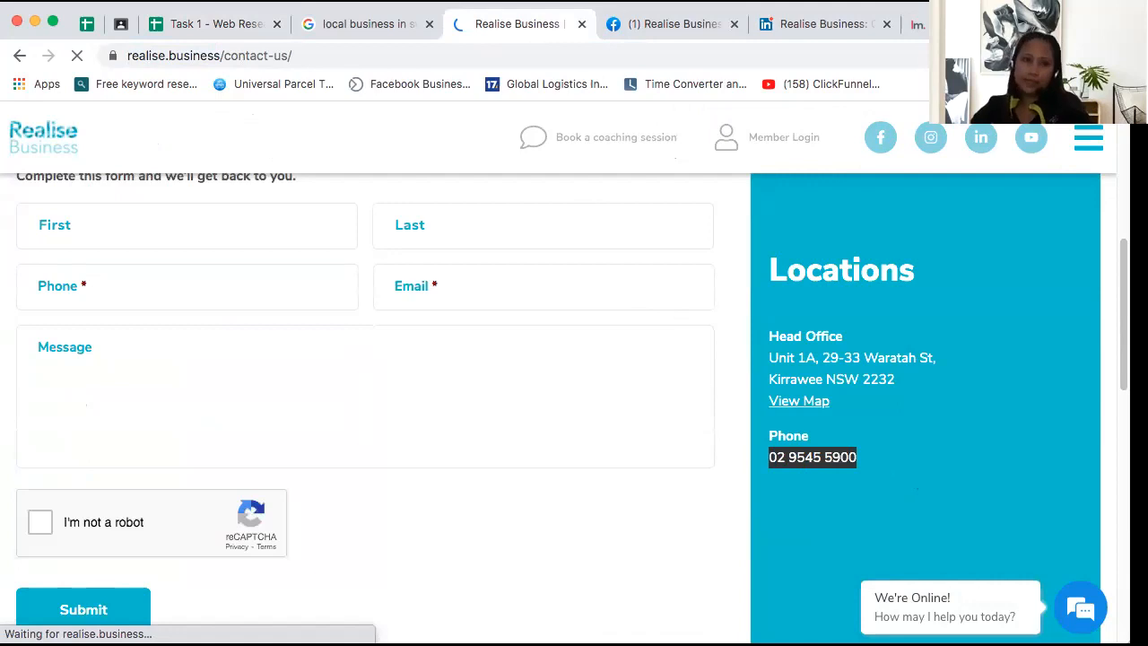
left_click(218, 28)
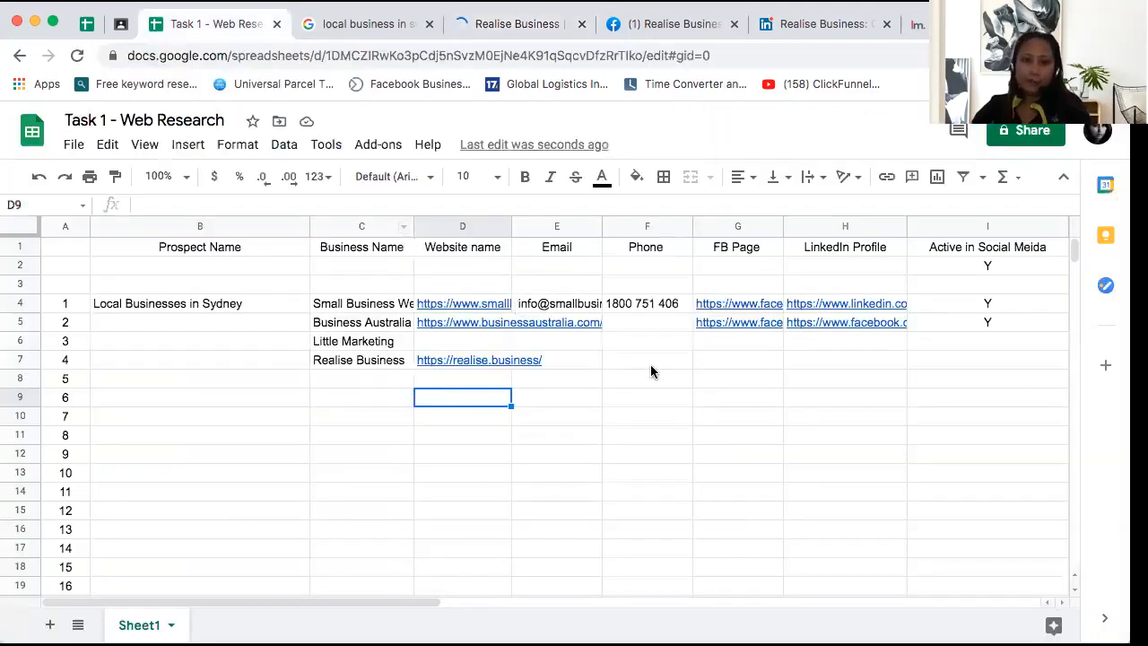
left_click(652, 361)
double_click(652, 362)
key("ctrl+v")
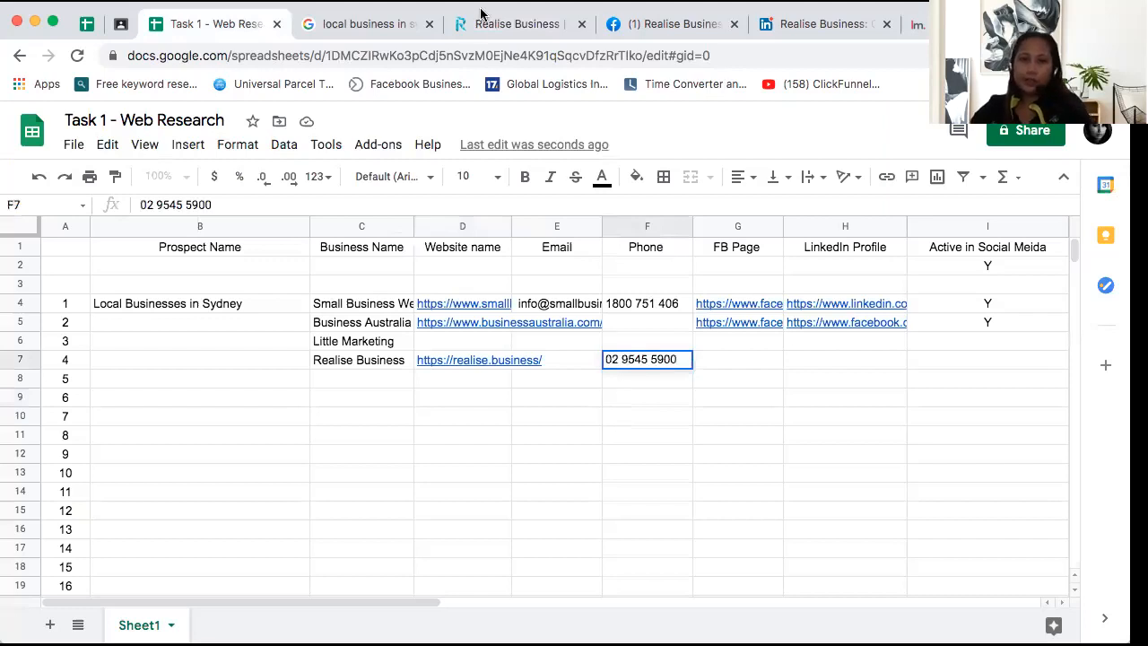
key("Return")
key("Down")
key("Down")
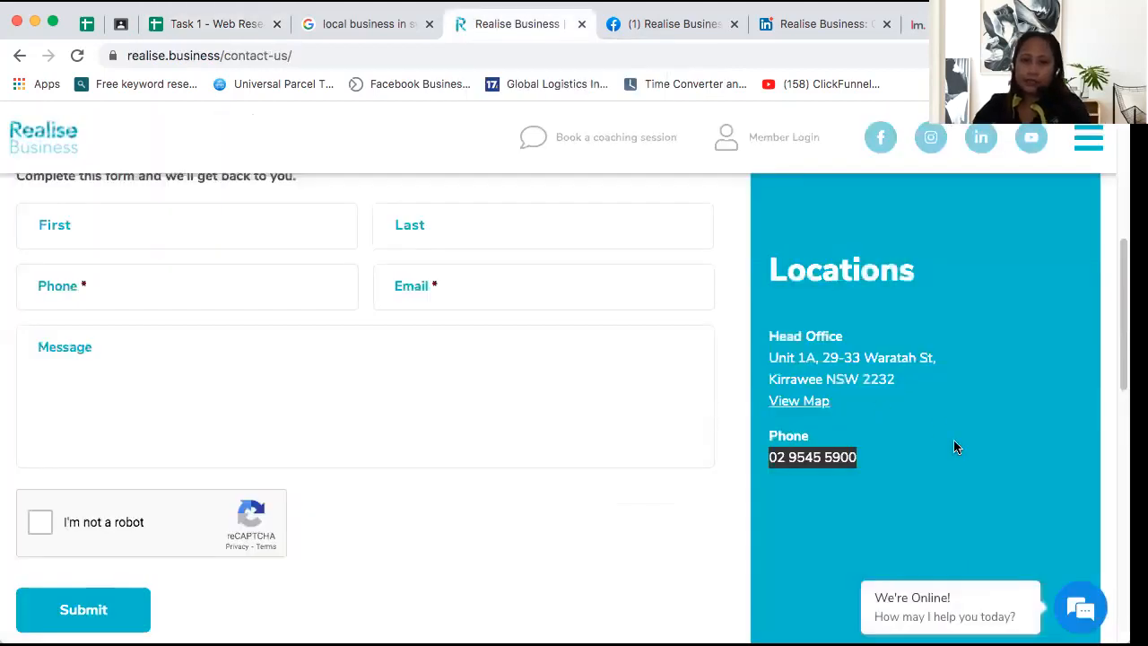
Look through the rest of the Realise Business Contact page for further contact details, then go back to the site's home page
left_click(927, 421)
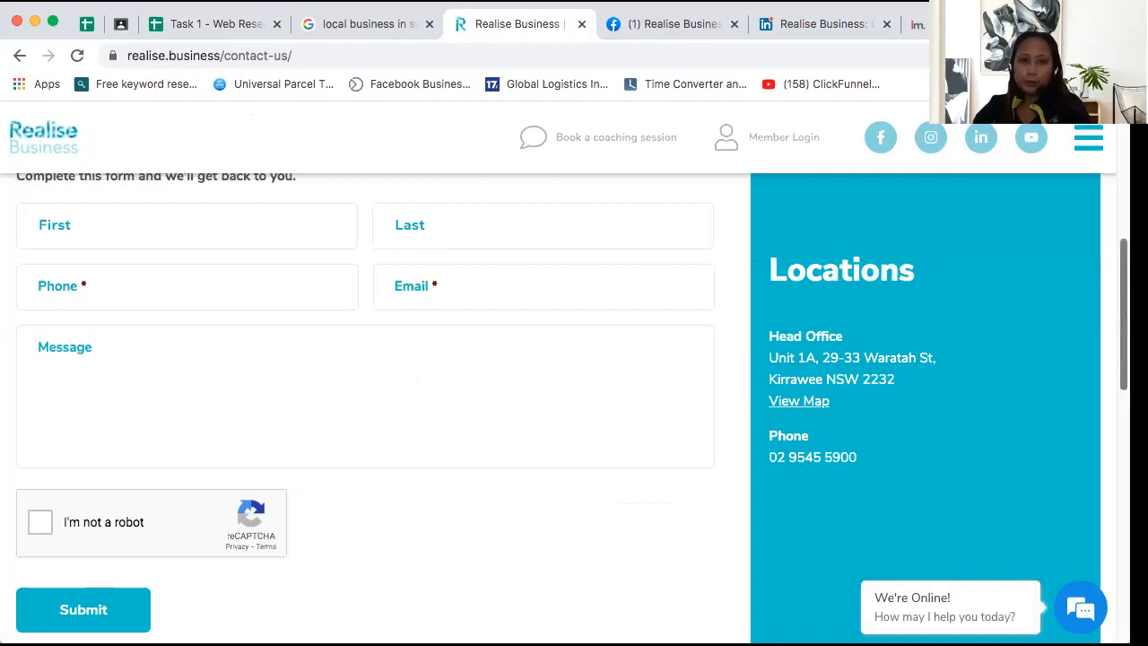
scroll(574, 377, "down", 3)
scroll(574, 376, "down", 2)
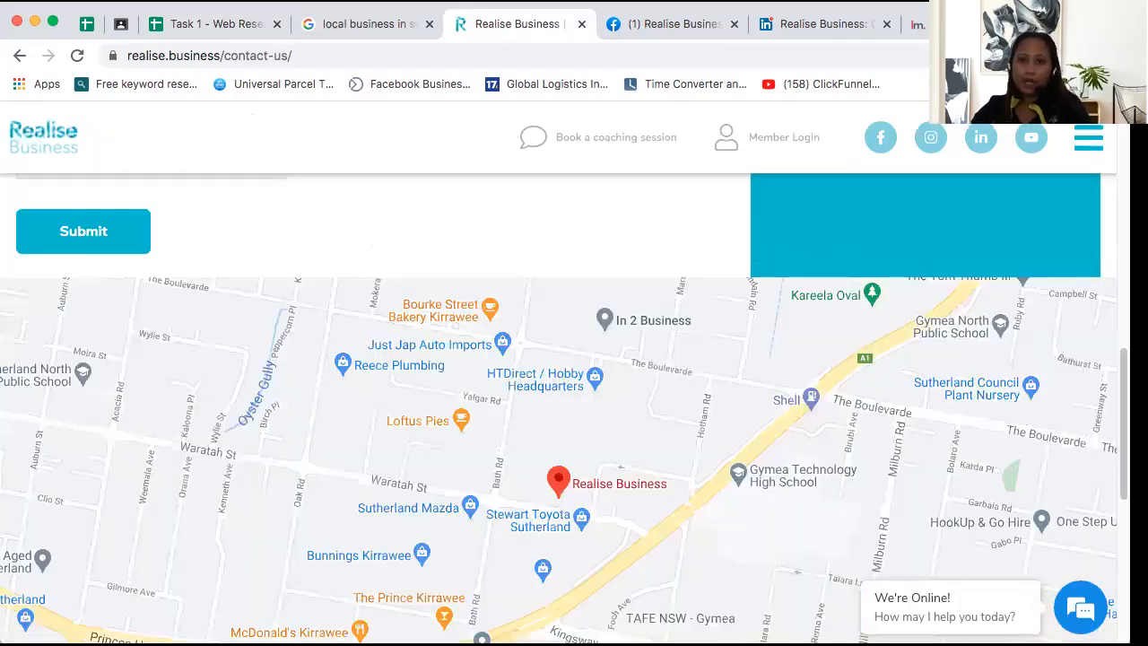
scroll(574, 377, "up", 5)
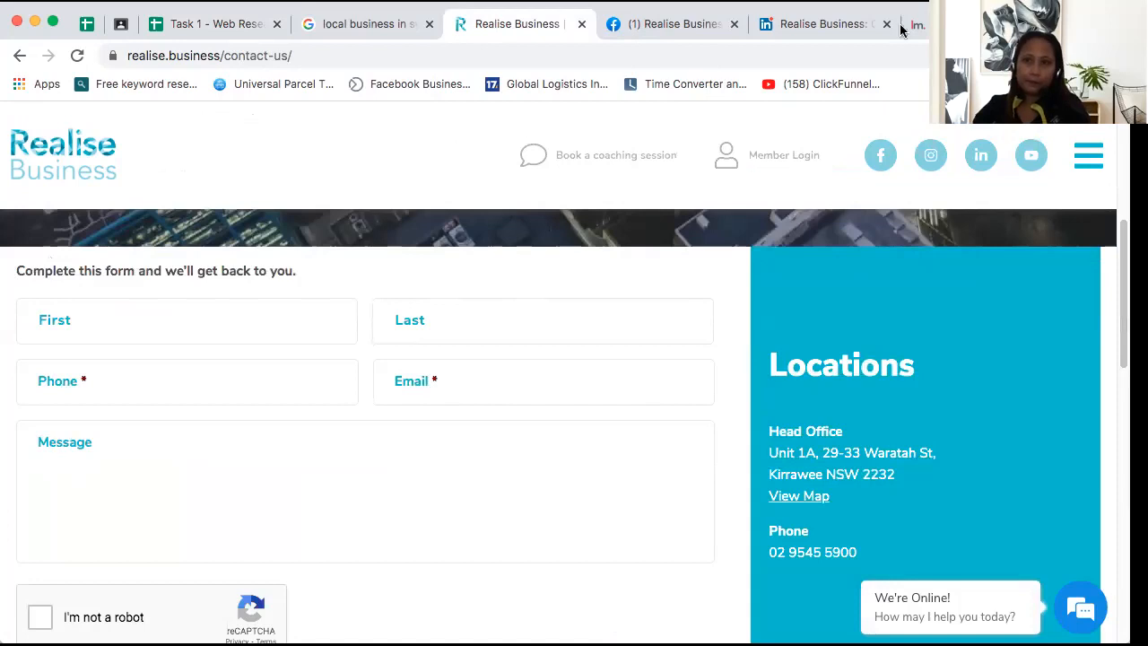
left_click(239, 265)
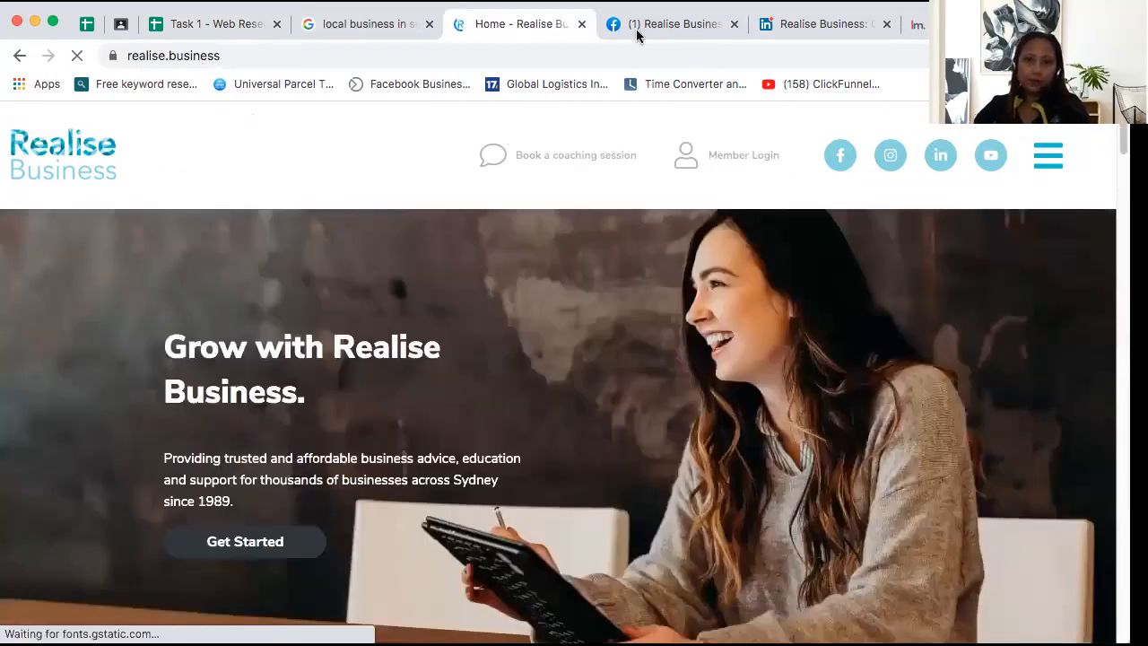
left_click(637, 34)
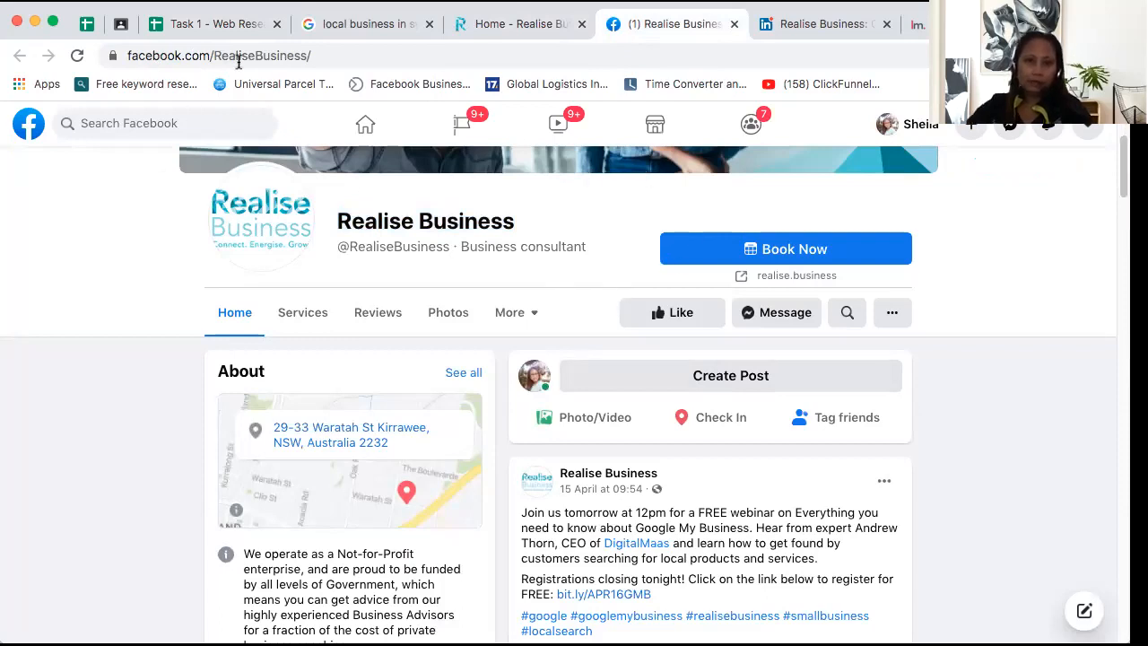
left_click(339, 55)
key("ctrl+c")
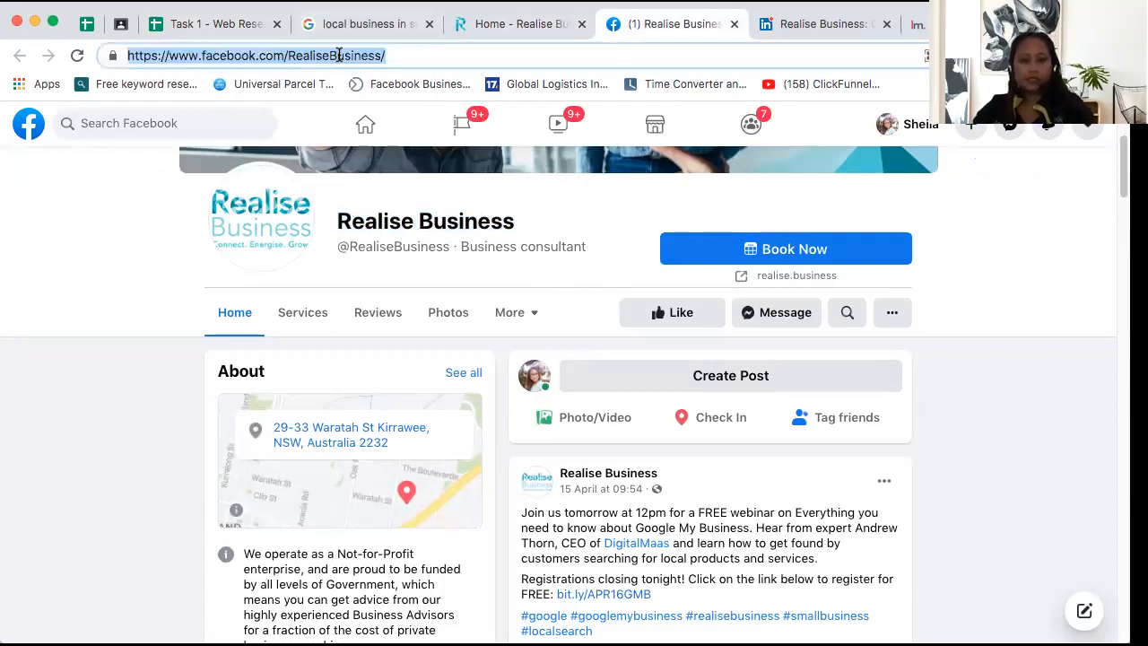
left_click(199, 25)
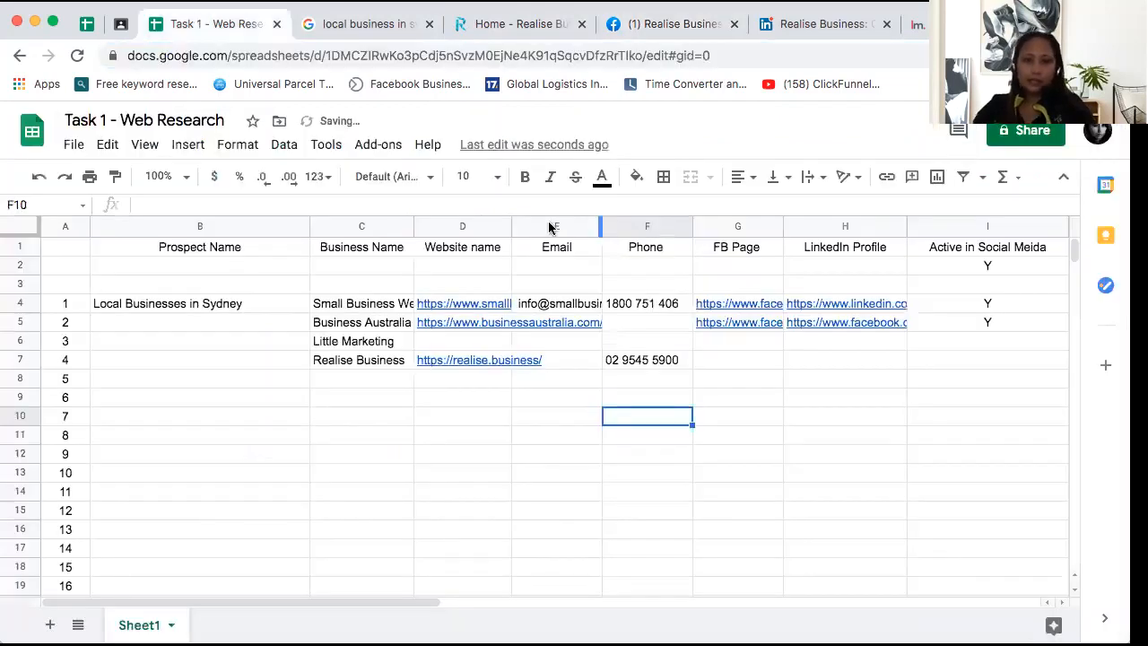
left_click(753, 362)
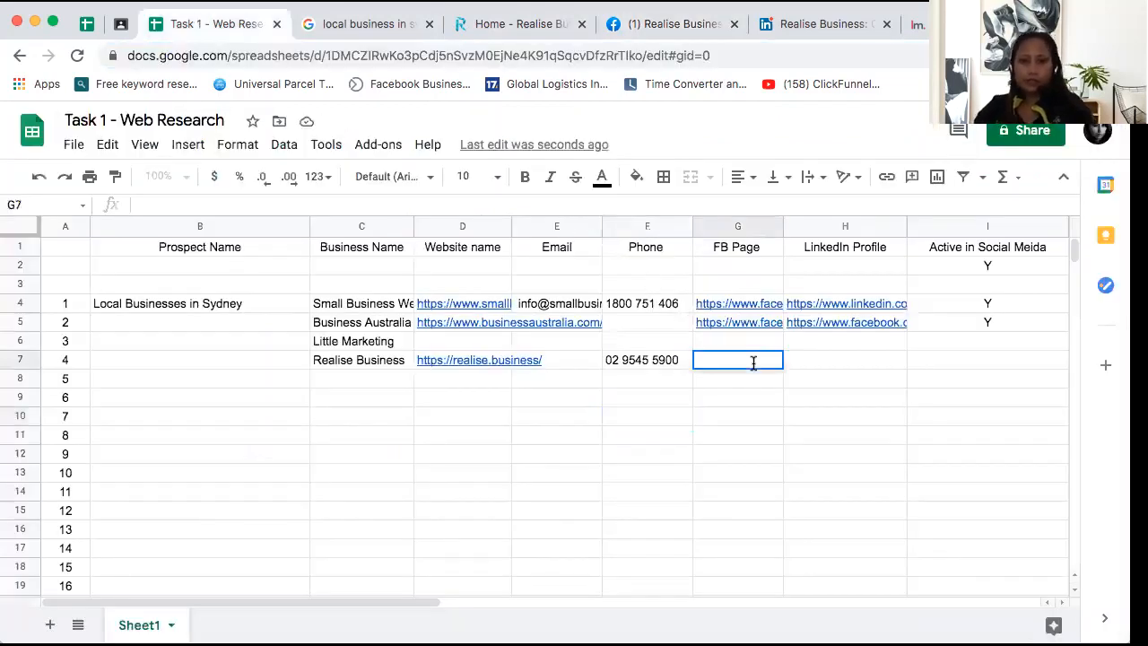
key("ctrl+v")
left_click(851, 438)
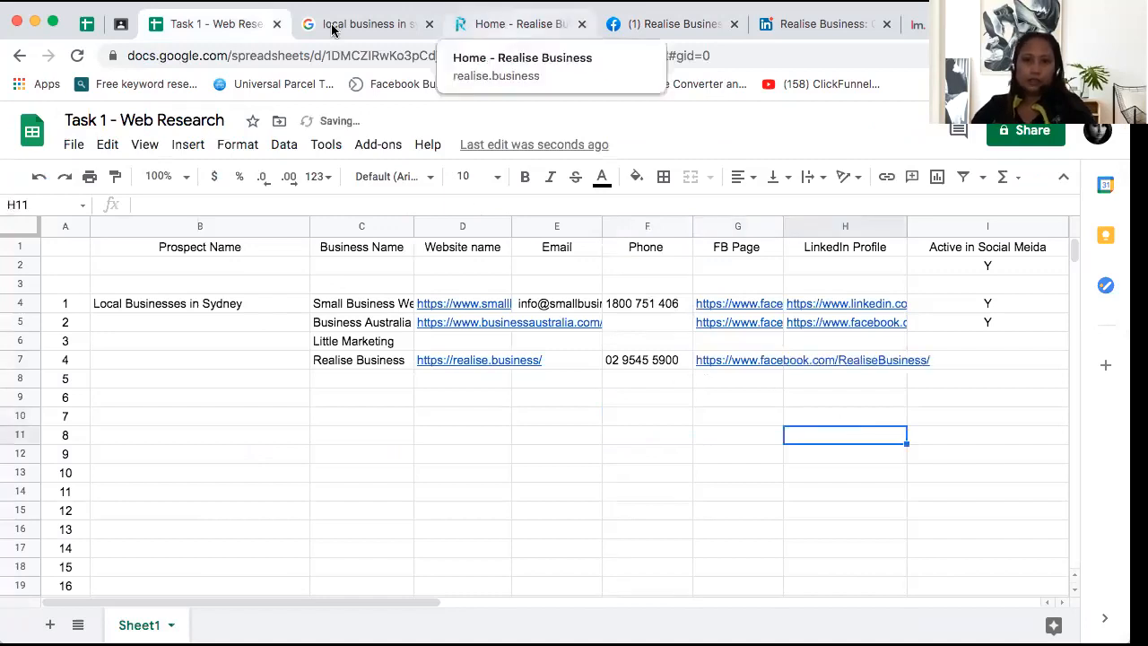
left_click(515, 25)
left_click(821, 25)
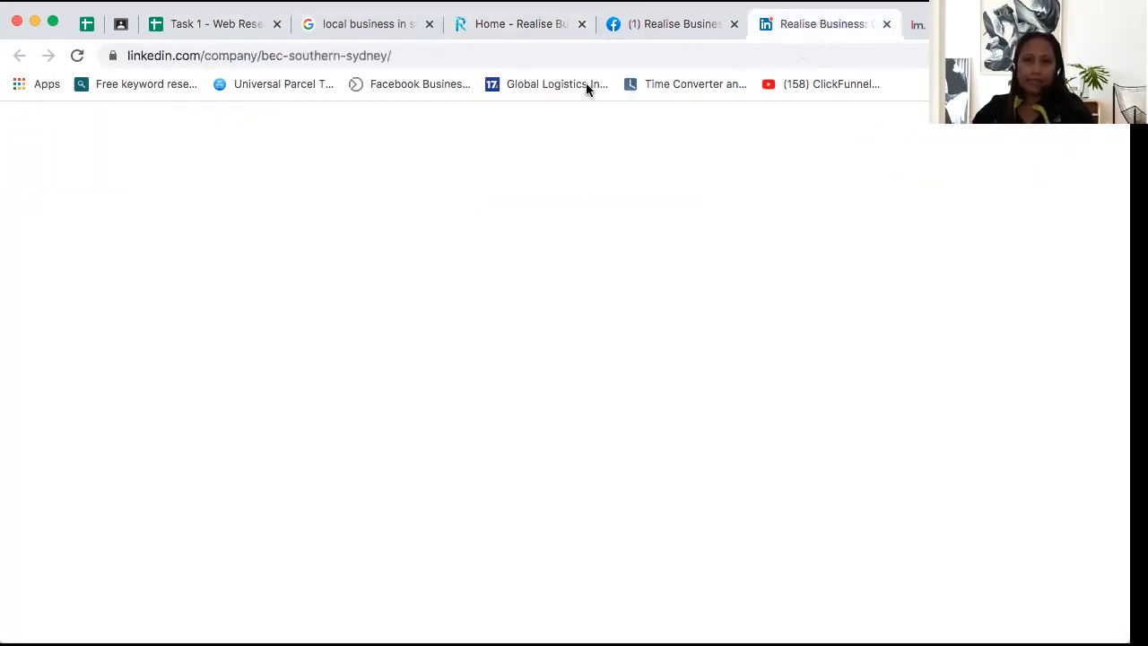
left_click(516, 55)
key("ctrl+c")
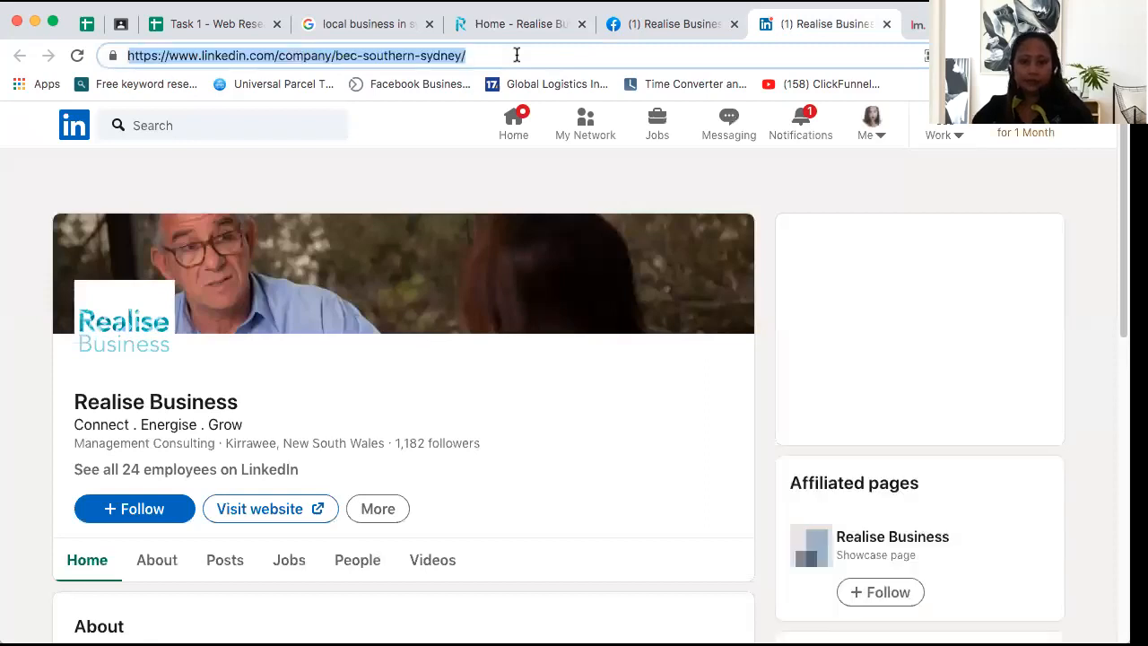
left_click(235, 26)
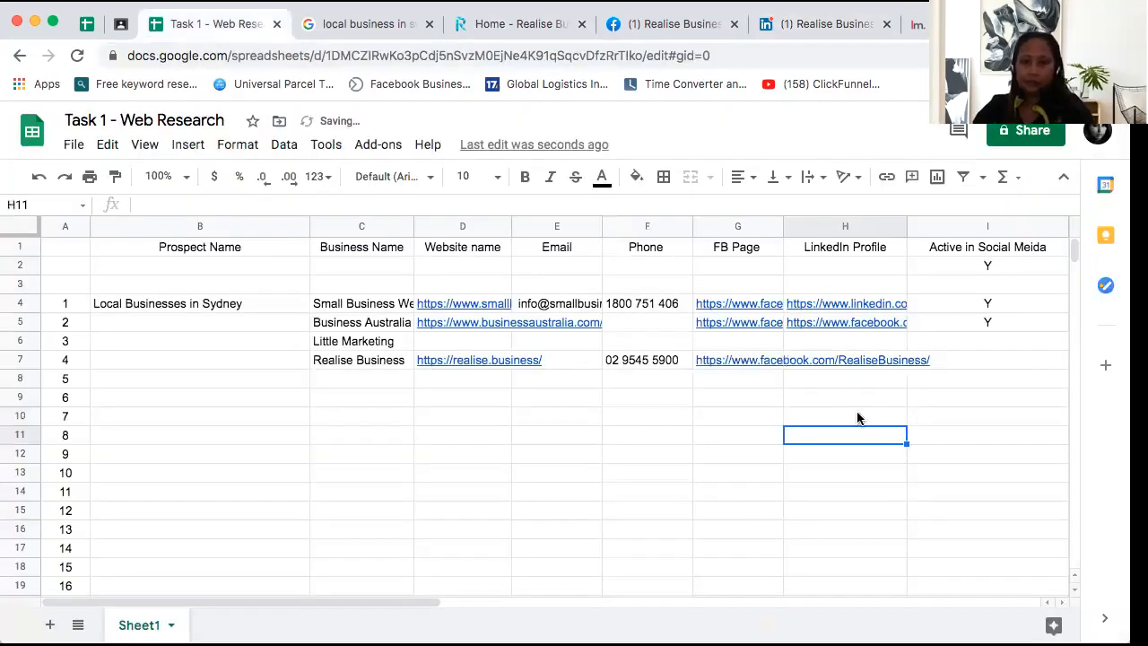
double_click(813, 360)
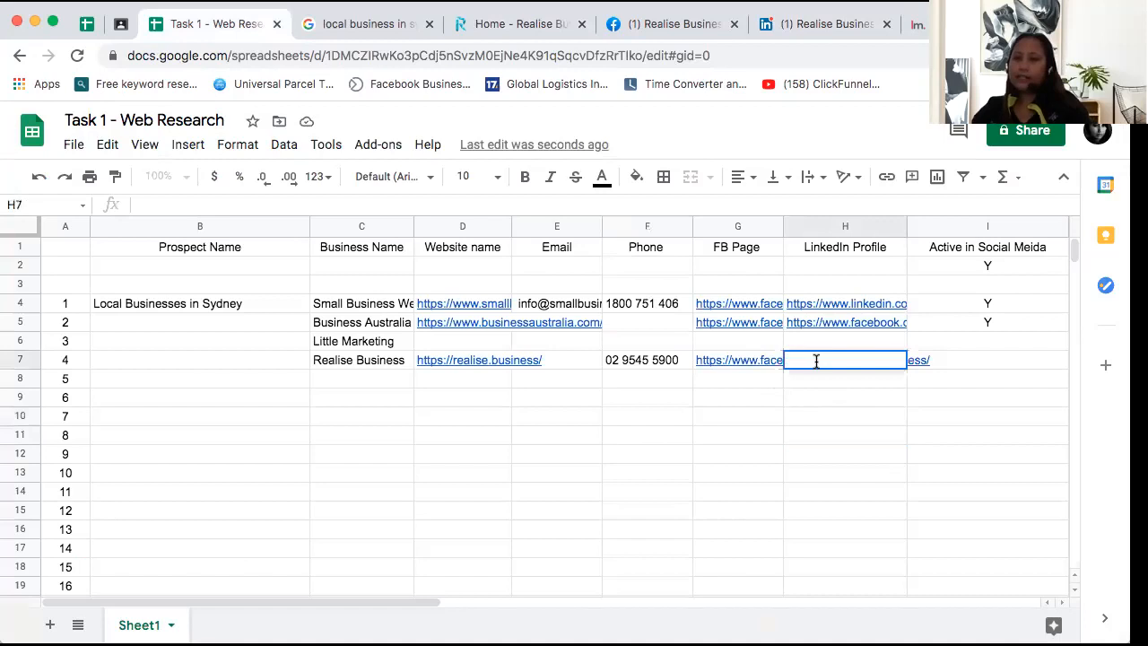
key("ctrl+v")
left_click(911, 437)
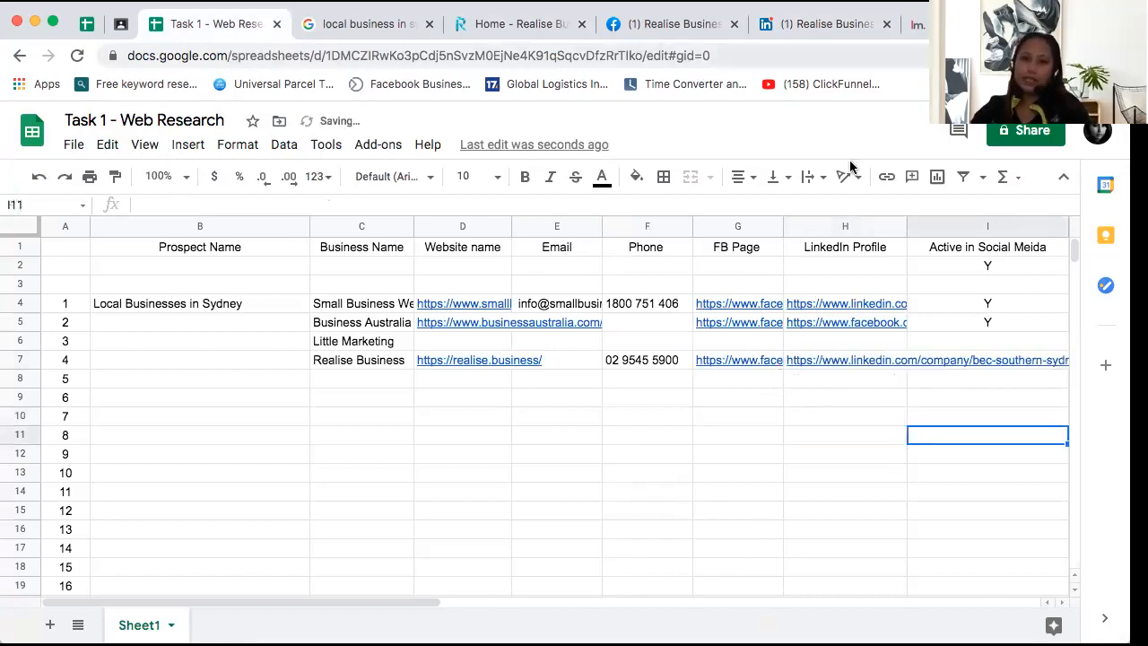
Check the Realise Business Facebook page for recent posts, then copy the Y mark into the social media activity cell I7
left_click(672, 24)
left_click(767, 457)
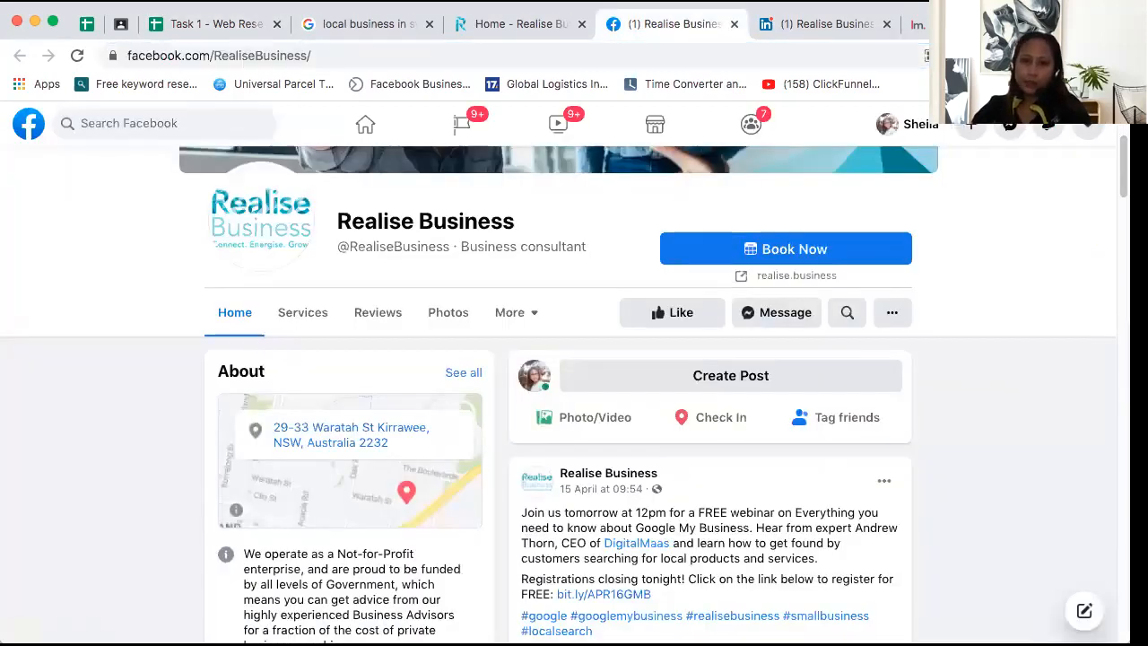
scroll(557, 395, "down", 1)
scroll(557, 394, "down", 3)
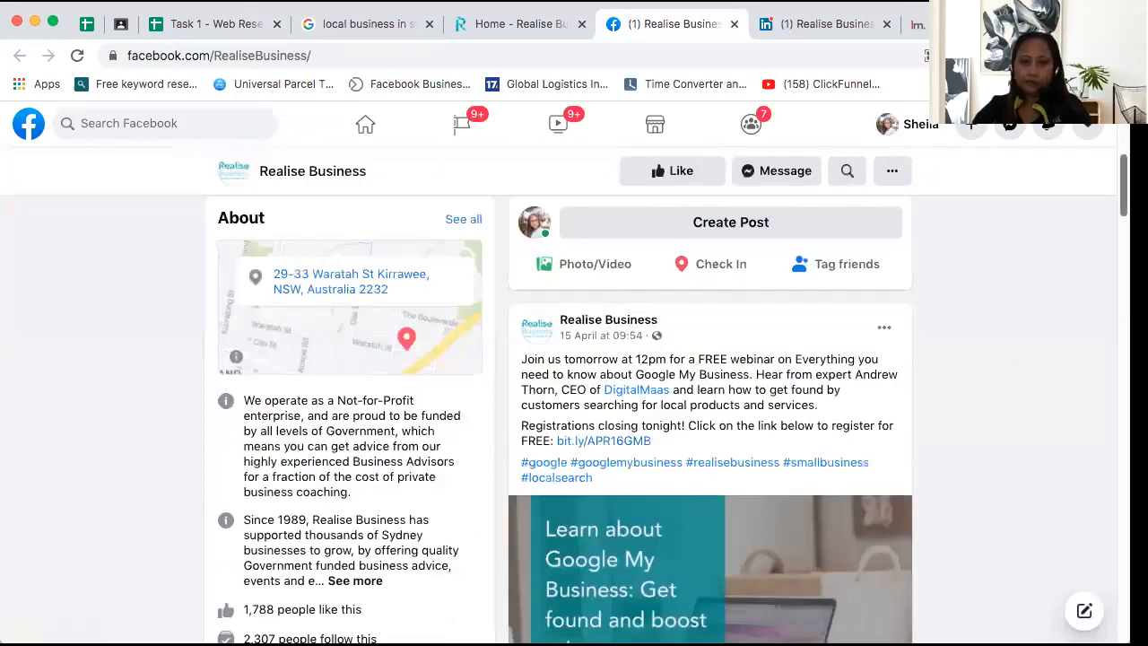
scroll(708, 404, "down", 3)
scroll(708, 404, "up", 2)
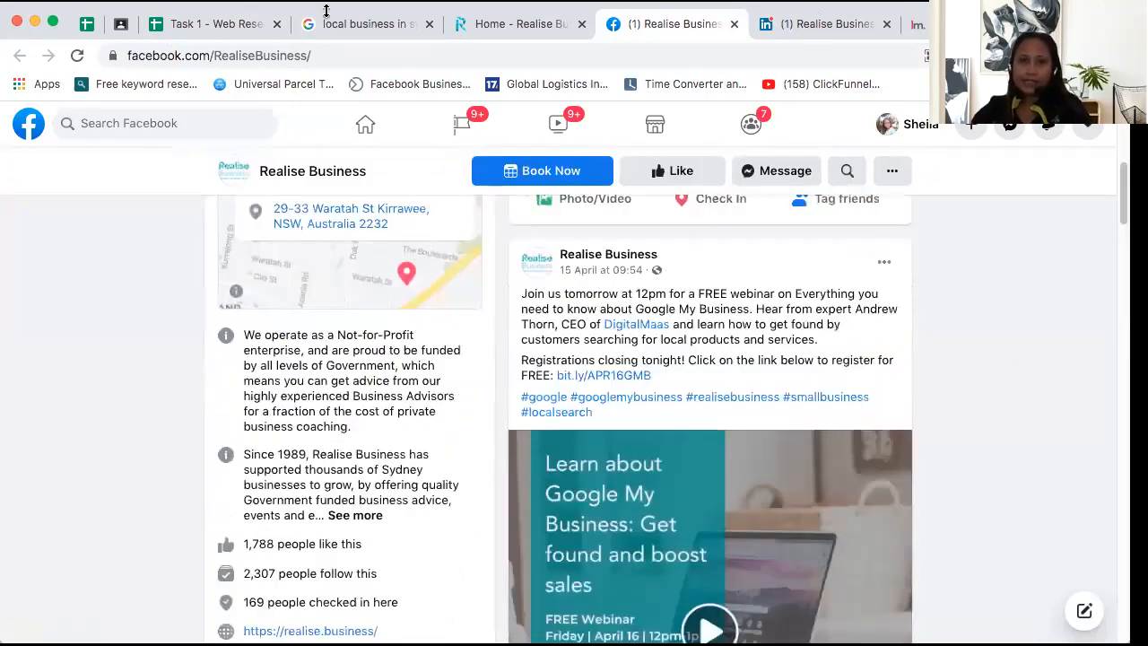
left_click(224, 25)
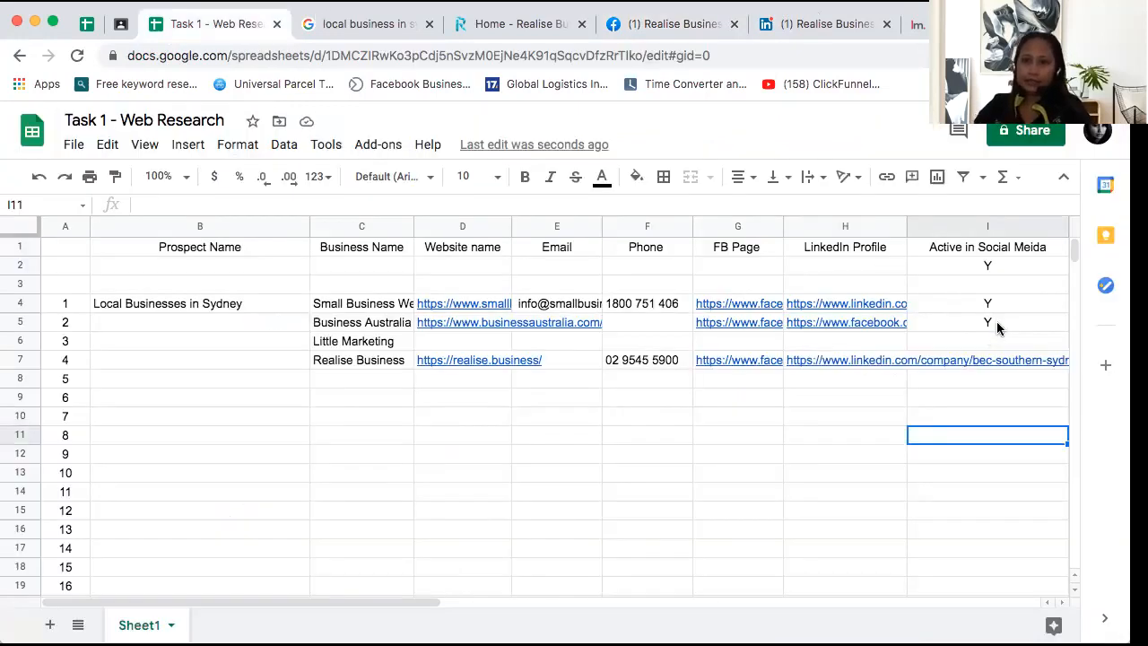
left_click(998, 328)
key("super+c")
left_click(995, 355)
key("super+v")
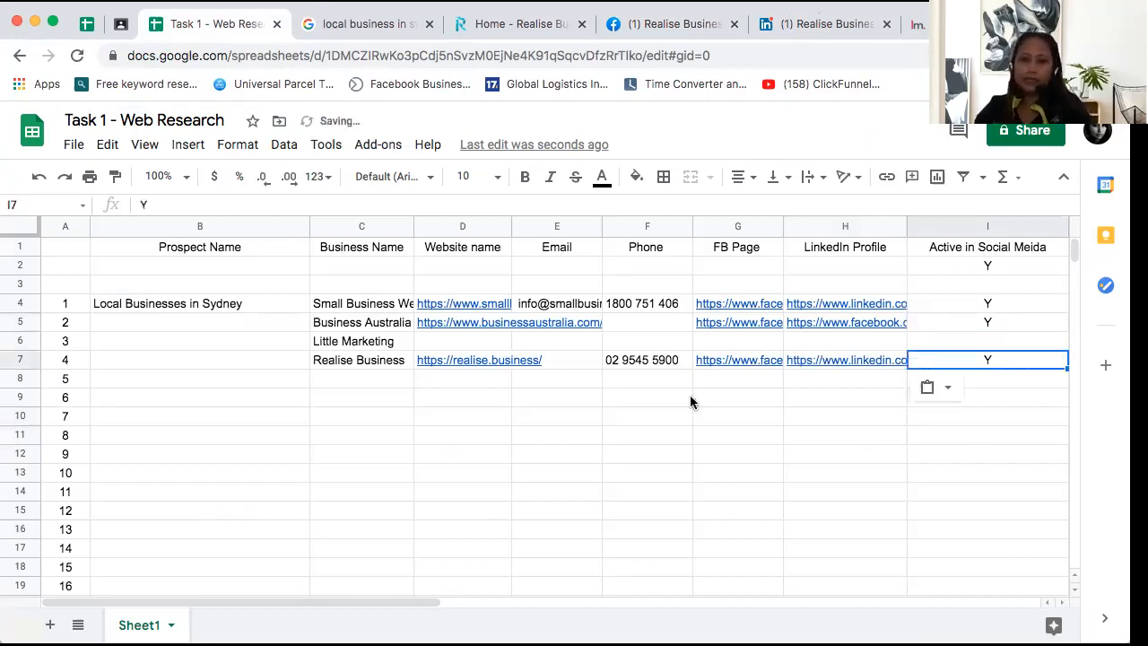
Copy the contact e-mail address from the About section of the Realise Business Facebook page
left_click(565, 354)
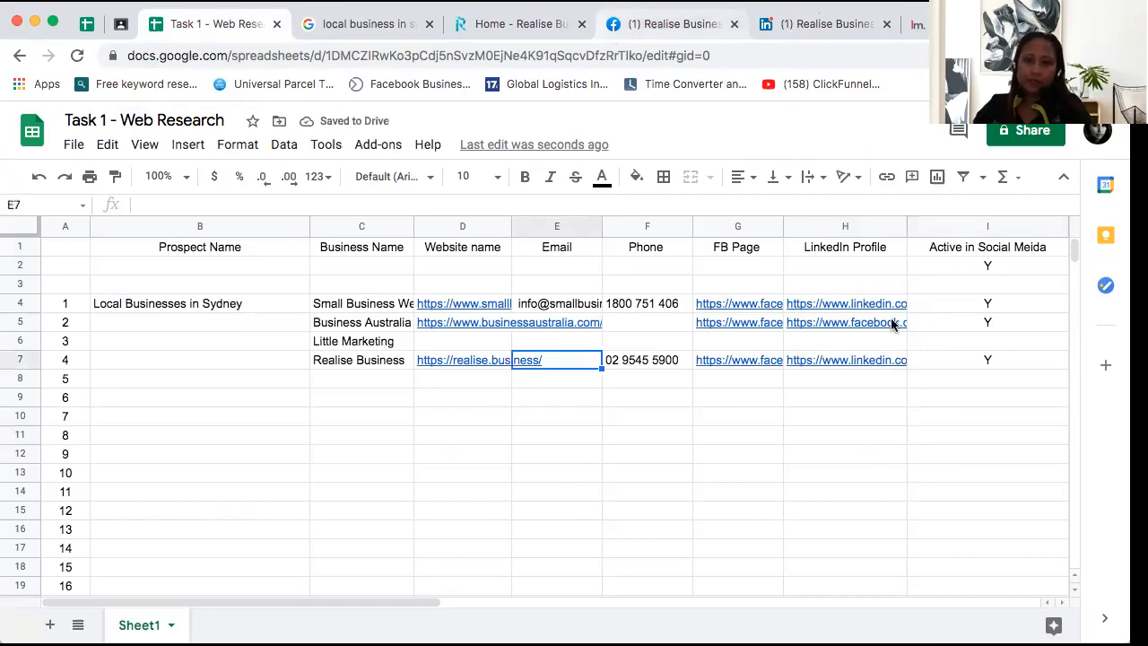
left_click(672, 24)
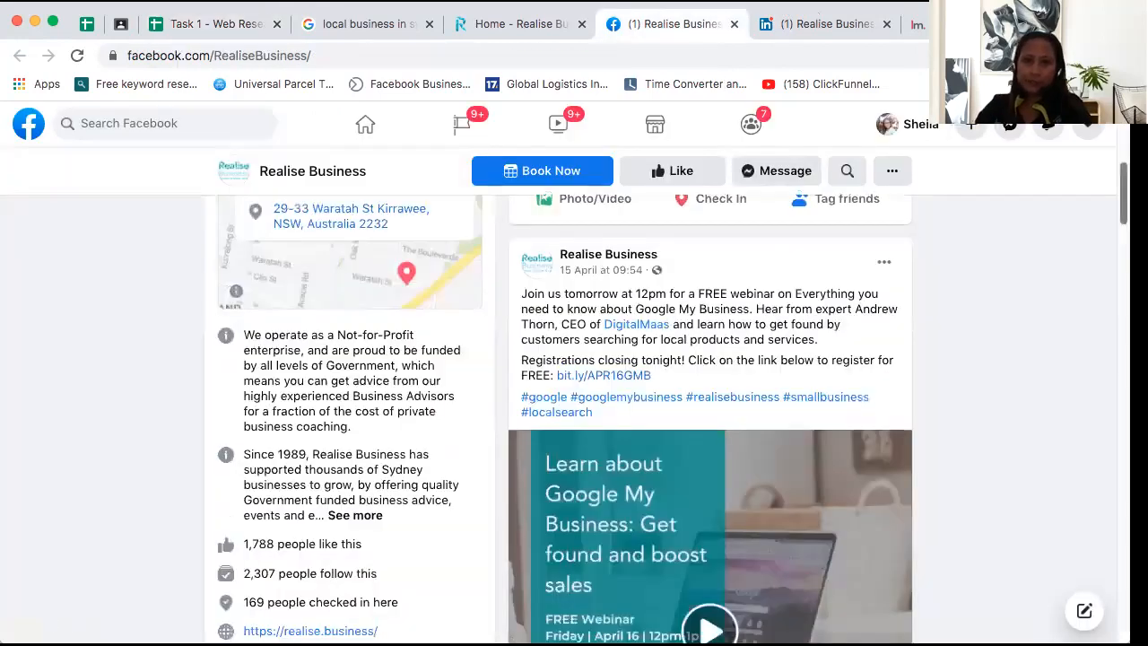
scroll(529, 381, "down", 3)
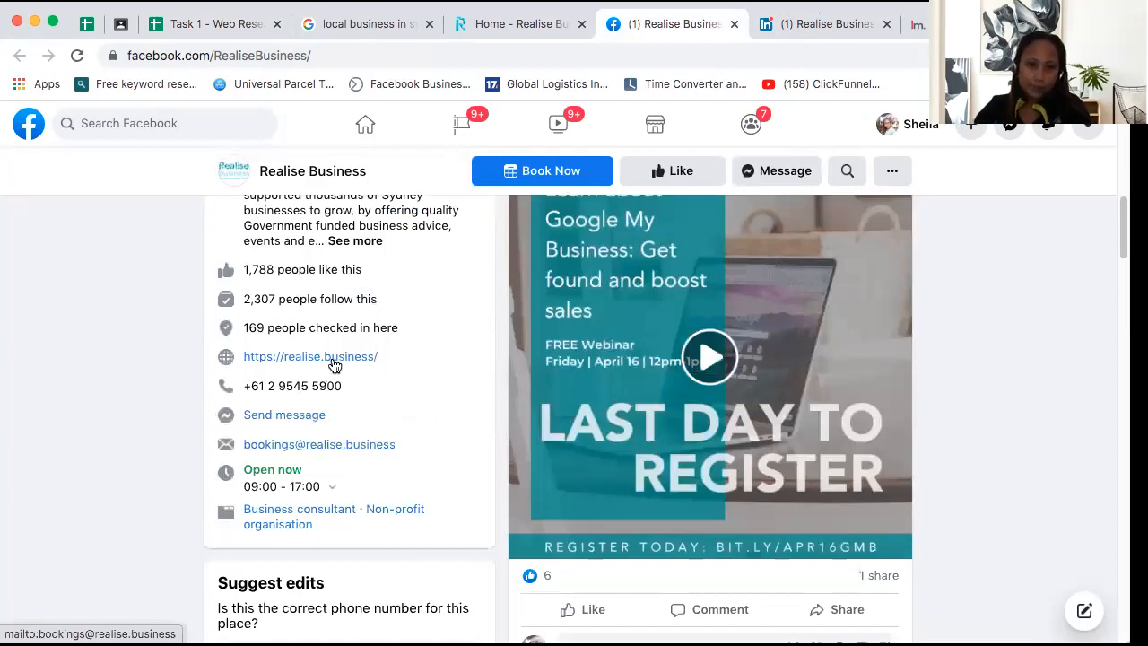
right_click(377, 446)
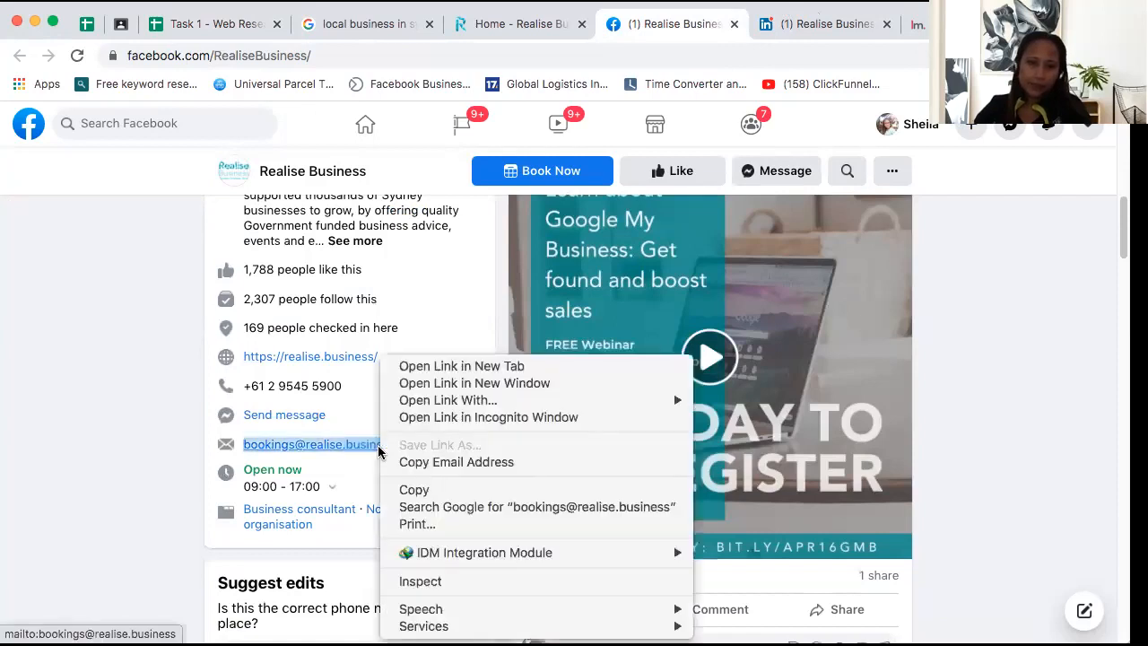
left_click(430, 463)
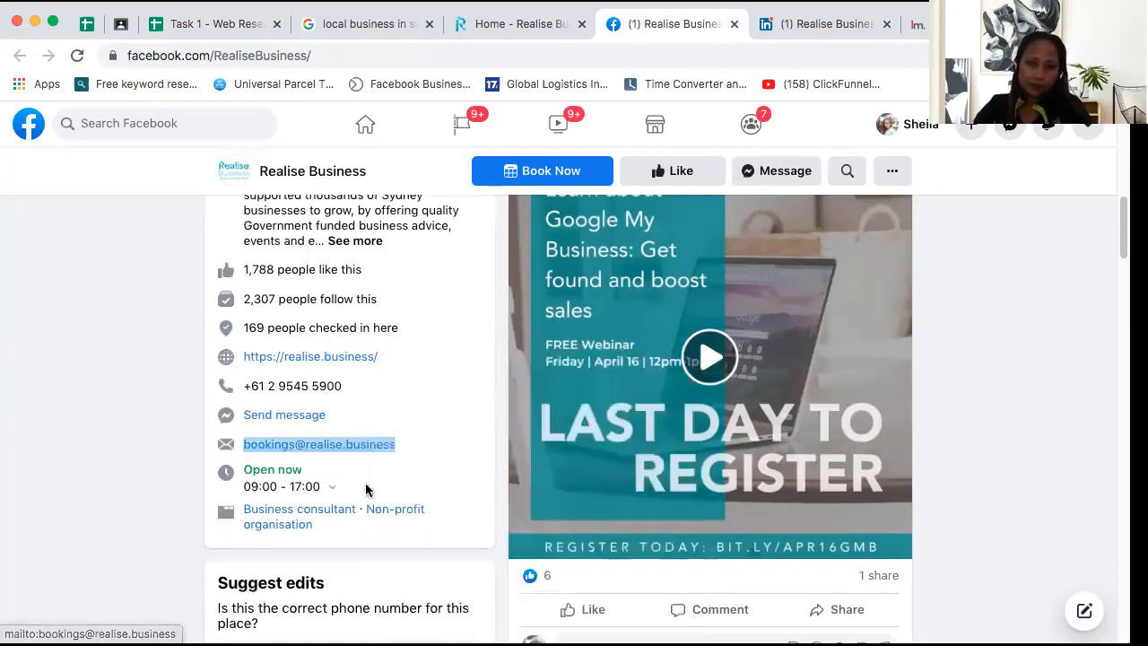
left_click(365, 489)
right_click(374, 445)
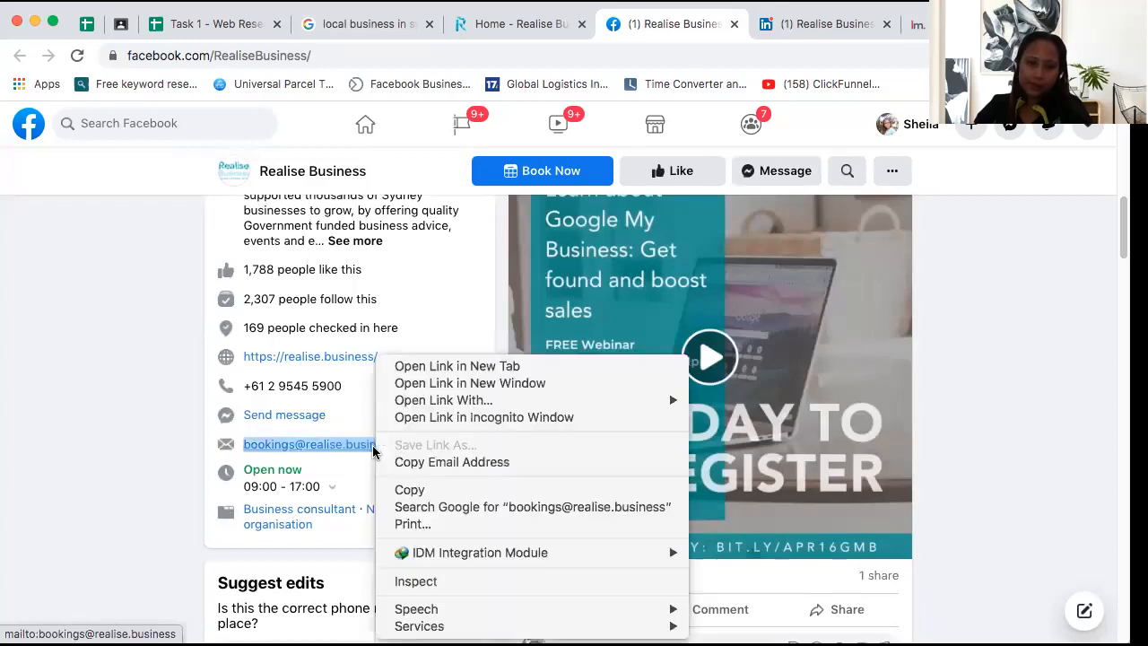
left_click(436, 462)
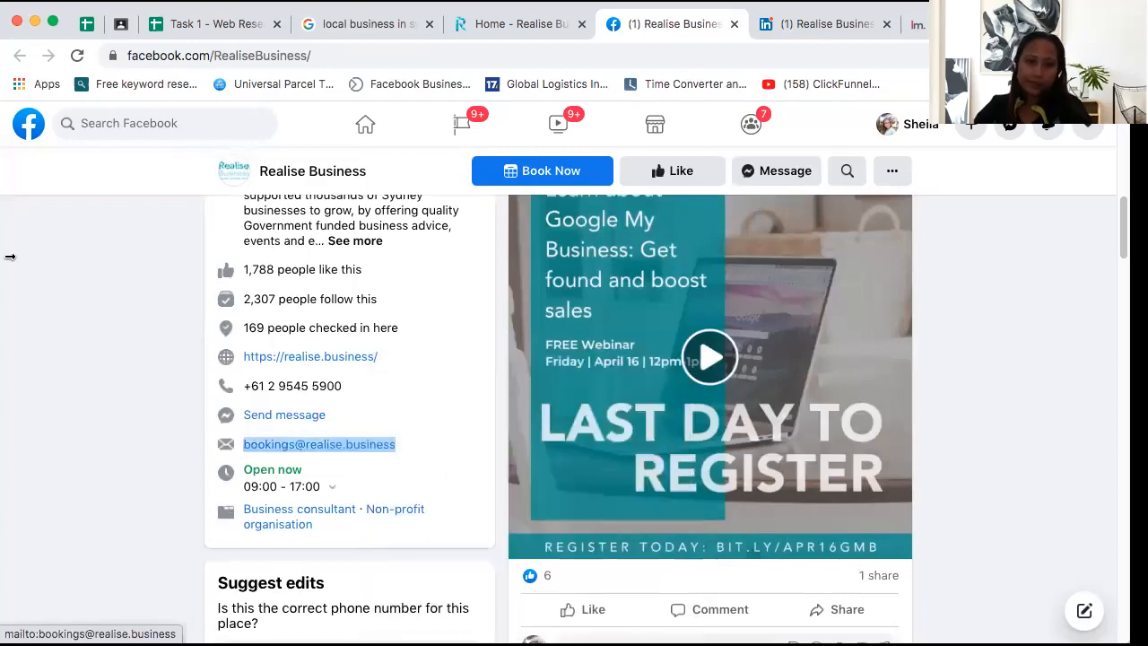
Paste the copied e-mail address into the Email cell E7 of the Realise Business row and append .com to it
left_click(516, 25)
left_click(260, 25)
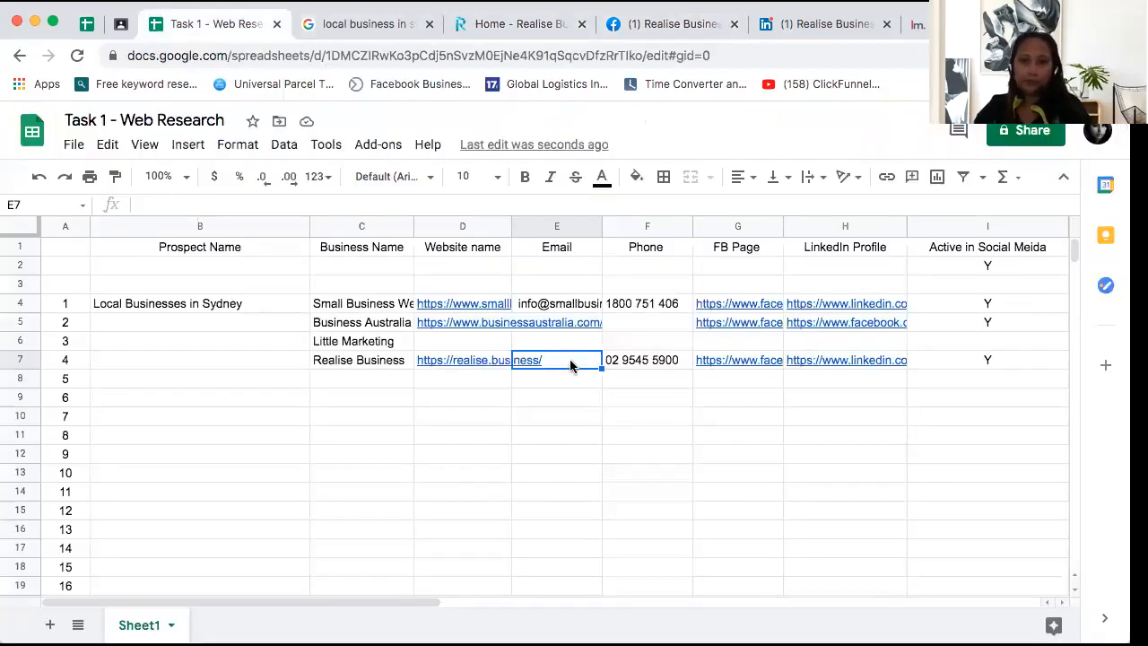
double_click(570, 362)
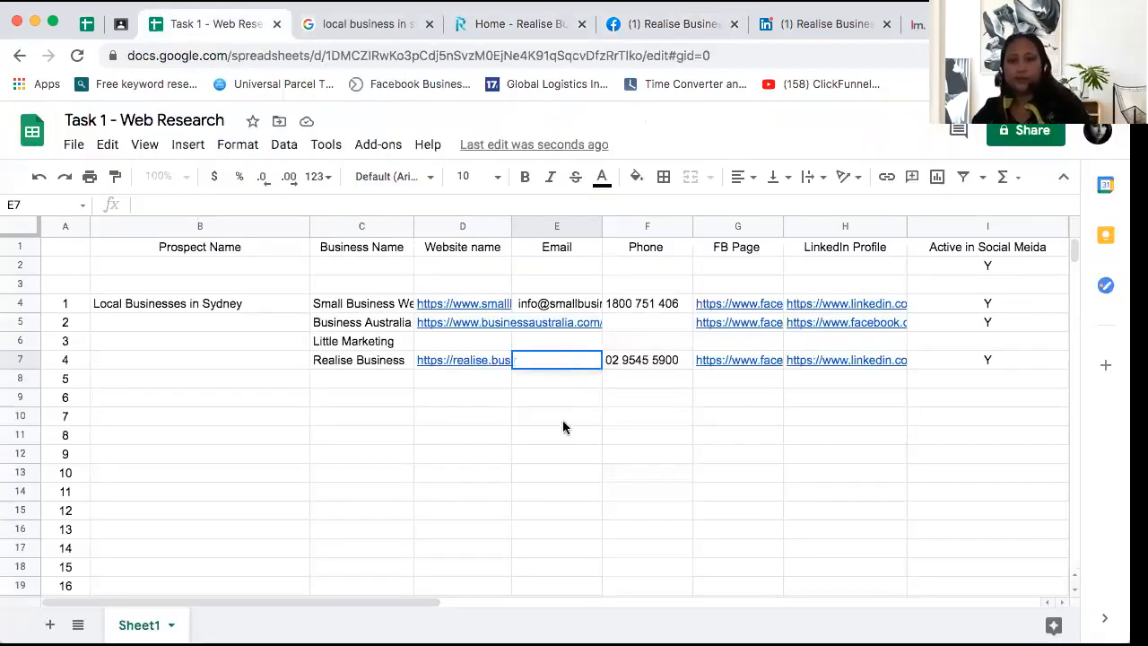
key("ctrl+v")
type(".c0")
type("k")
key("BackSpace")
key("BackSpace")
type("o")
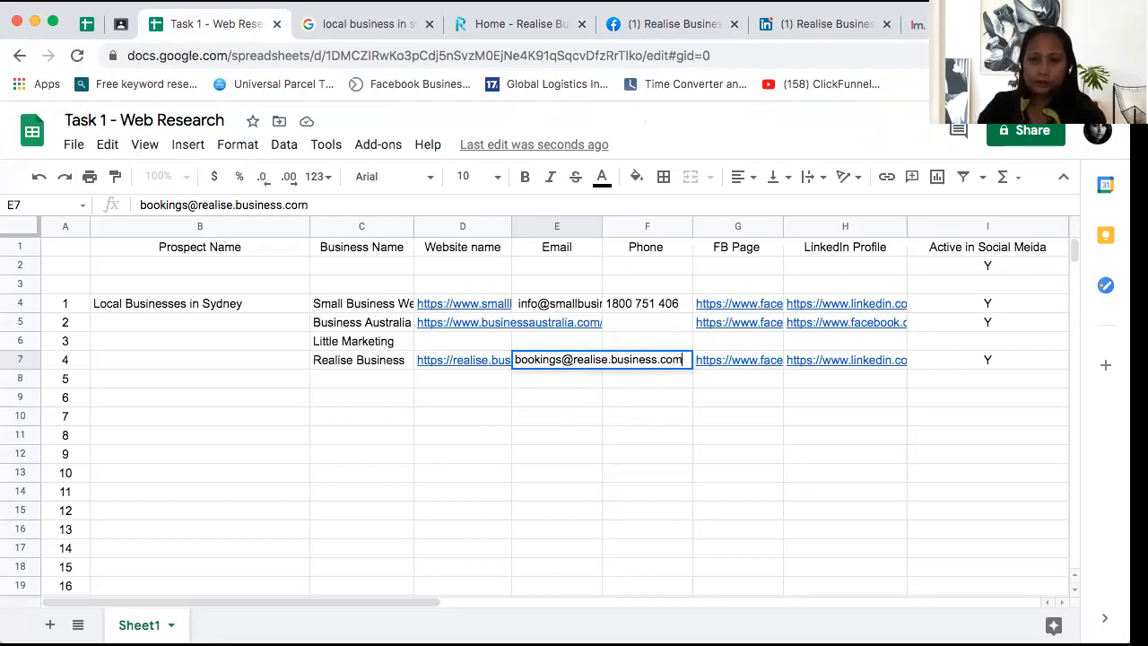
key("Return")
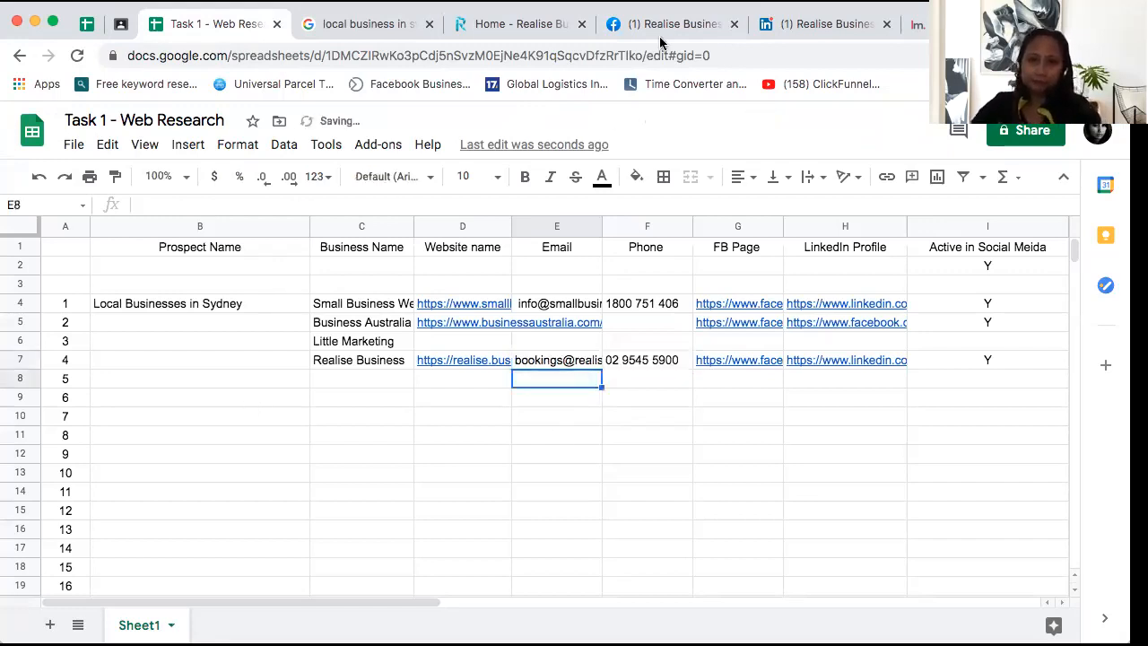
Recheck the e-mail address on the Realise Business Facebook page and return to the Task 1 - Web Research spreadsheet
left_click(679, 23)
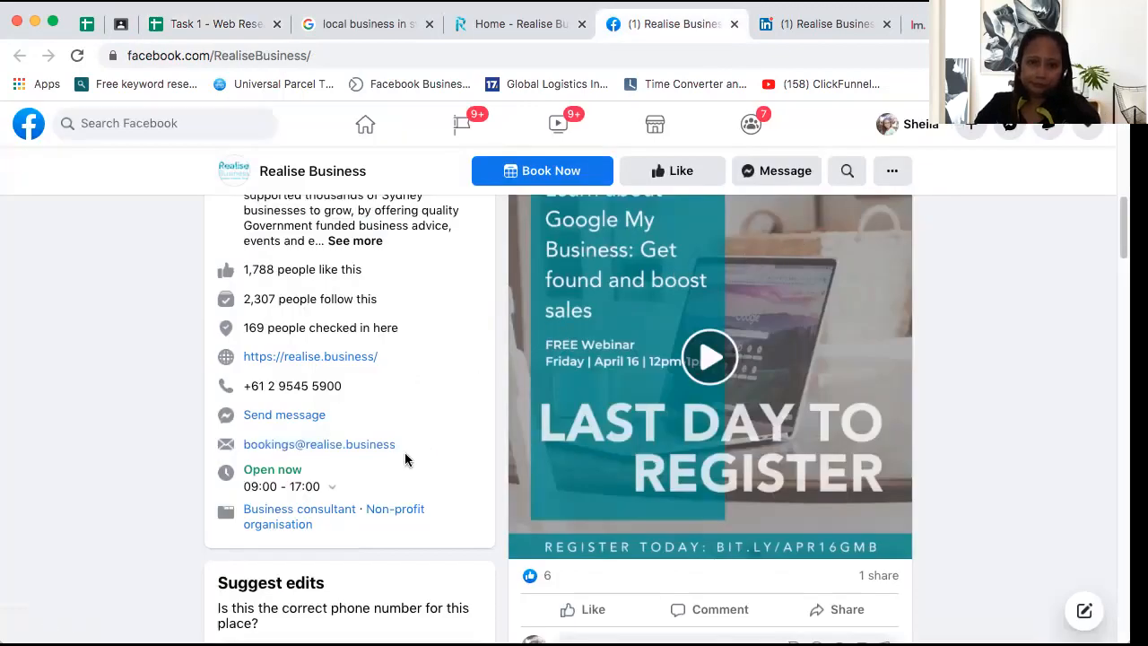
left_click(358, 444)
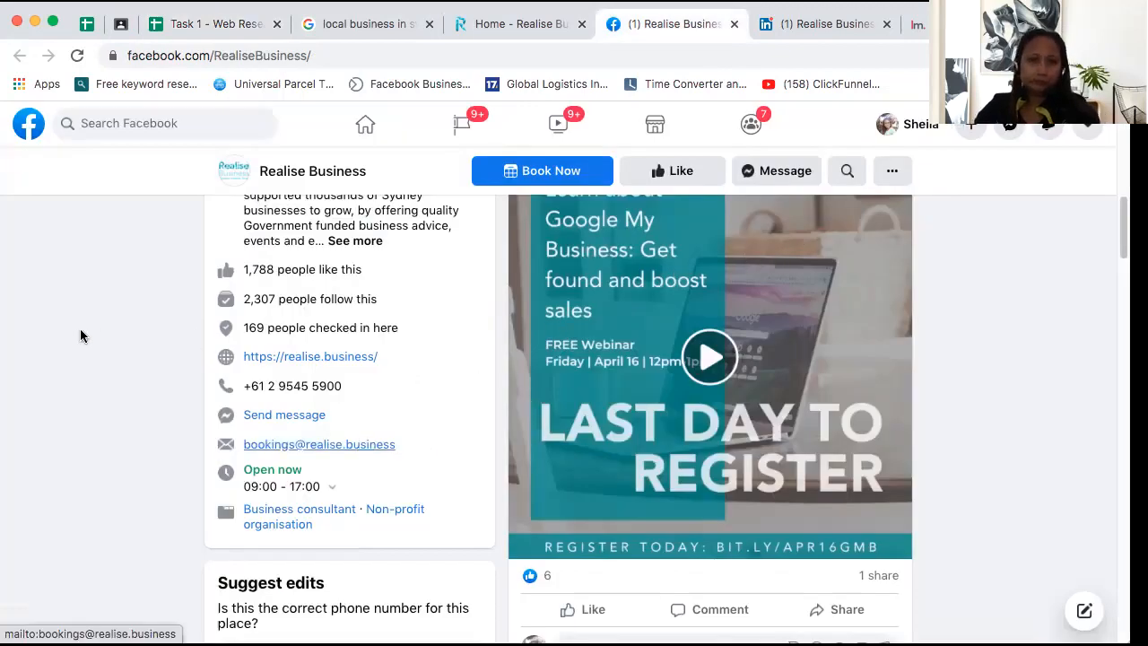
left_click(218, 24)
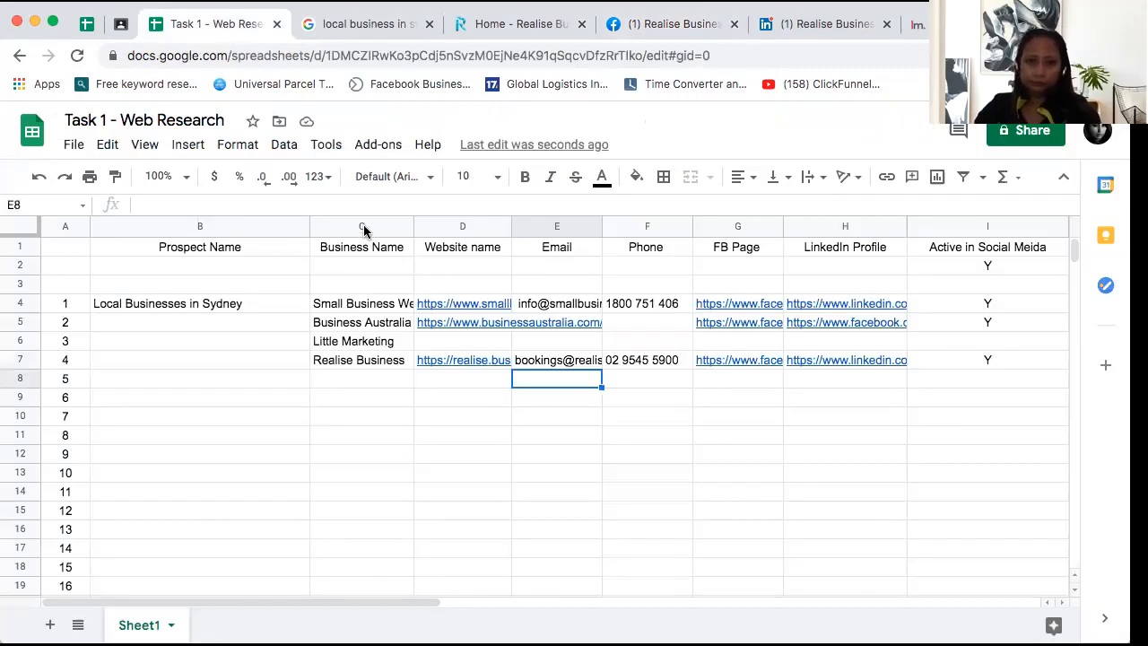
Close the Realise Business website, Facebook and LinkedIn pages and open the Contact page of the Little Marketing site
left_click(386, 341)
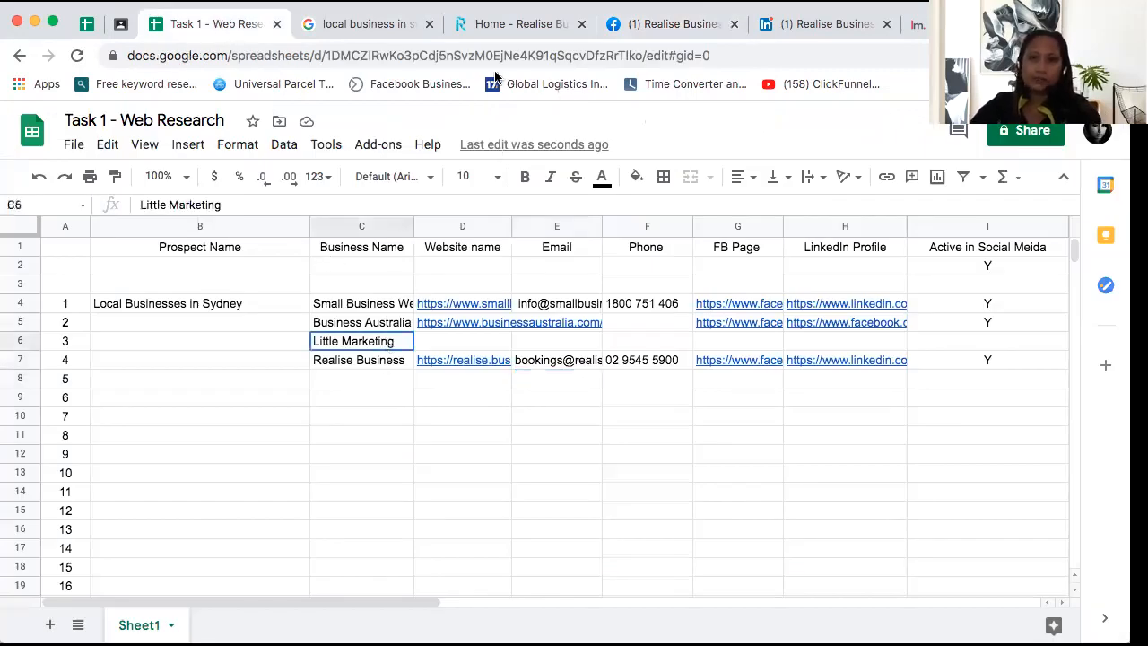
left_click(577, 26)
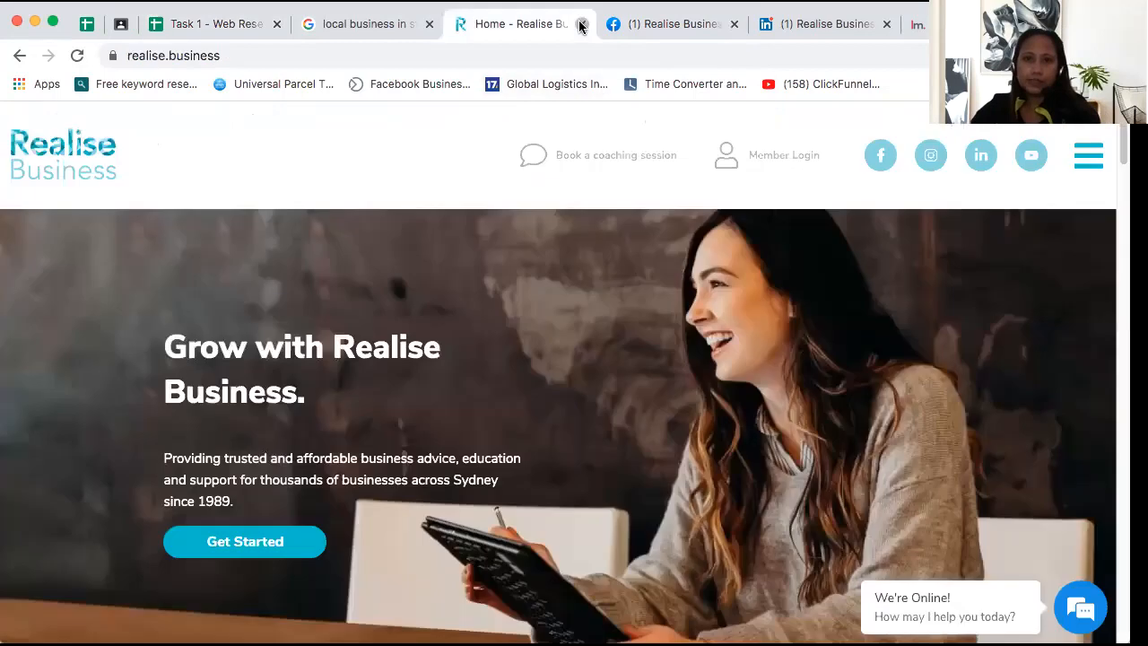
left_click(581, 24)
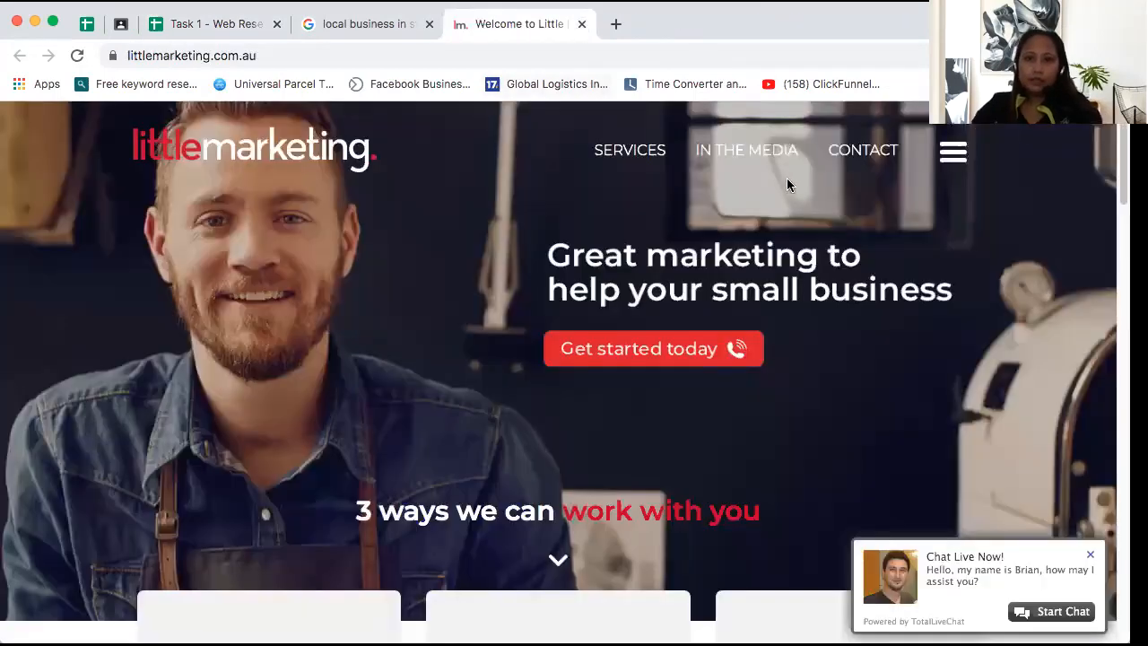
right_click(850, 156)
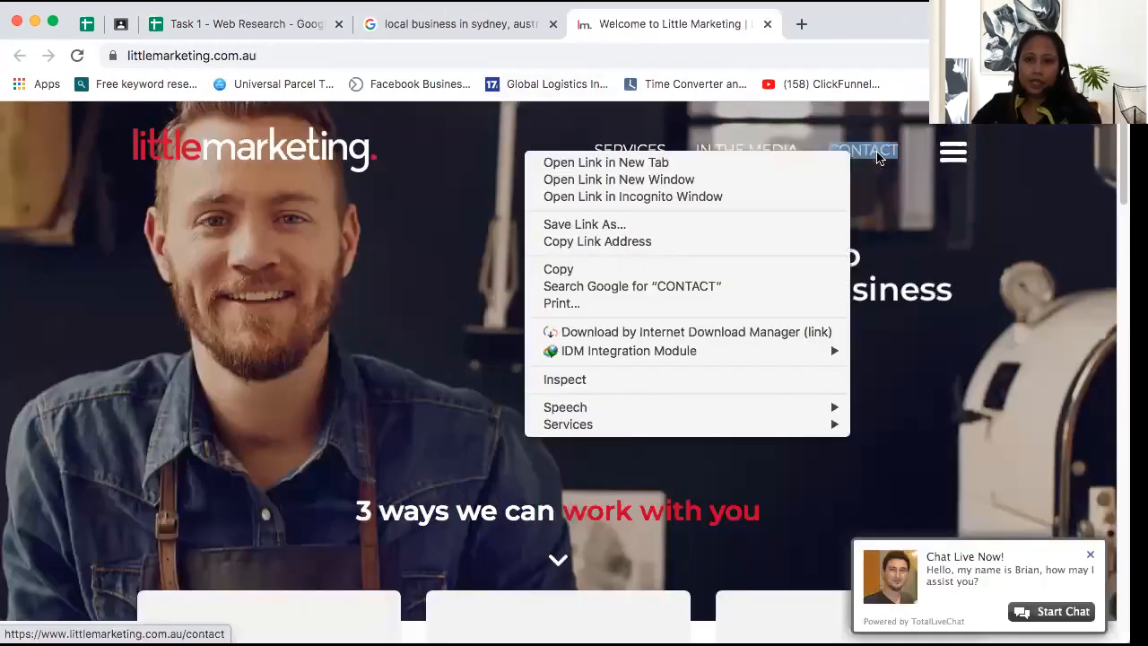
left_click(878, 153)
left_click(878, 159)
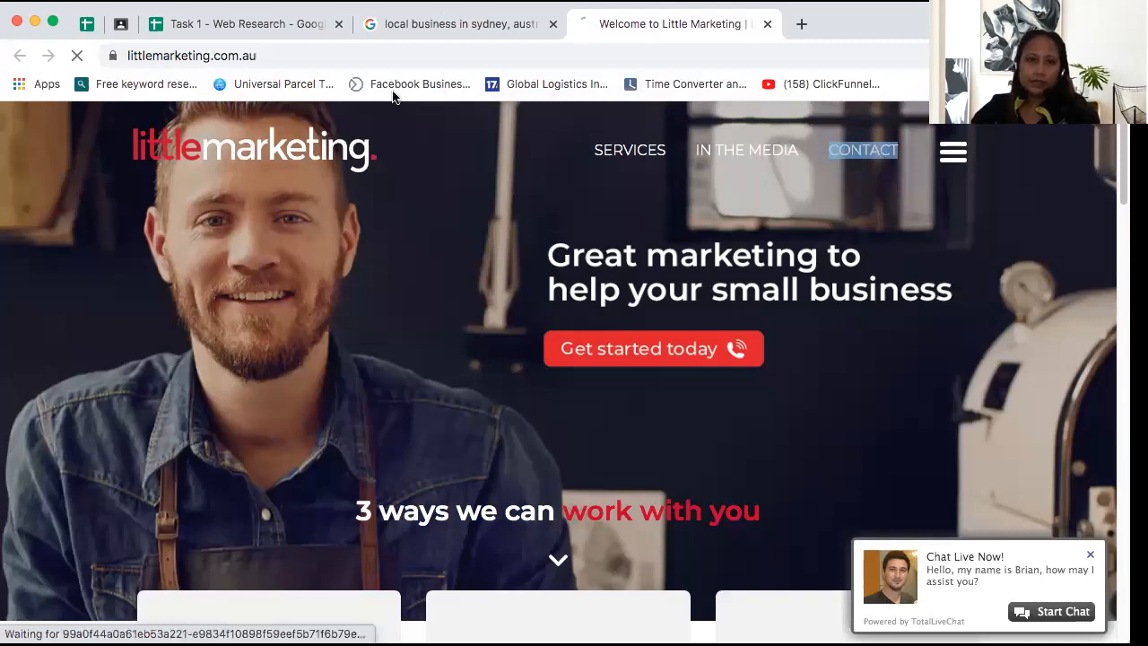
left_click(102, 51)
left_click(209, 32)
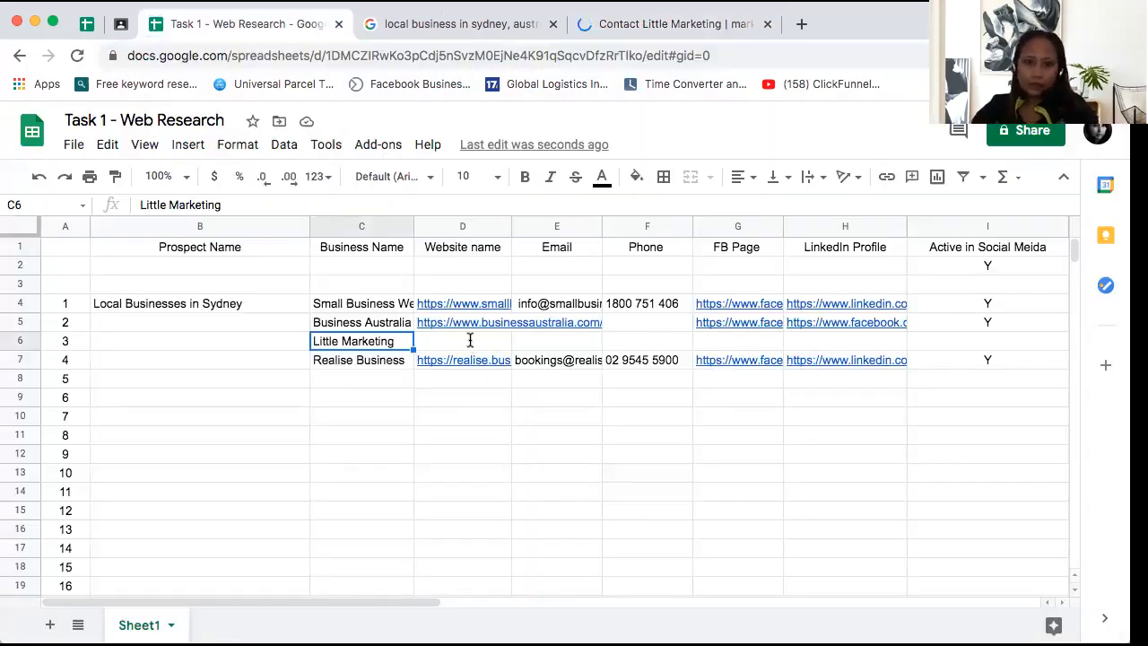
double_click(469, 341)
key("ctrl+v")
left_click_drag(661, 340, 597, 342)
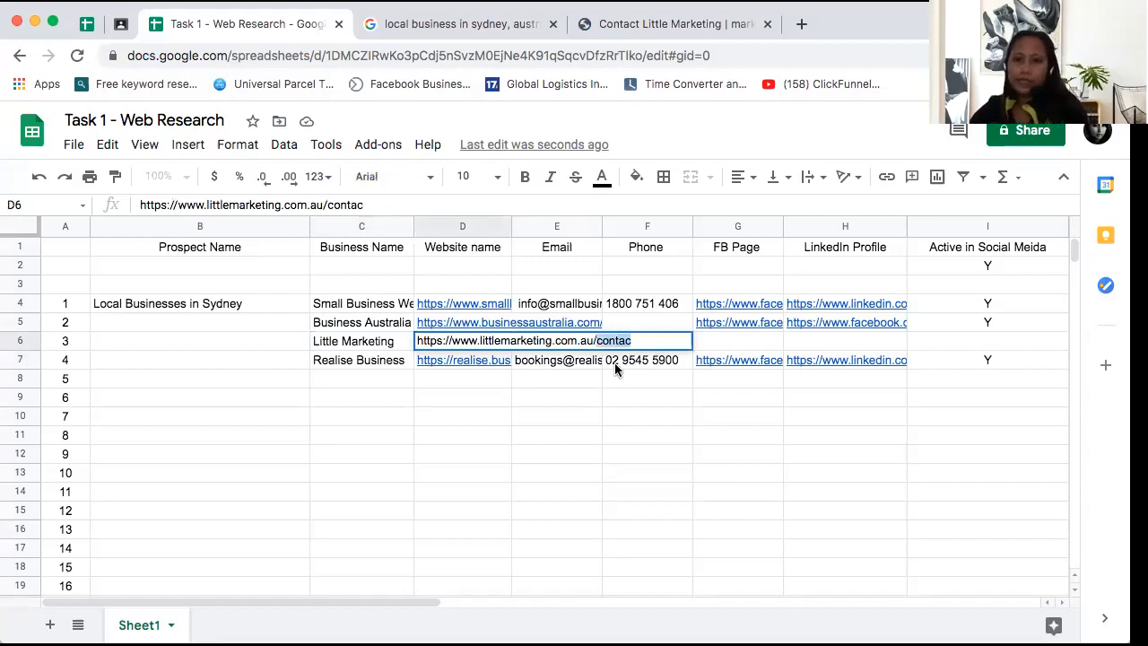
key("BackSpace")
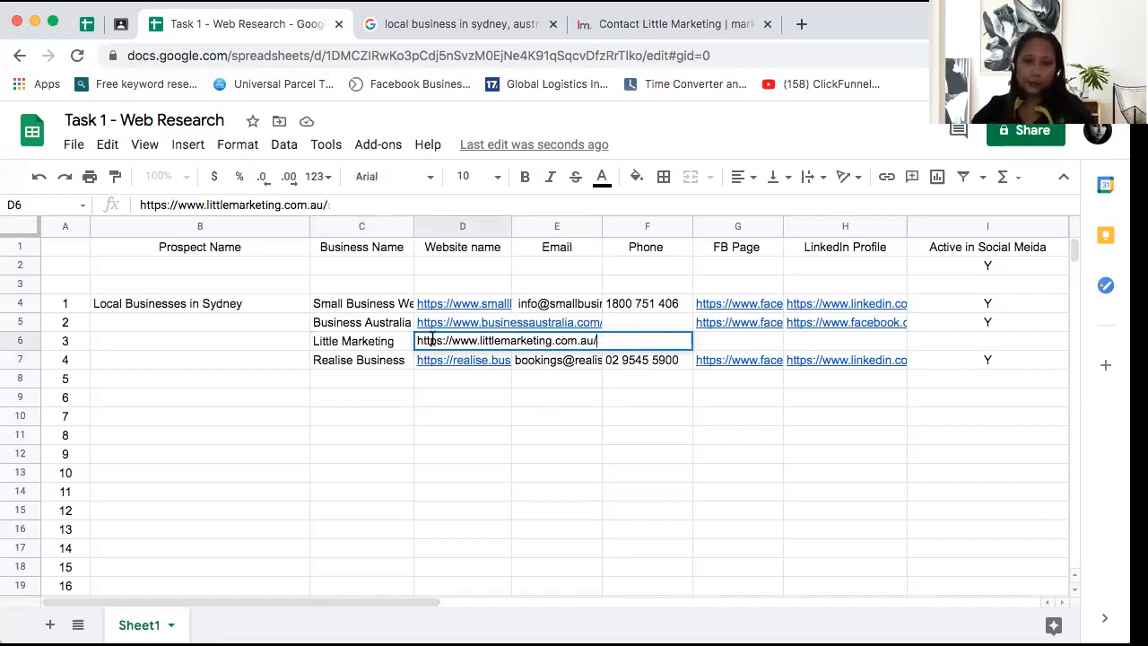
left_click(468, 339)
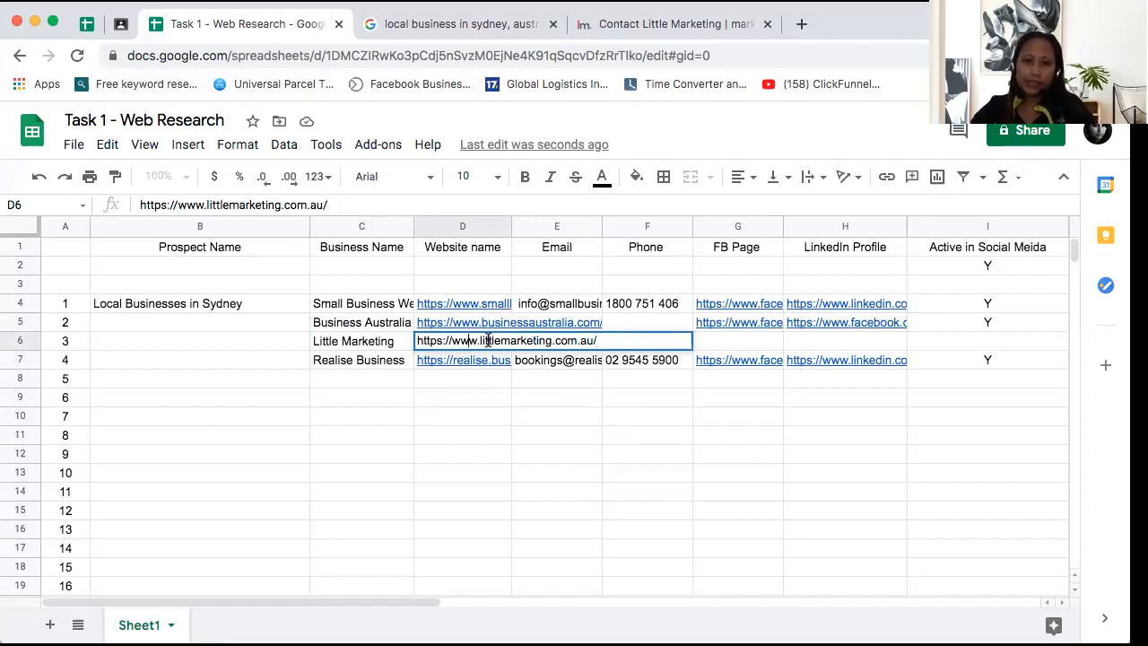
double_click(484, 340)
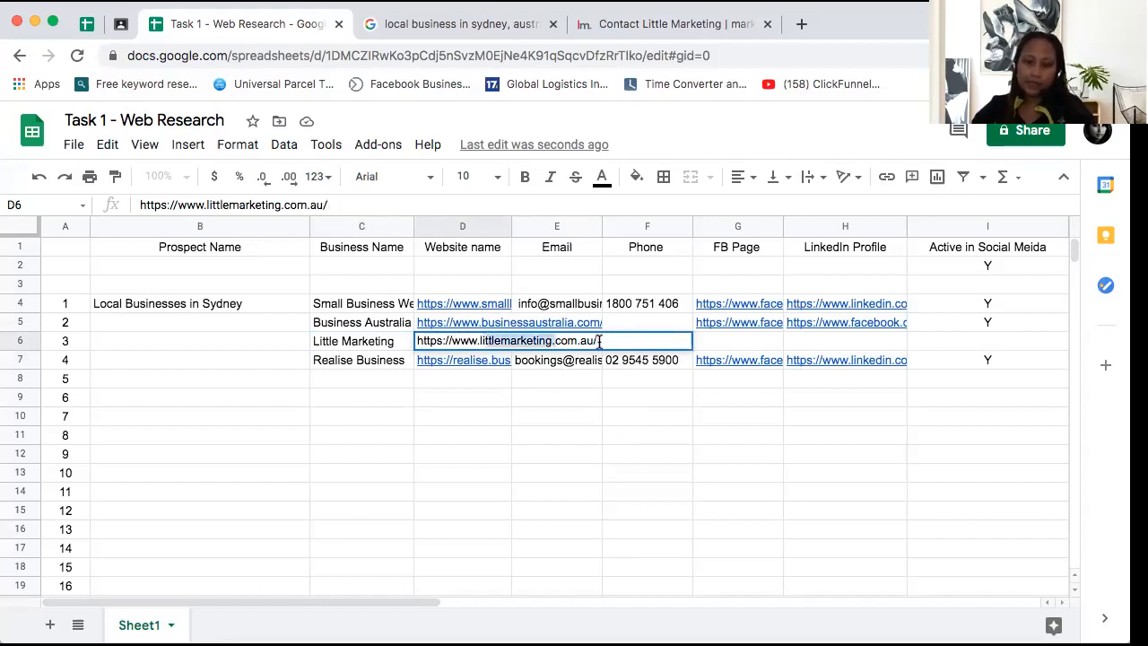
left_click(599, 340, "shift")
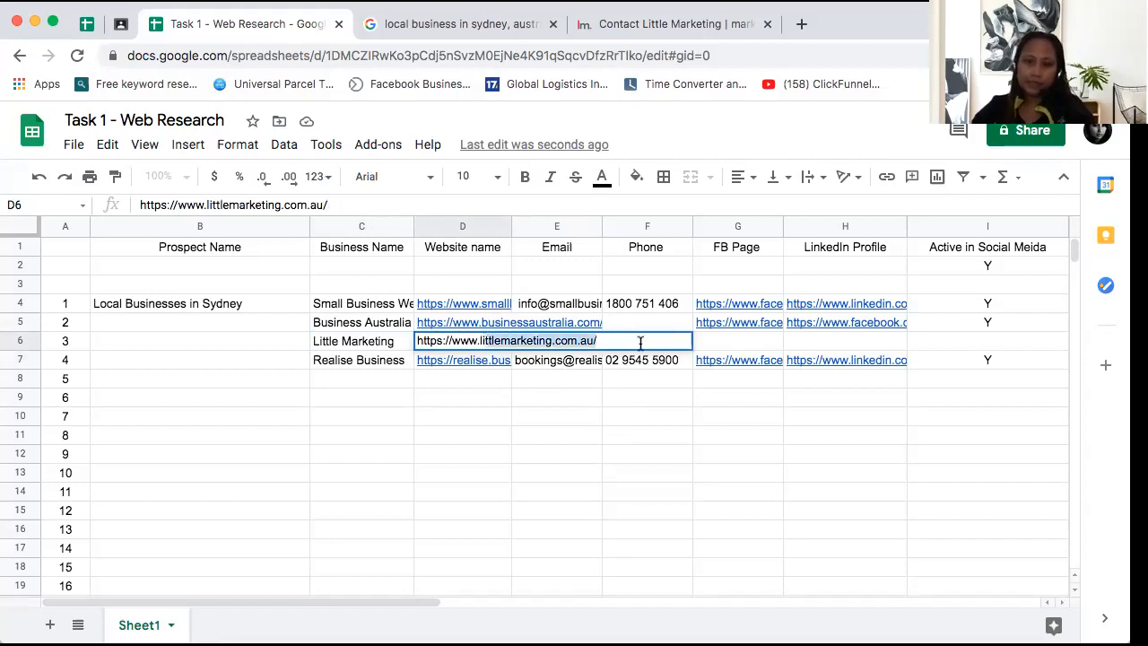
left_click(643, 435)
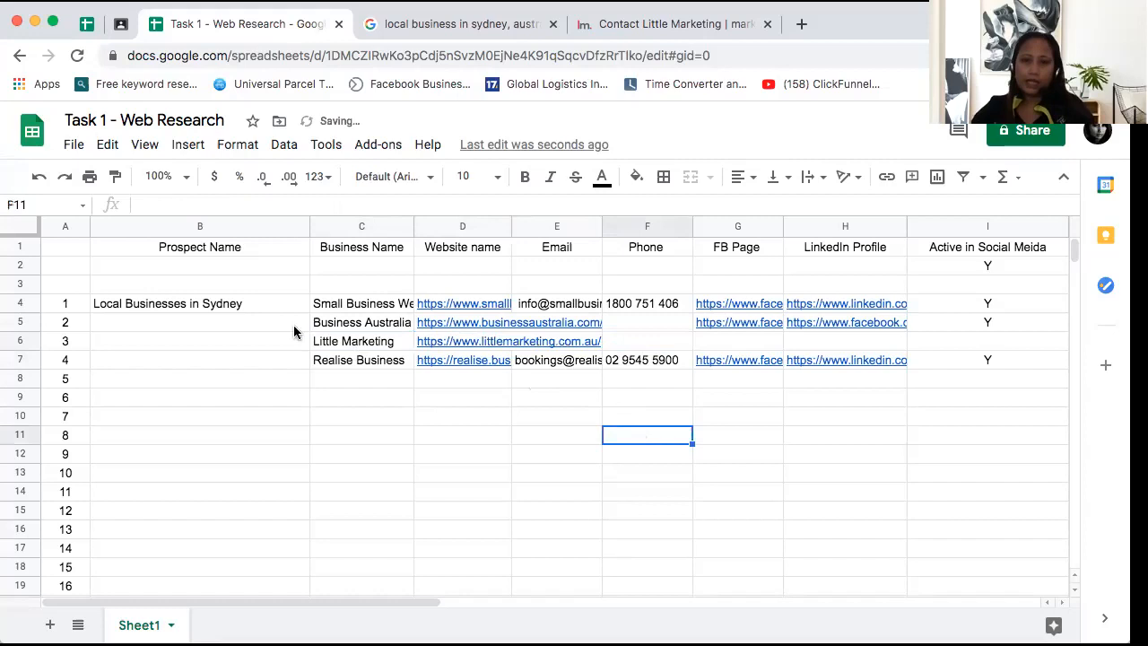
Copy the Sydney office phone number from the Little Marketing Contact page
left_click(692, 36)
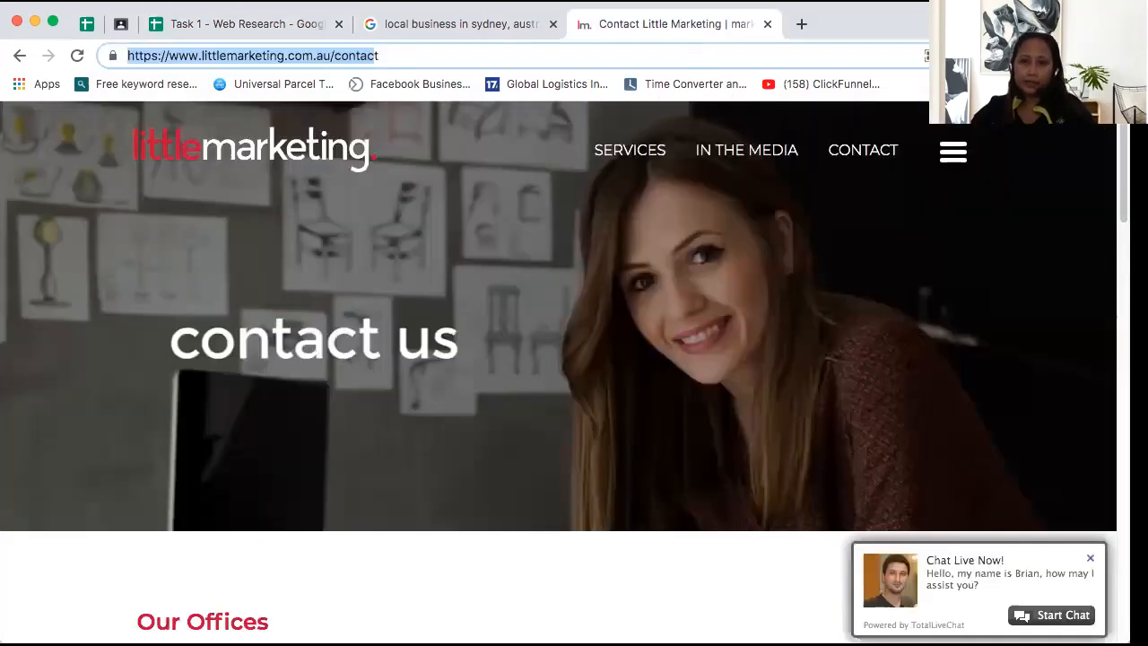
scroll(574, 359, "down", 4)
scroll(573, 371, "down", 1)
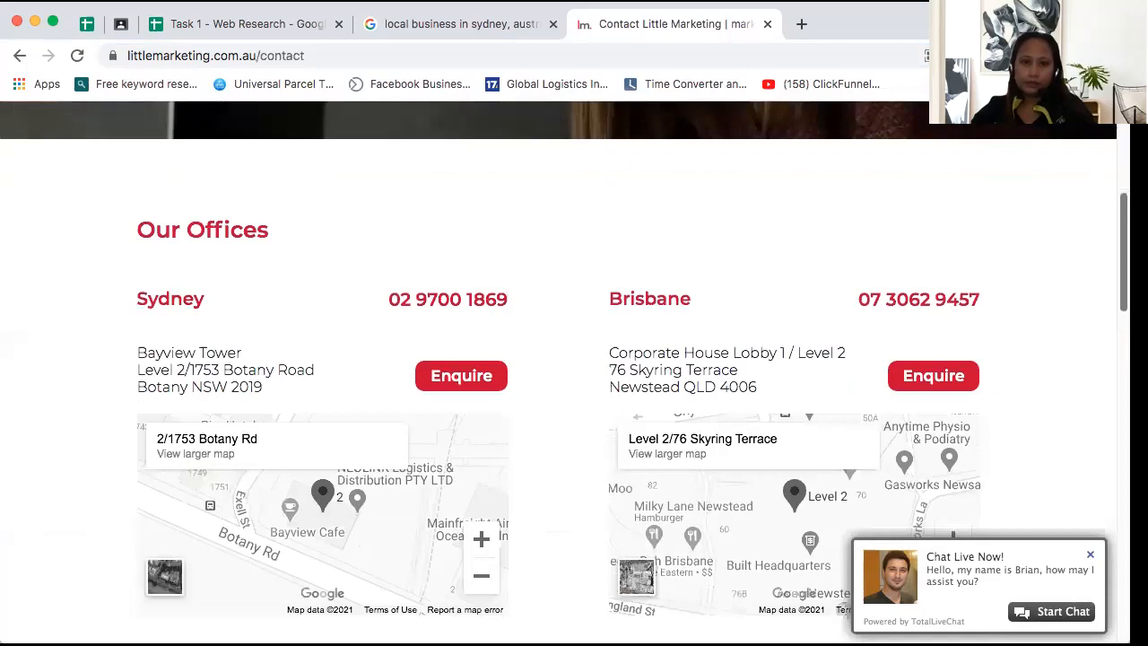
scroll(464, 235, "down", 1)
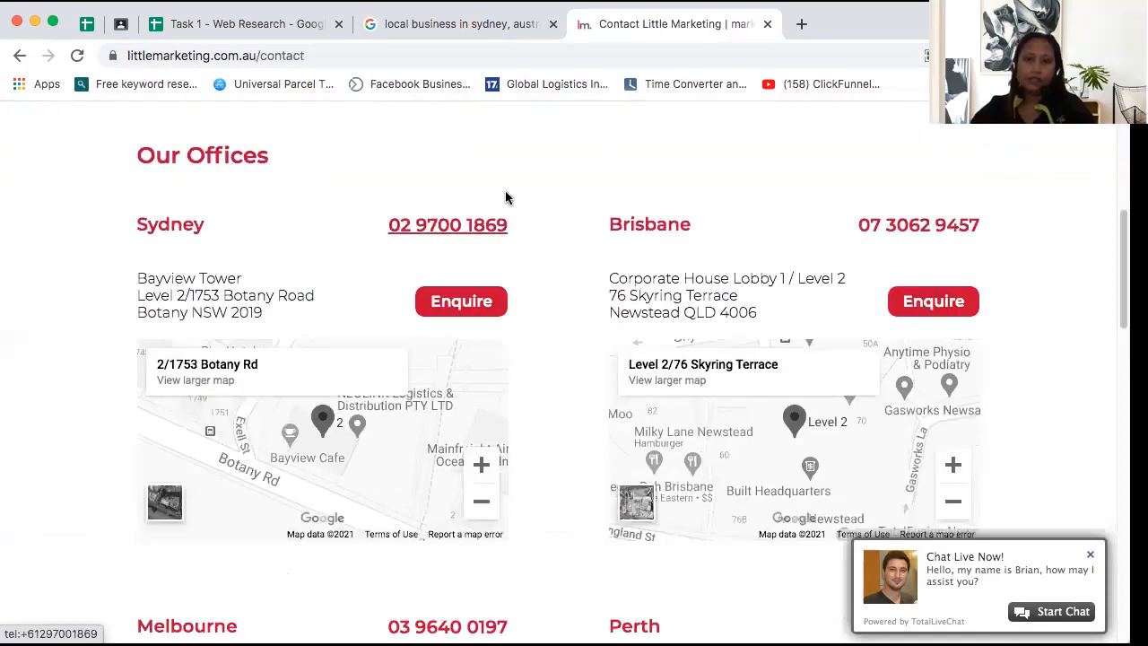
left_click_drag(519, 224, 427, 222)
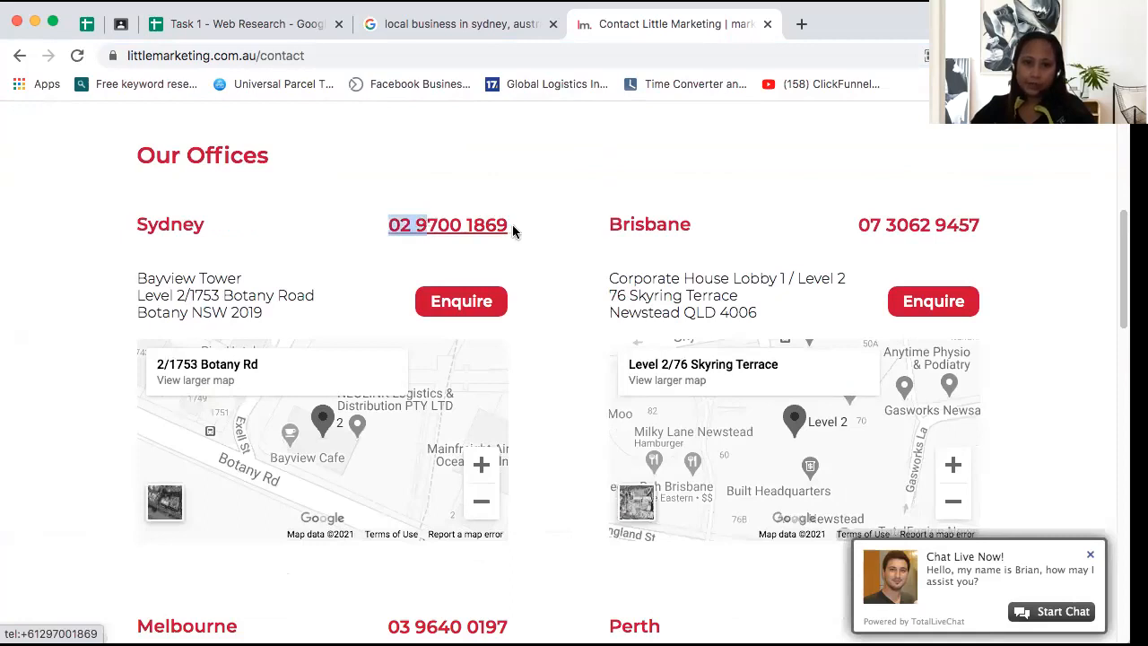
left_click(508, 228)
triple_click(506, 227)
key("super+c")
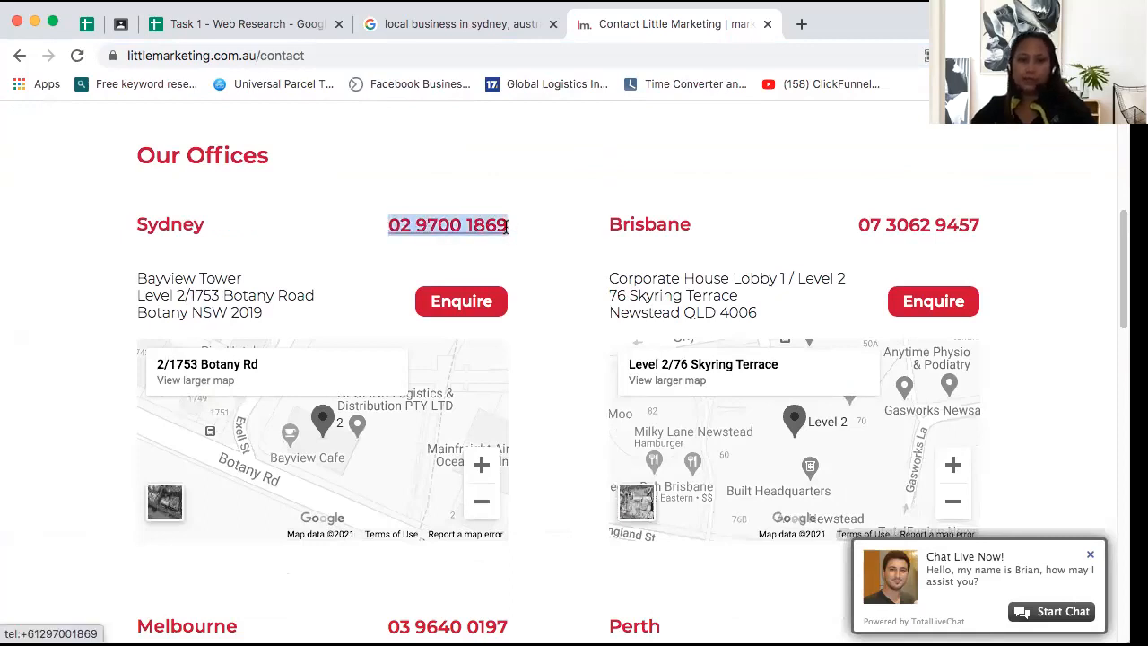
Paste the copied Sydney phone number into the Phone cell F6 of the Little Marketing row in the Task 1 - Web Research spreadsheet
left_click(247, 24)
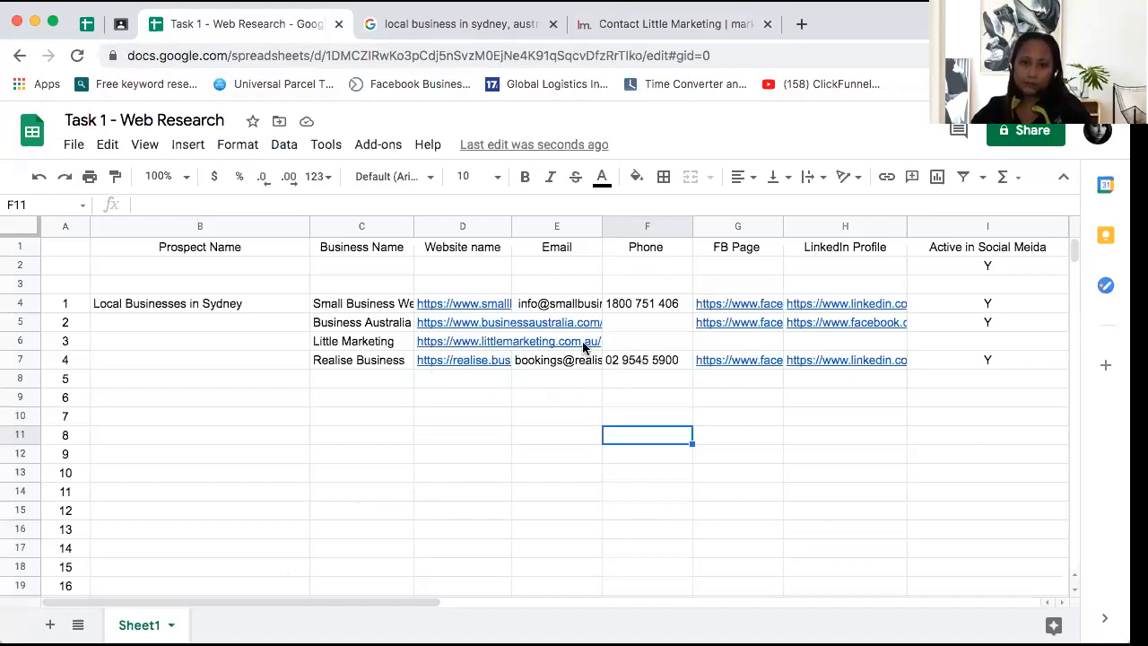
double_click(636, 345)
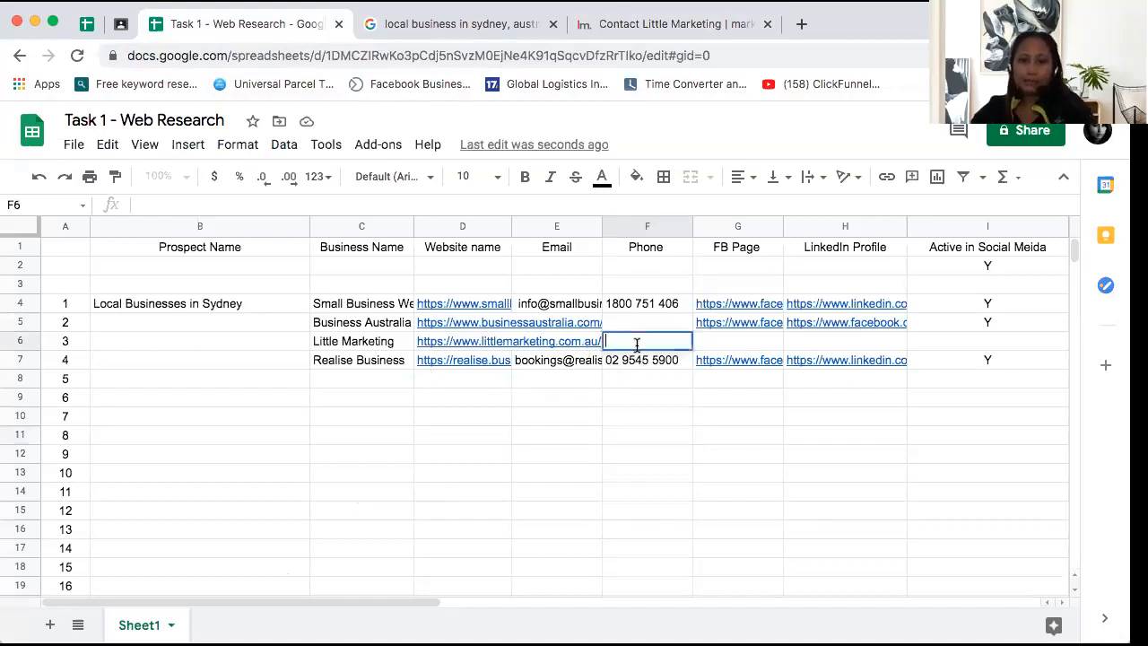
key("super+v")
left_click(646, 448)
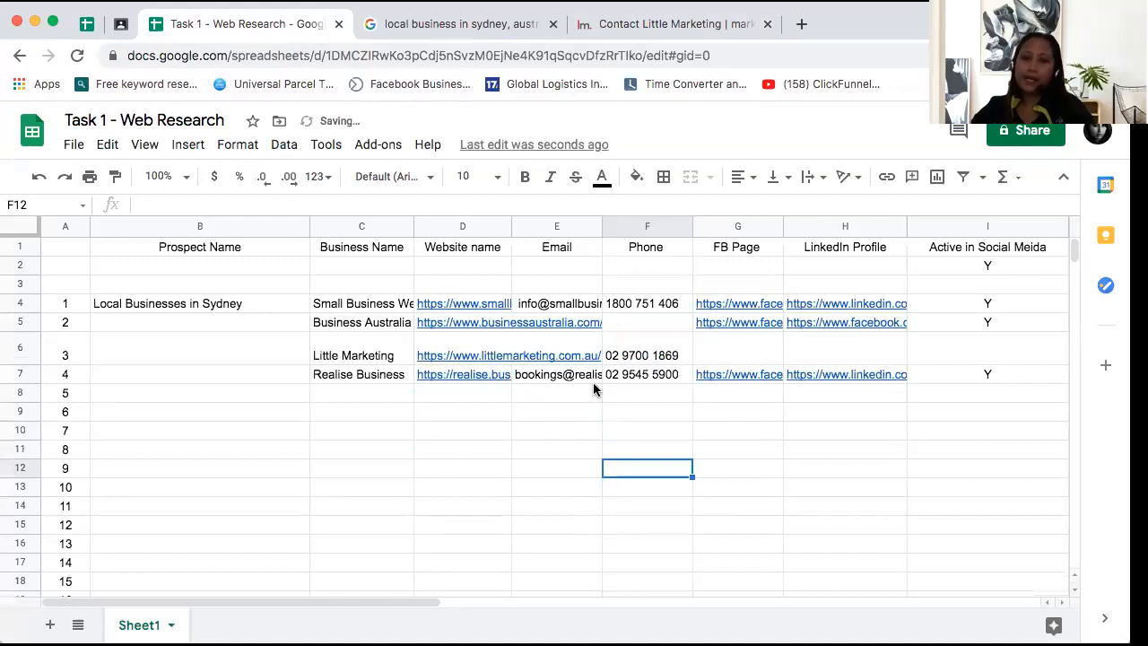
left_click(641, 357)
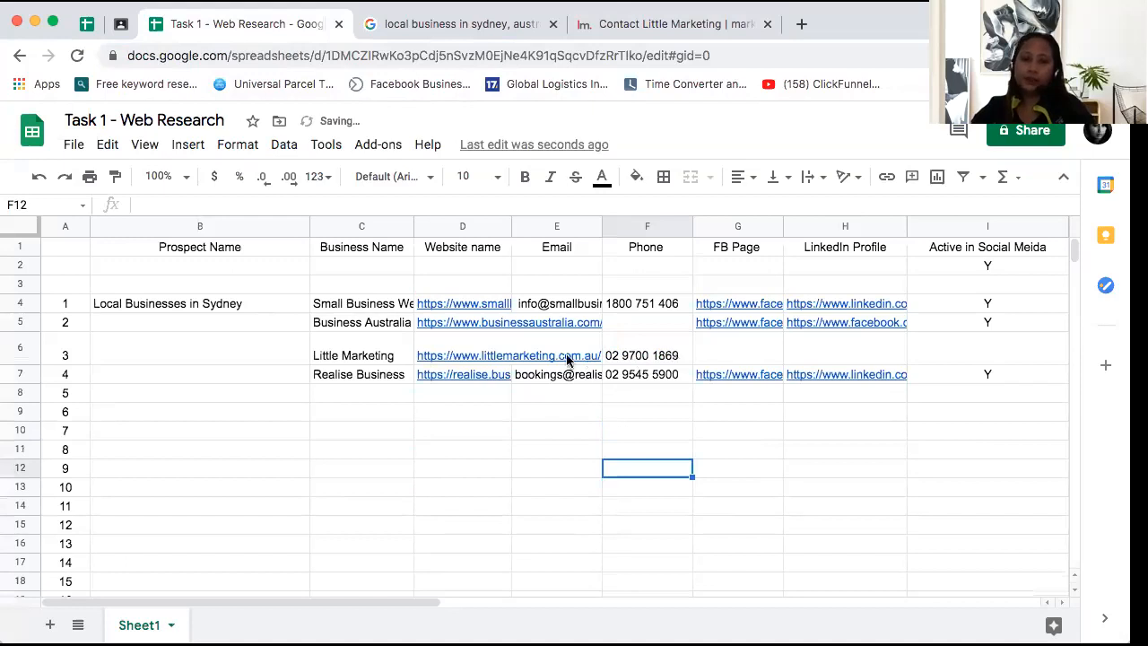
Insert a note on the Little Marketing website cell D6 reading "they have a branch in Brisbane,"
left_click(452, 353)
right_click(453, 354)
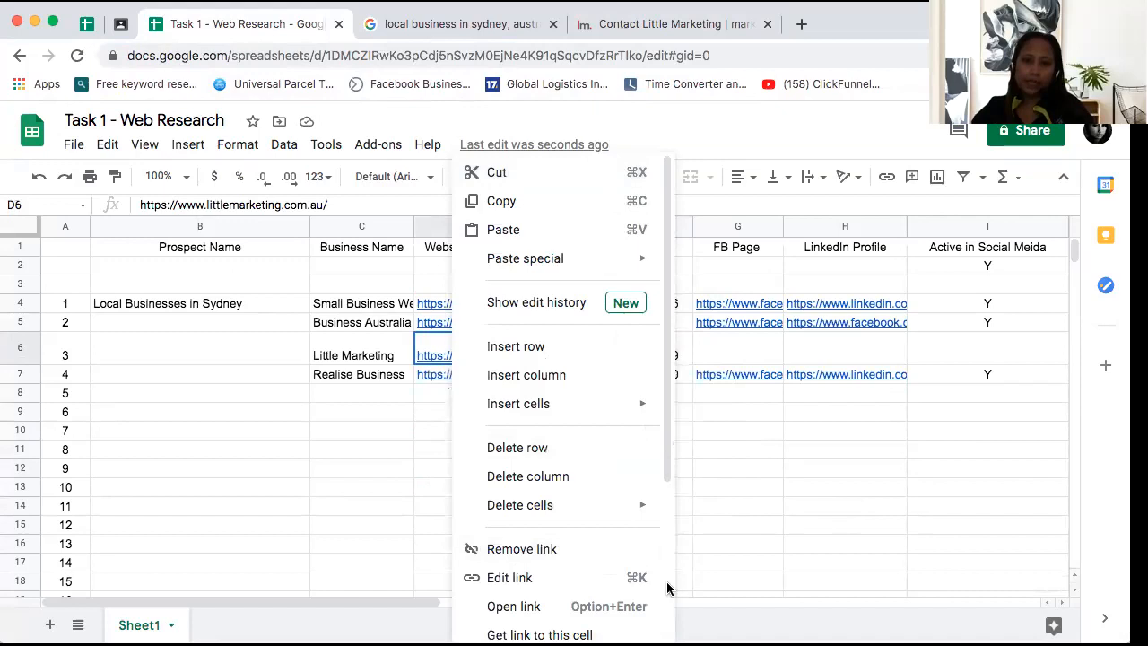
scroll(666, 581, "down", 3)
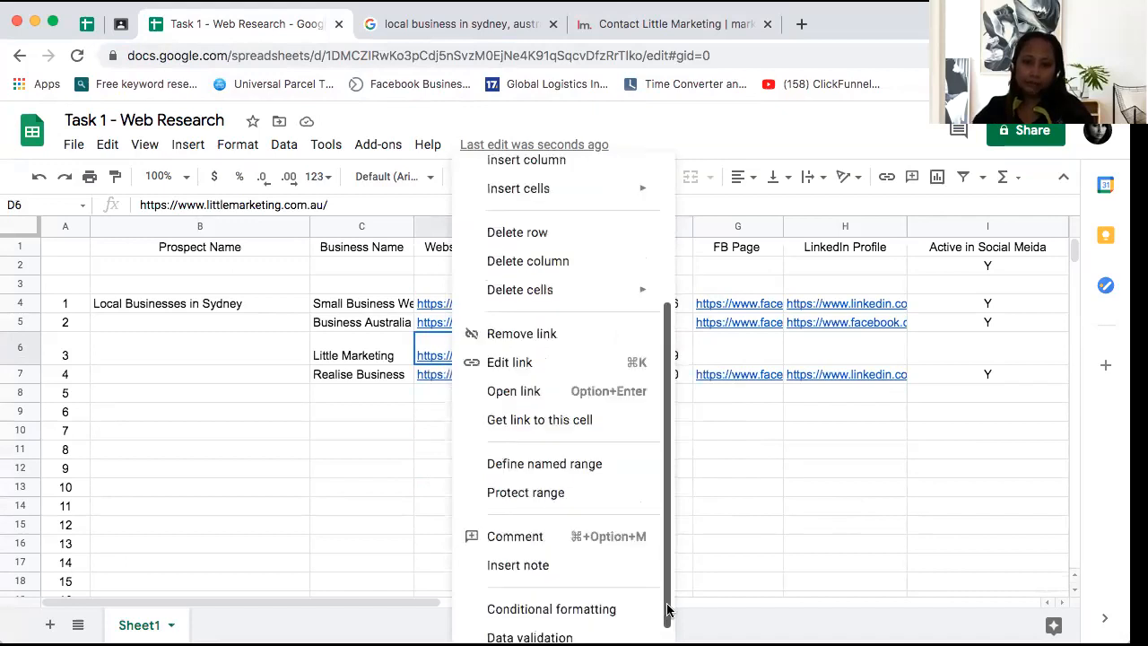
left_click(506, 551)
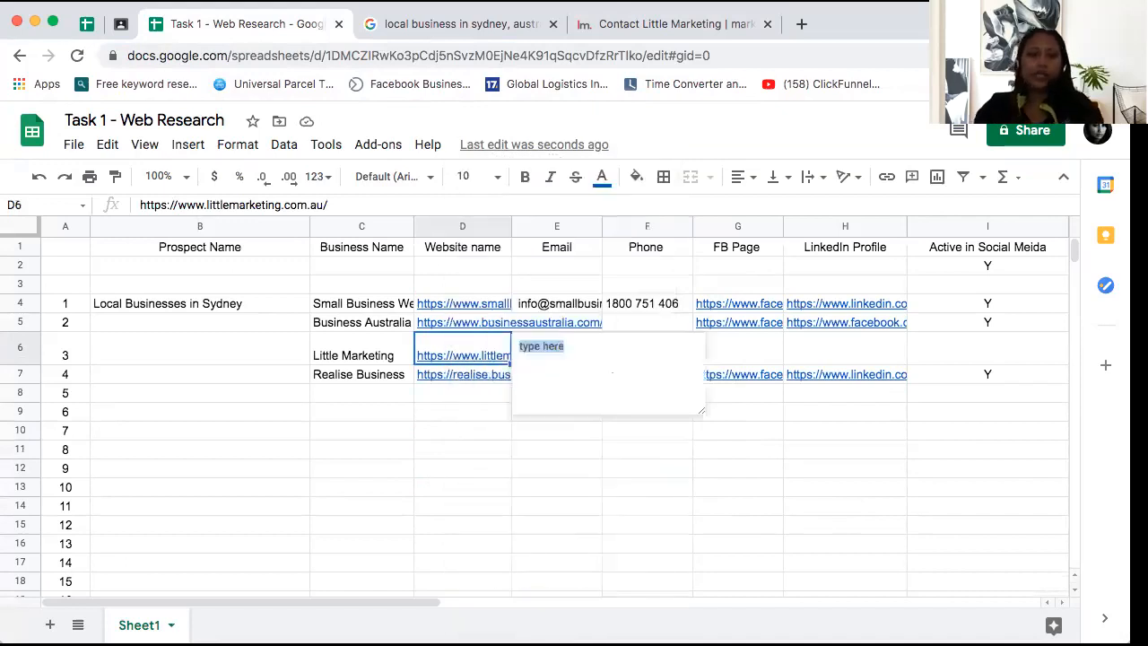
type("they have a brandh in brsim")
key("BackSpace")
key("BackSpace")
key("BackSpace")
key("BackSpace")
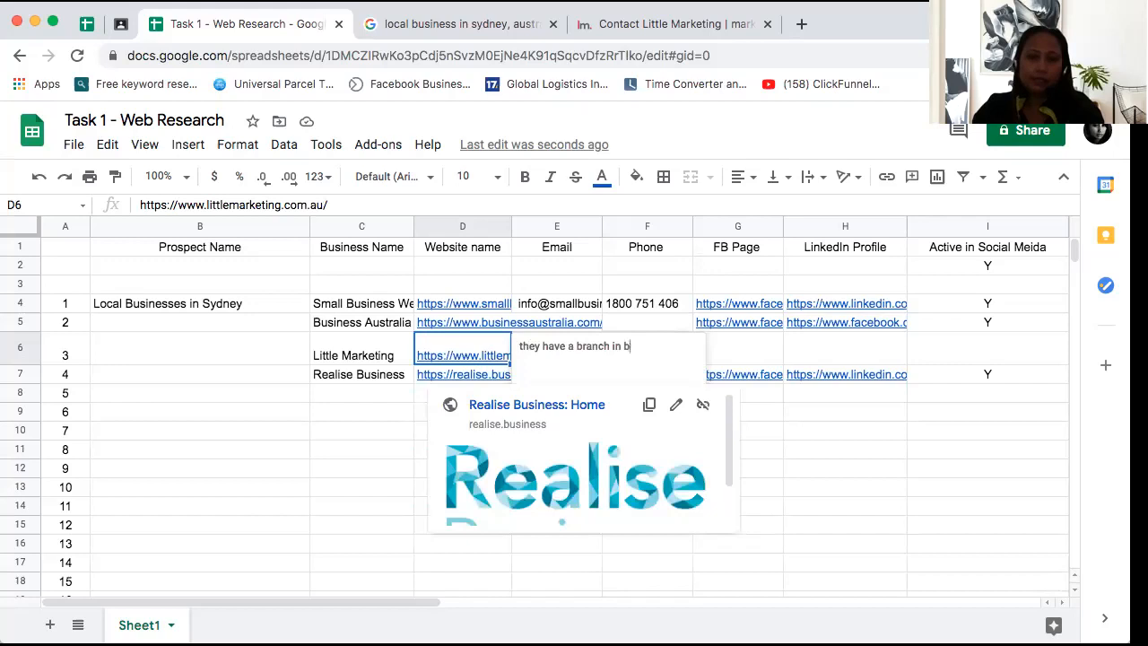
type("risbane,")
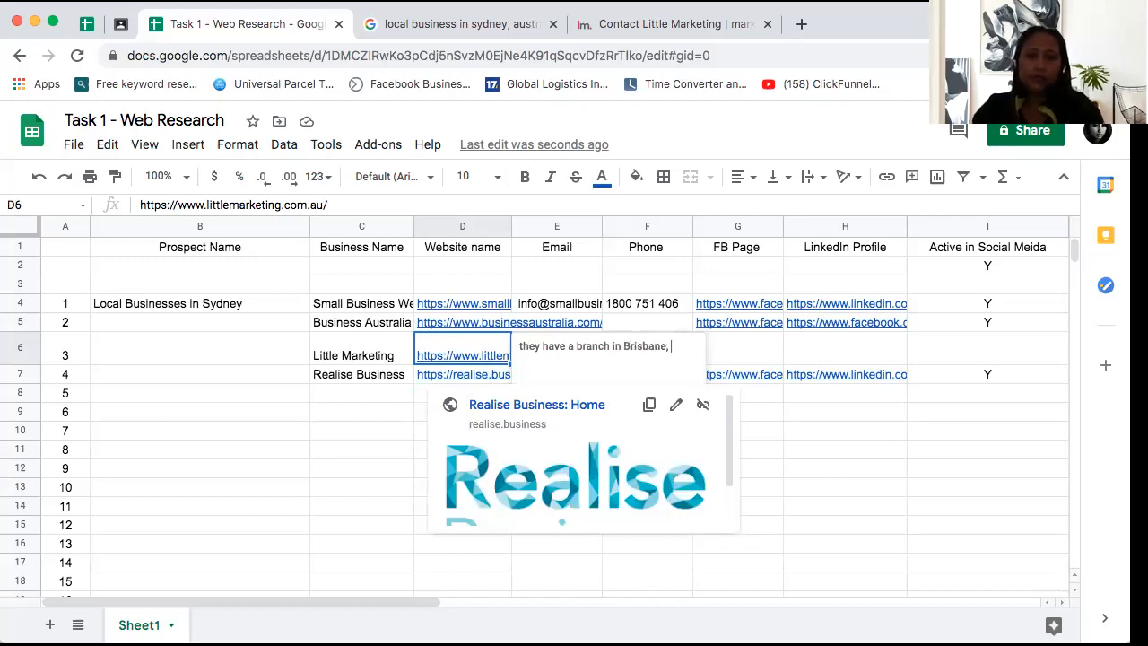
left_click(942, 438)
left_click(752, 362)
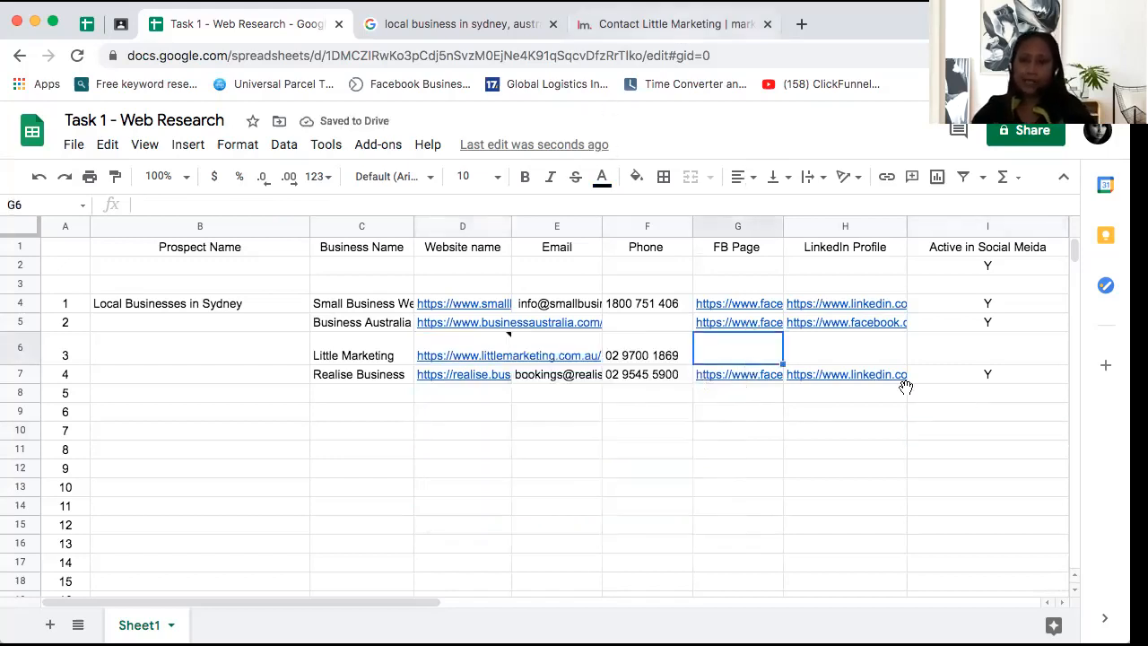
Review the Little Marketing Contact page's office listings, enquiry form and footer for contact details and social media links
key("ctrl+Tab")
key("ctrl+Tab")
left_click(1093, 314)
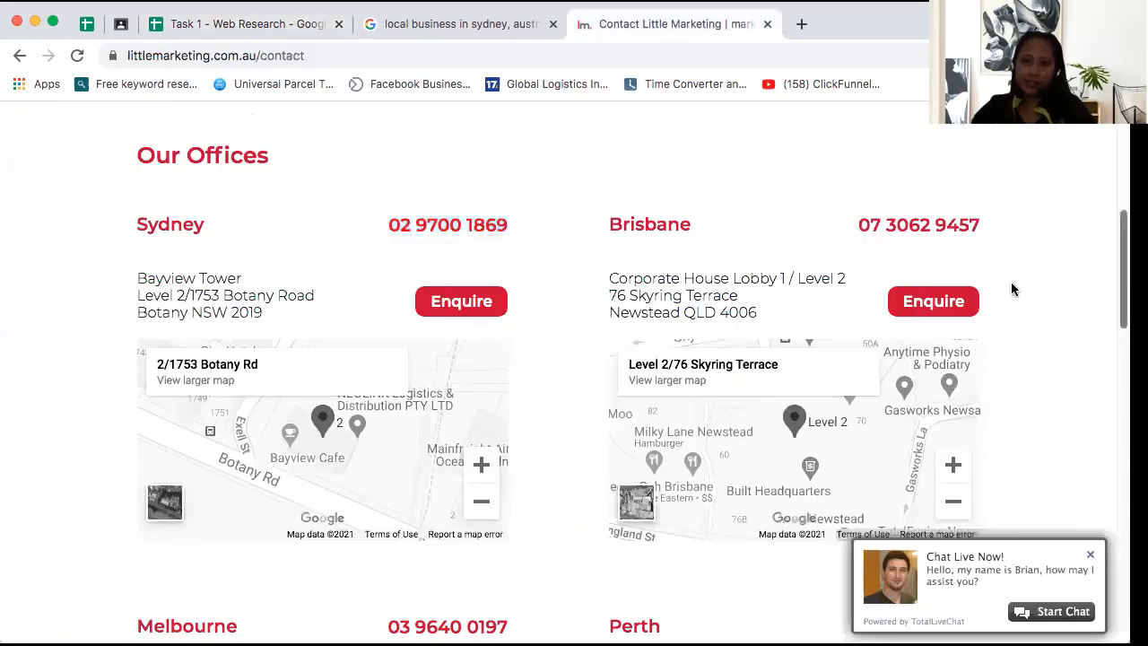
scroll(1004, 273, "down", 1)
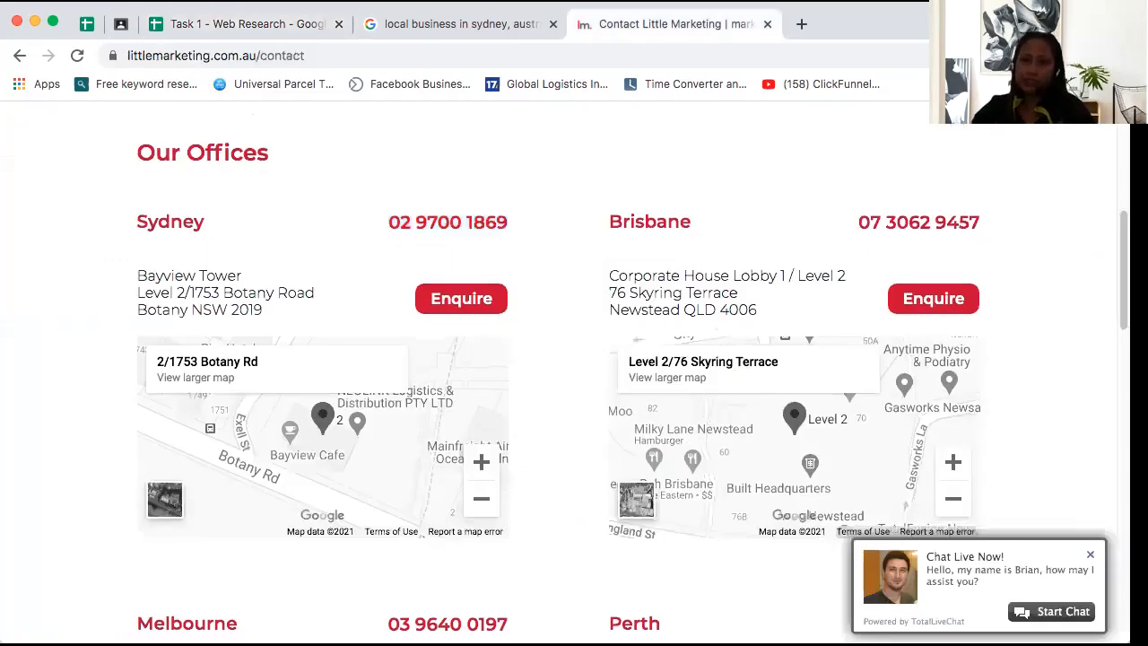
scroll(574, 373, "up", 1)
scroll(573, 373, "down", 5)
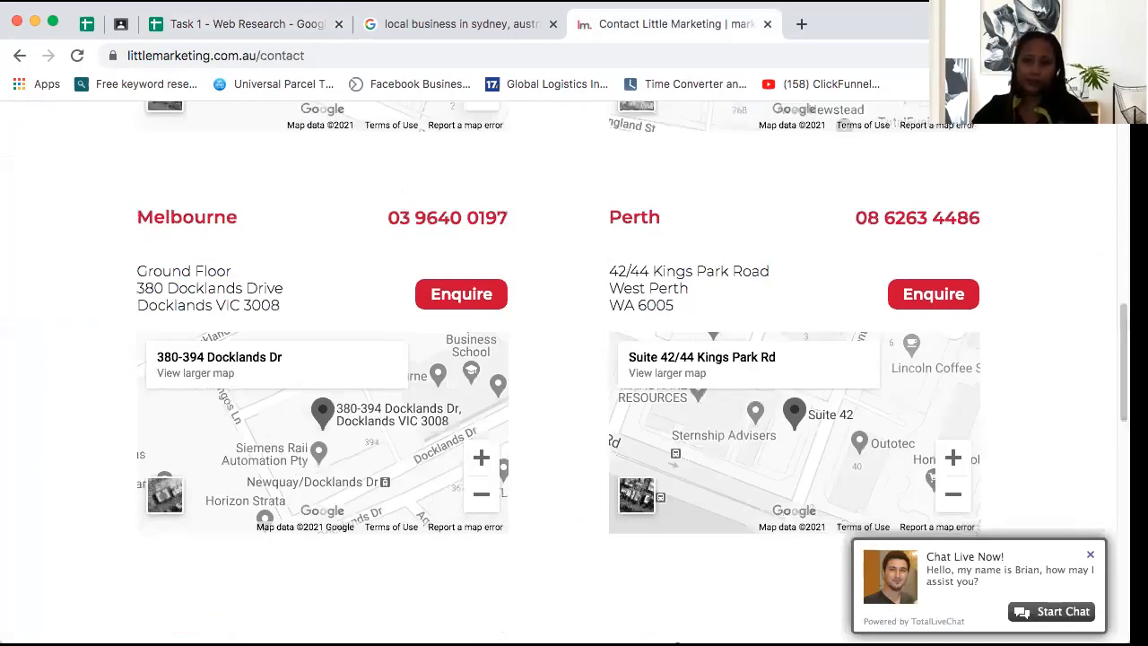
scroll(574, 373, "down", 5)
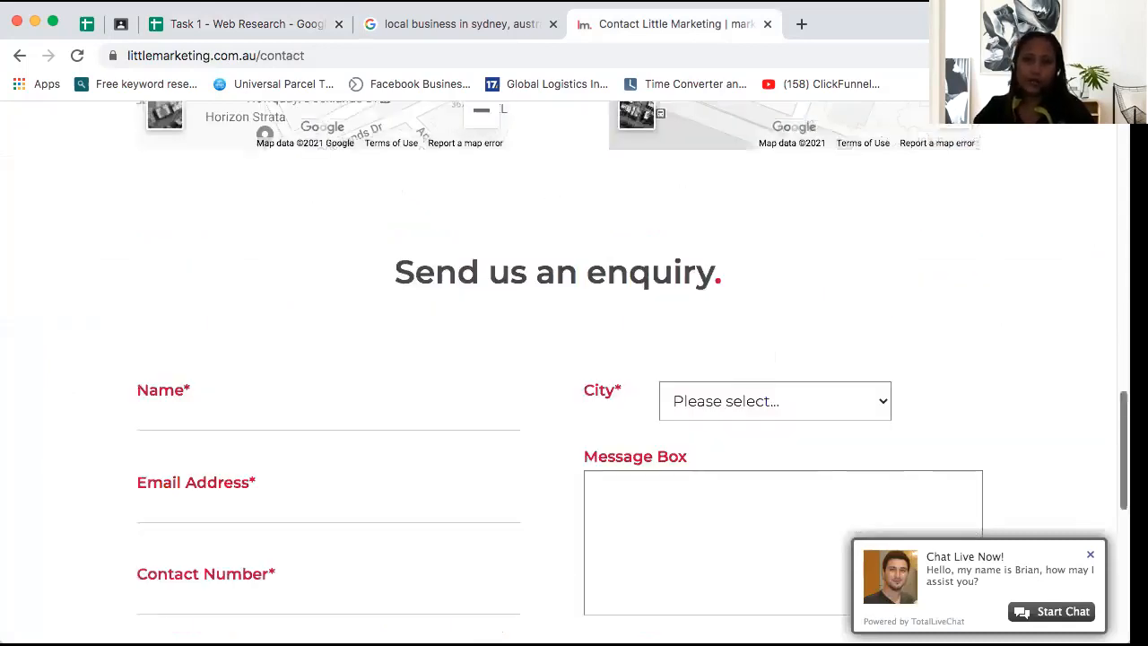
scroll(574, 373, "down", 3)
scroll(573, 373, "down", 3)
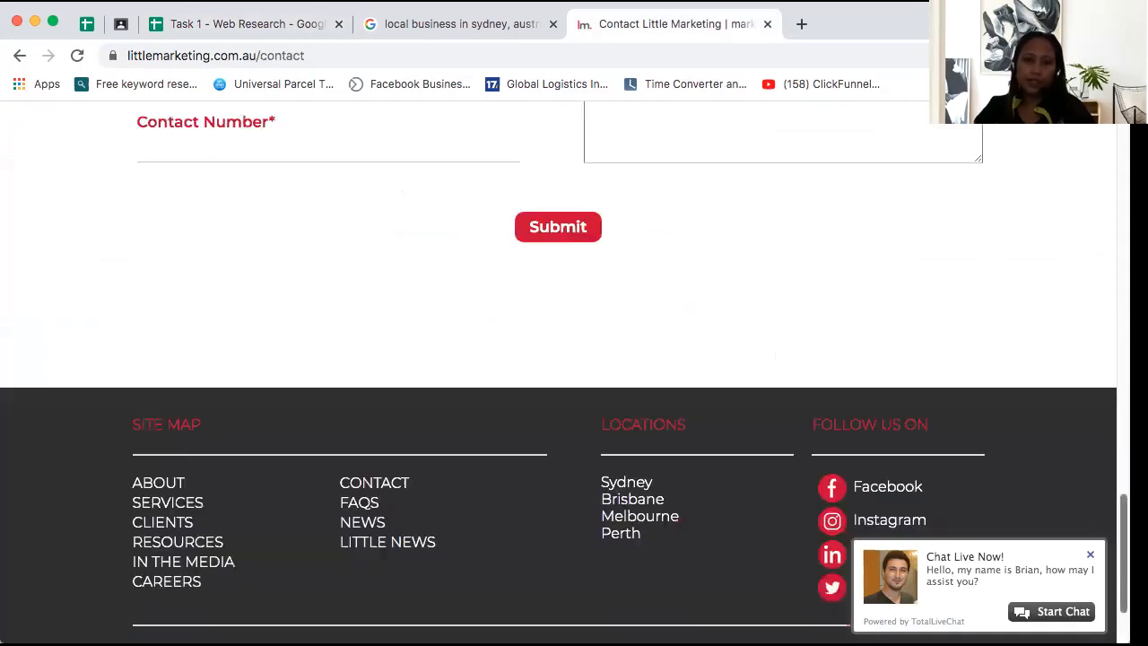
scroll(574, 373, "down", 2)
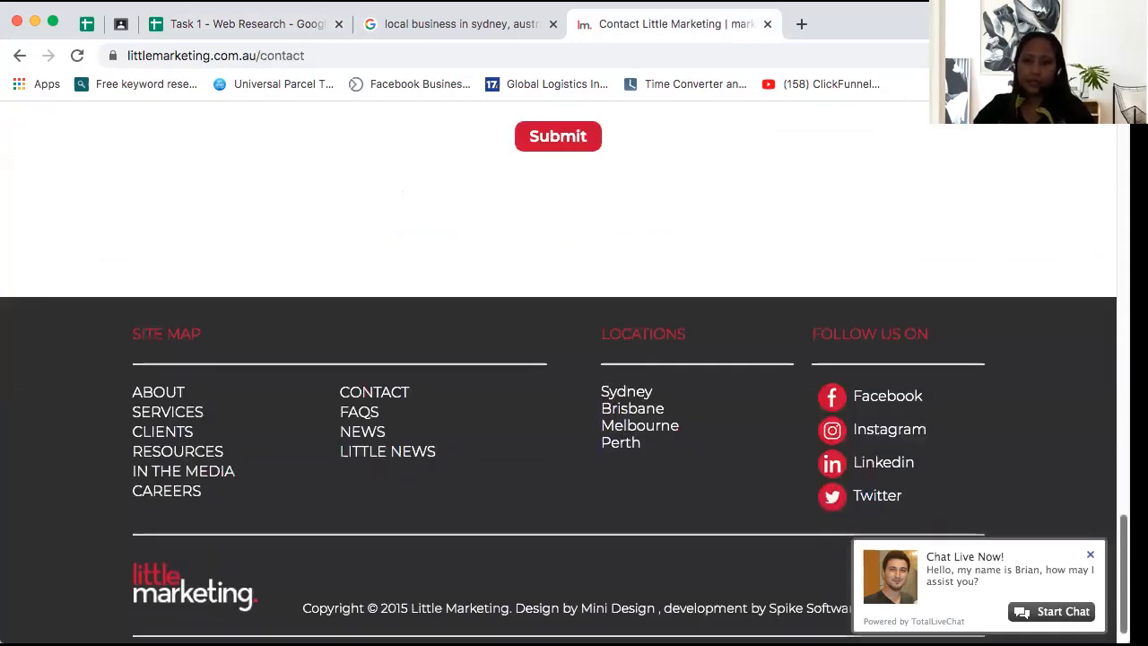
scroll(574, 373, "down", 1)
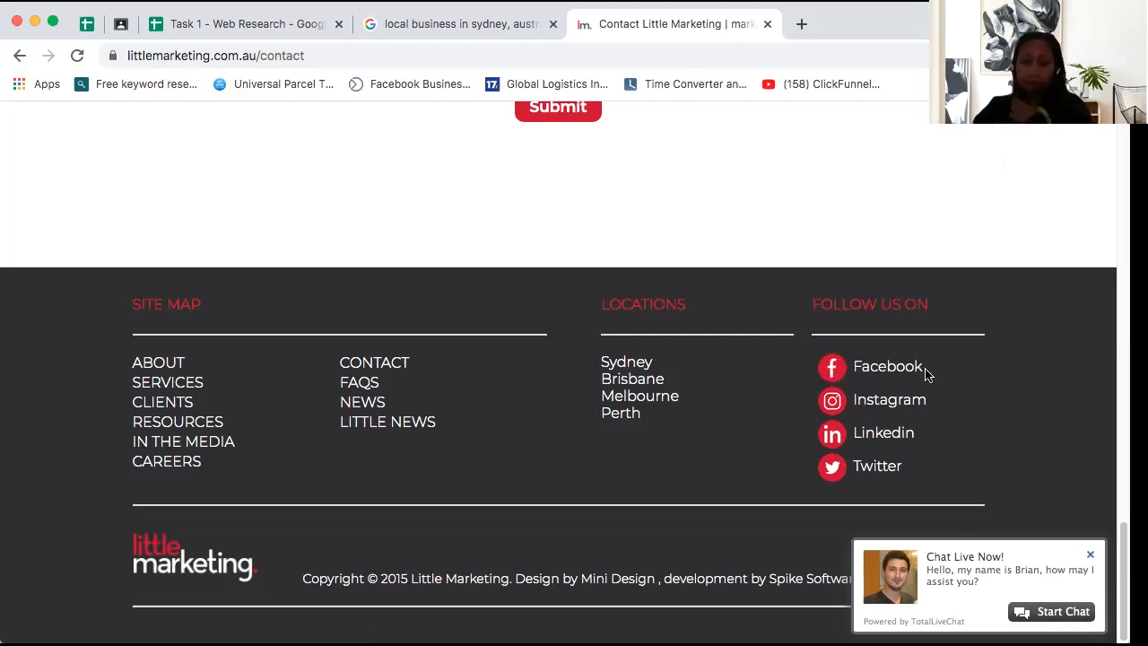
Open Little Marketing's Facebook and LinkedIn pages in new tabs from the Follow Us On links in the site footer
right_click(834, 378)
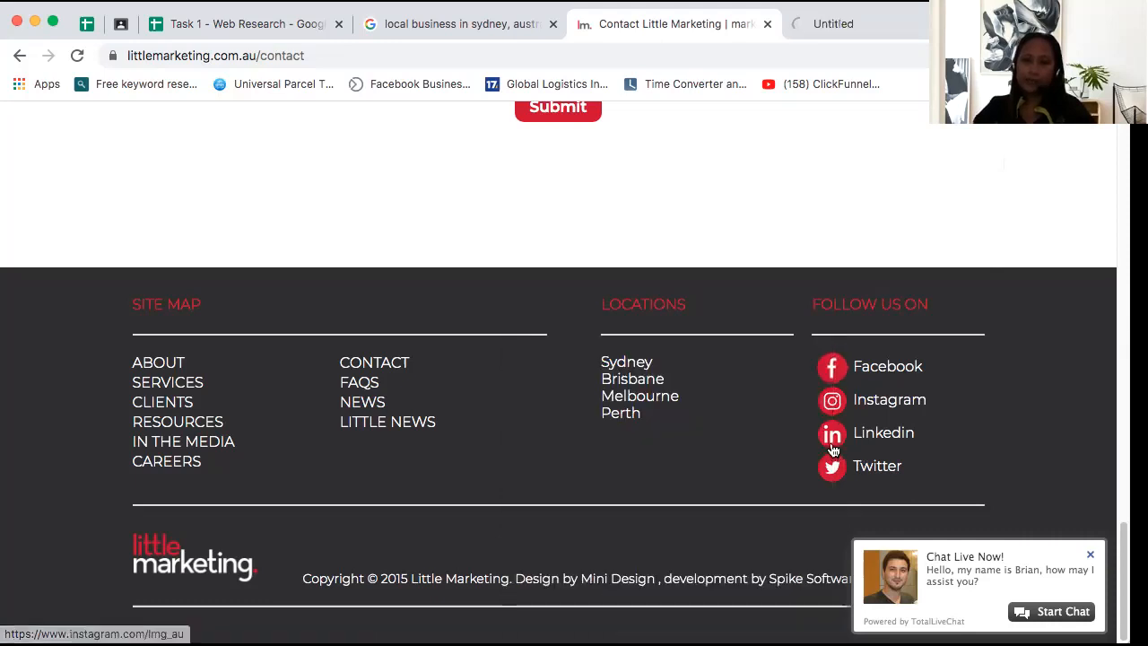
right_click(819, 448)
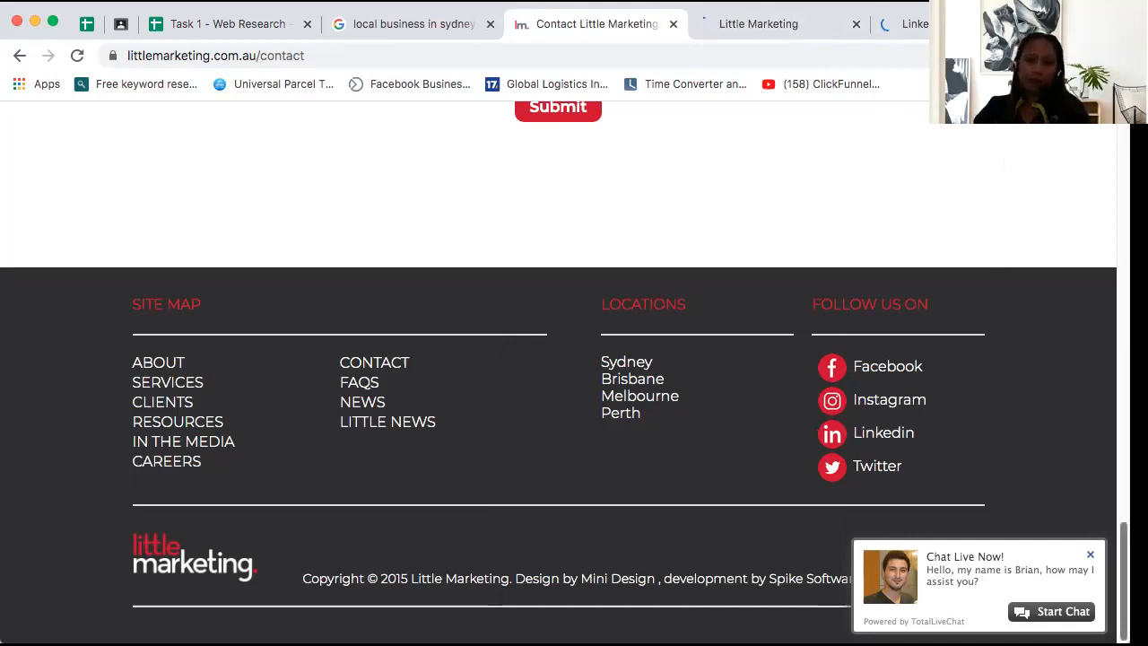
scroll(976, 282, "up", 1)
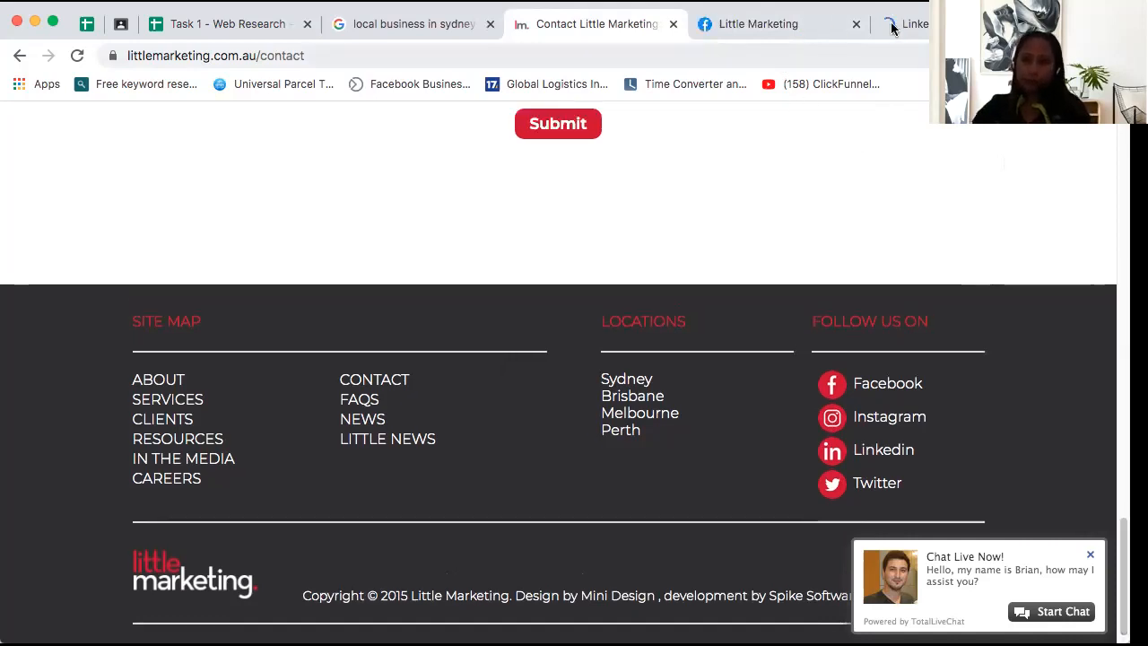
left_click(893, 27)
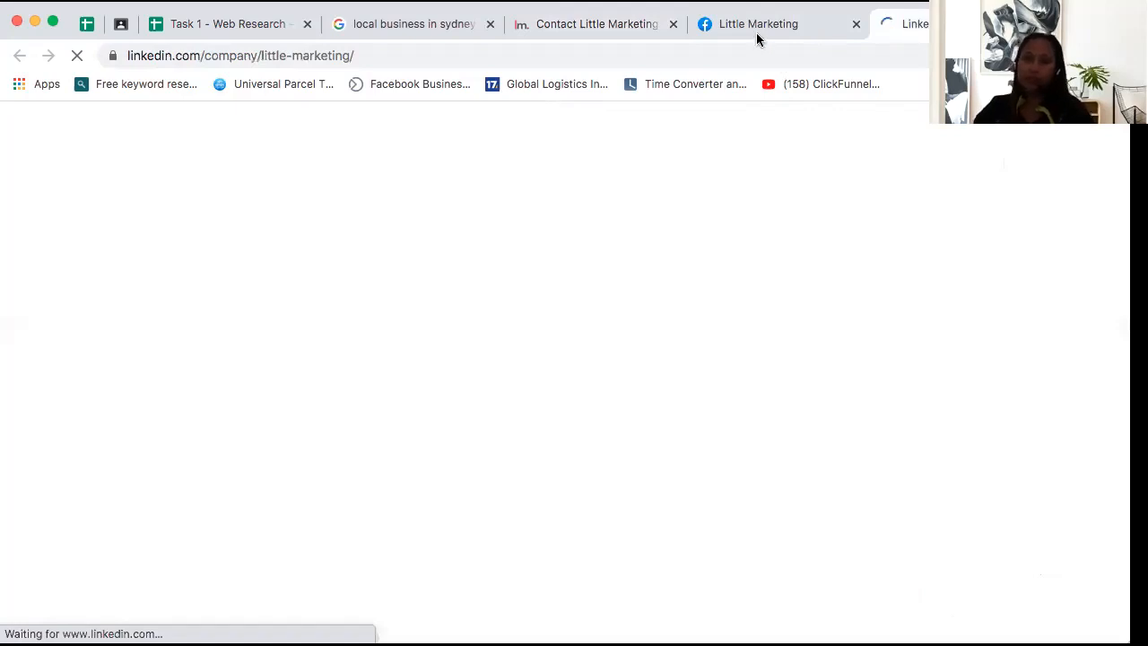
left_click(561, 29)
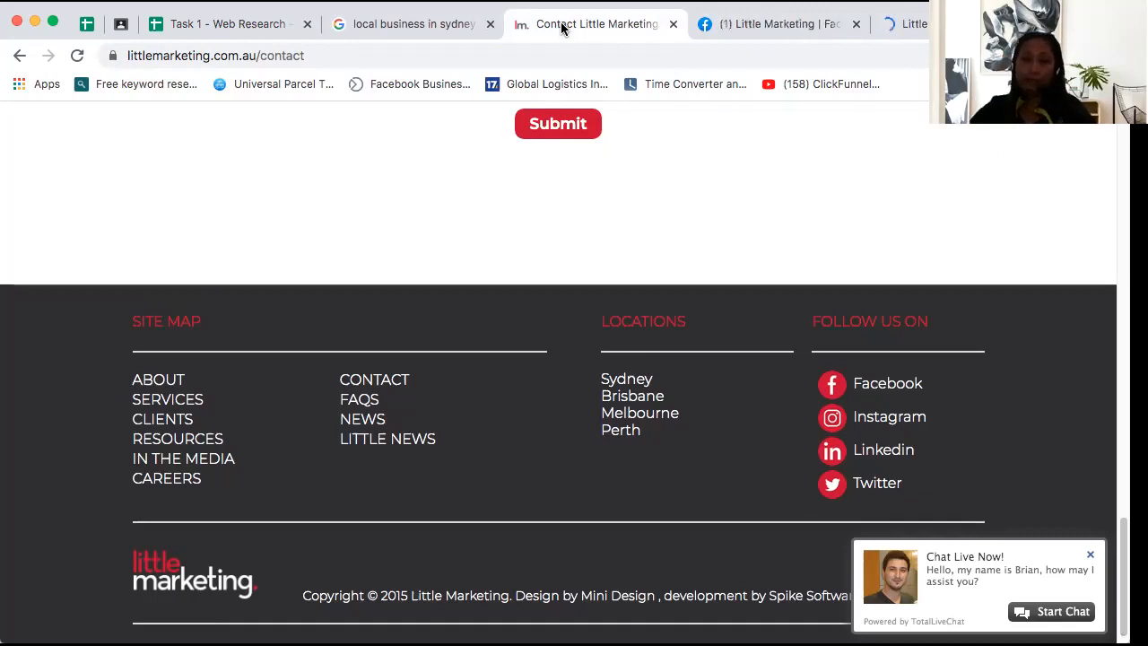
left_click(771, 27)
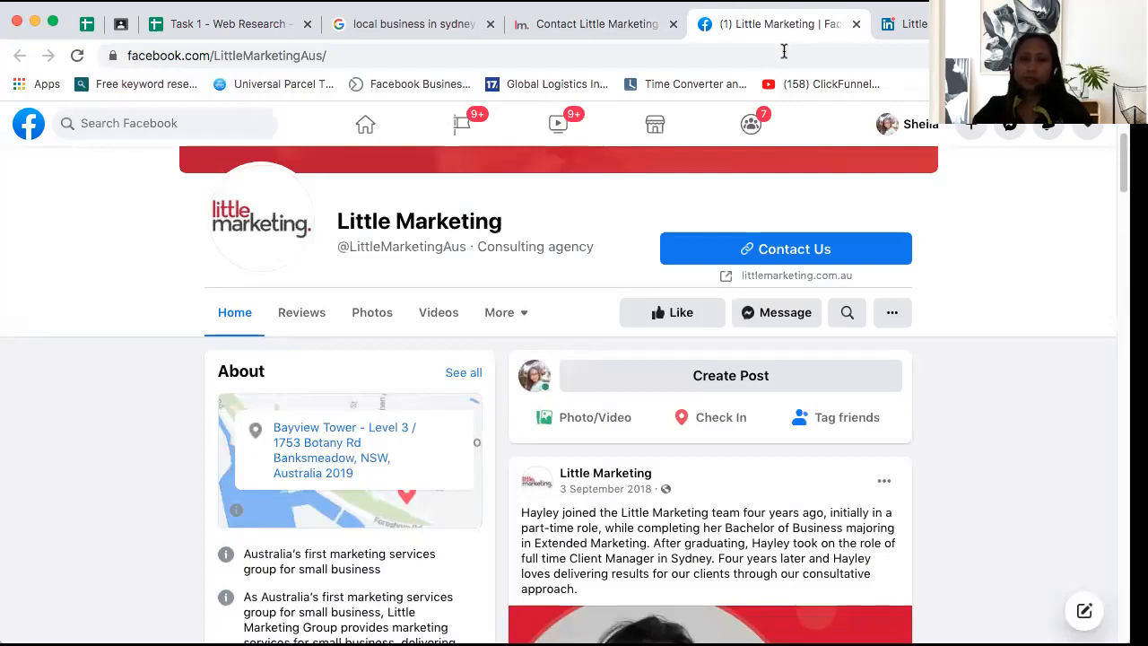
left_click(784, 52)
key("super+c")
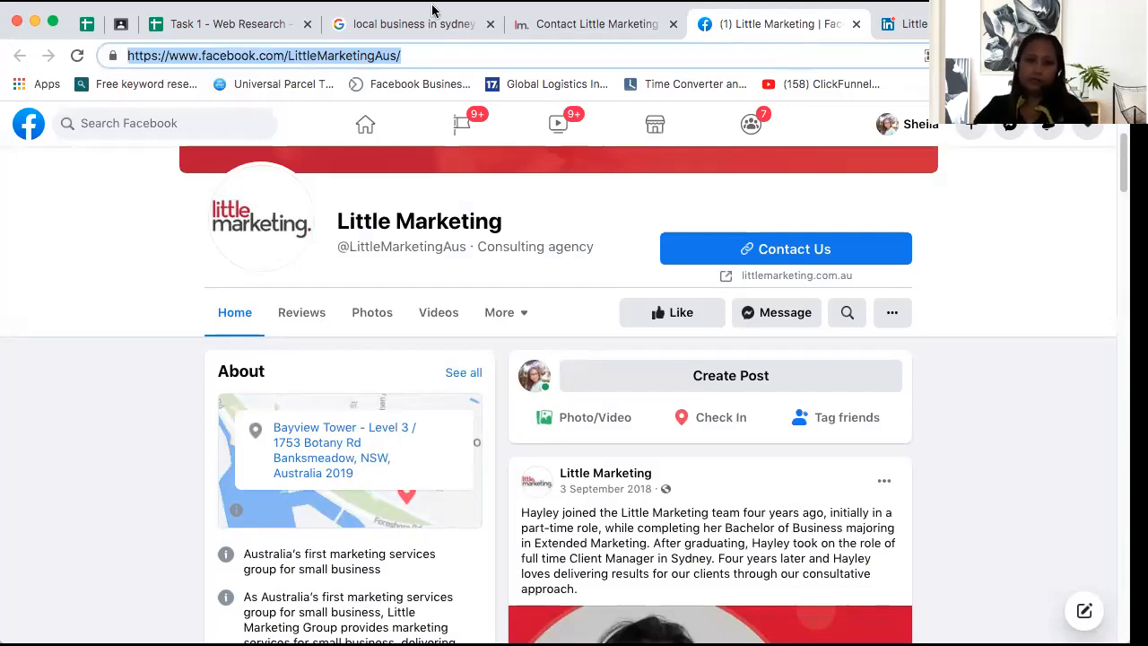
left_click(223, 31)
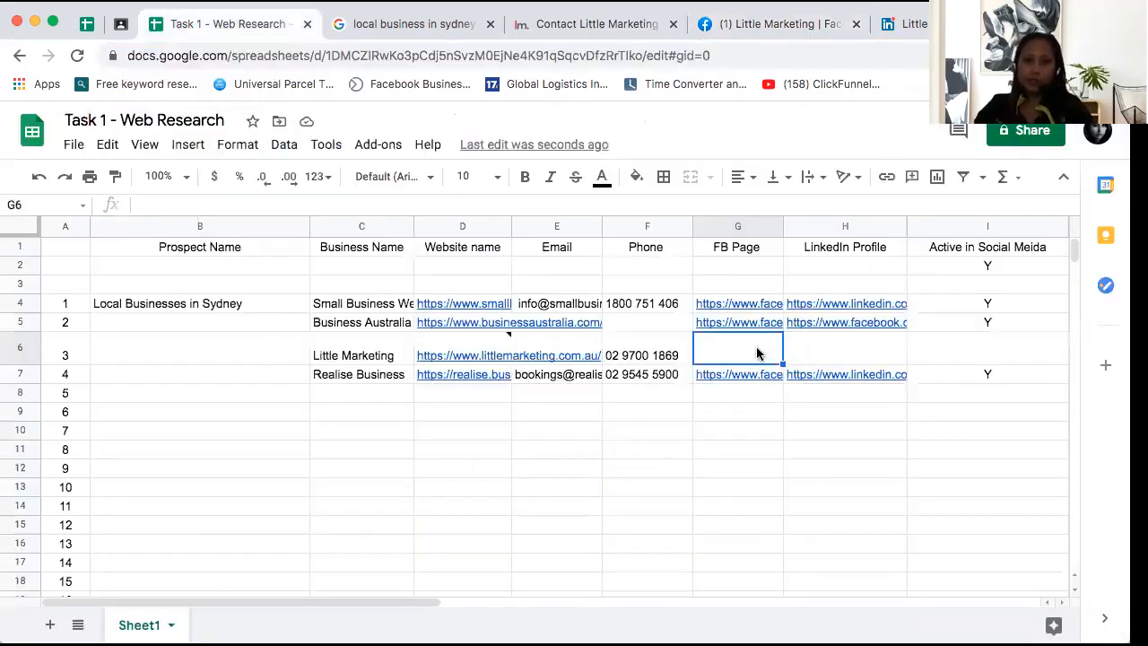
double_click(756, 354)
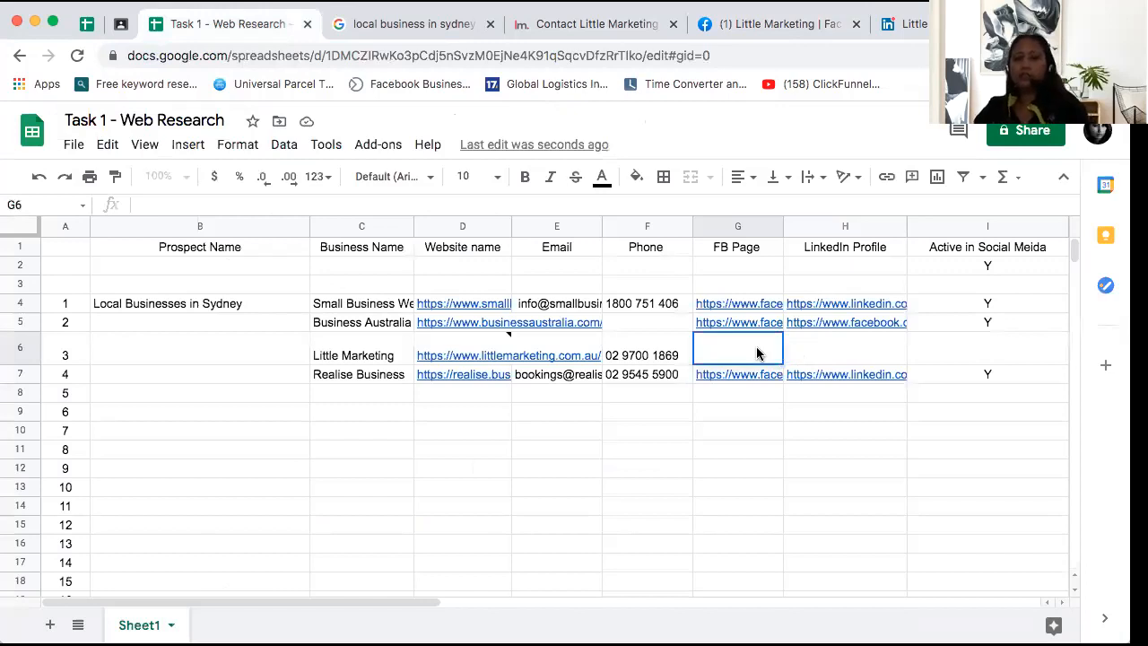
key("super+v")
key("Return")
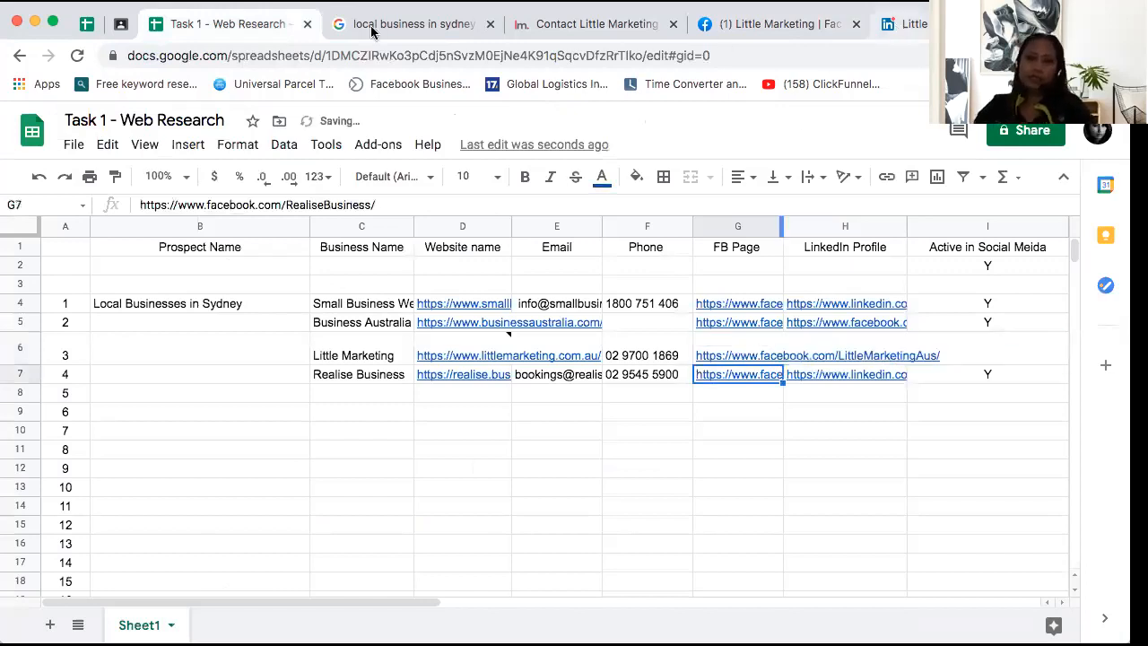
left_click(454, 47)
key("ctrl+c")
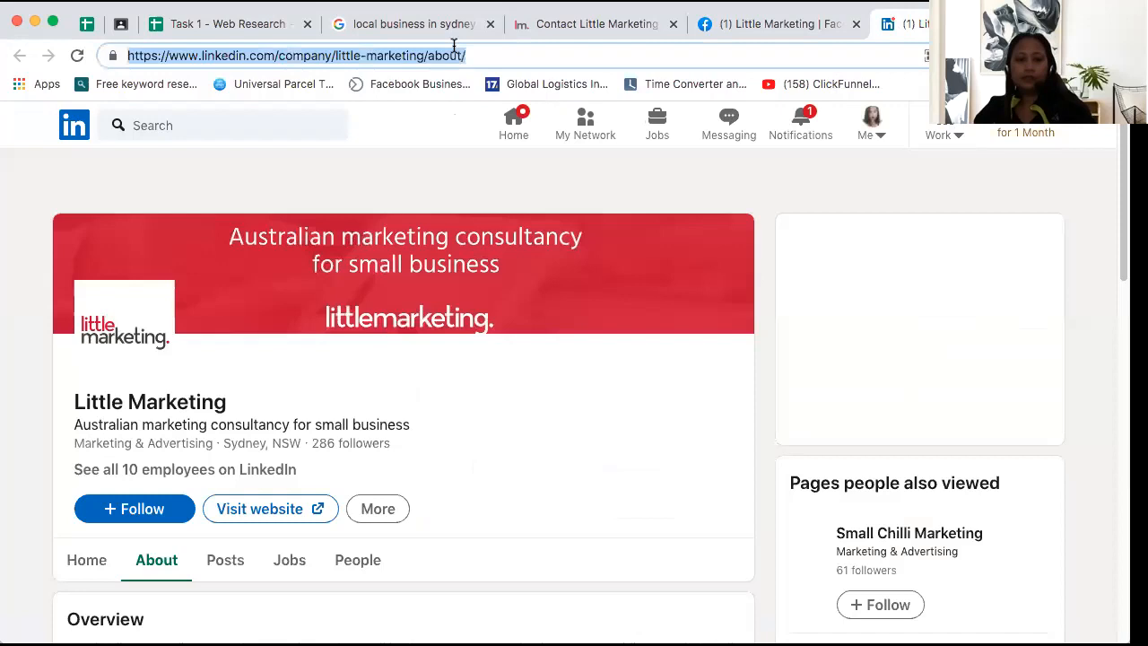
left_click(259, 32)
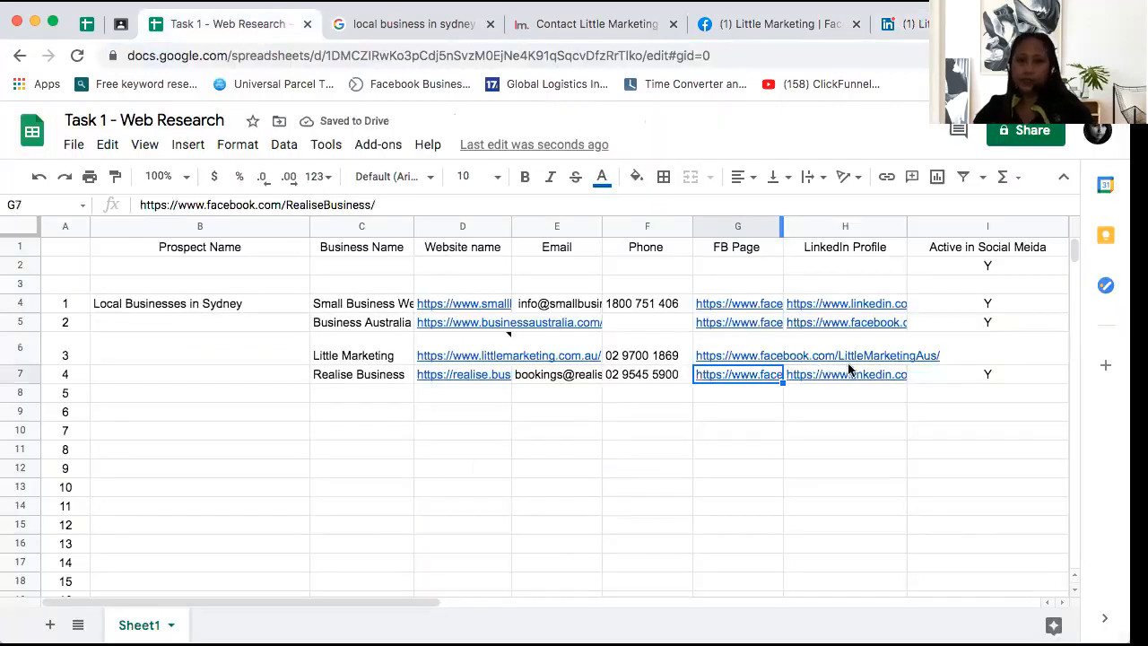
double_click(865, 346)
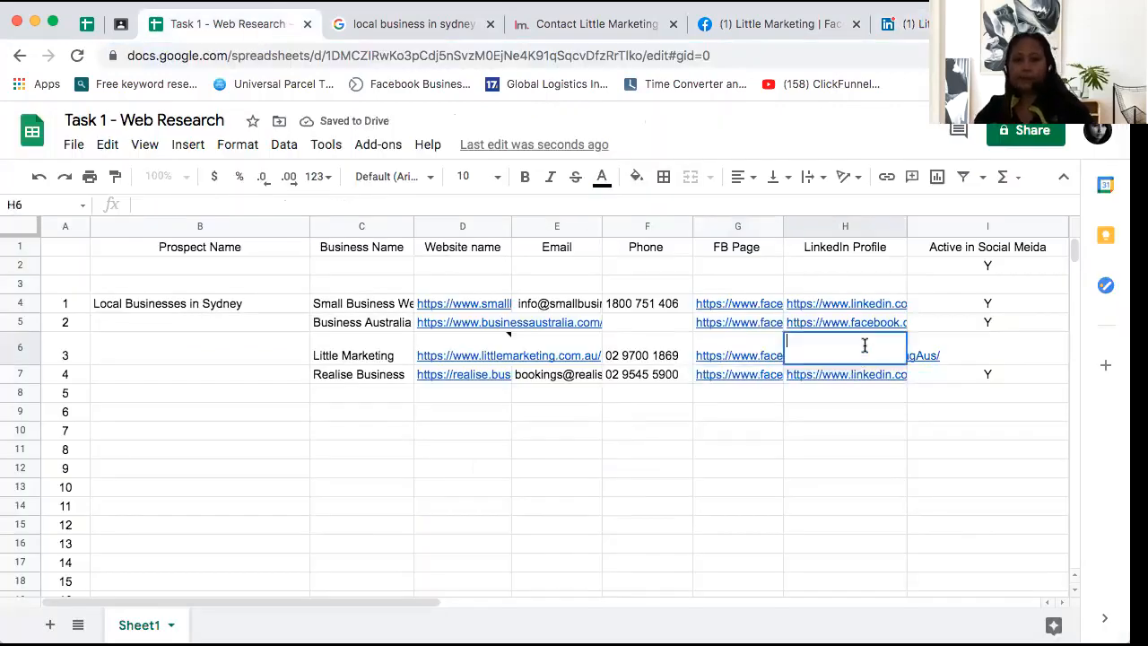
key("ctrl+v")
left_click(836, 453)
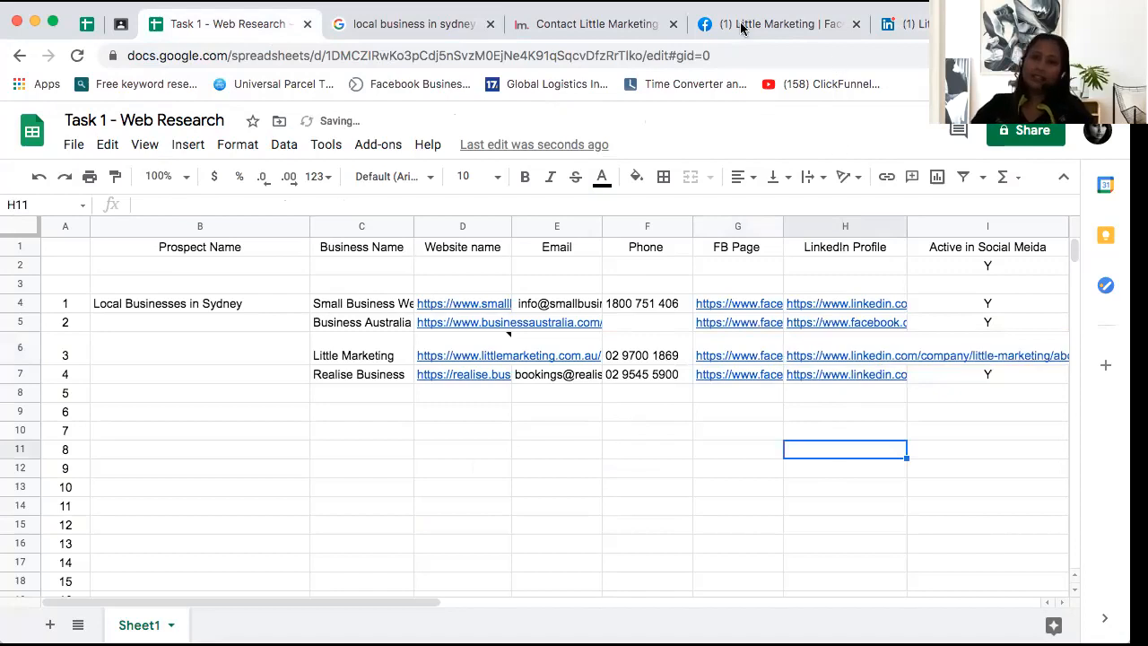
Review Little Marketing's Facebook page for post dates, recent activity and the contact details in its About section
left_click(740, 28)
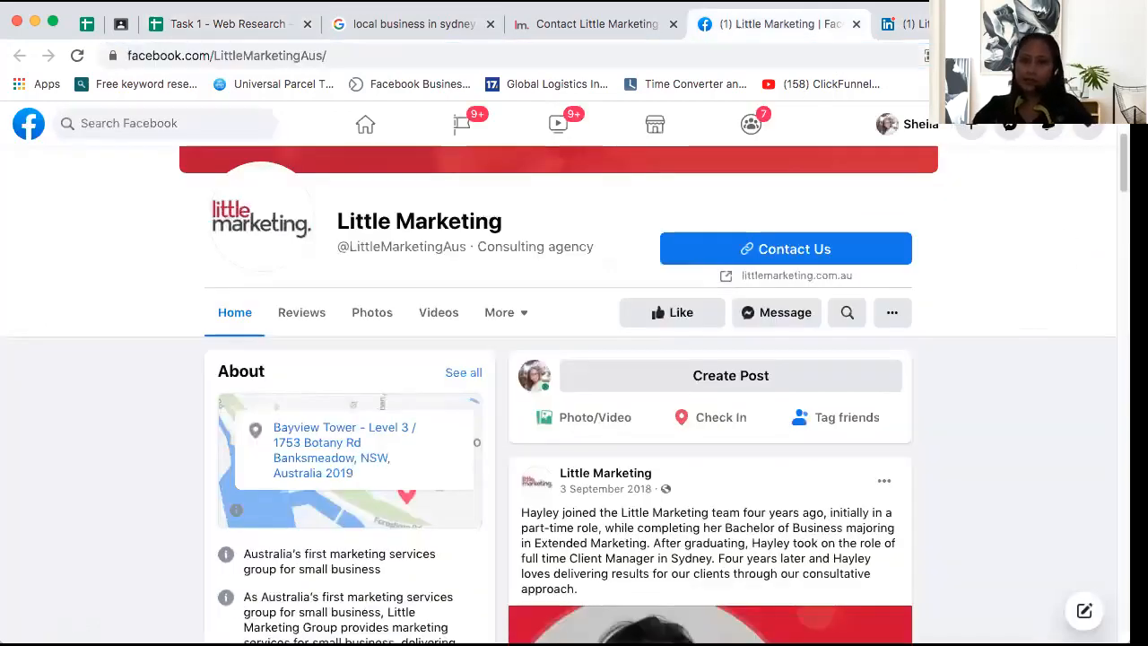
scroll(573, 403, "down", 3)
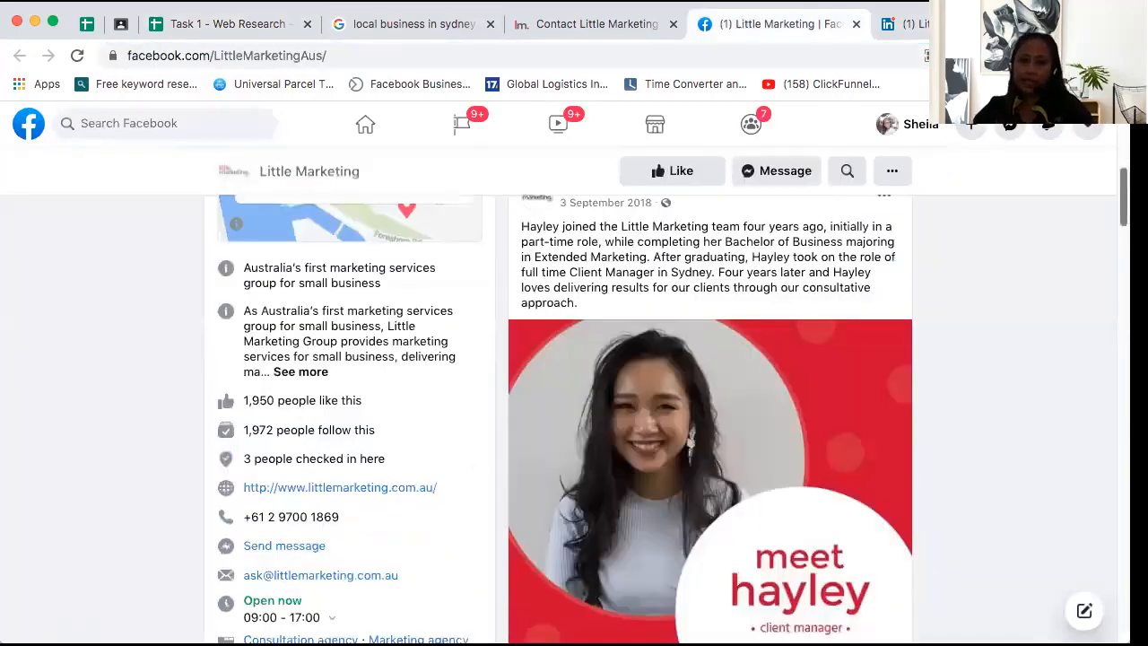
scroll(574, 403, "down", 1)
scroll(574, 403, "down", 3)
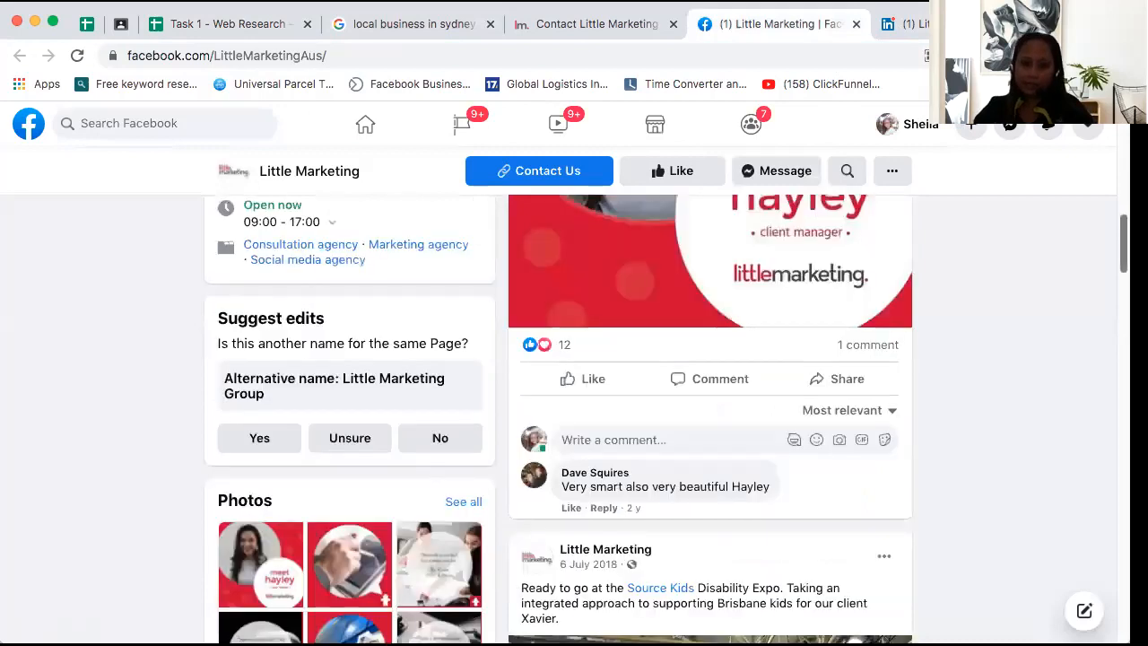
scroll(573, 403, "down", 5)
scroll(573, 404, "down", 4)
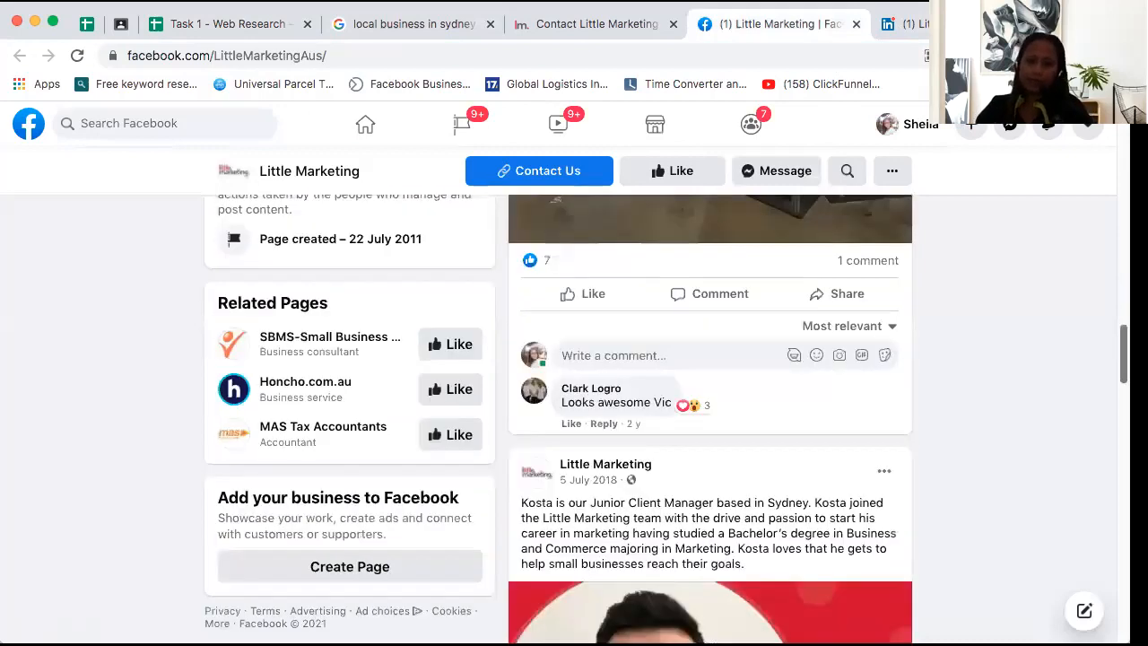
scroll(709, 403, "down", 3)
scroll(709, 404, "up", 6)
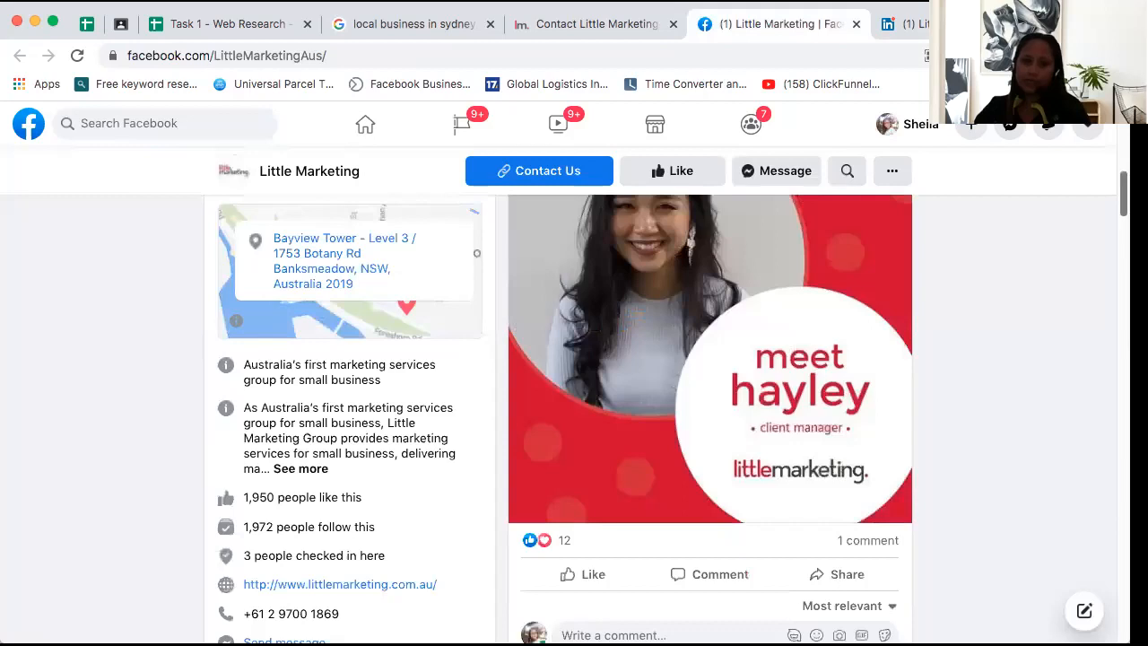
scroll(709, 404, "up", 2)
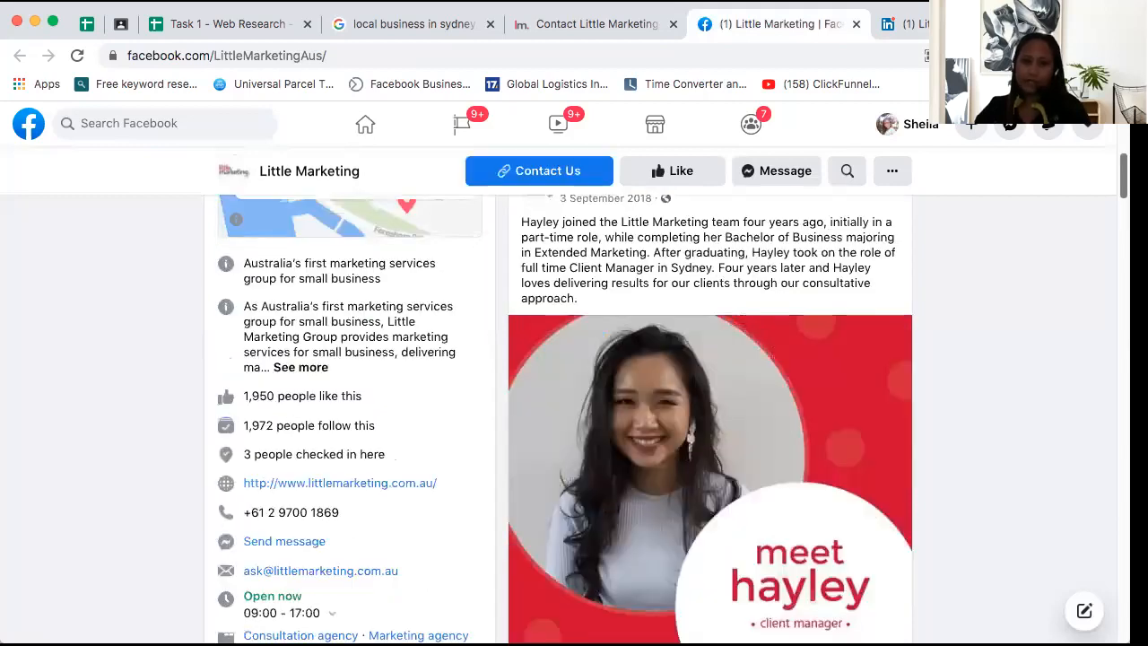
Mark Little Marketing as not active in social media with N in cell J6, and centre-align column J
left_click(206, 27)
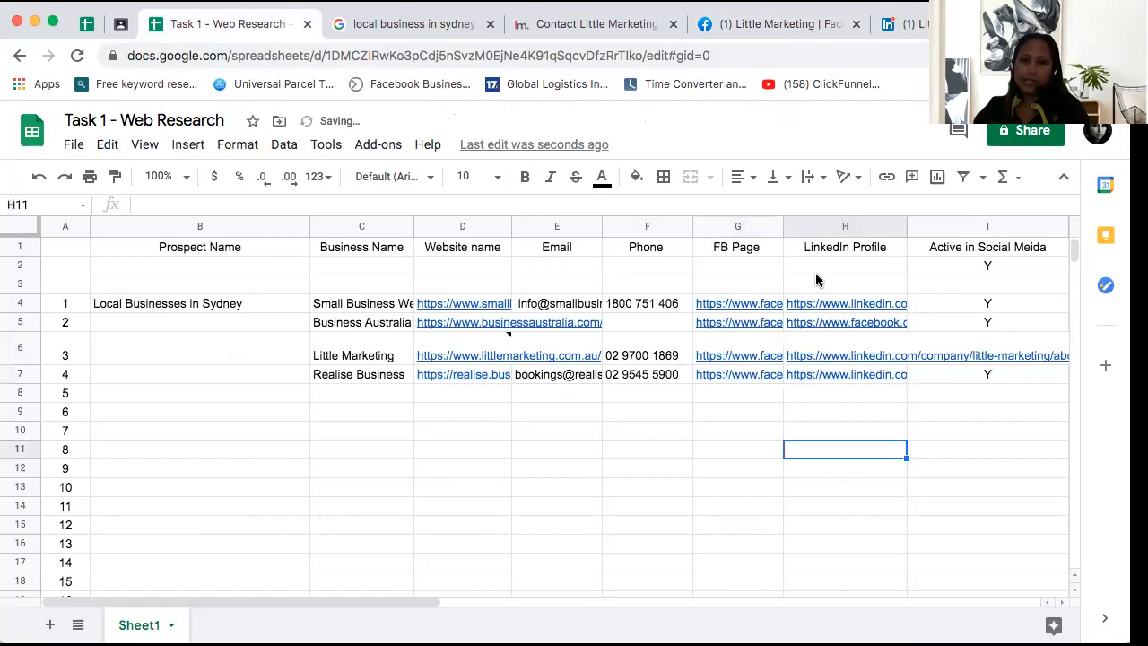
left_click(964, 348)
key("Right")
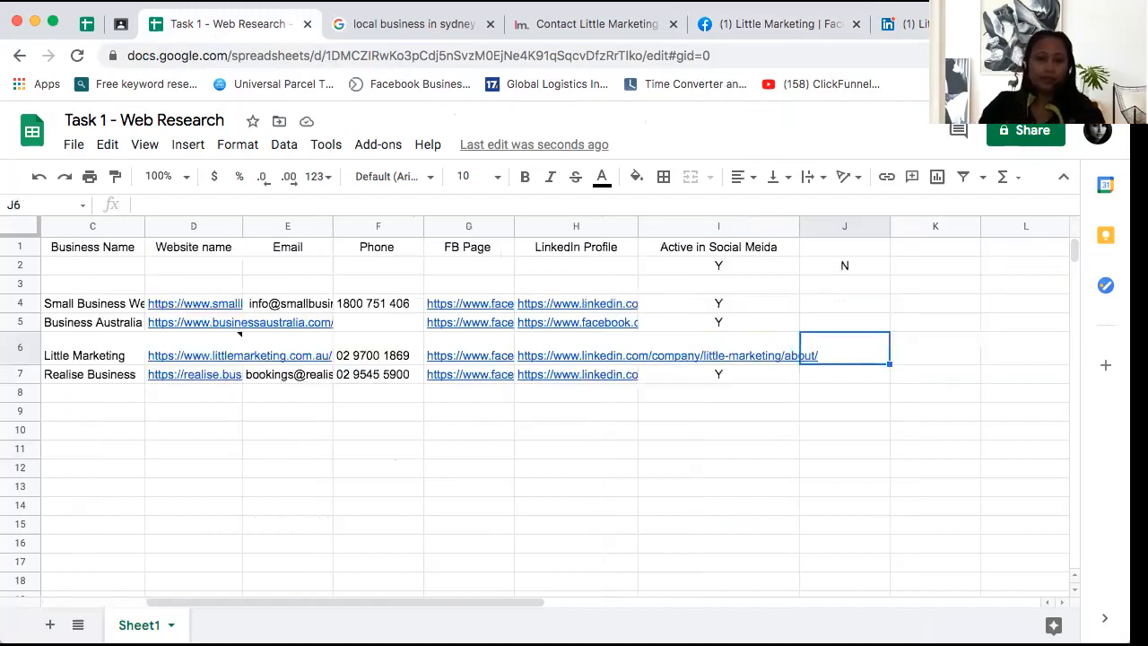
type("N")
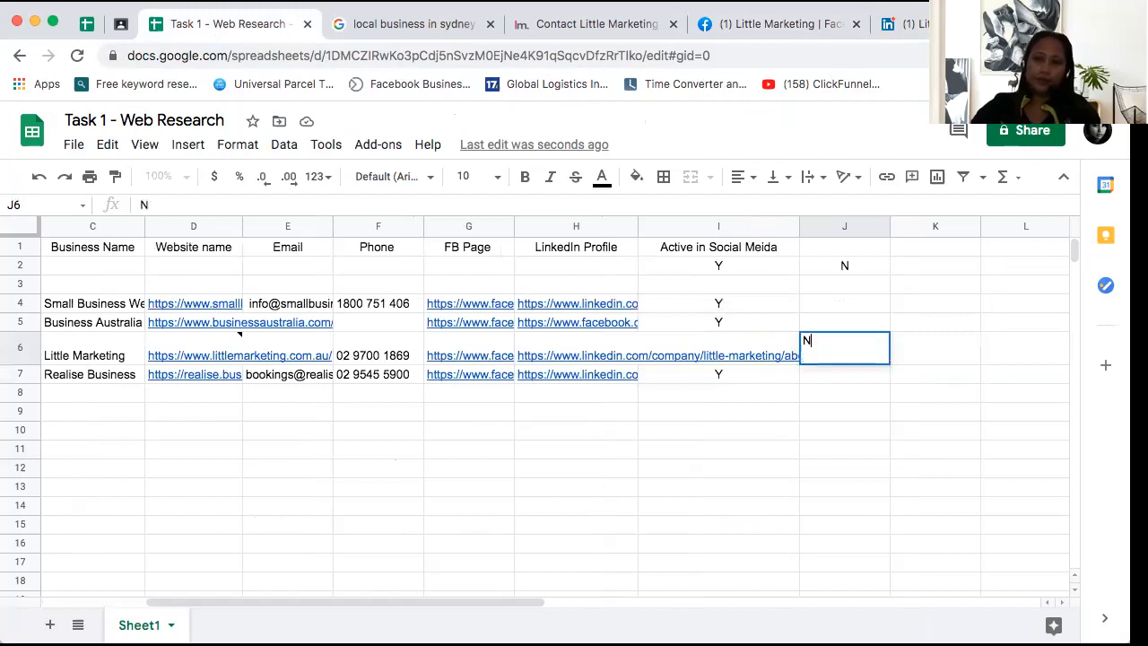
key("Return")
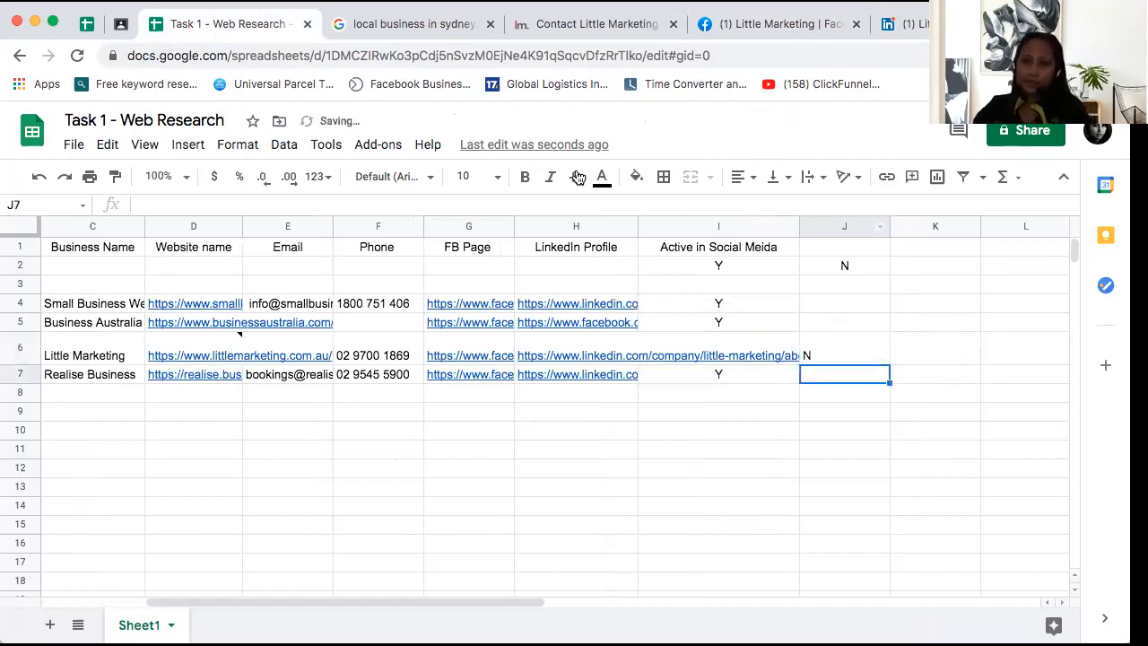
key("ctrl+space")
left_click(753, 179)
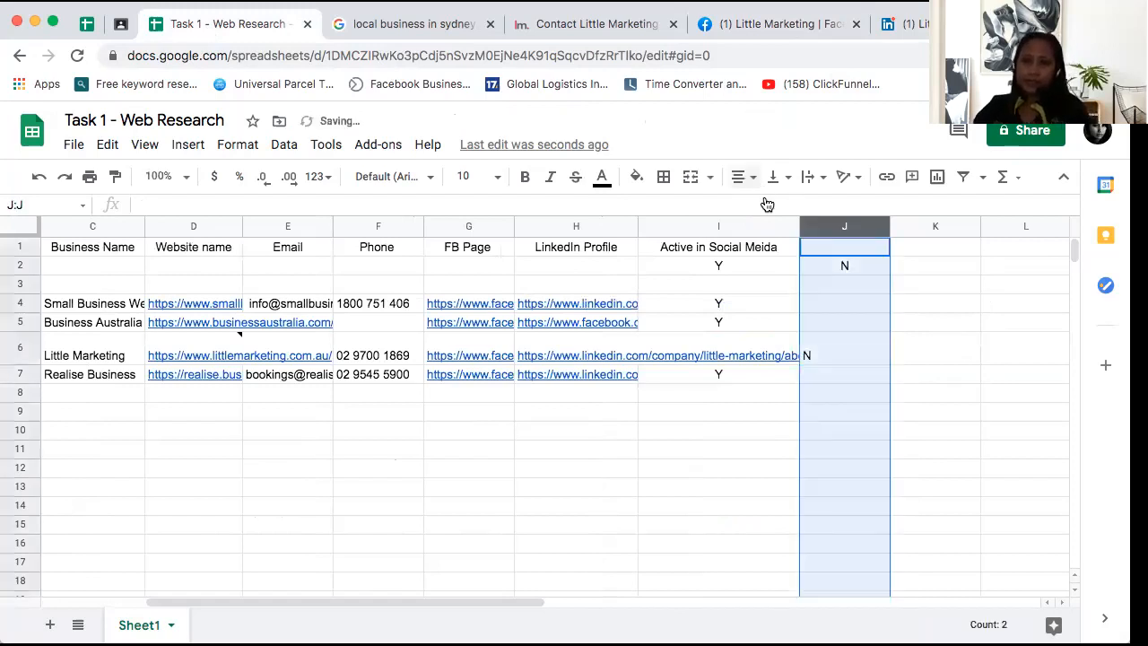
left_click(927, 373)
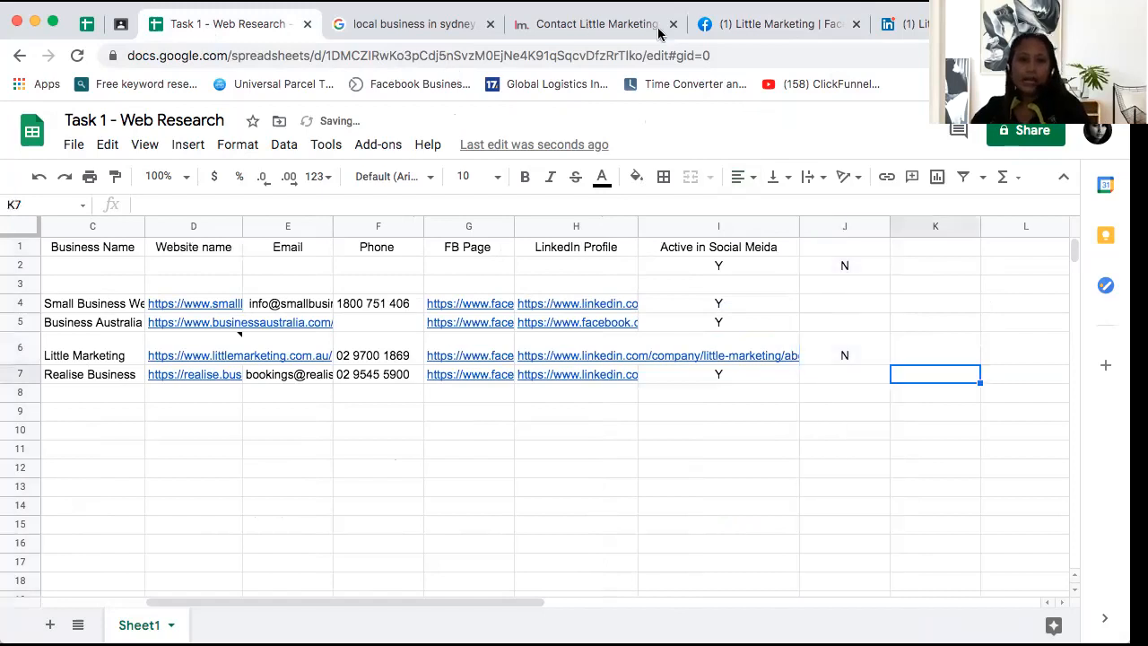
Copy the business e-mail address from Little Marketing's Facebook page into the Email cell E6 of the spreadsheet
left_click(728, 25)
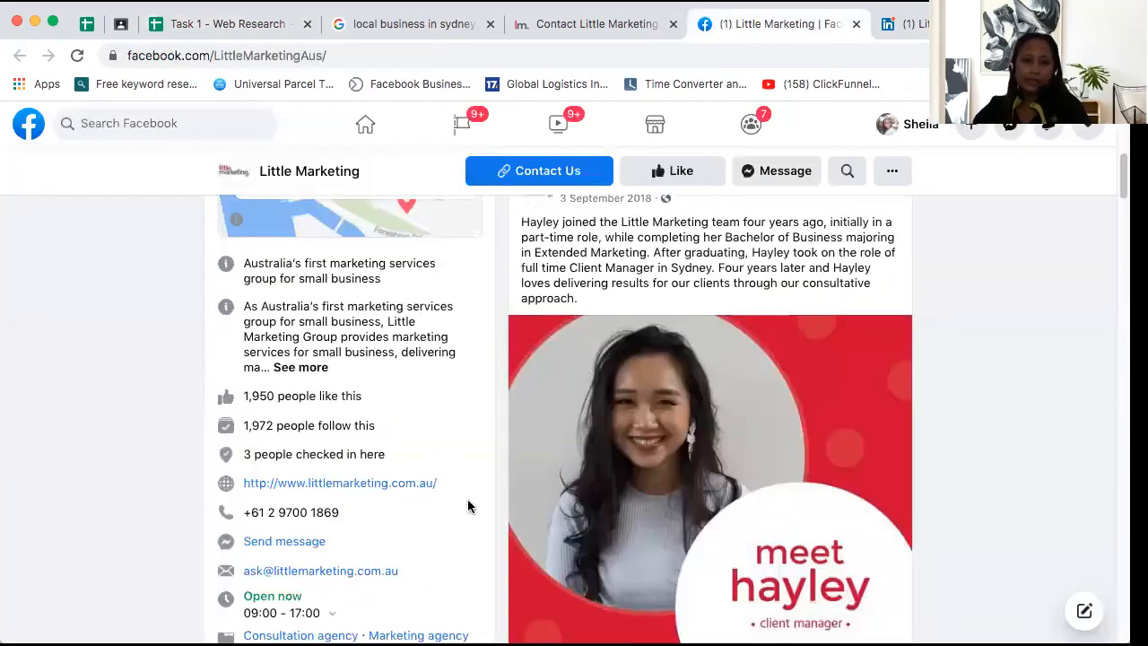
left_click_drag(400, 573, 225, 572)
key("super+c")
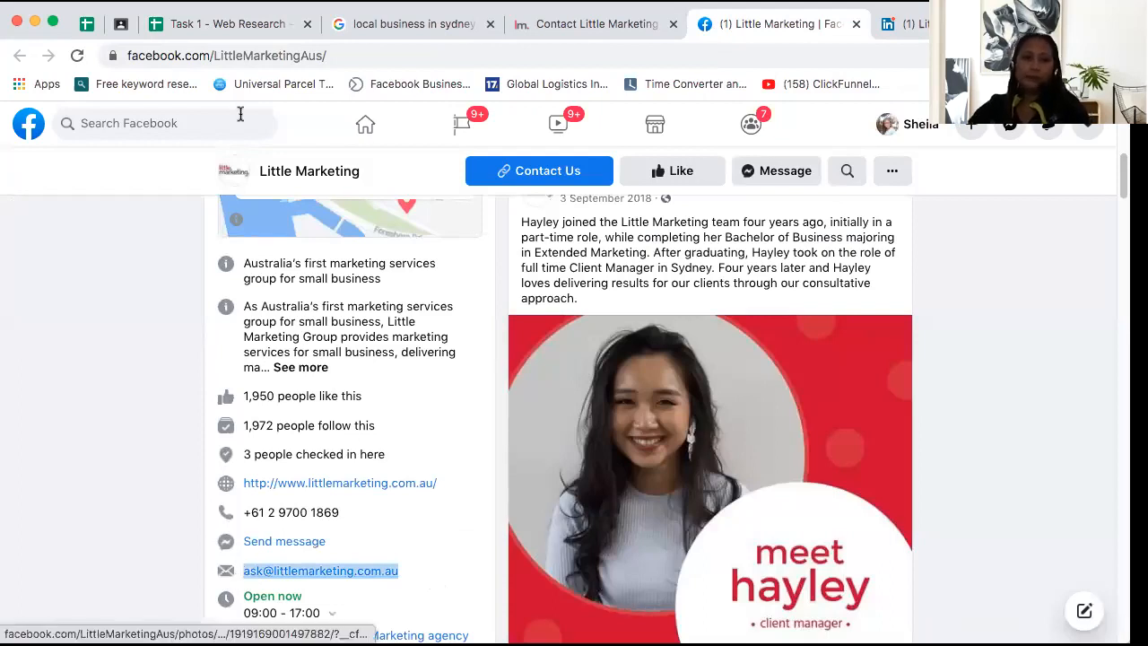
left_click(229, 24)
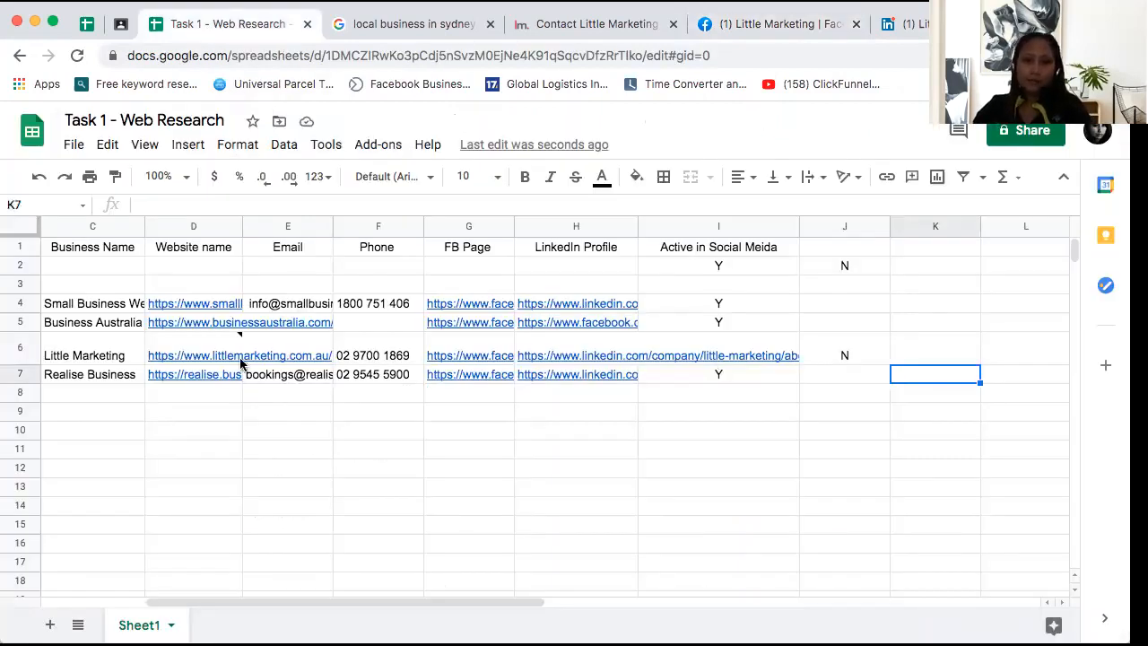
left_click(86, 359)
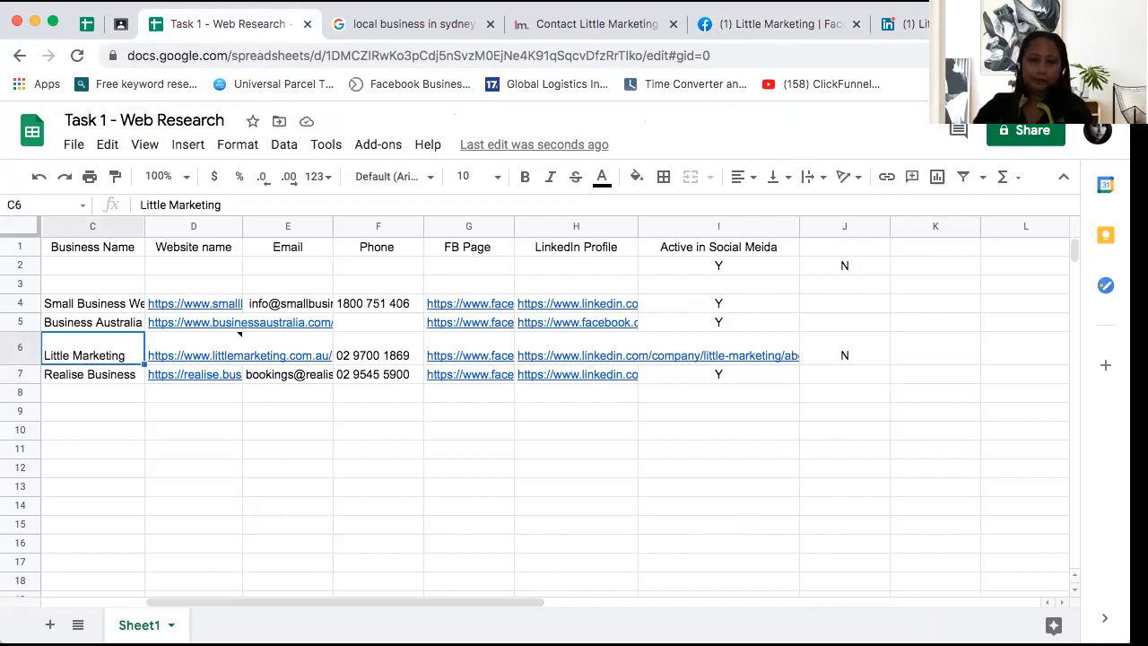
key("Tab")
key("Tab")
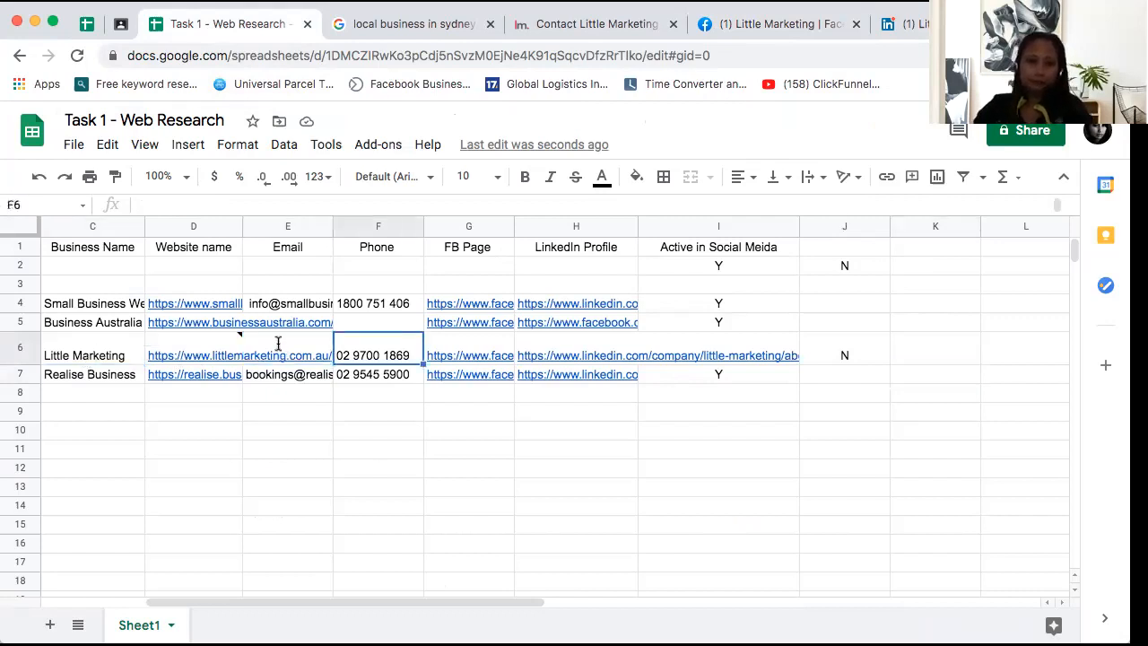
double_click(278, 344)
key("super+v")
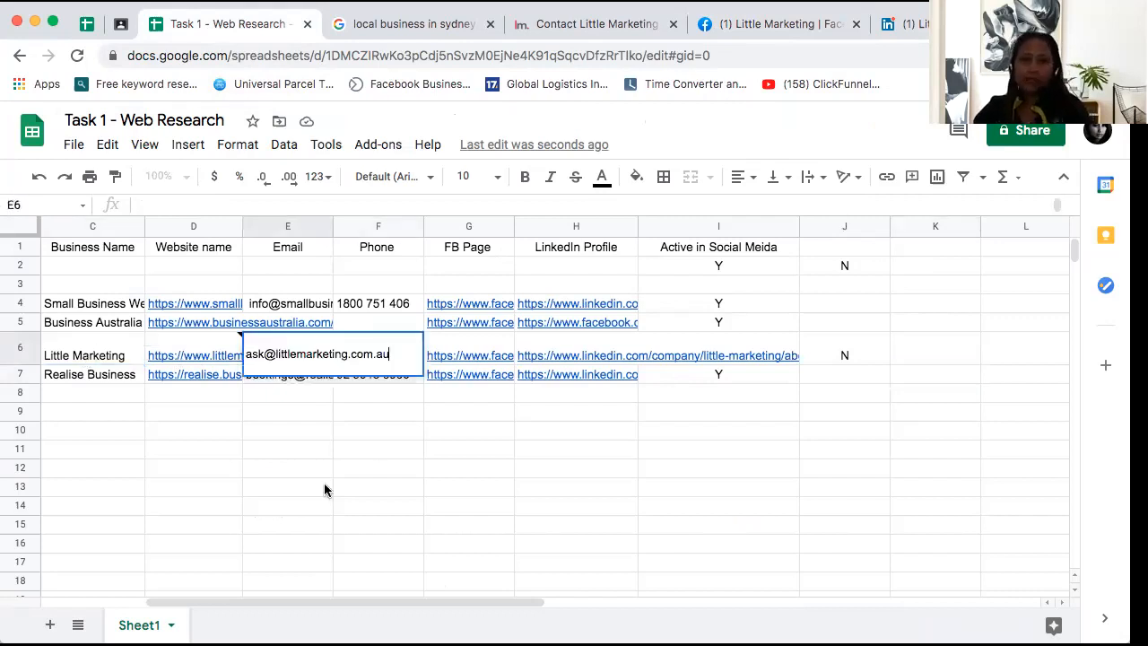
left_click(324, 485)
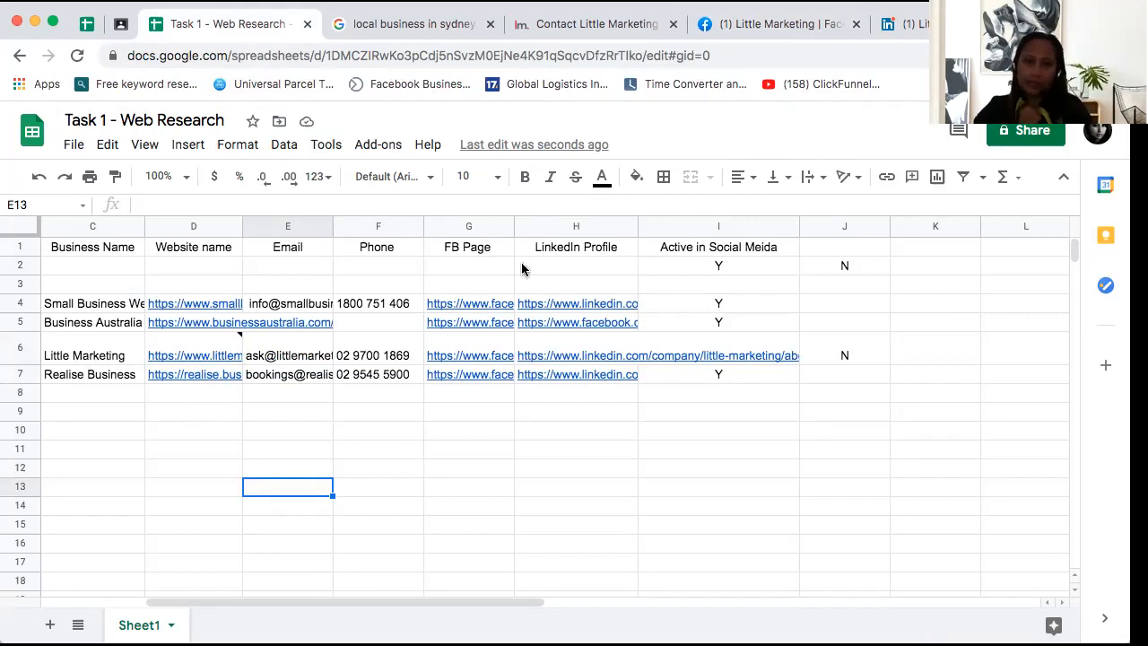
Close the Little Marketing Facebook, LinkedIn and Contact pages, dismissing the website's live chat pop-up
left_click(739, 26)
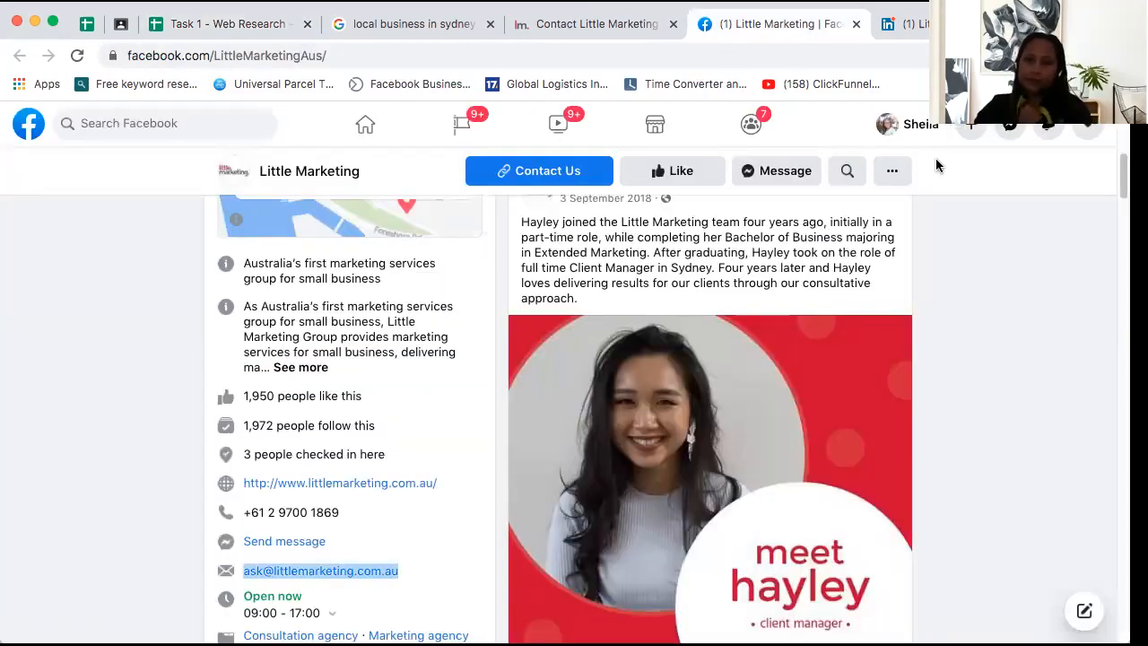
left_click(855, 25)
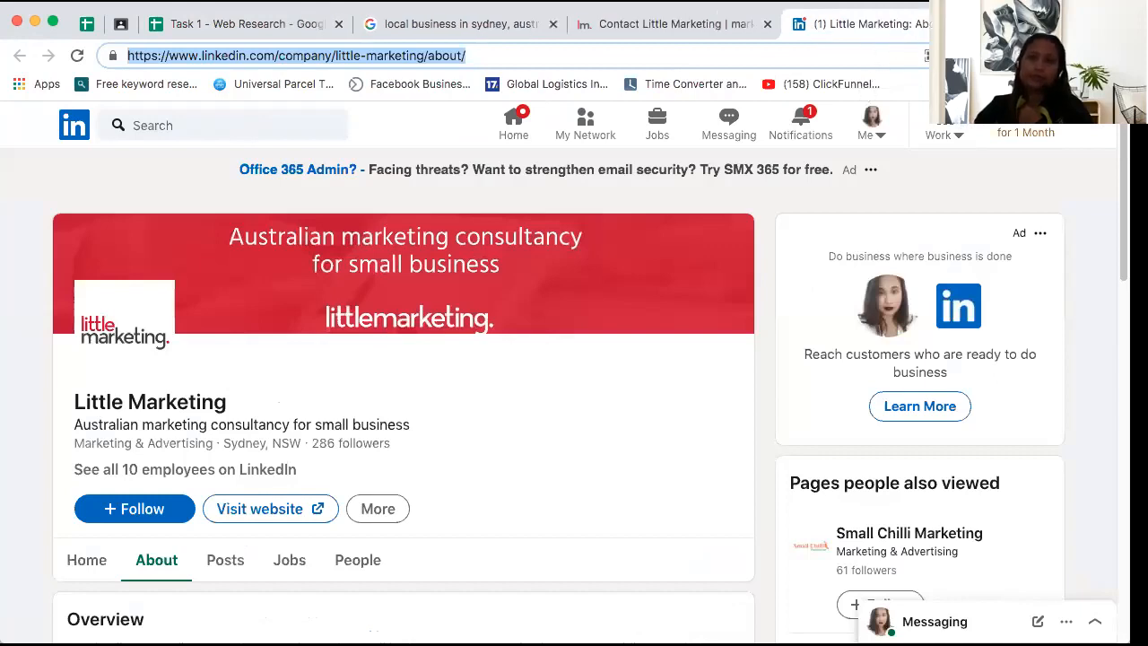
left_click(981, 24)
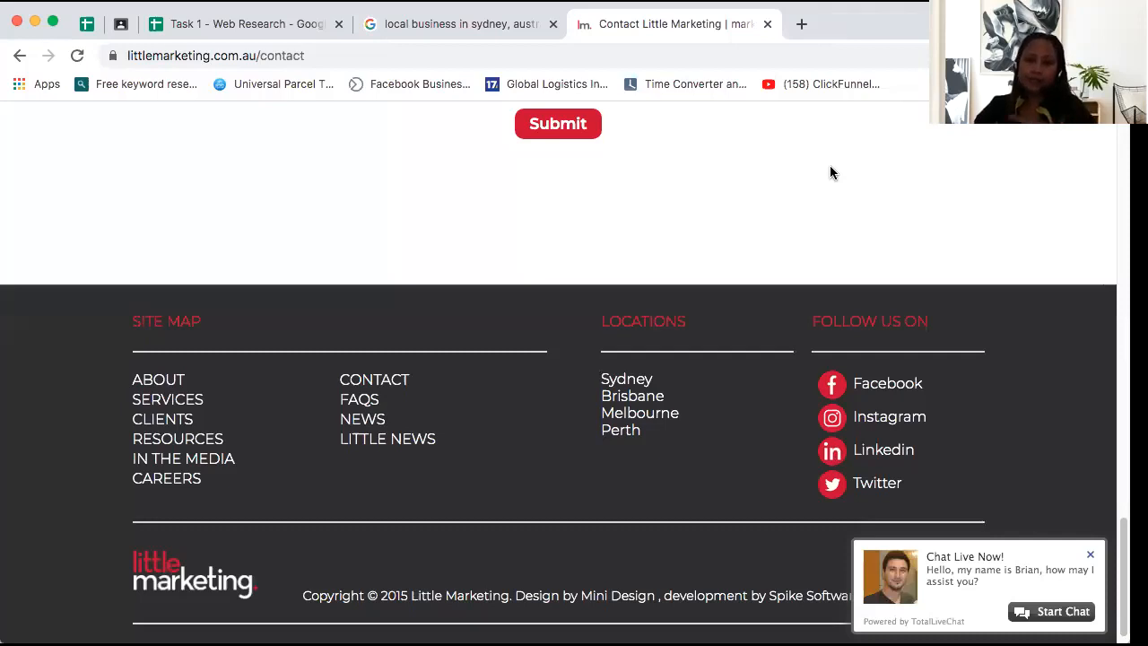
left_click(1091, 554)
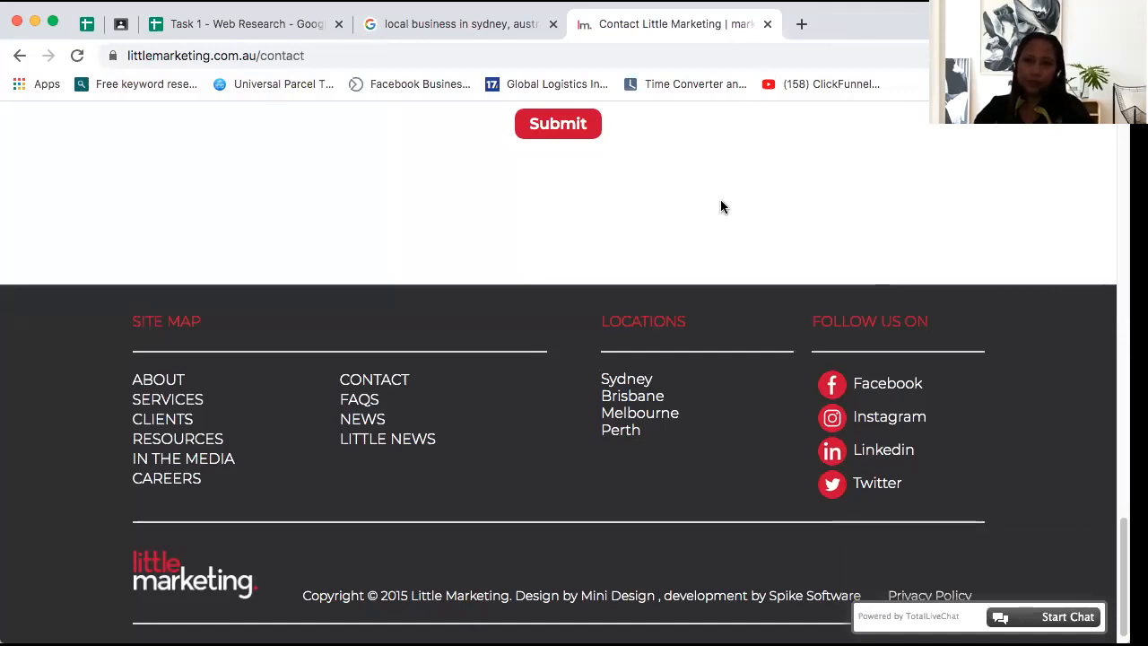
left_click(767, 24)
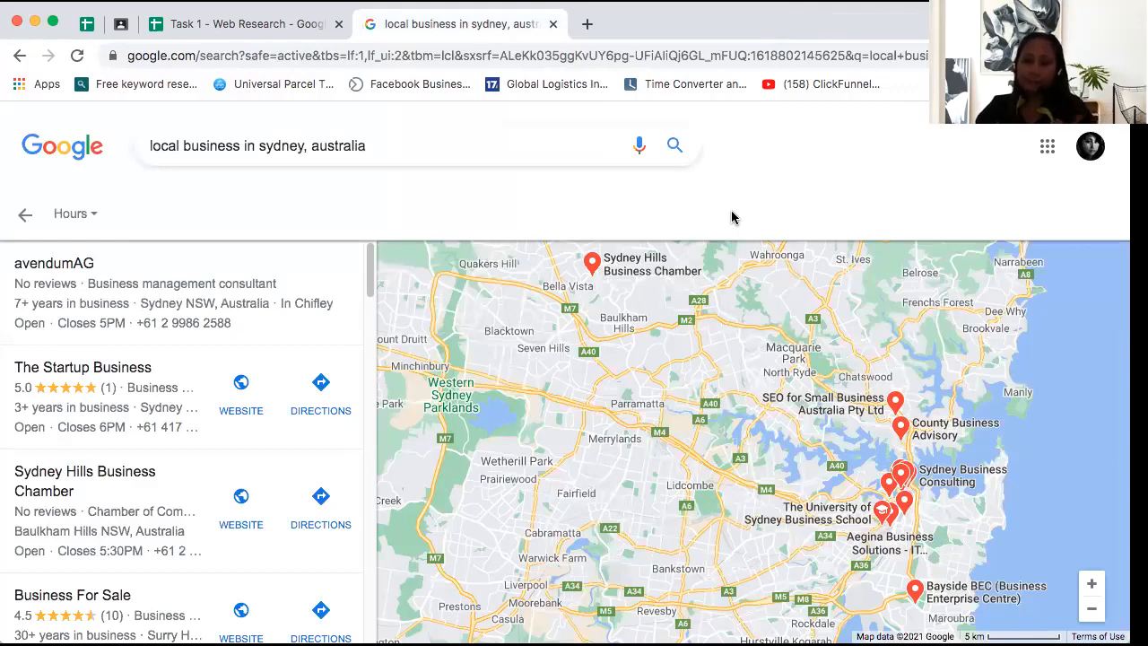
Open the Healthy Numbers and Aegina Business Solutions websites in new tabs from the Google local business results
left_click_drag(369, 266, 369, 328)
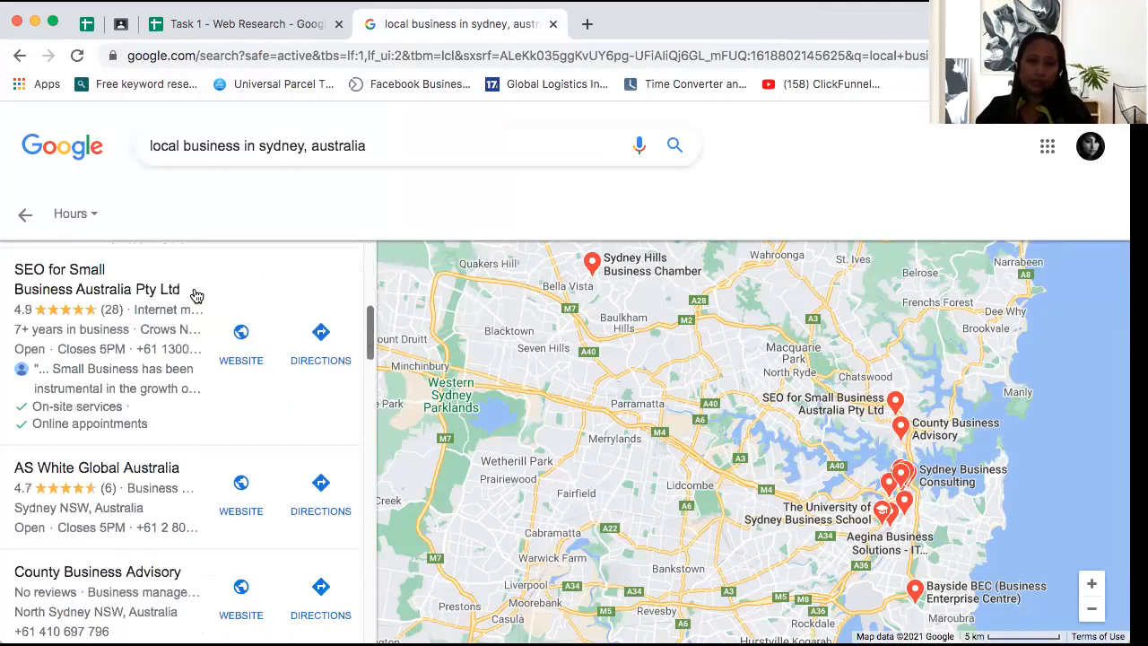
left_click(205, 25)
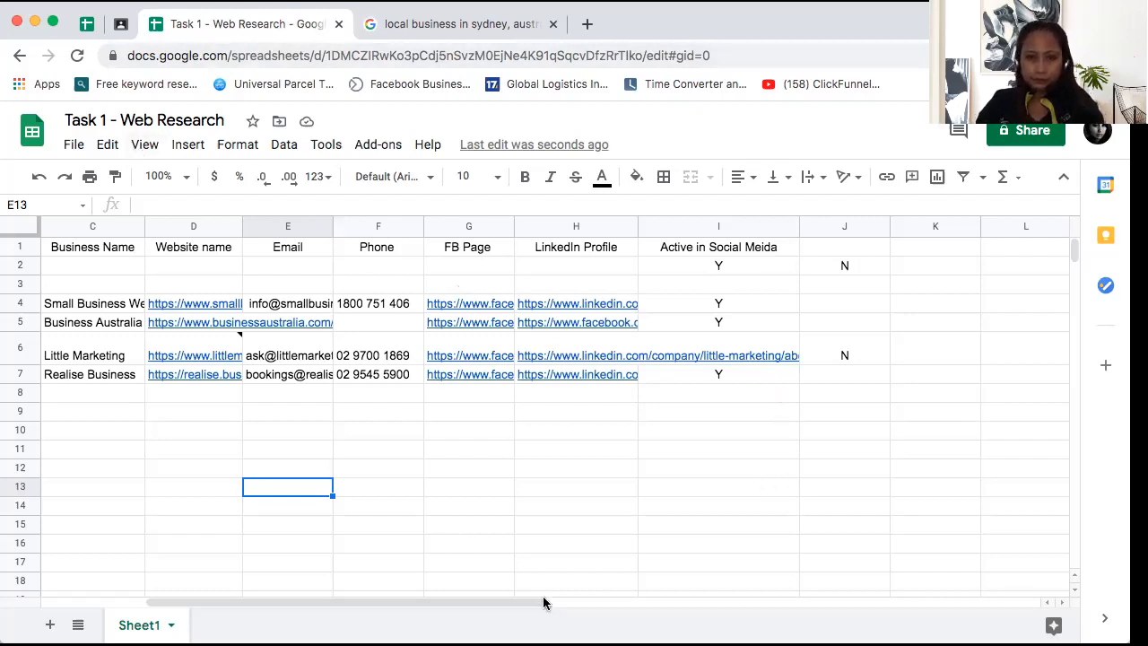
left_click(120, 23)
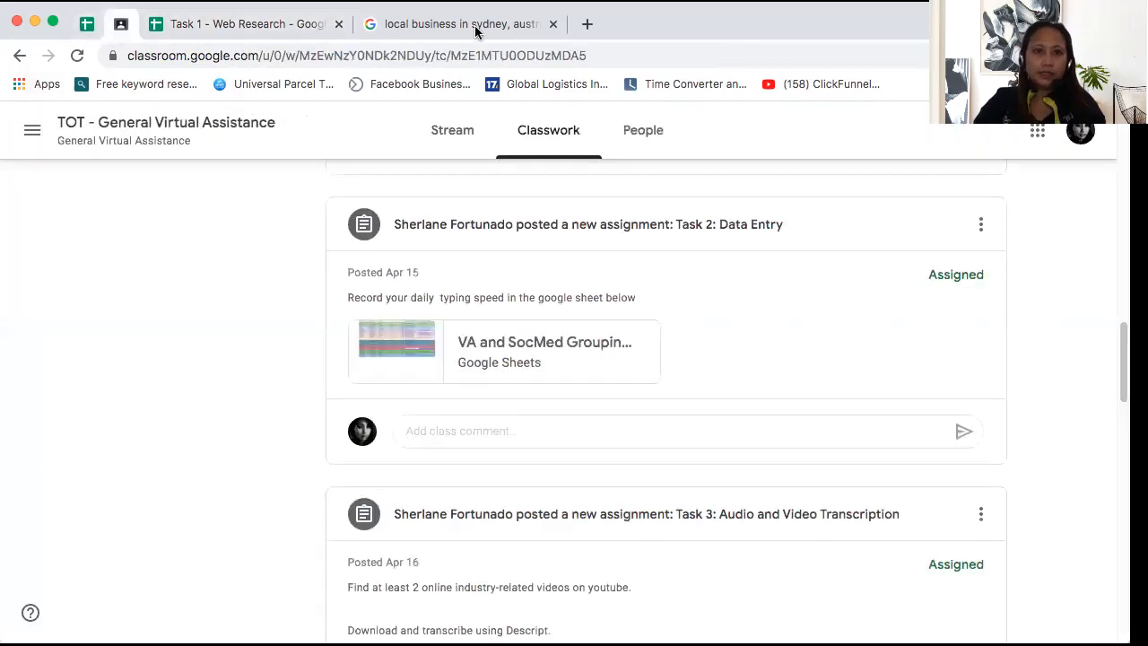
left_click(474, 27)
left_click_drag(371, 354, 377, 497)
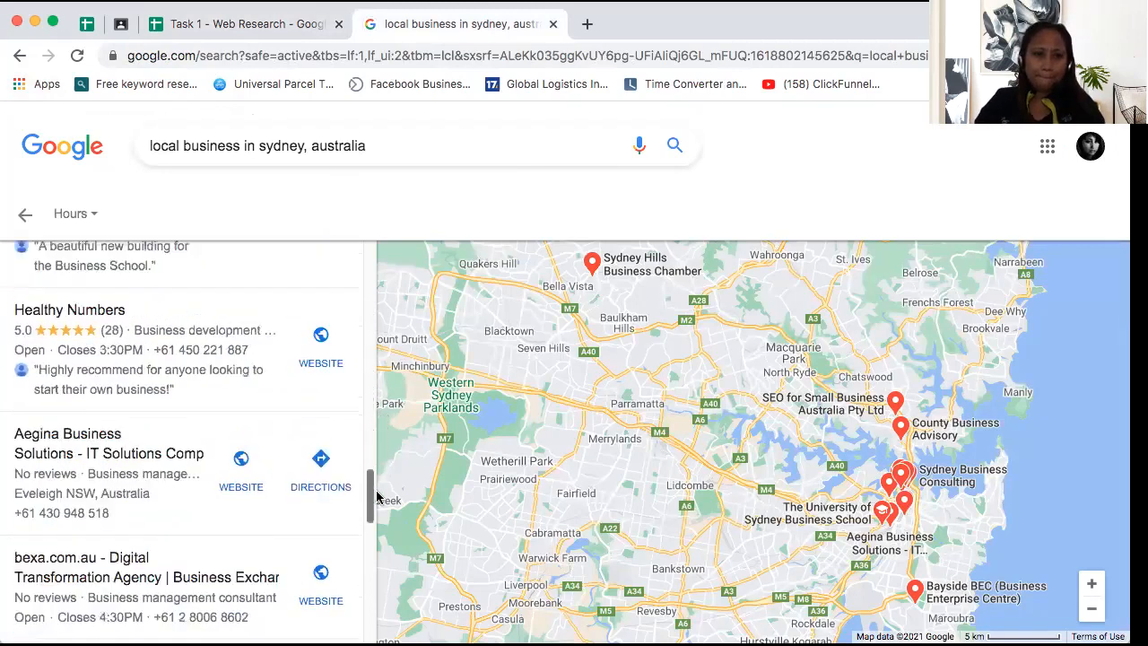
right_click(323, 338)
left_click(353, 347)
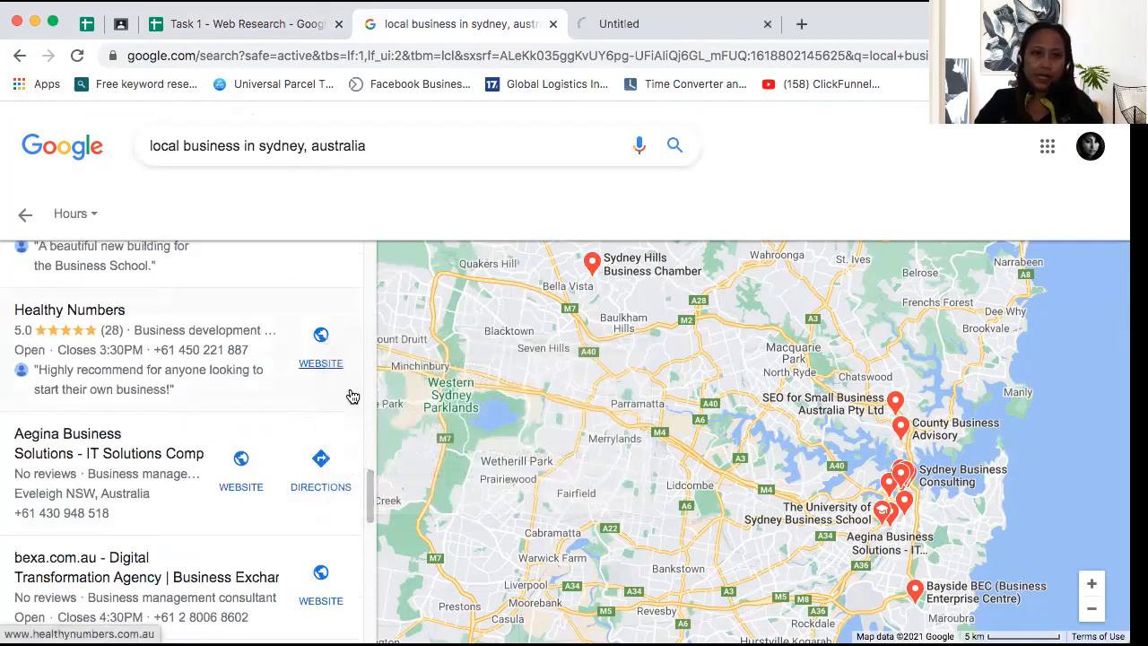
right_click(94, 454)
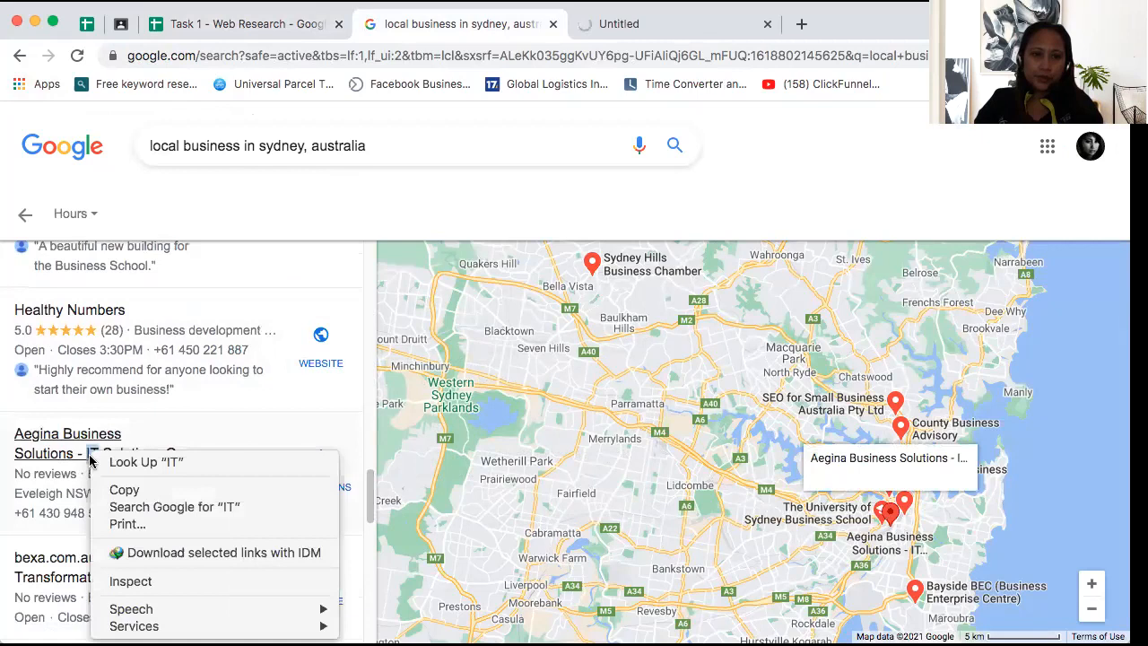
left_click(418, 231)
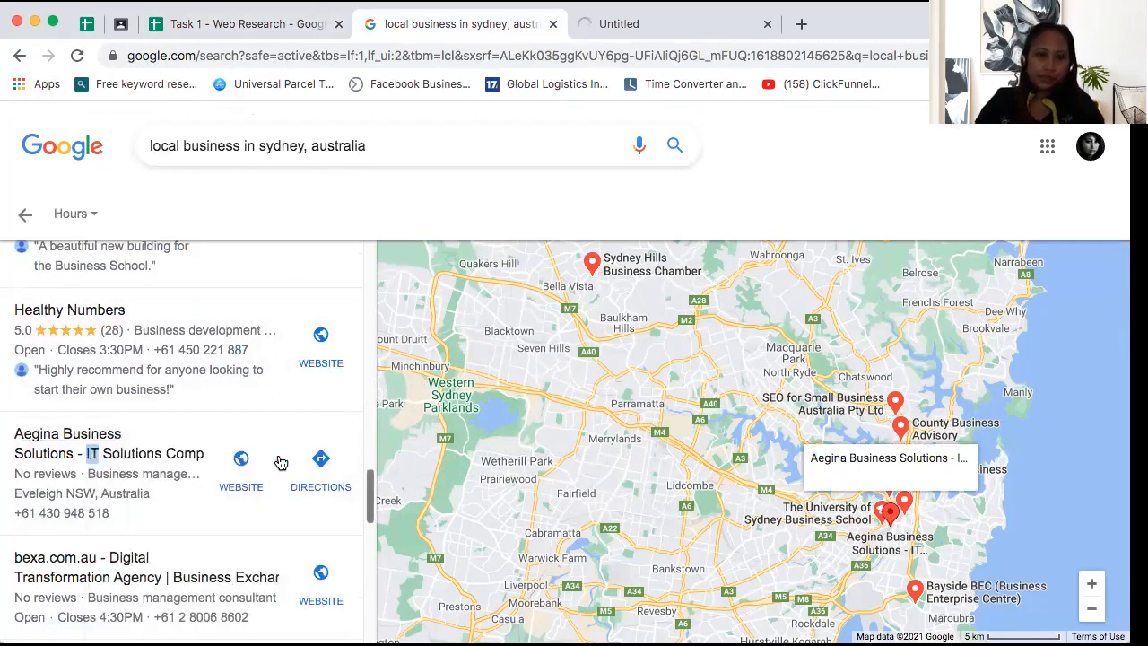
right_click(240, 459)
left_click(268, 465)
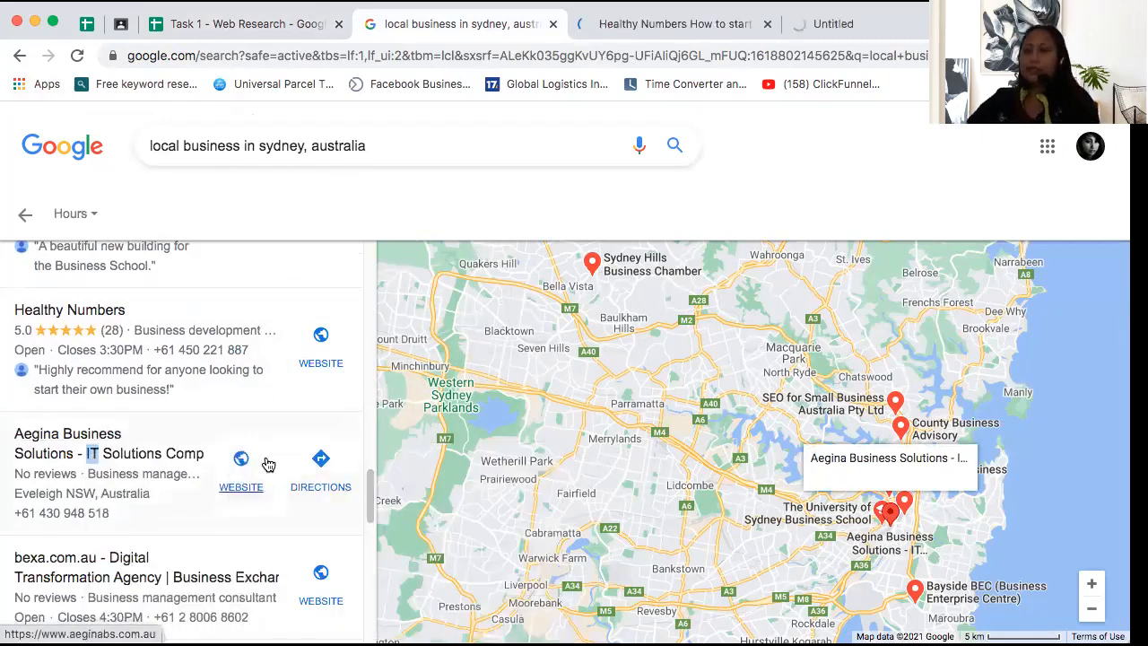